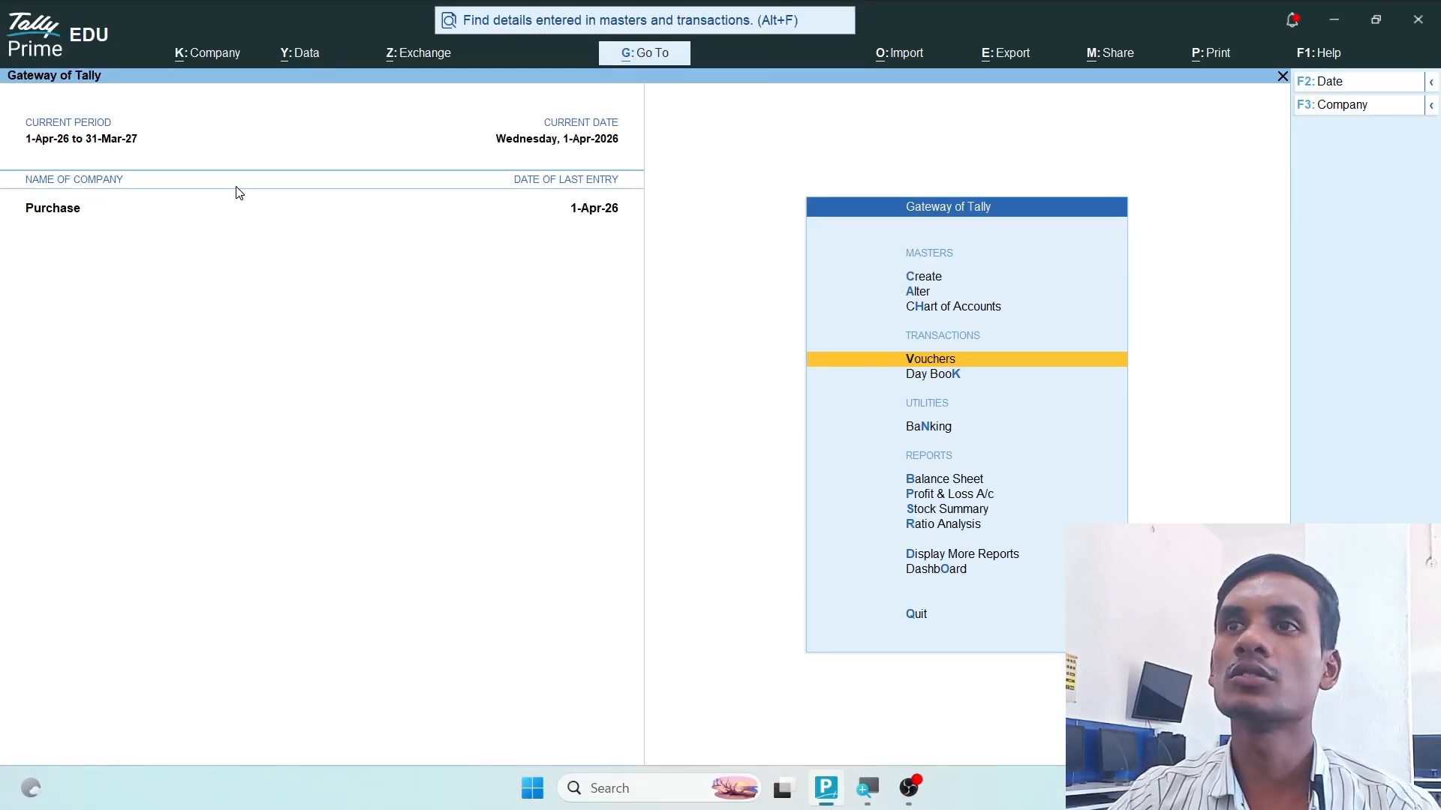
- Show the inactive voucher types, activate the Purchase Order type and open a new purchase order voucher
left_click(930, 362)
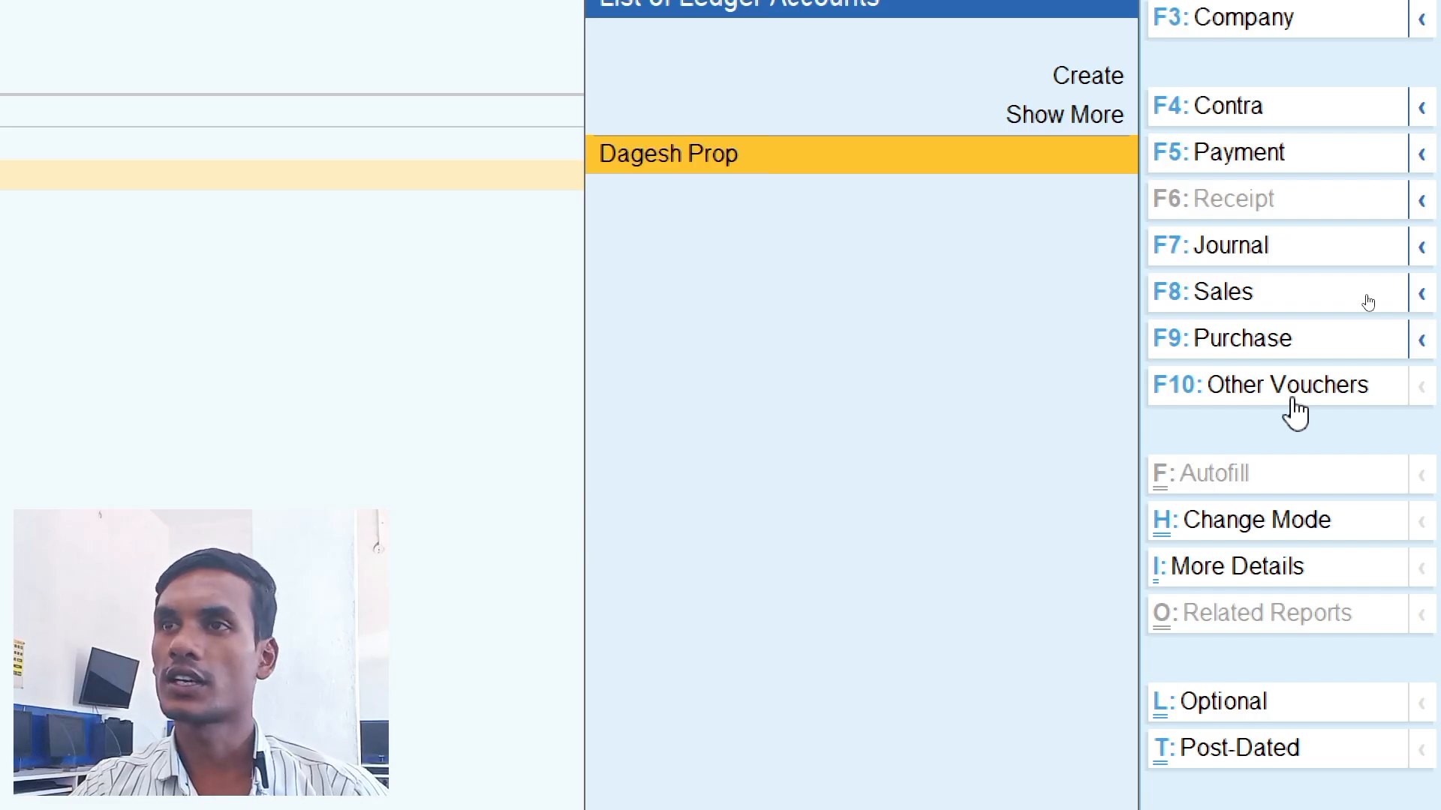
left_click(1297, 398)
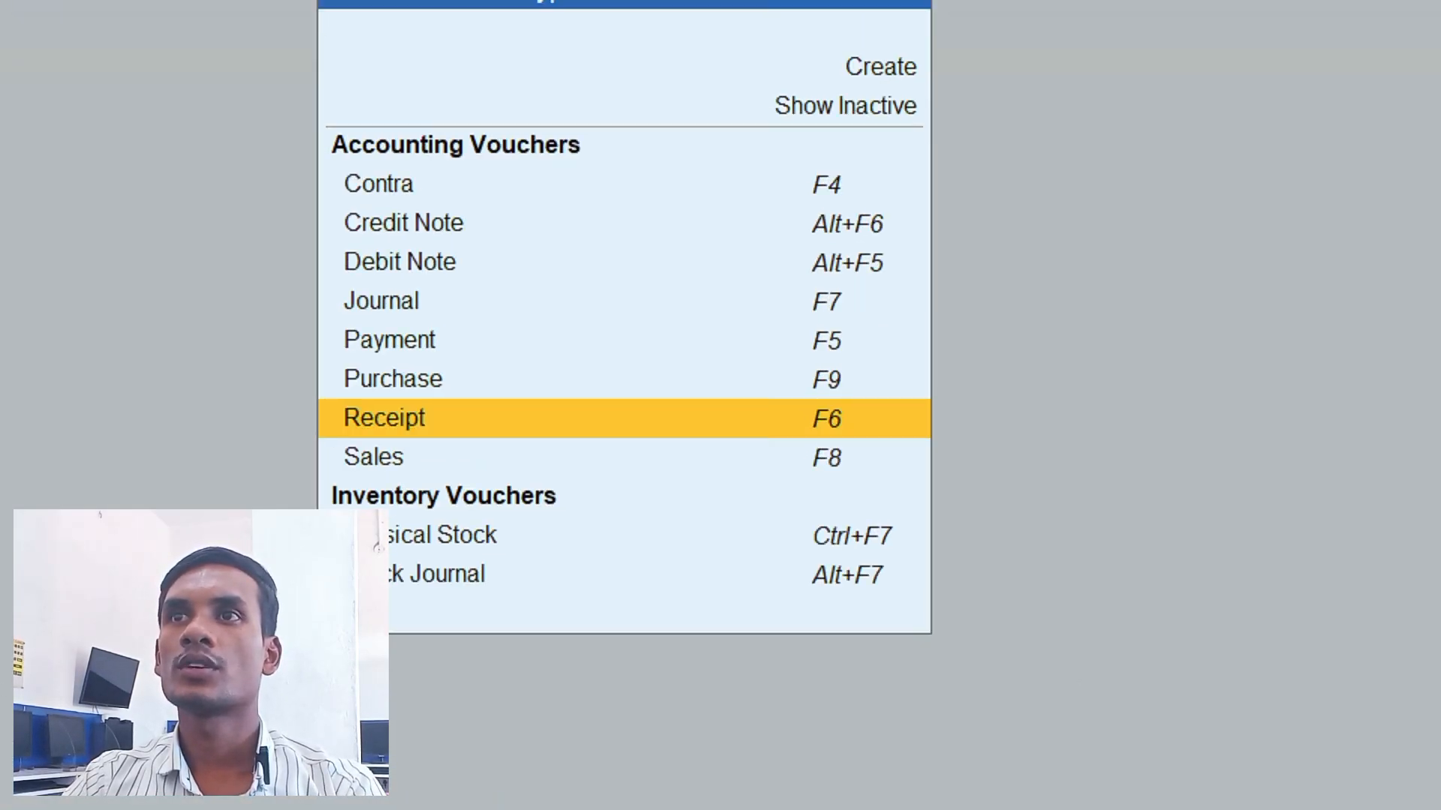
mouse_move(778, 103)
left_mouse_down()
mouse_move(887, 166)
mouse_move(962, 165)
left_mouse_up()
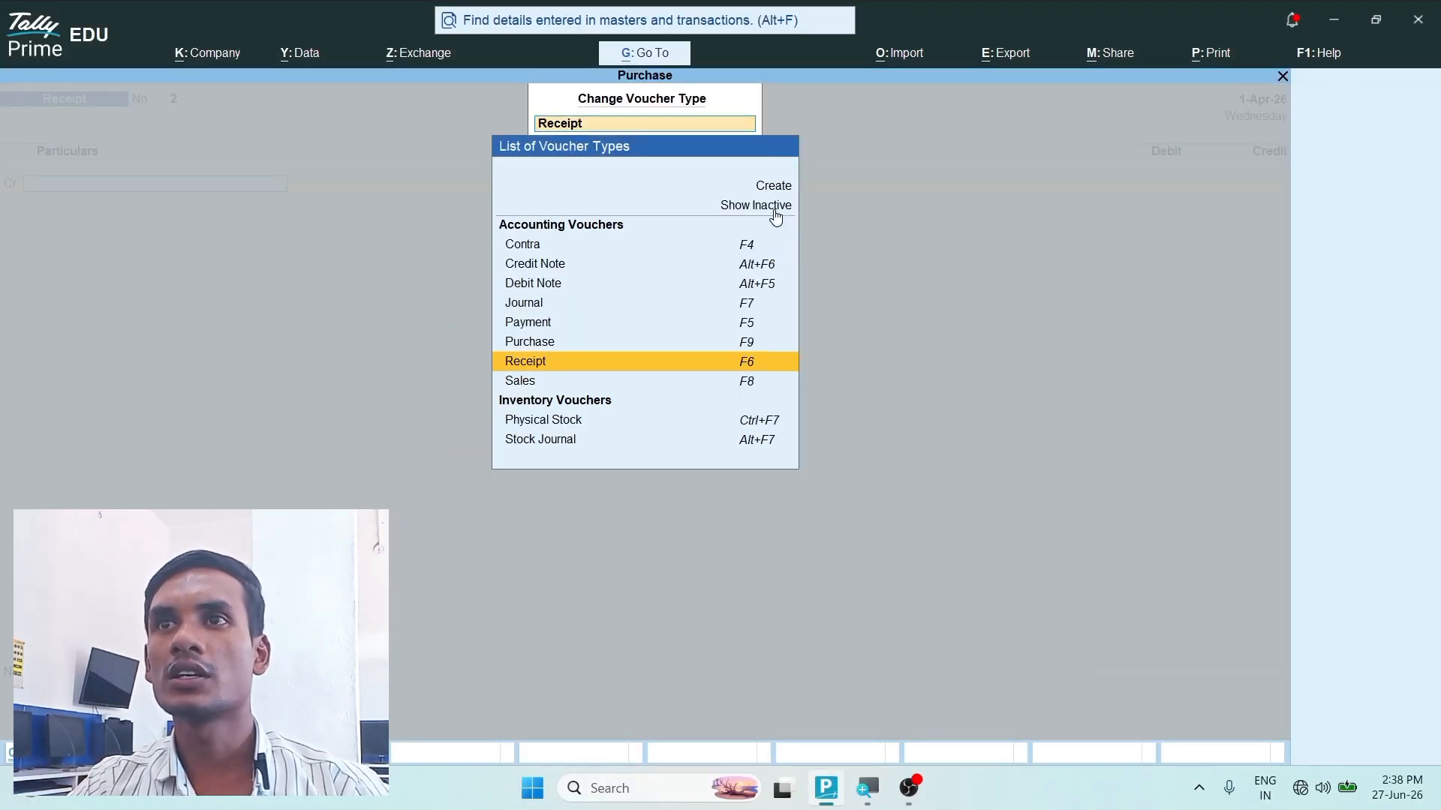
left_click(774, 211)
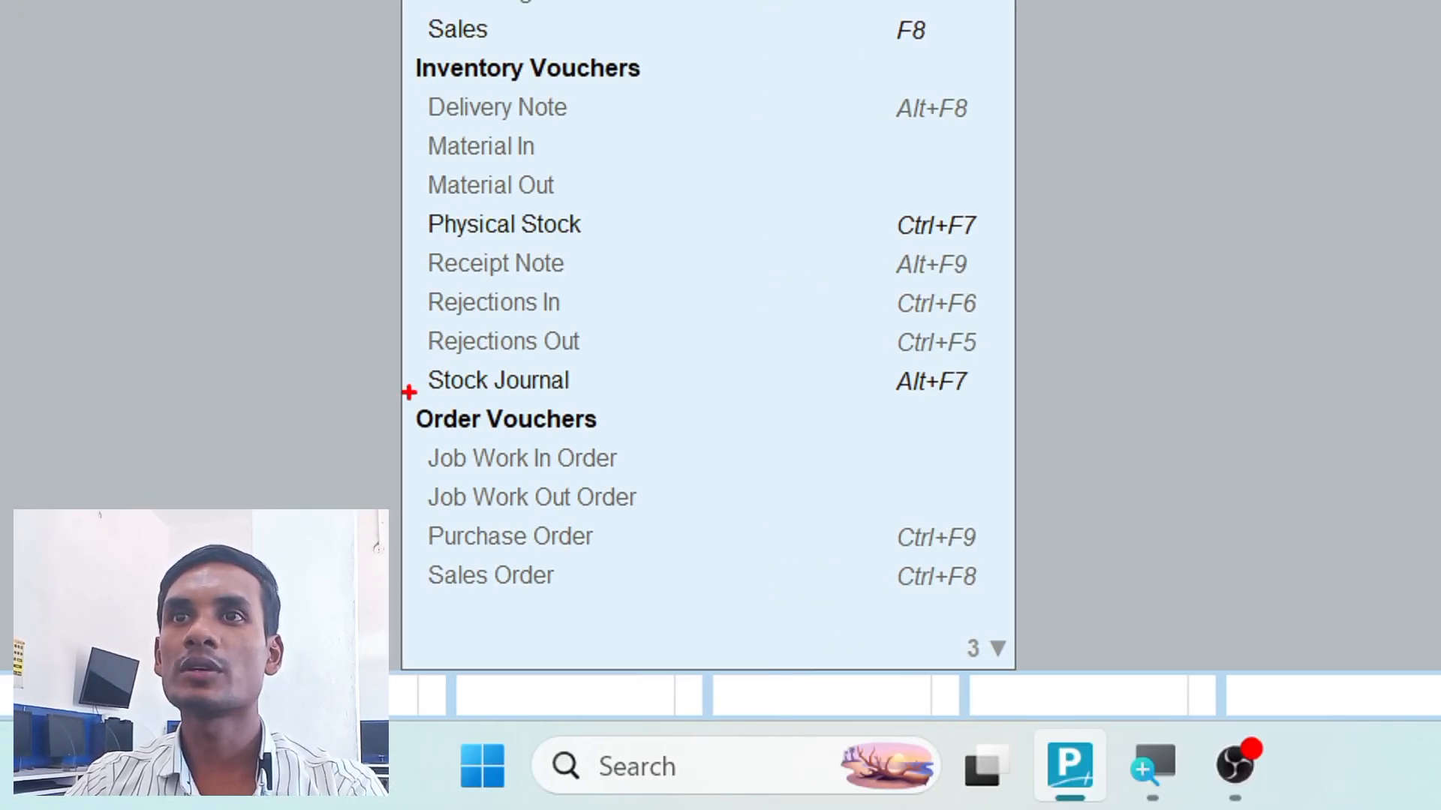
mouse_move(401, 396)
left_mouse_down()
mouse_move(488, 437)
mouse_move(1011, 441)
left_mouse_up()
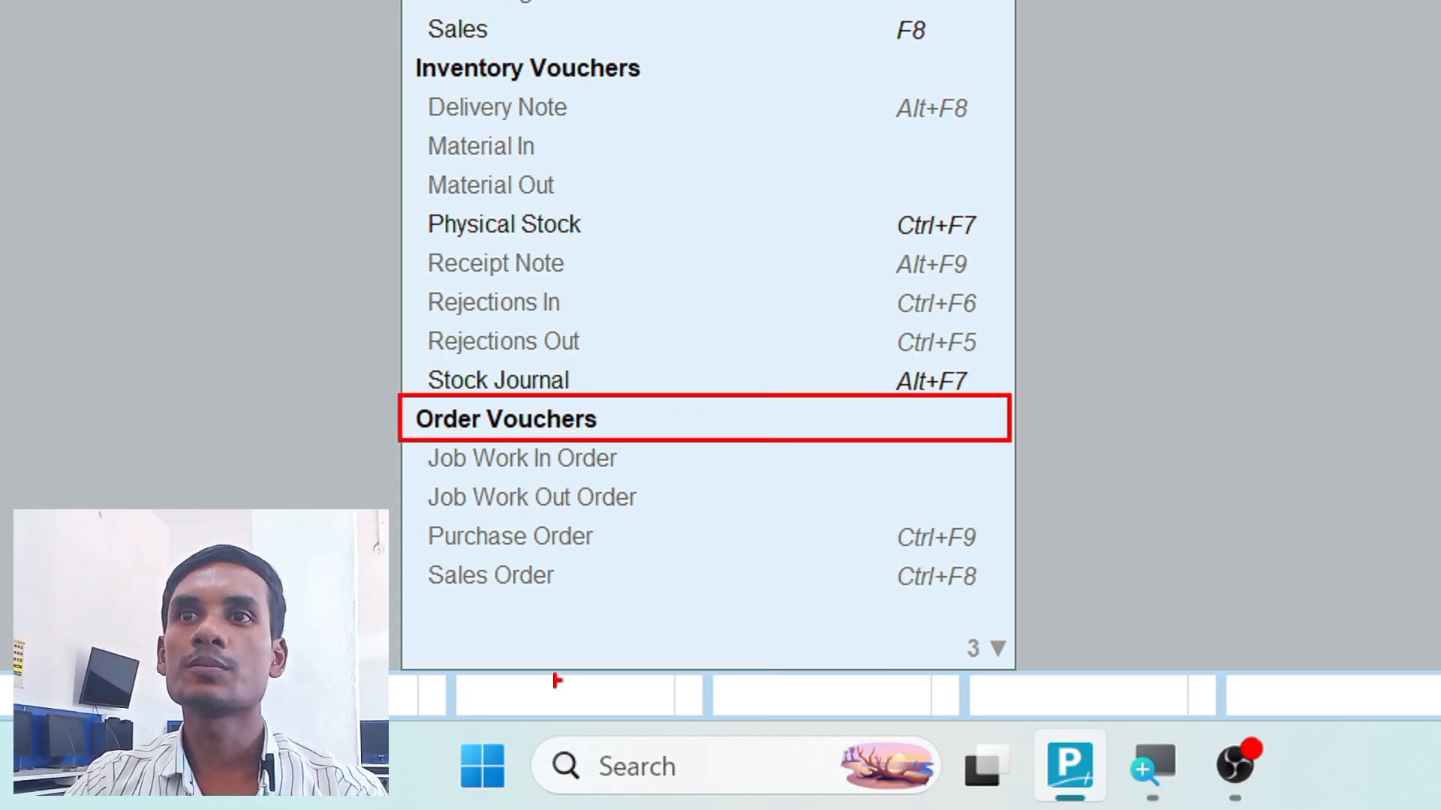
left_click_drag(400, 517, 1002, 557)
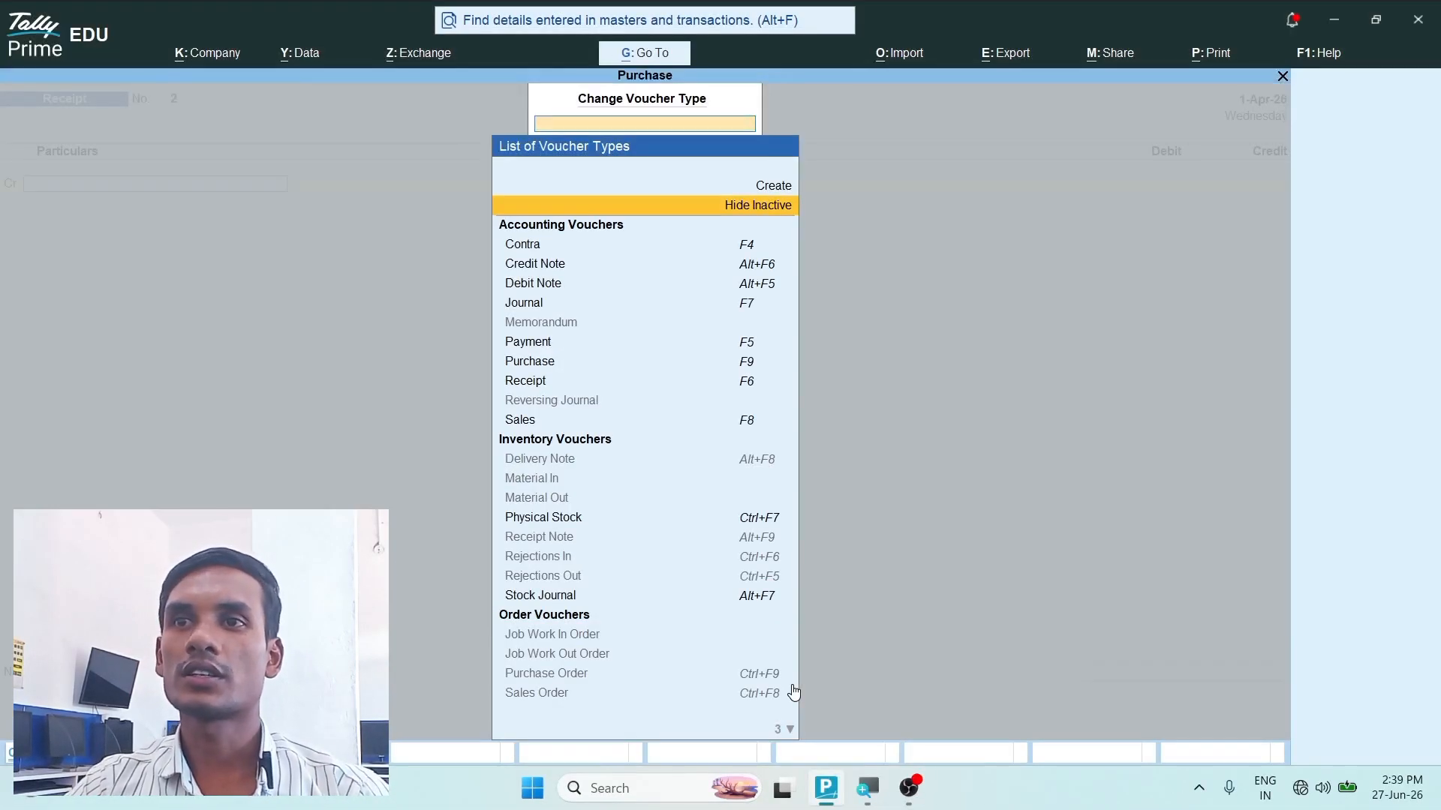
left_click(588, 681)
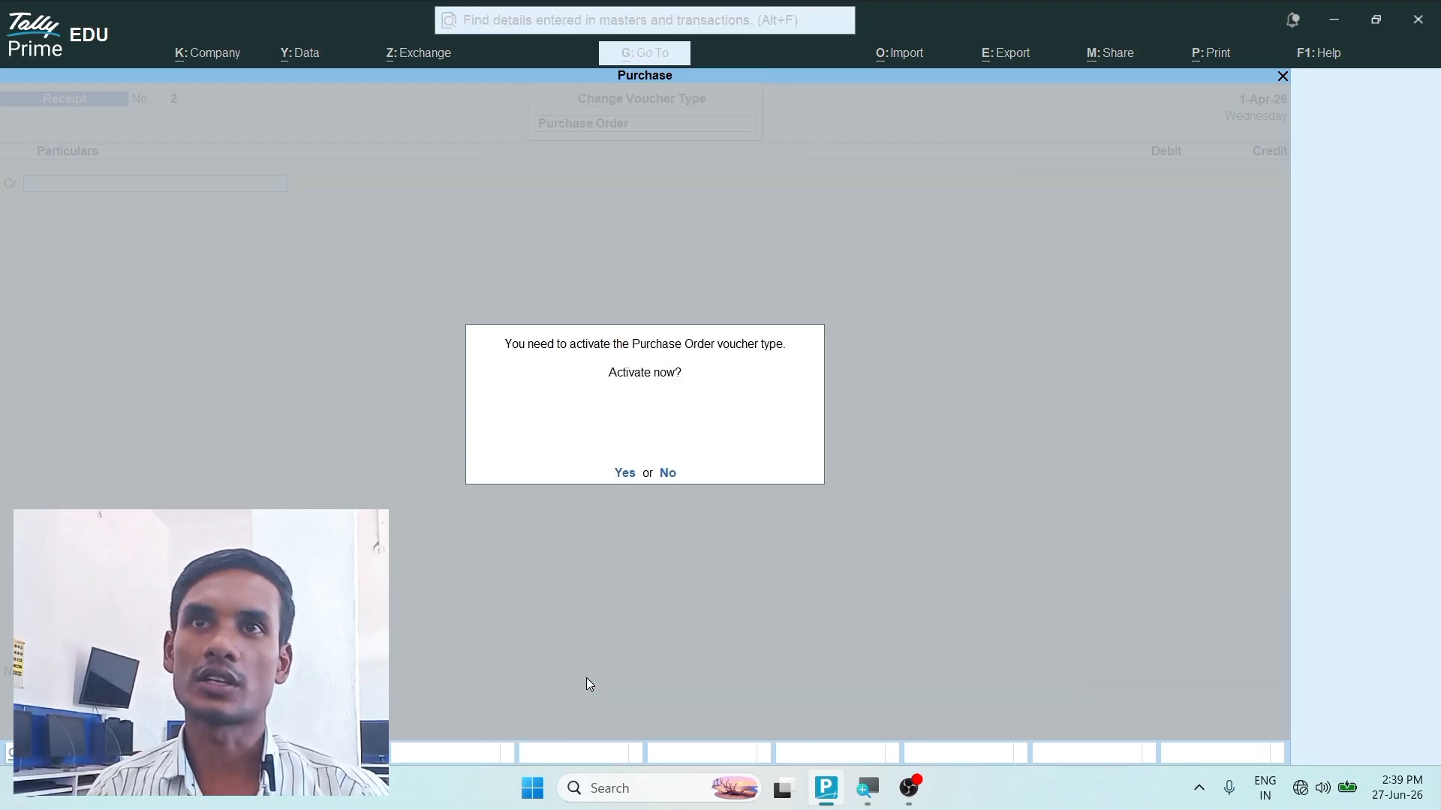
key("y")
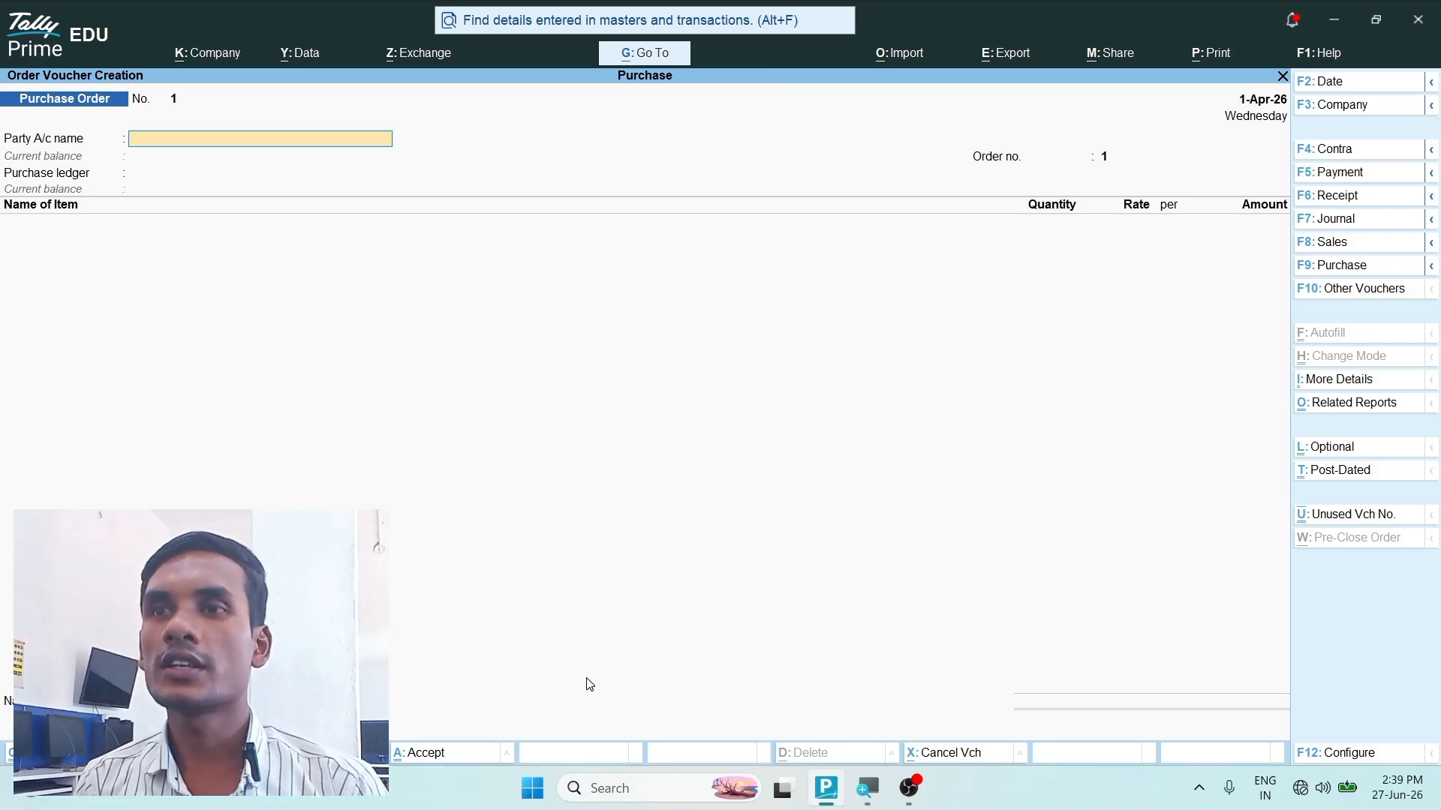
- Set the purchase order's voucher date to 1.4.26
key("F2")
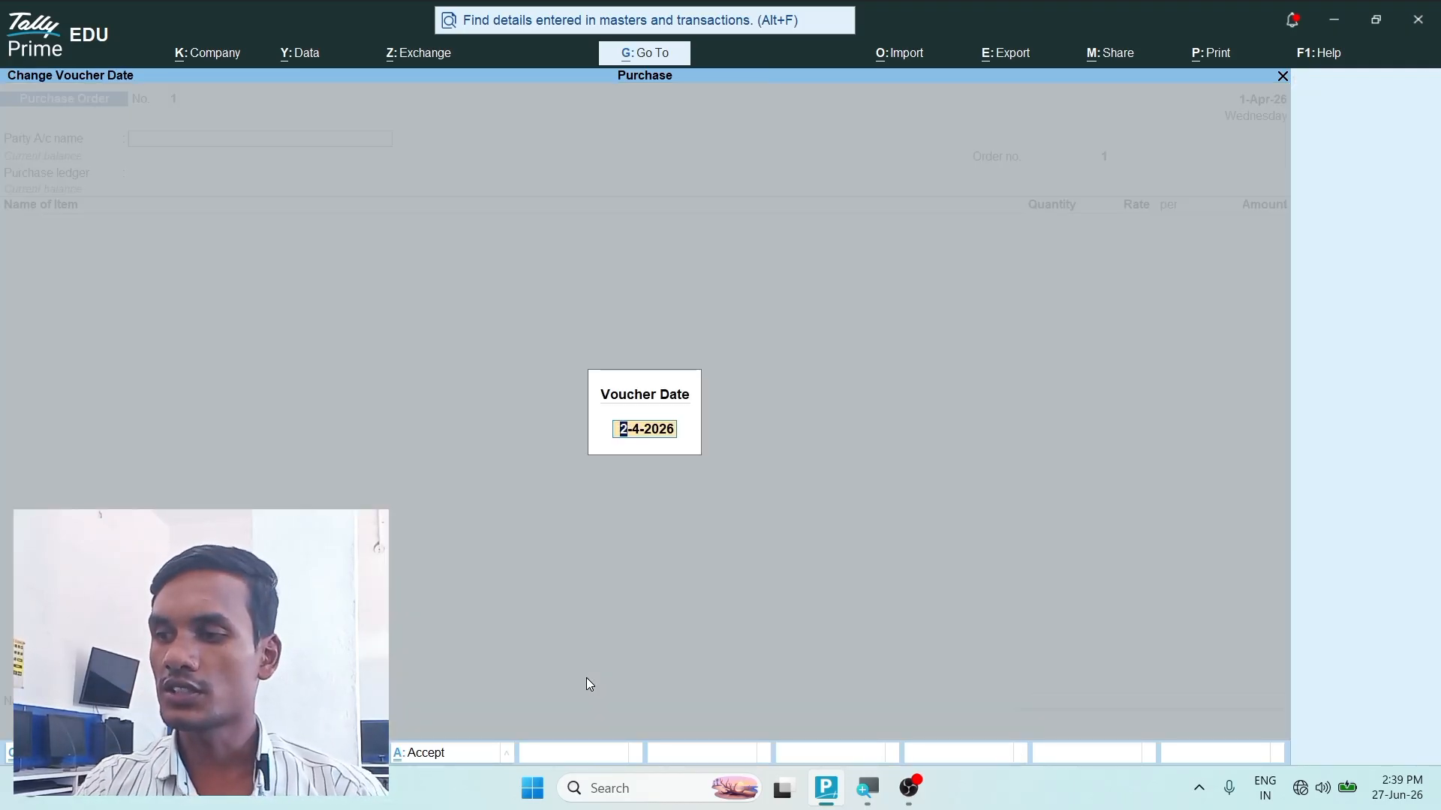
type("1.4.26")
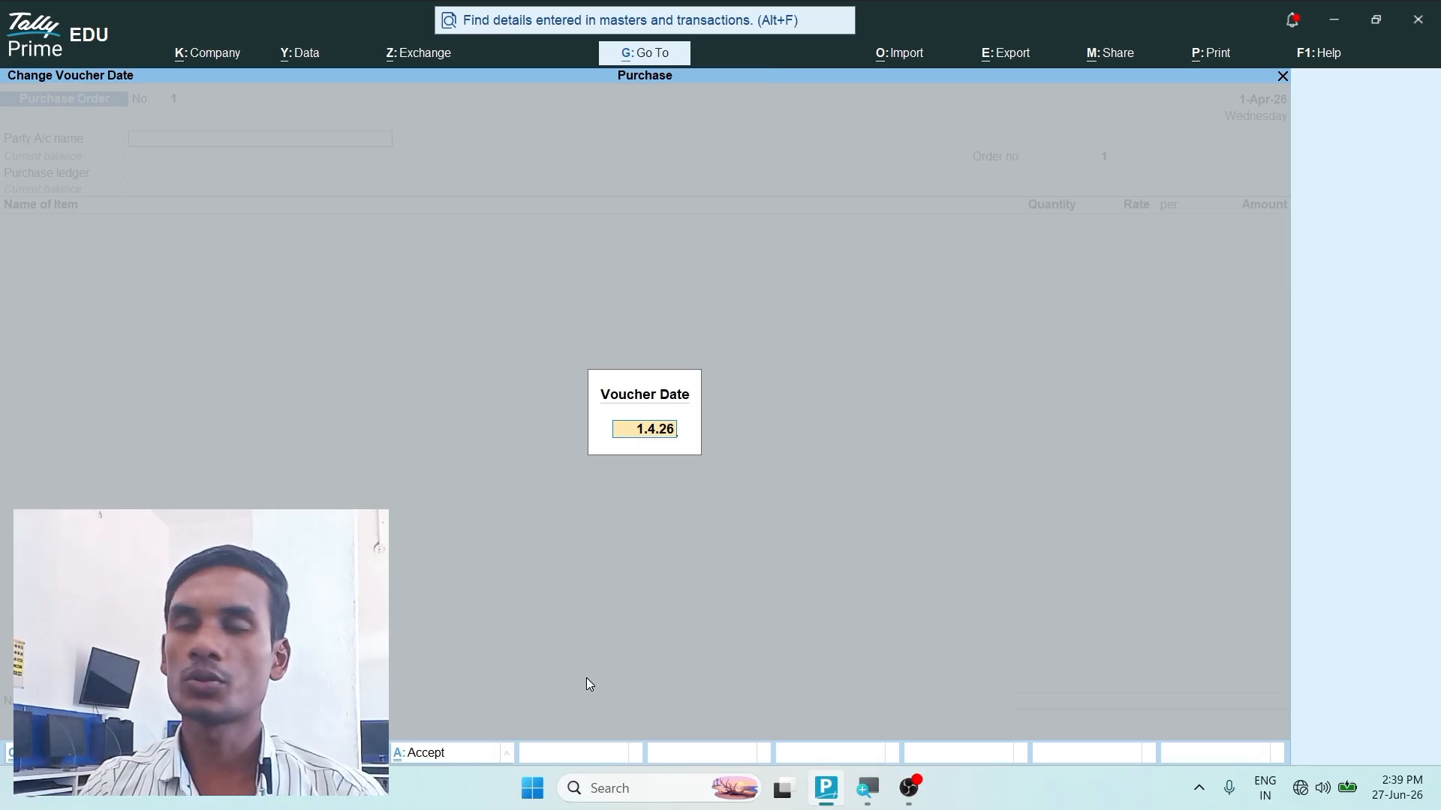
key("Return")
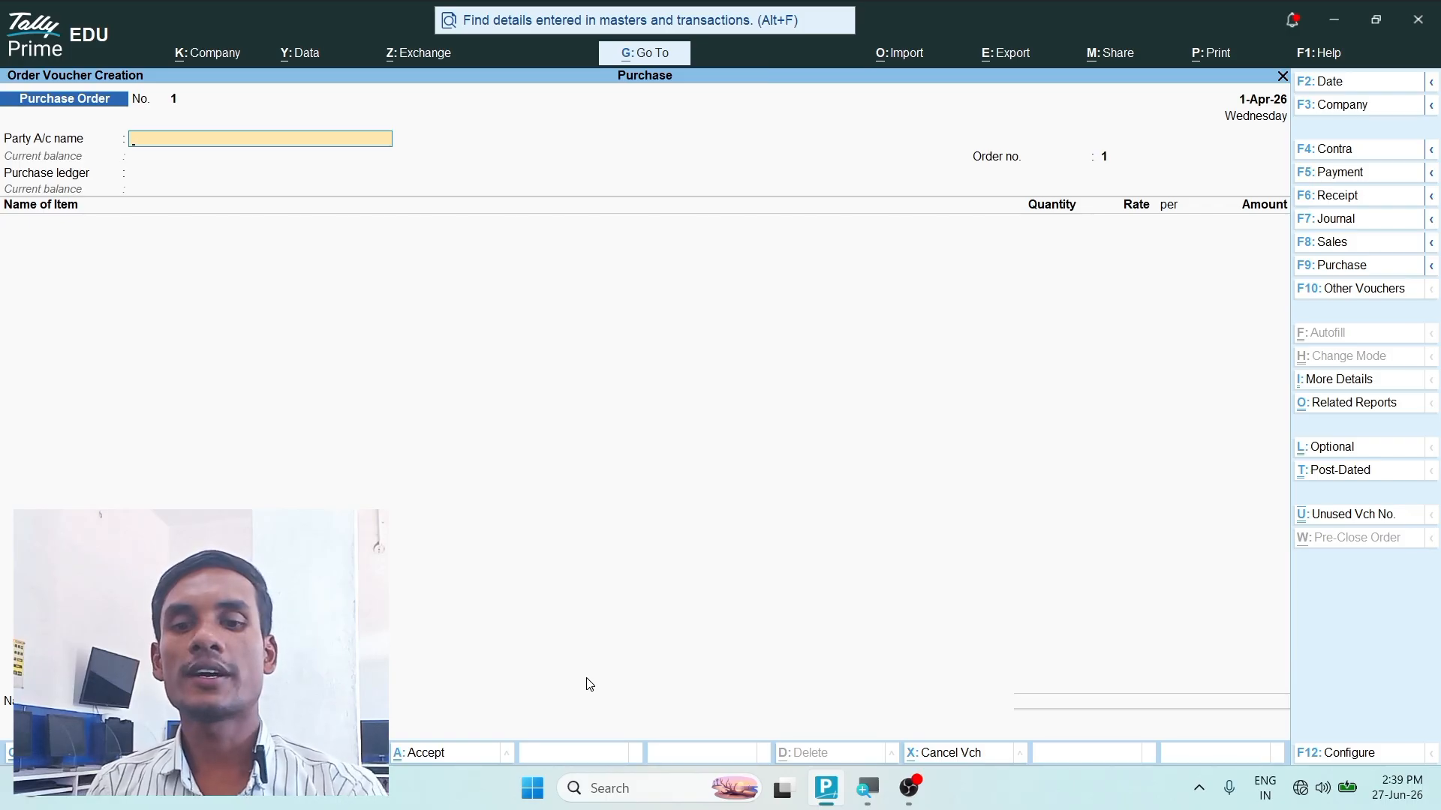
- Start a new party ledger named Amit Electronics and group it under Sundry Creditors
key("alt")
key("alt+c")
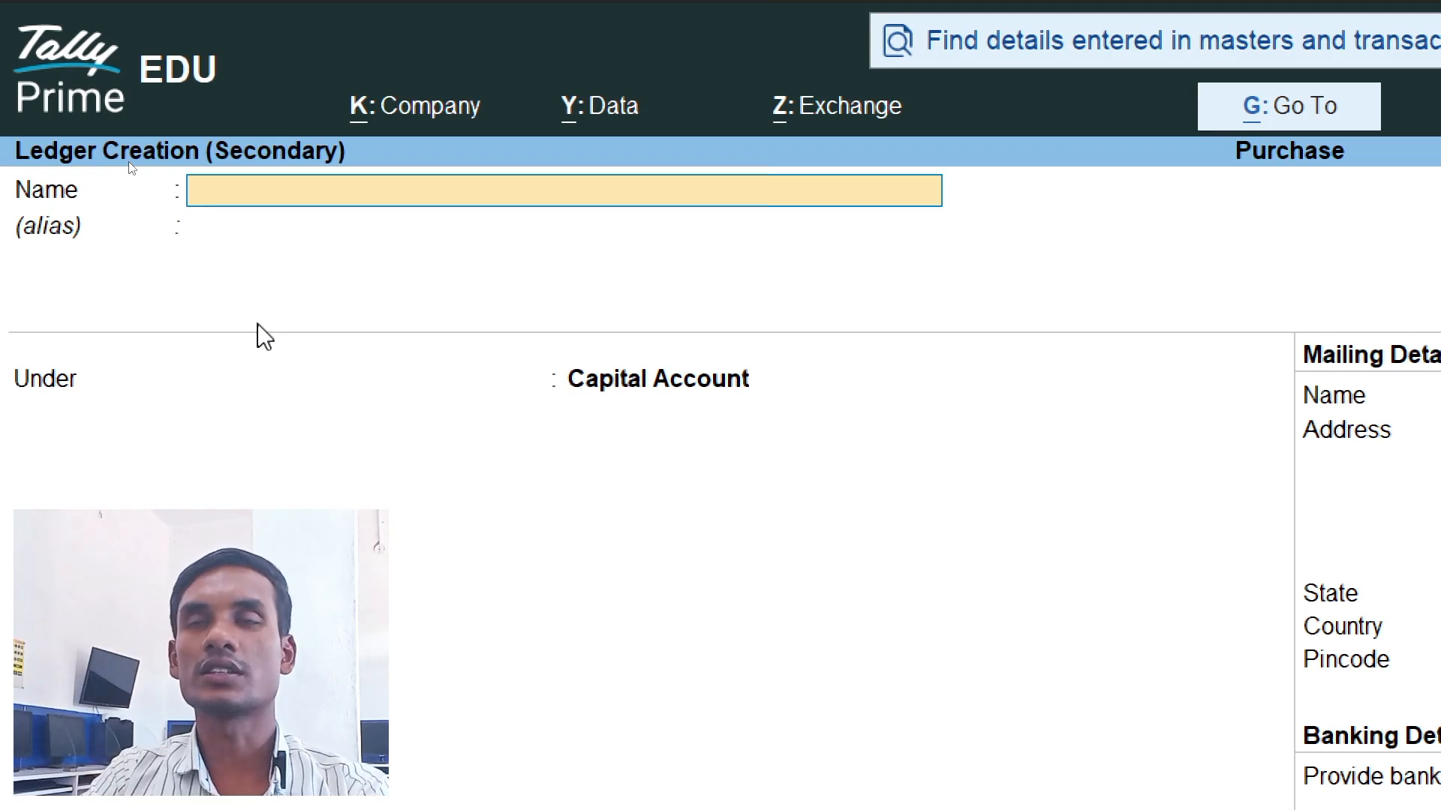
type("Amit")
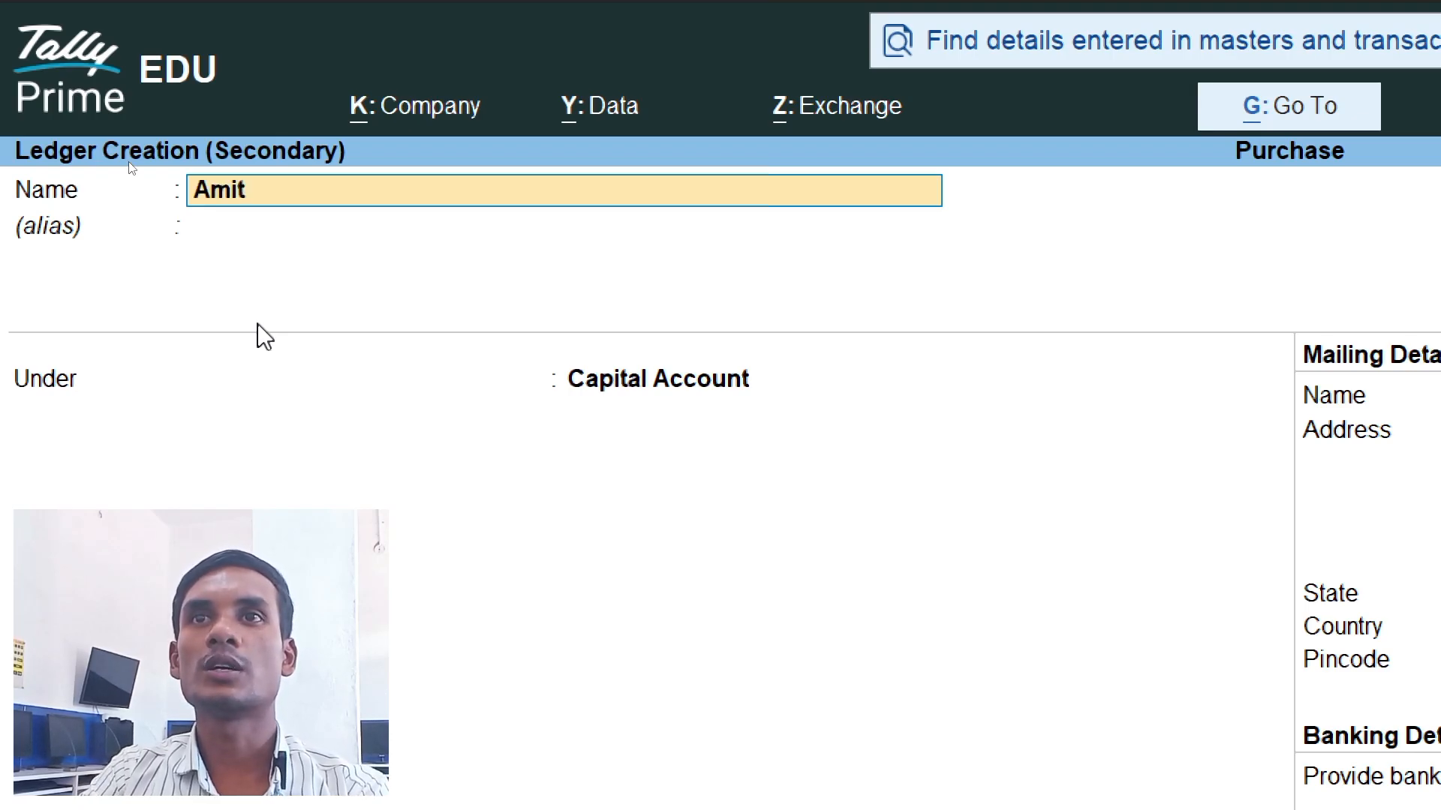
type(" Elect")
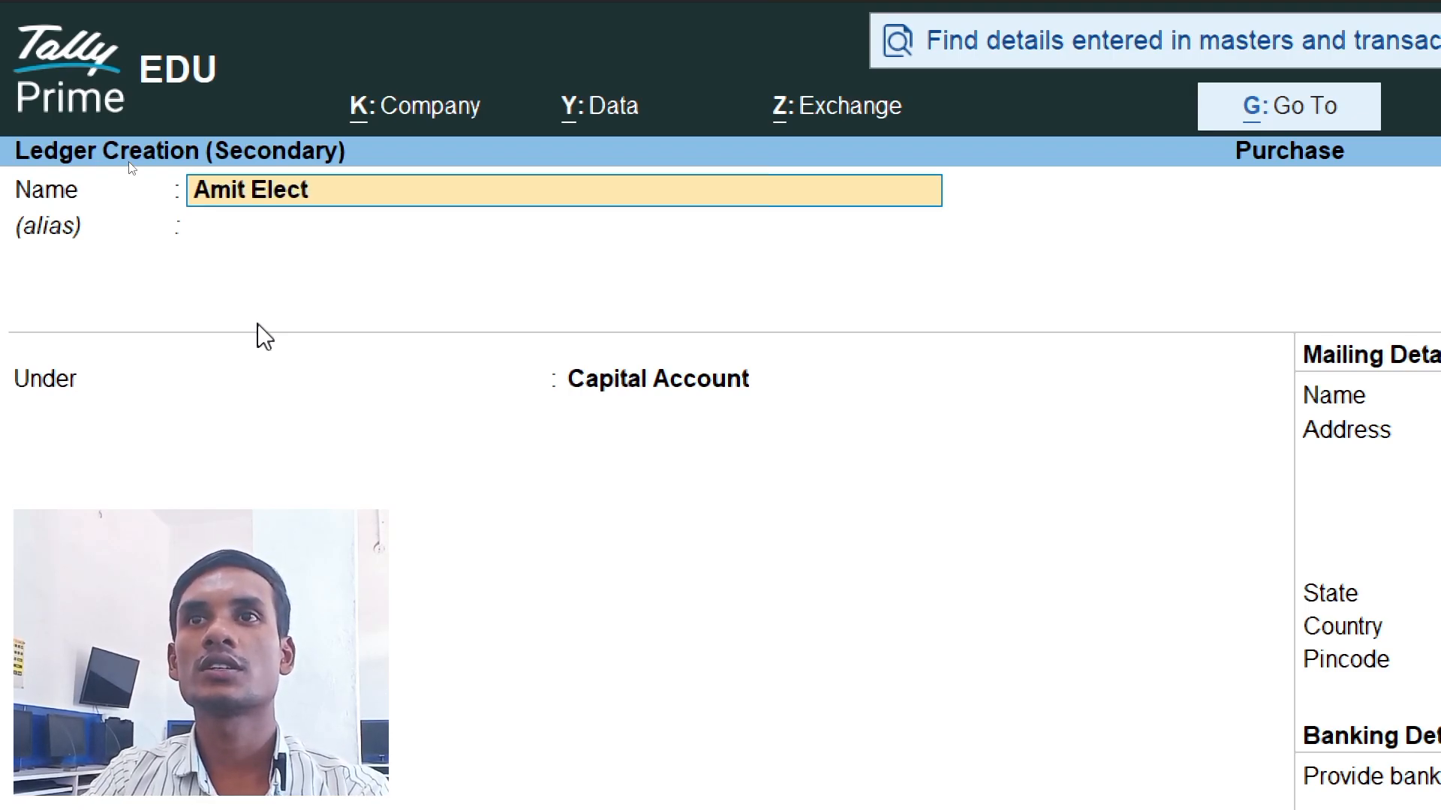
type("ronics")
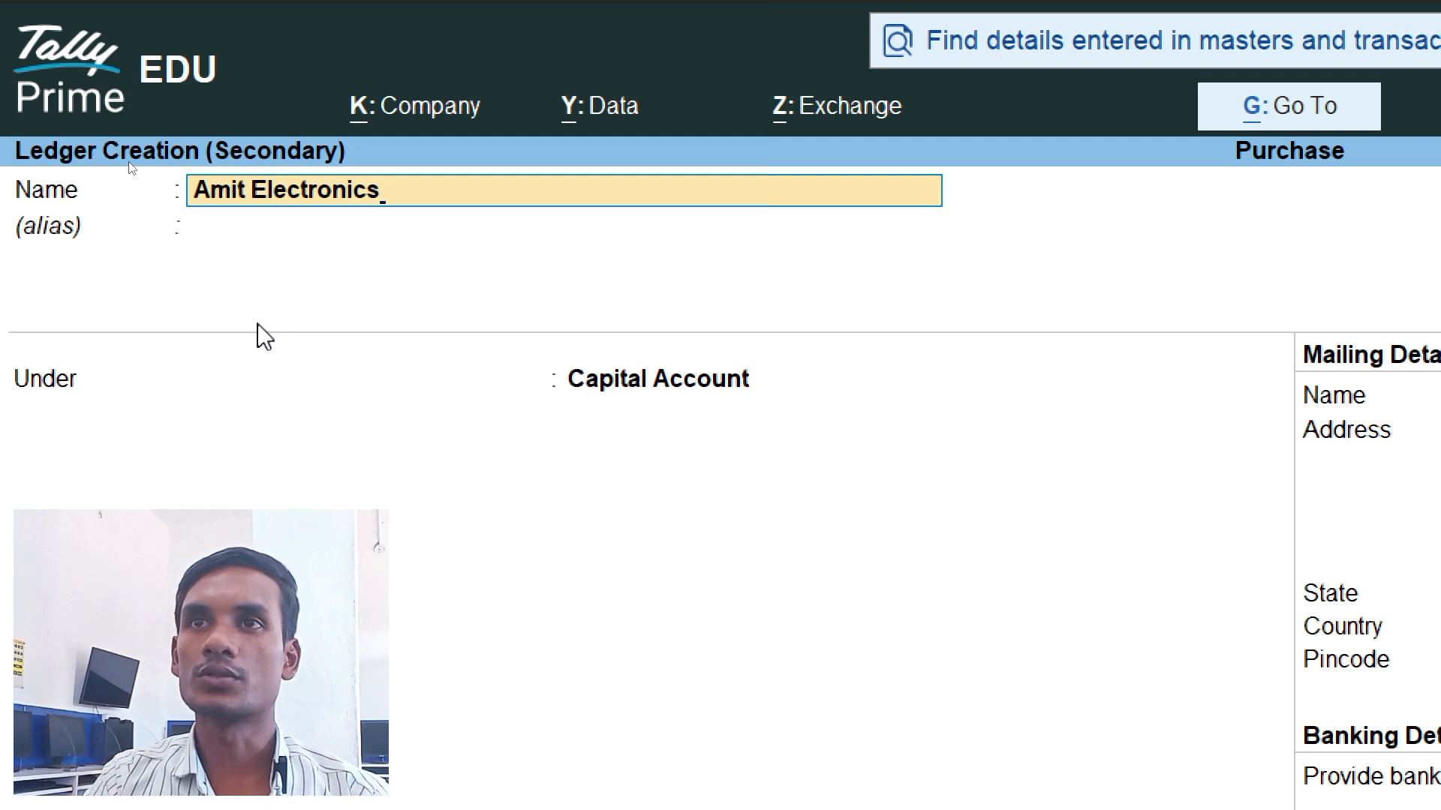
key("Return")
key("Return")
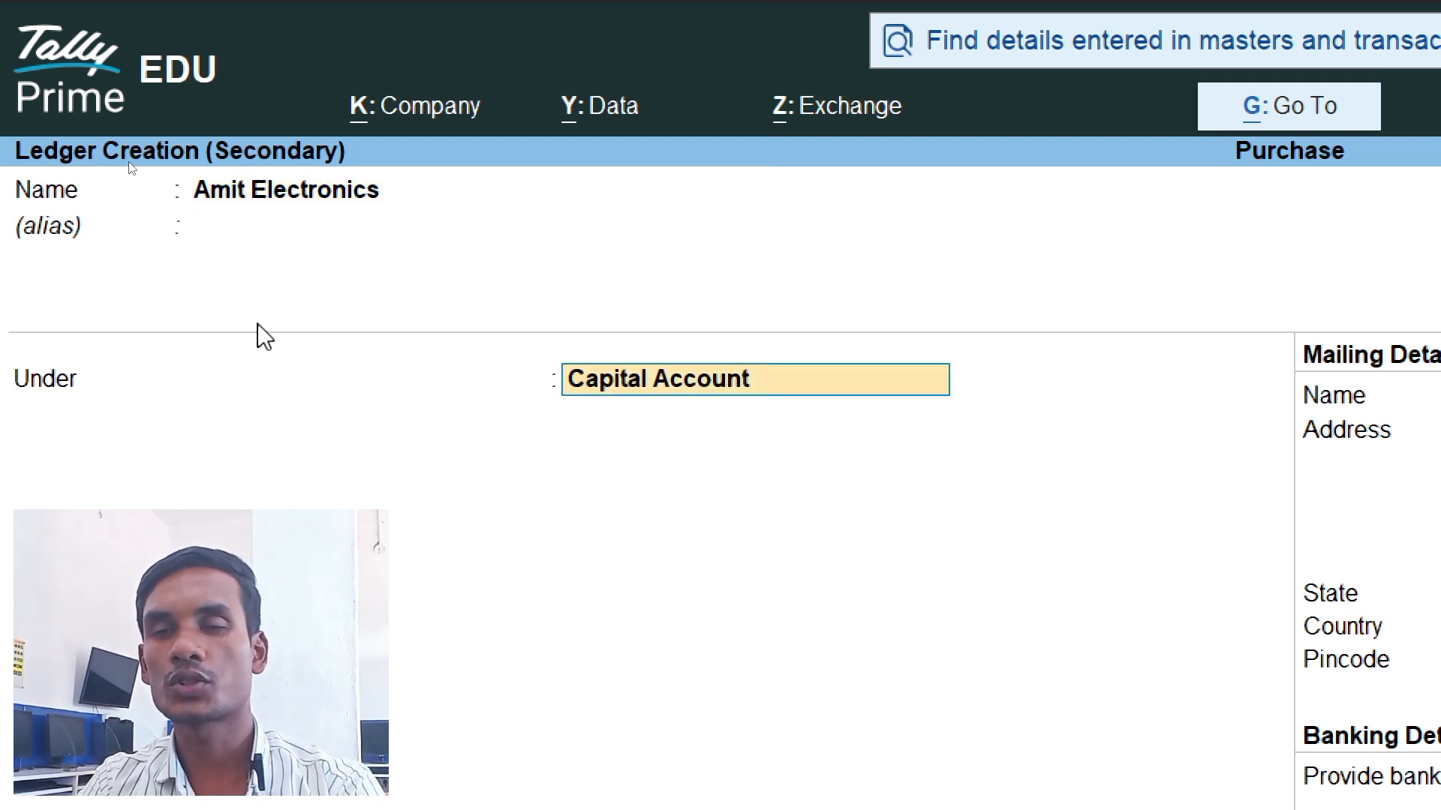
type("Cred")
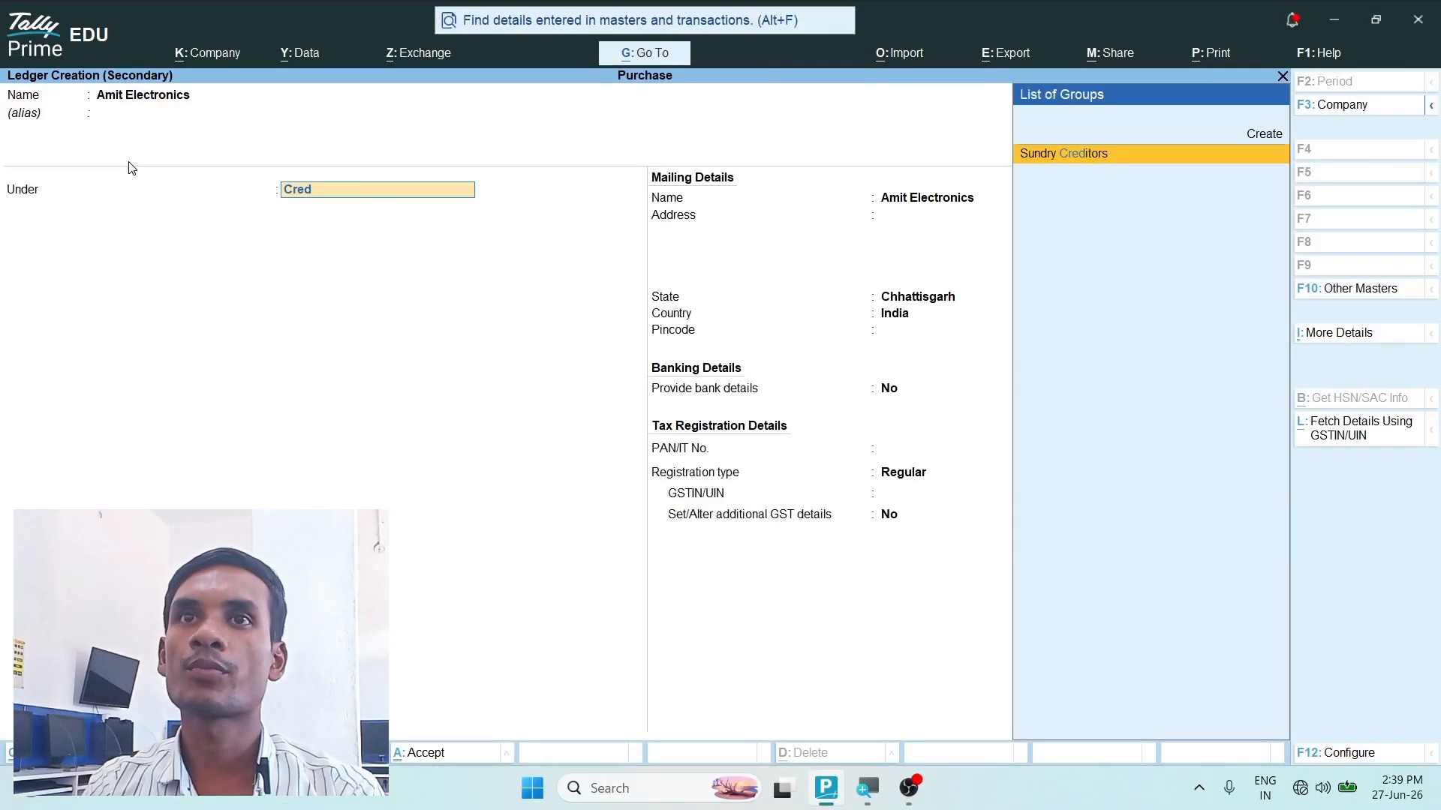
key("Return")
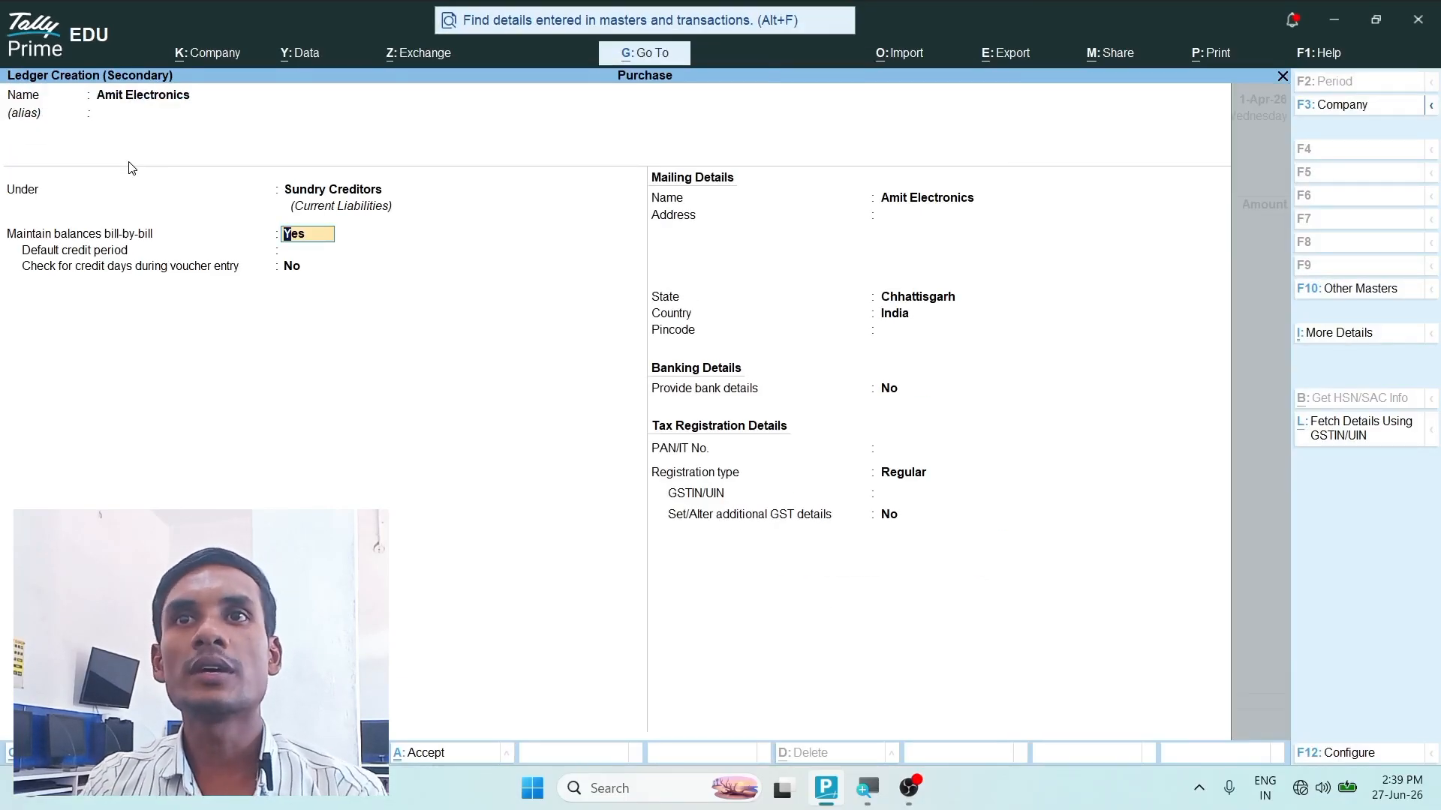
- Keep the default bill-by-bill and credit settings and enter the supplier's two-line mailing address, leaving the pincode blank
key("Return")
key("Return")
key("Return")
key("Return")
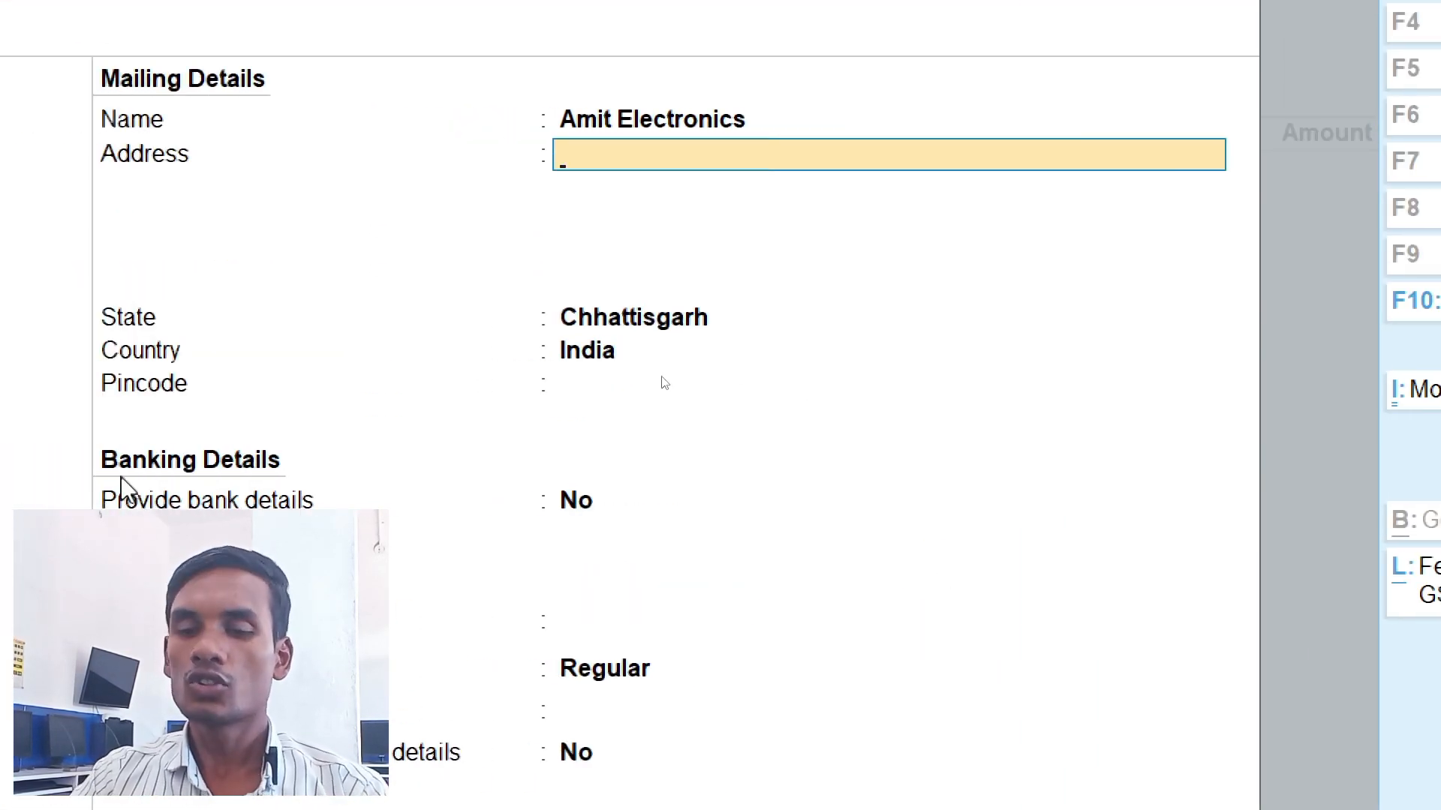
type("Gol Baja")
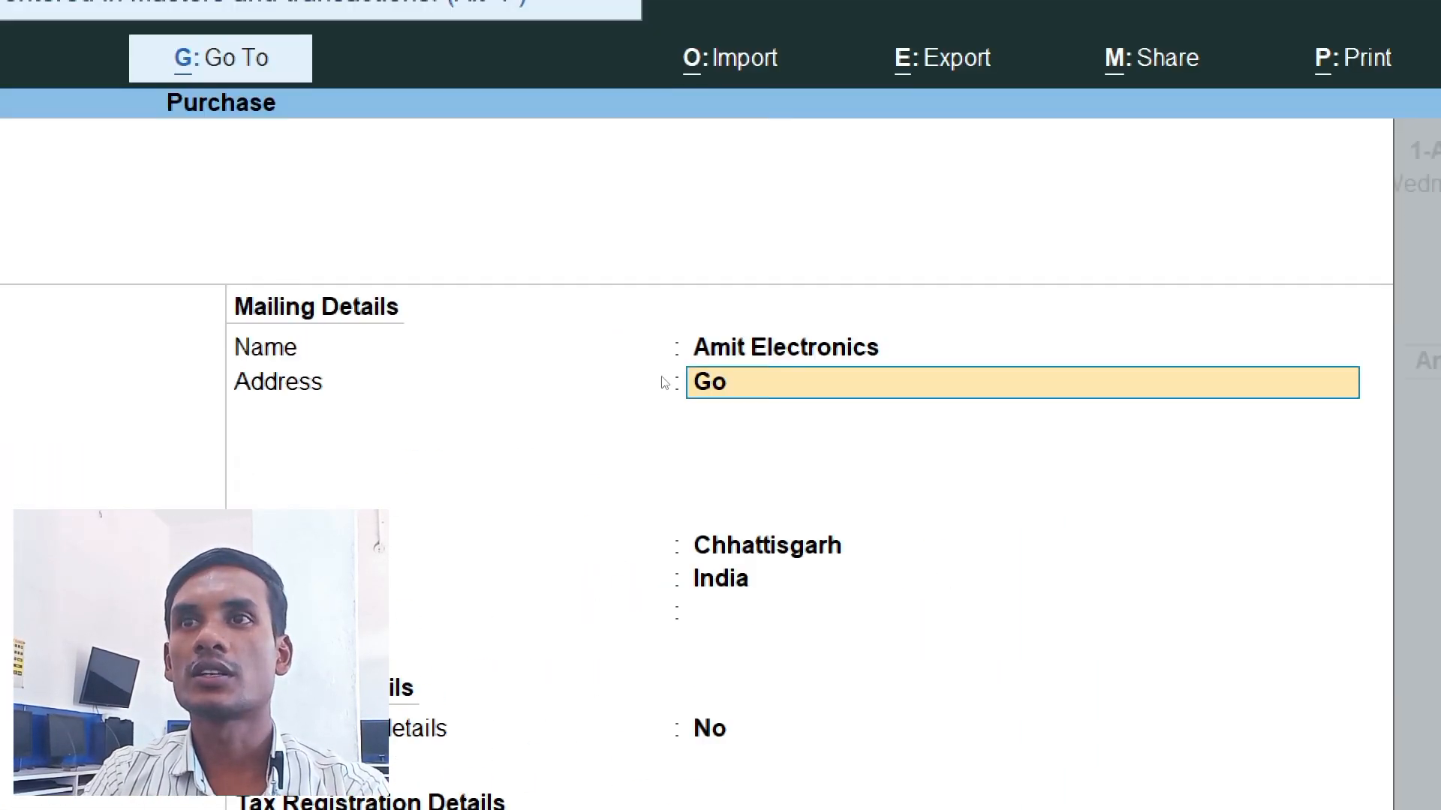
type("r")
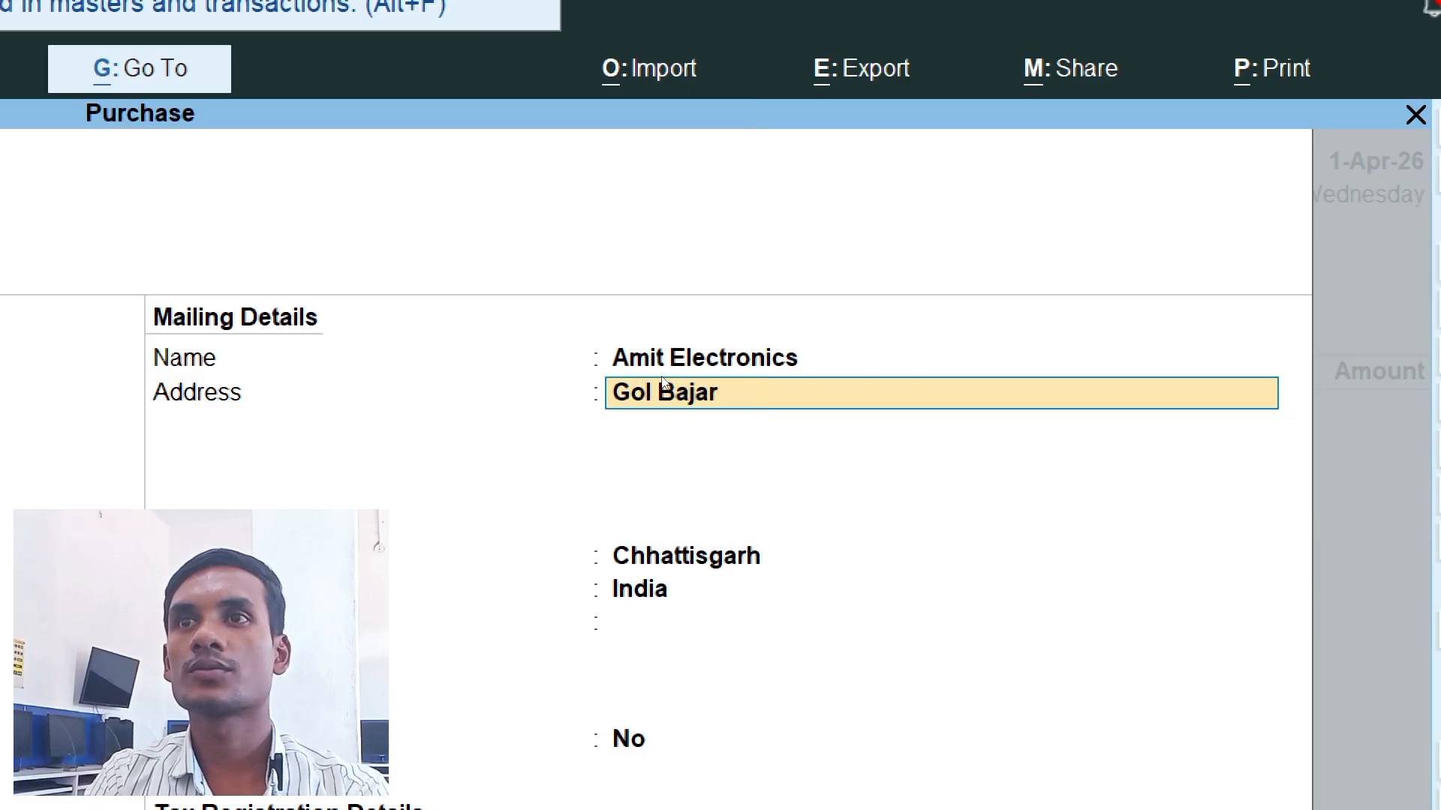
key("Return")
type("Raipur")
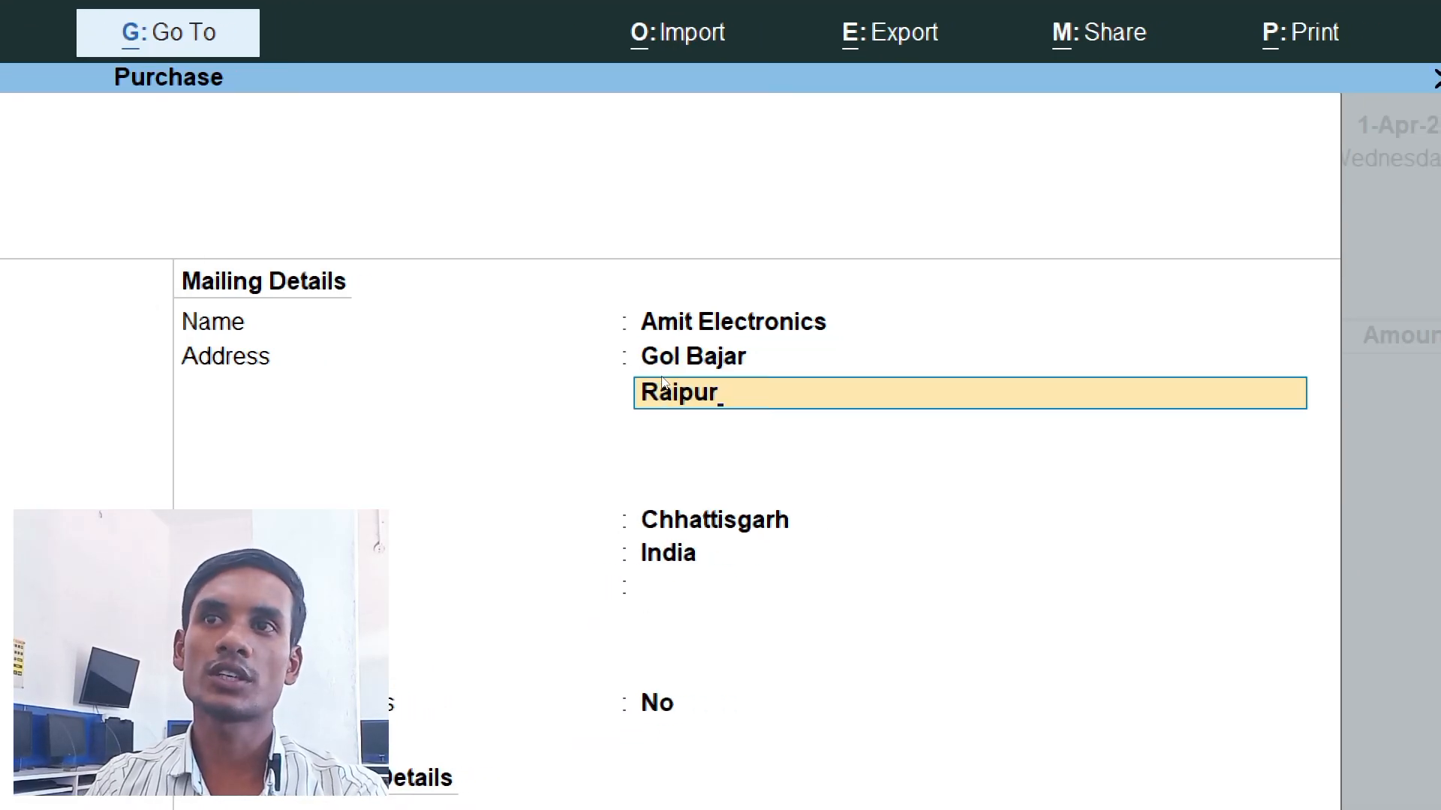
key("Return")
key("Return")
key("Return")
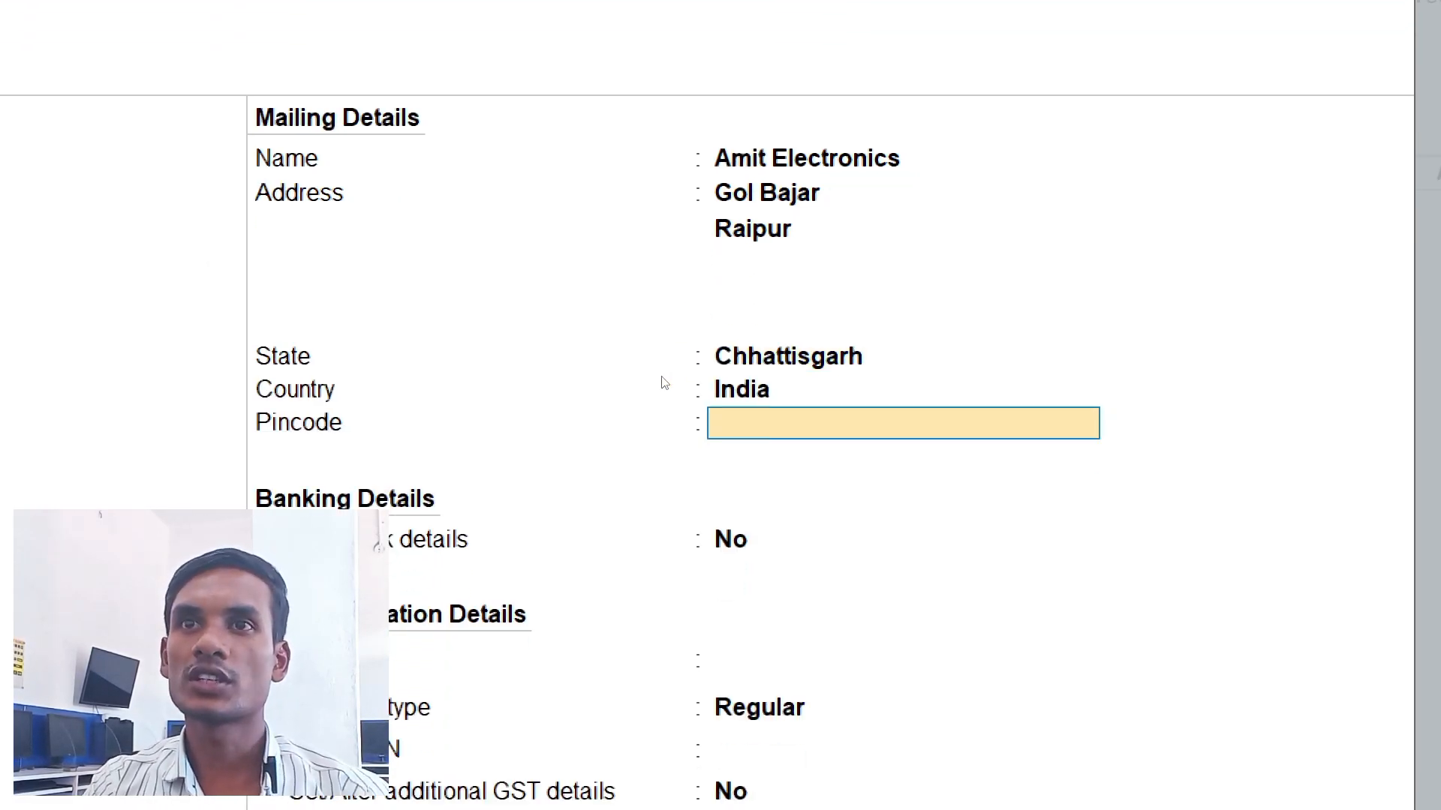
- Skip the bank details and PAN, keep the Regular registration type, enter the supplier's GSTIN and save the ledger
key("Return")
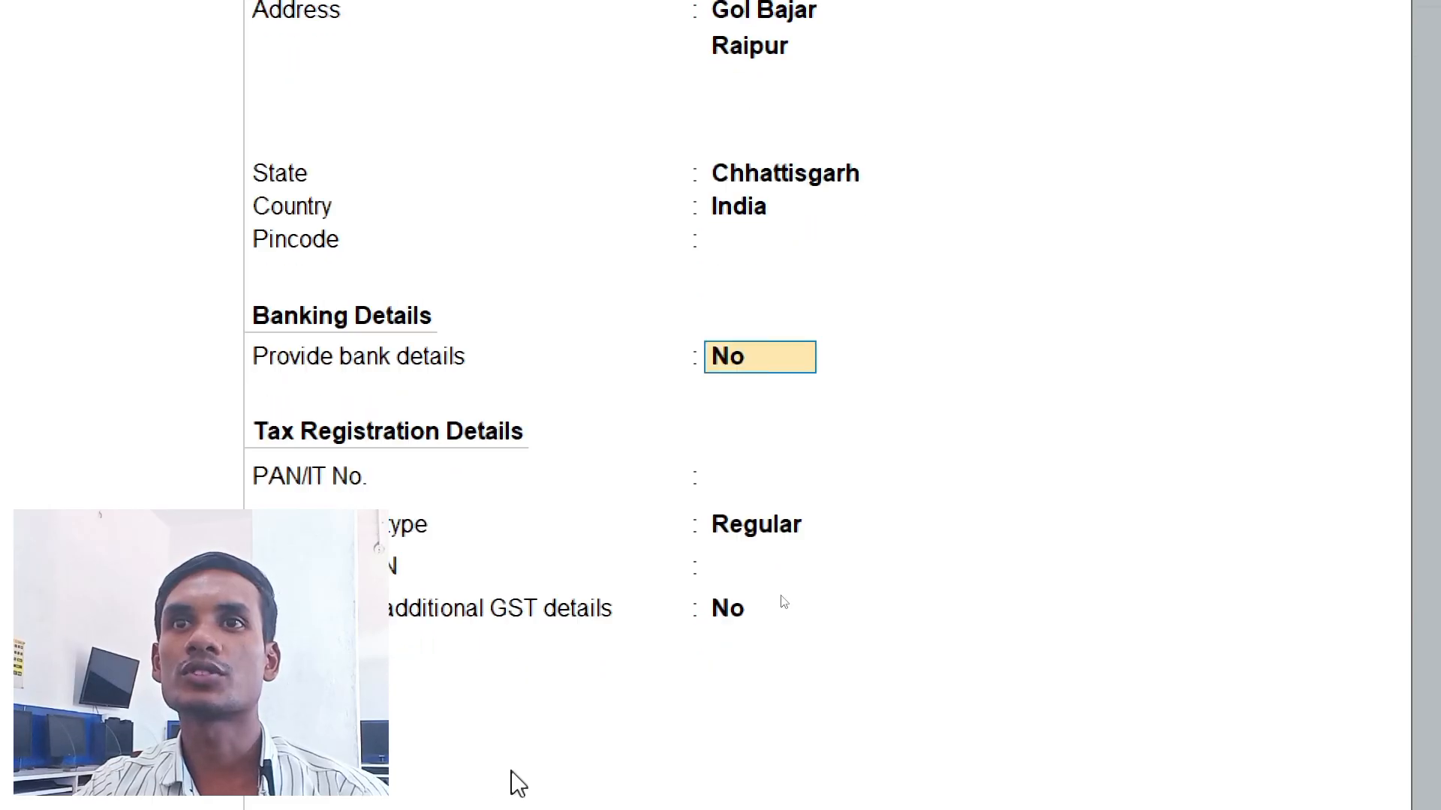
key("Return")
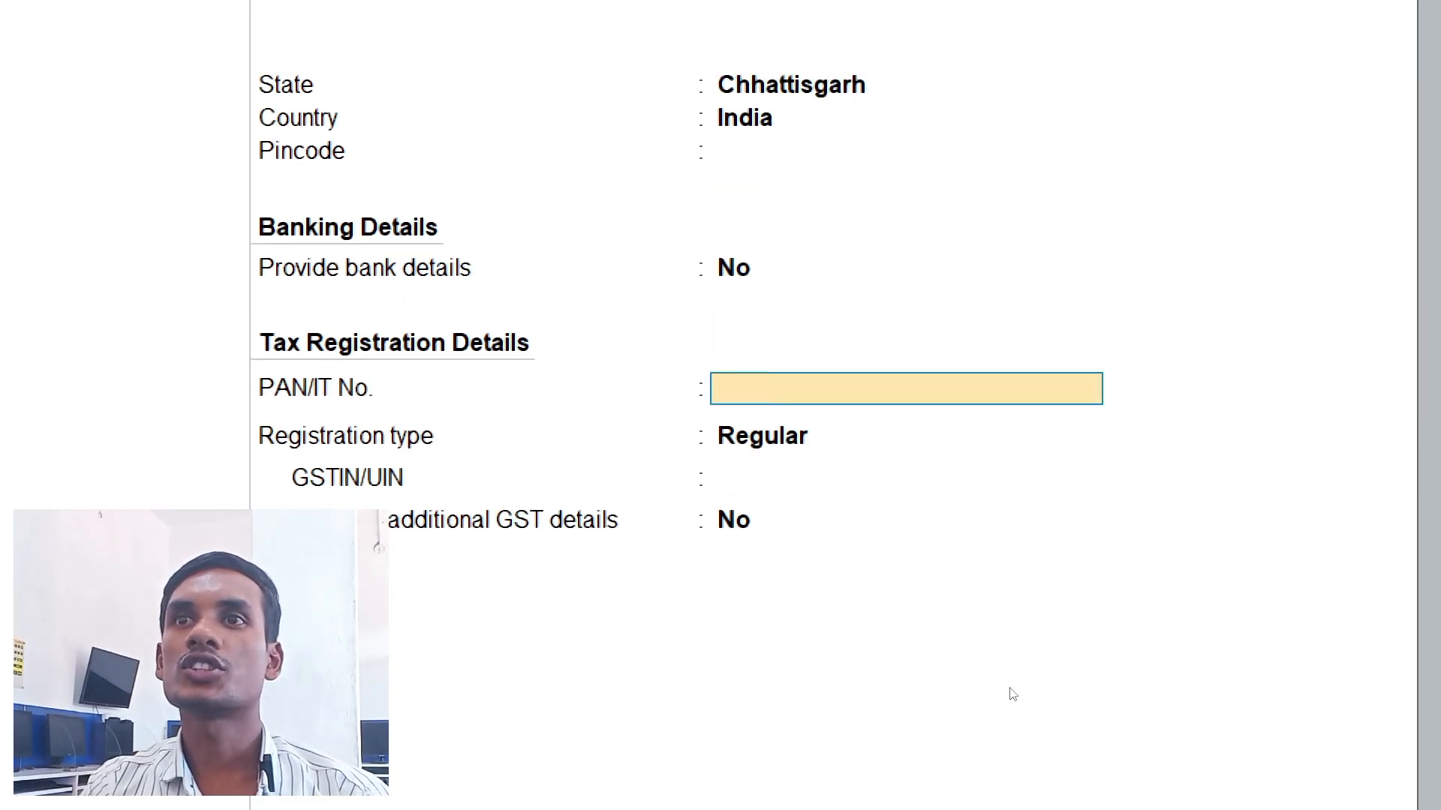
key("Return")
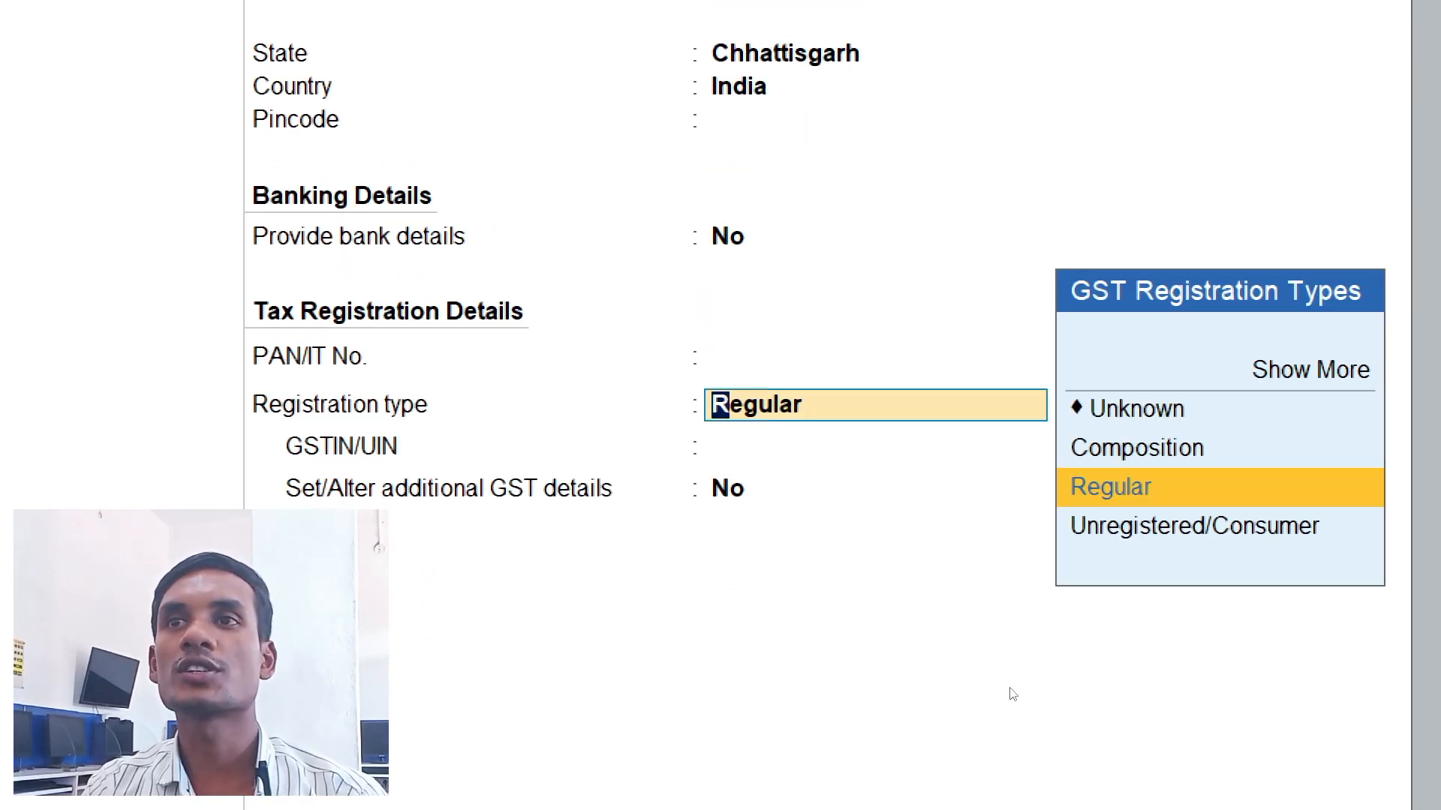
key("Return")
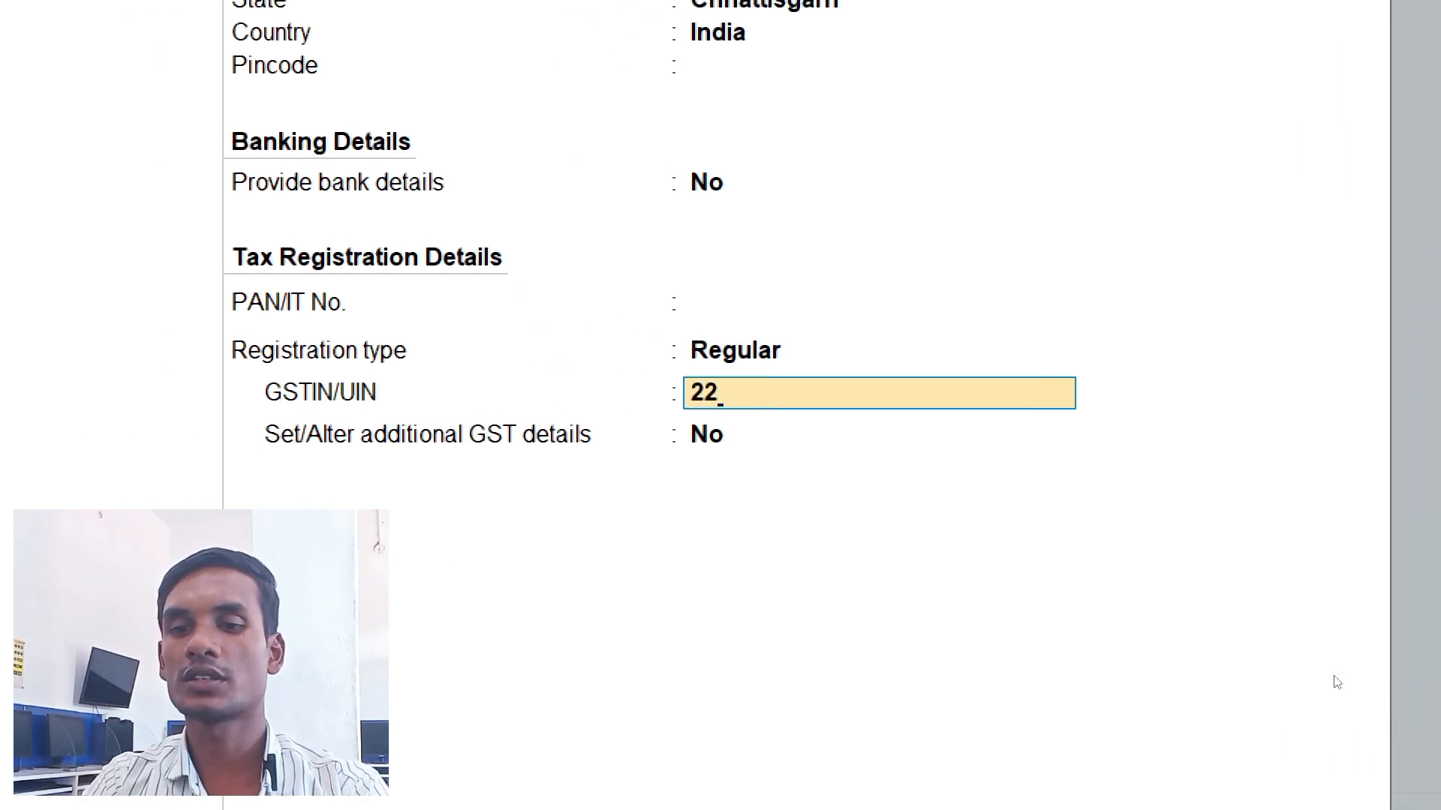
type("ABCDE08")
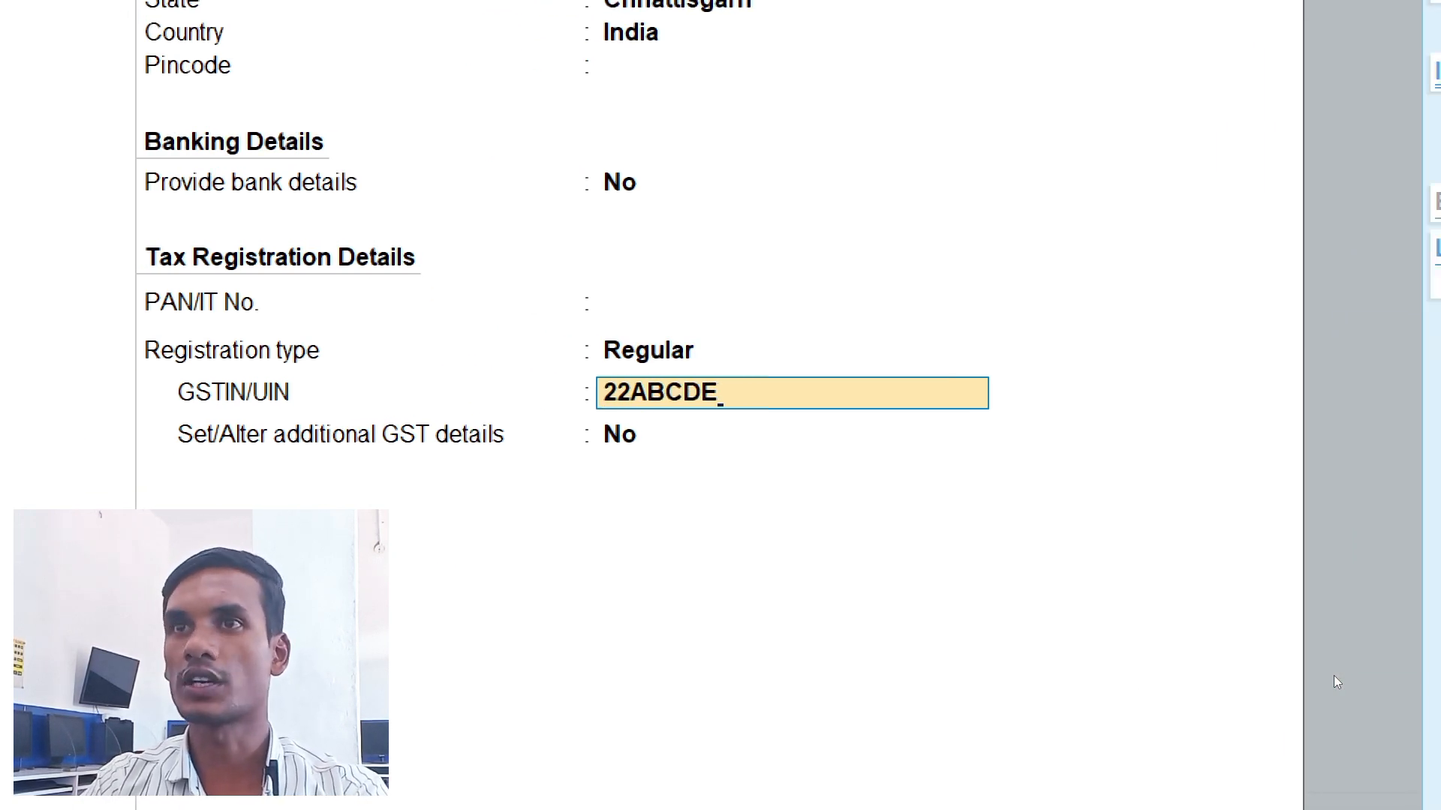
type("00P1")
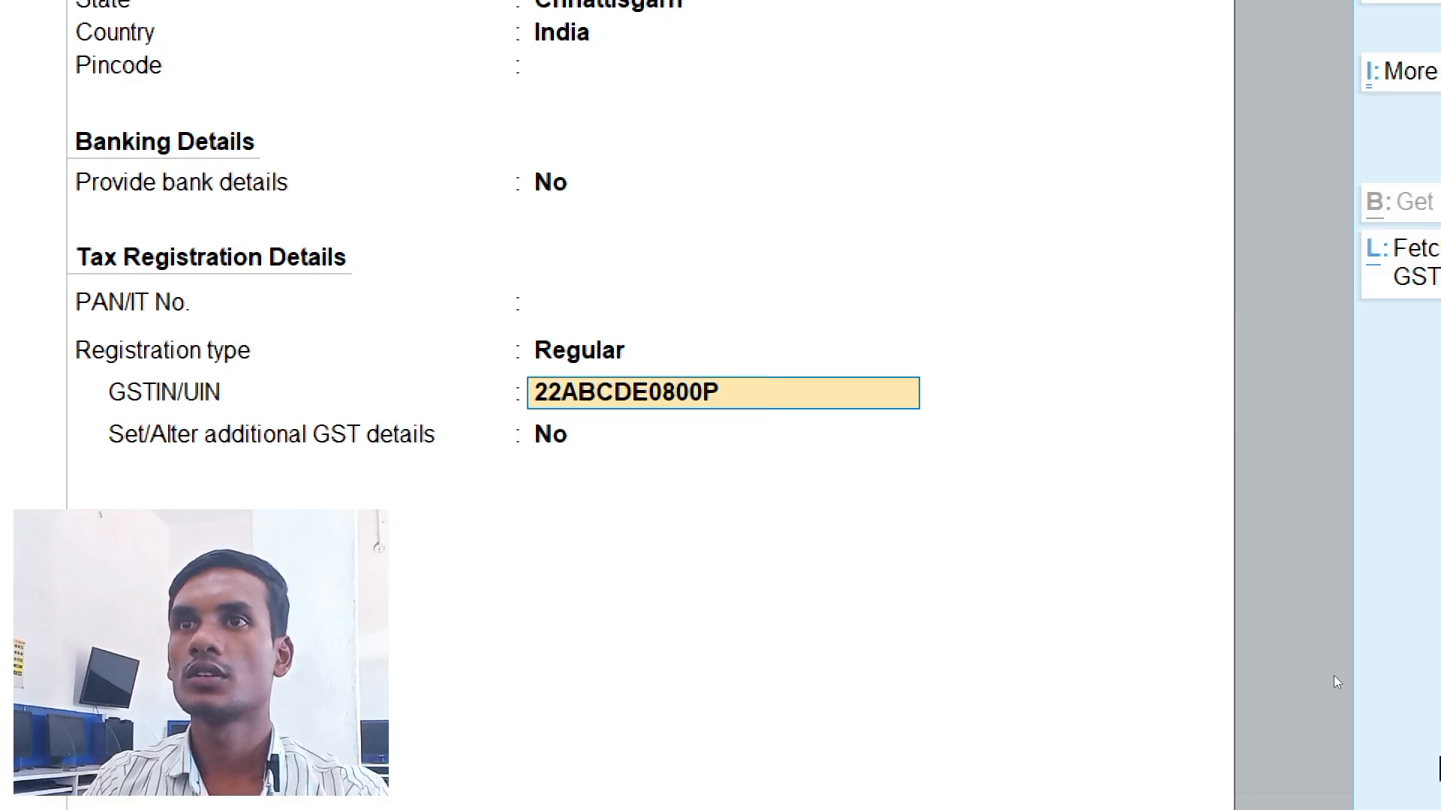
type("Z3")
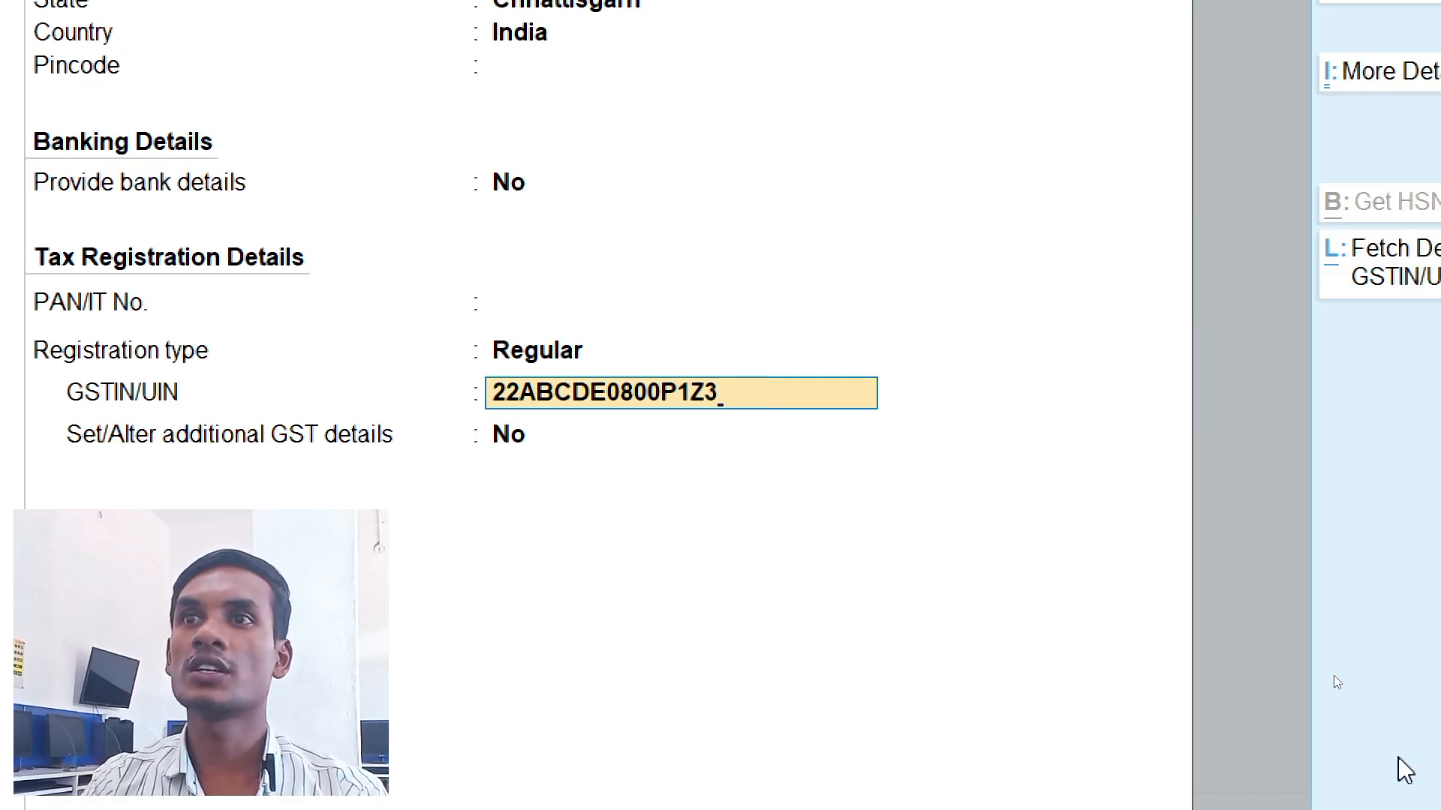
key("Return")
key("Return")
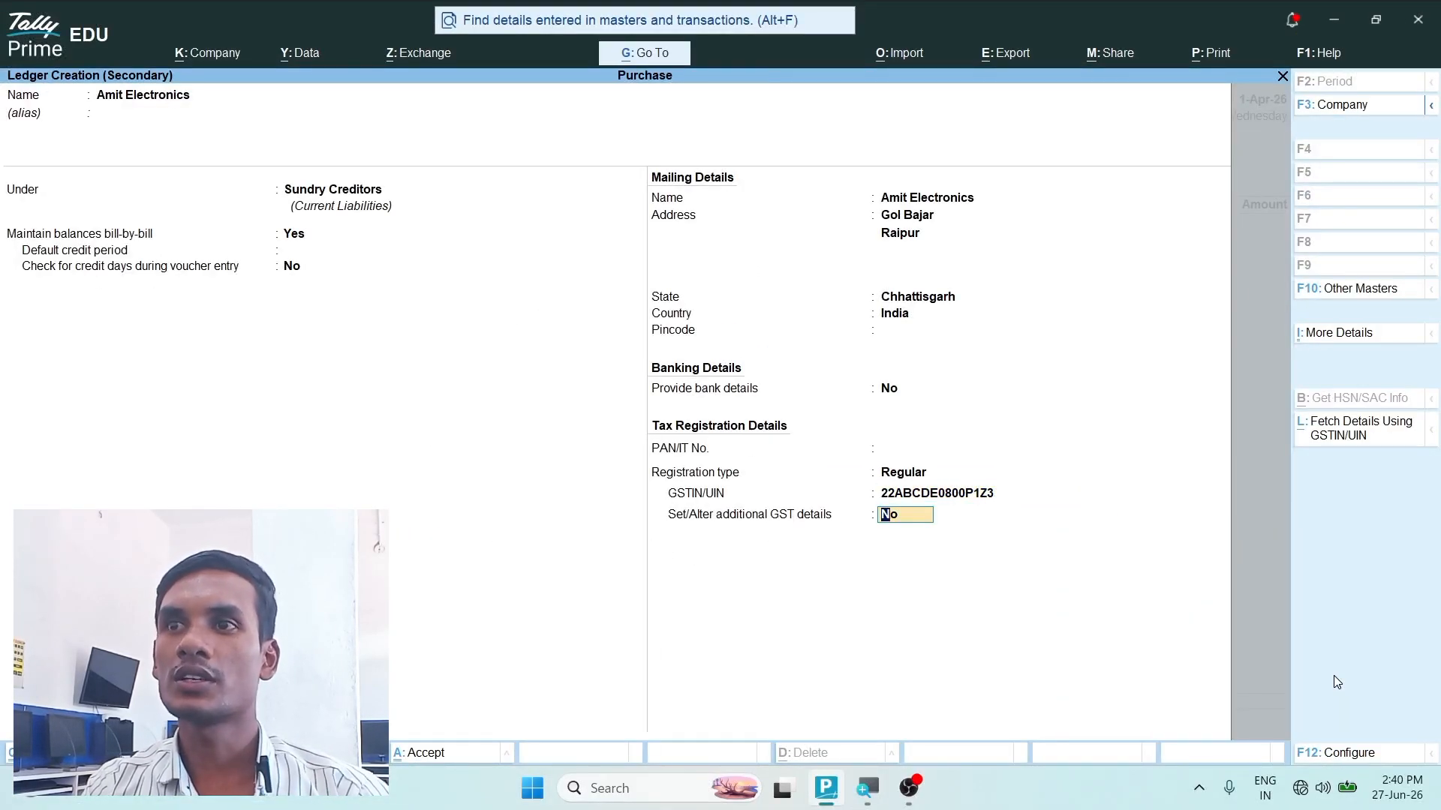
key("Return")
key("Return")
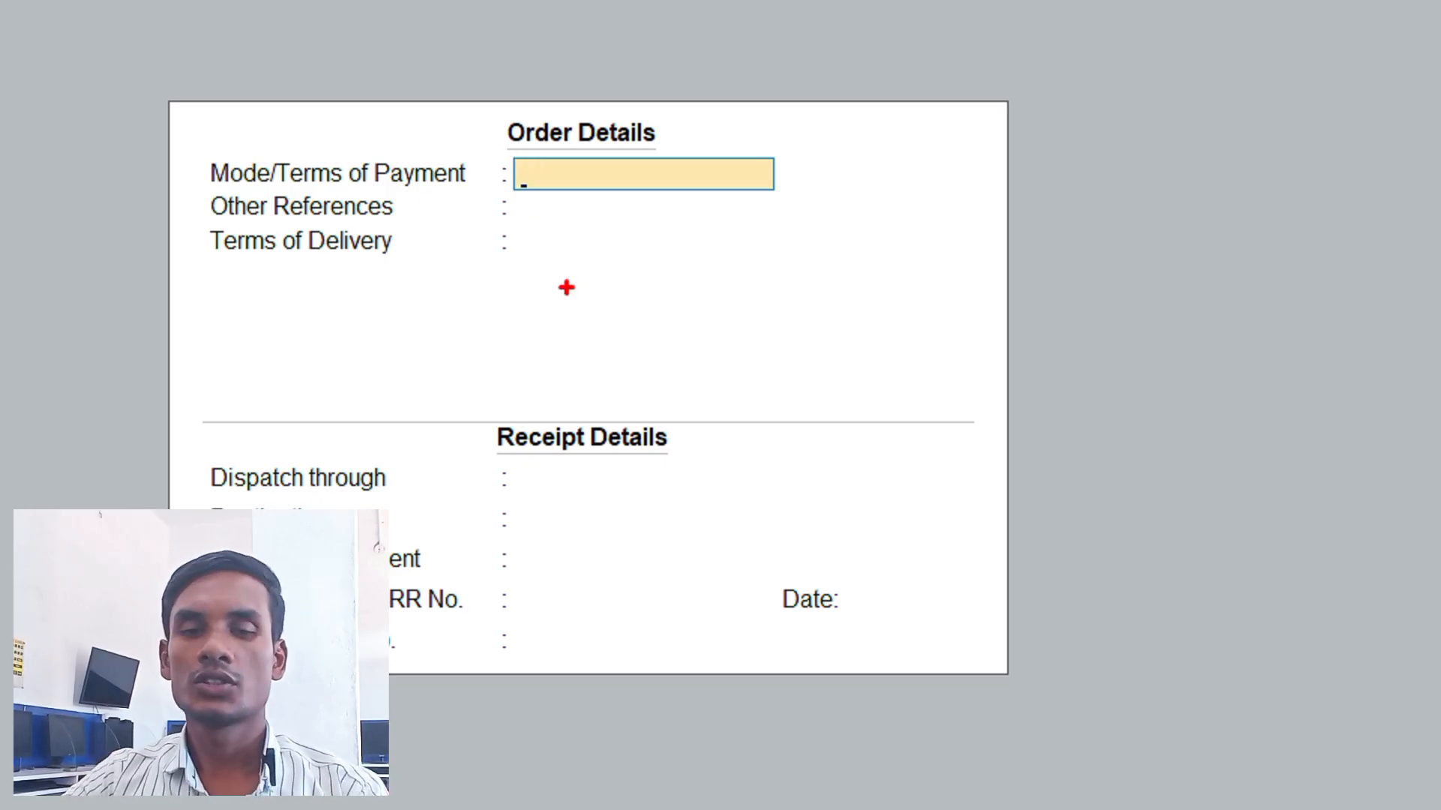
- Leave all order details and receipt details blank for the purchase order and continue to the party details
key("super")
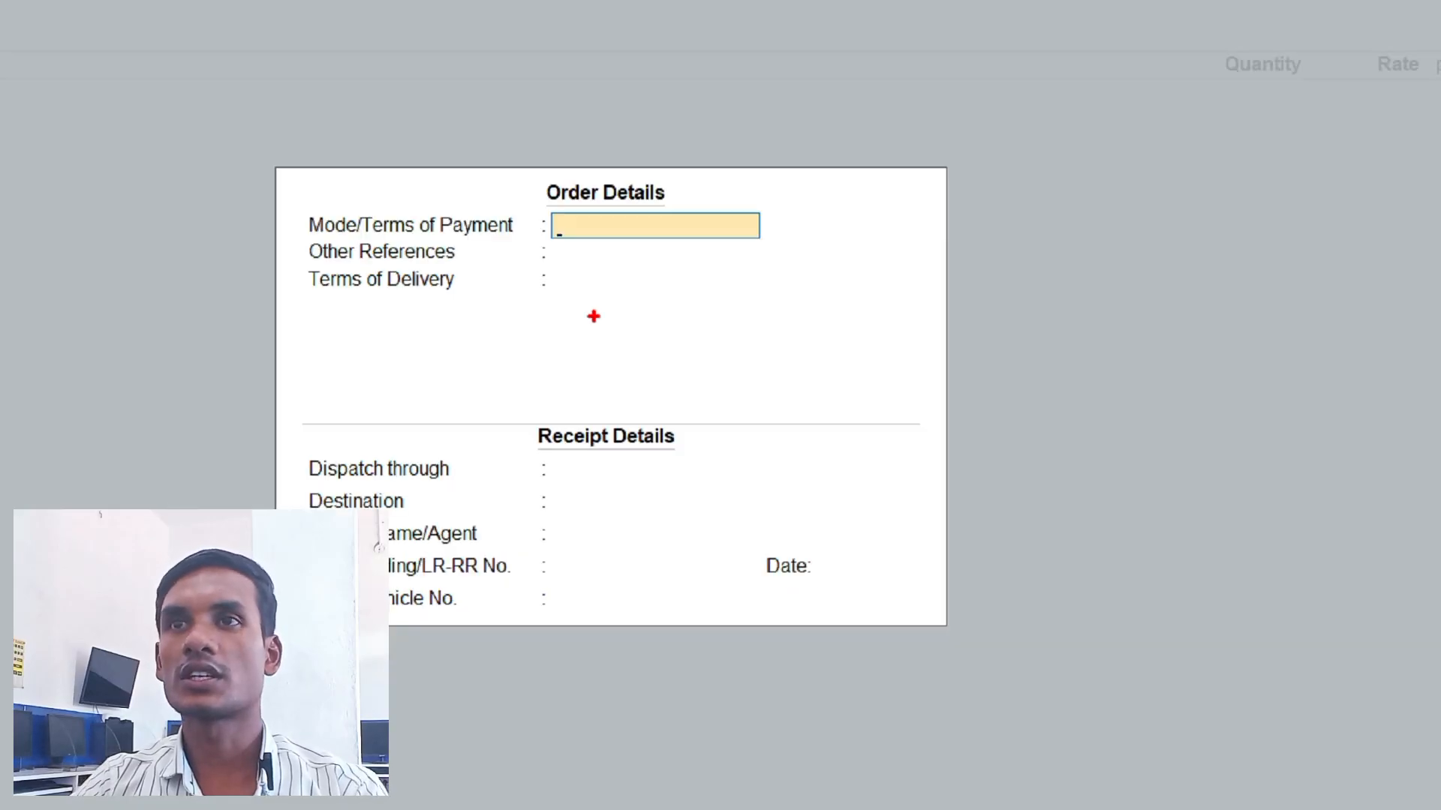
key("super")
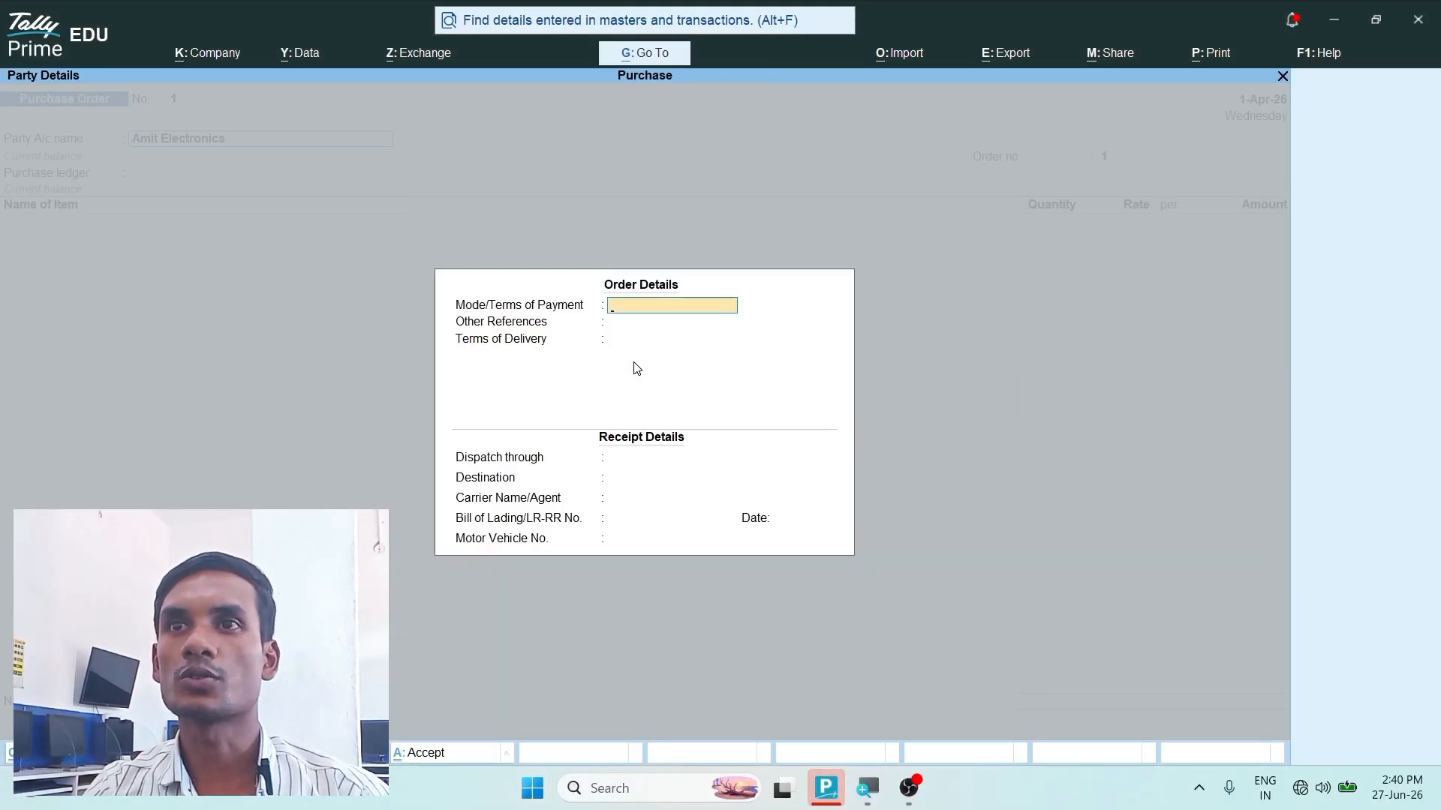
key("Return")
key("Return")
key("Return")
key("Return")
key("Return")
key("Return")
key("Return")
key("Return")
key("Return")
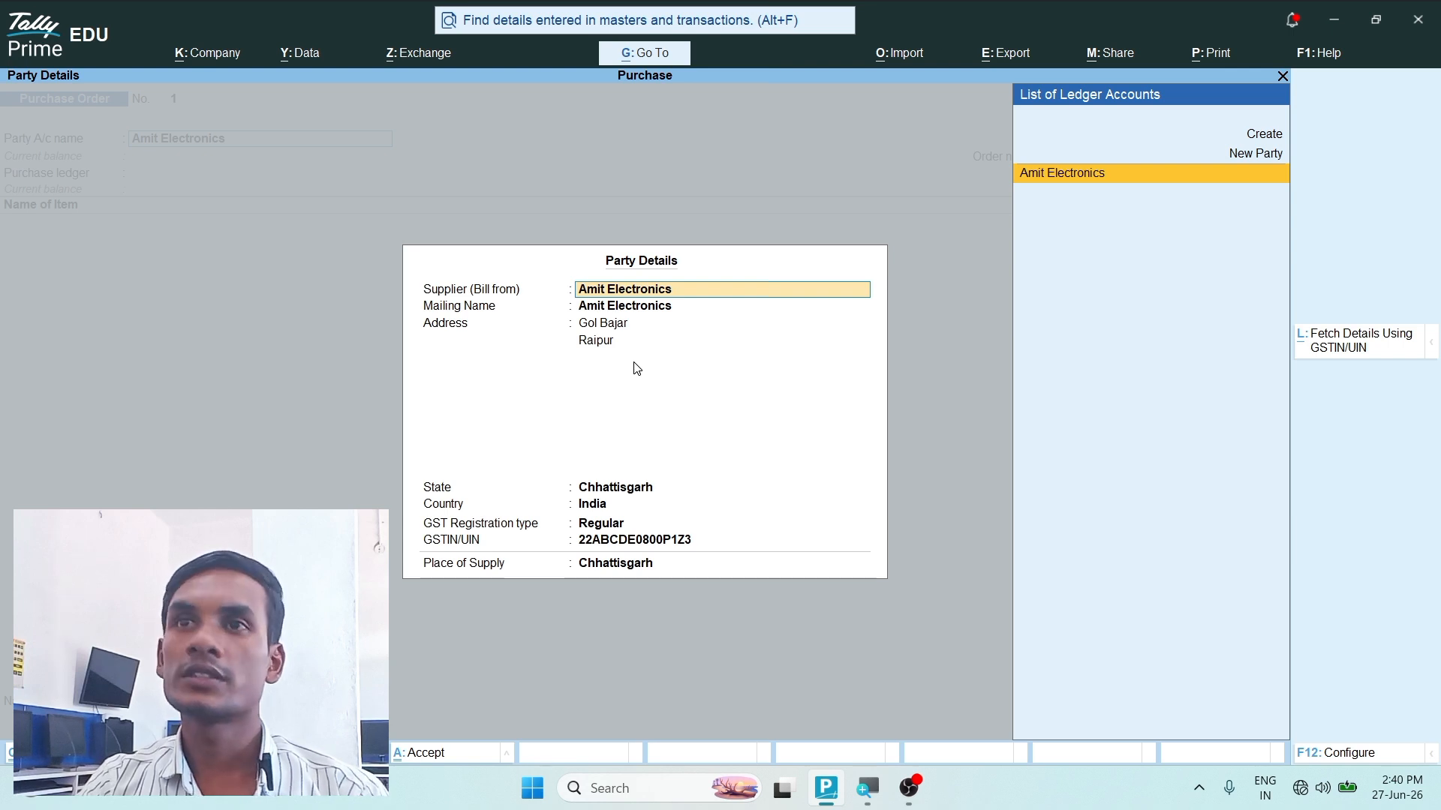
- Keep the supplier's party details unchanged, including the Regular registration type, and accept 1 as the order number
key("Return")
key("Return")
key("Return")
key("Return")
key("Return")
key("Return")
key("Return")
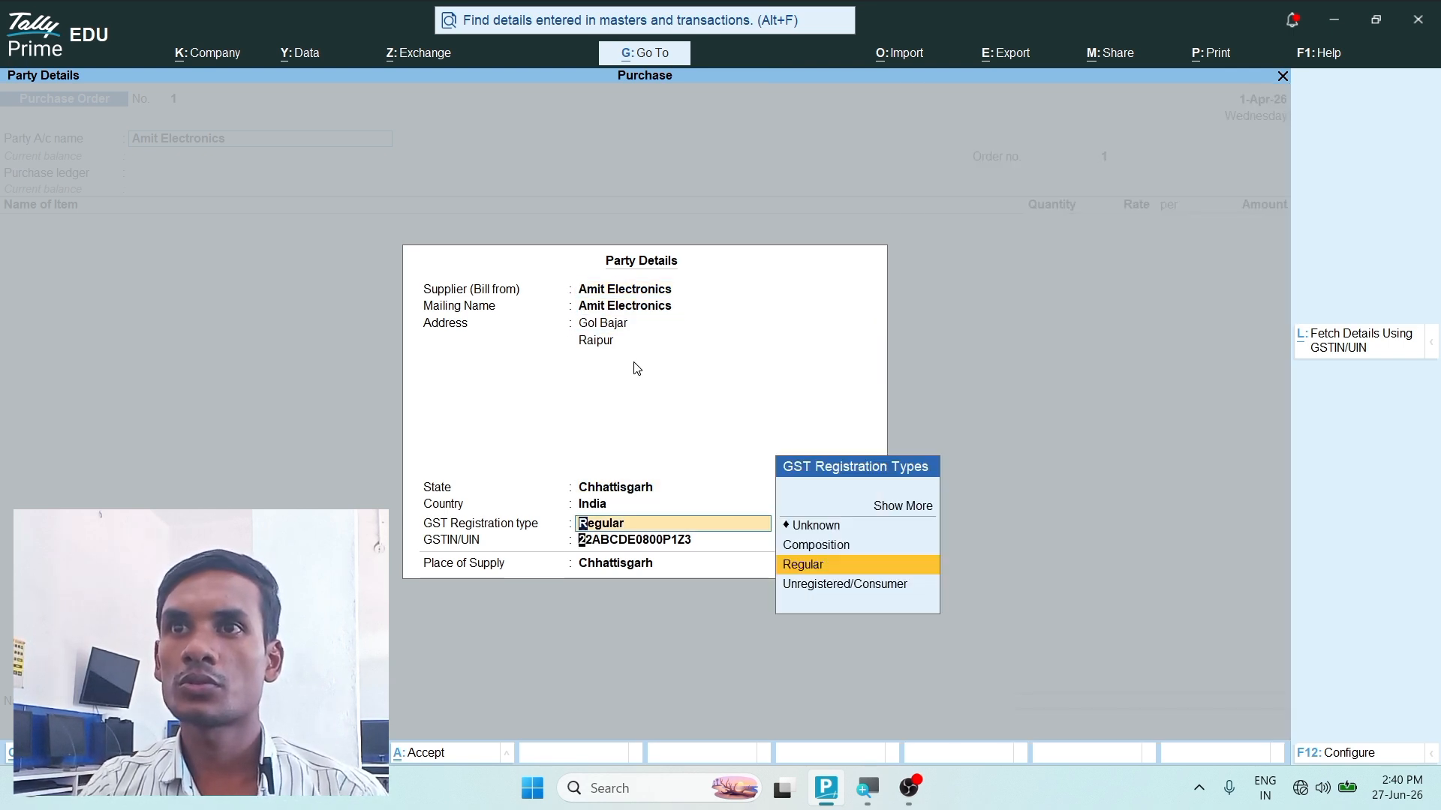
key("Return")
key("Return")
key("Return")
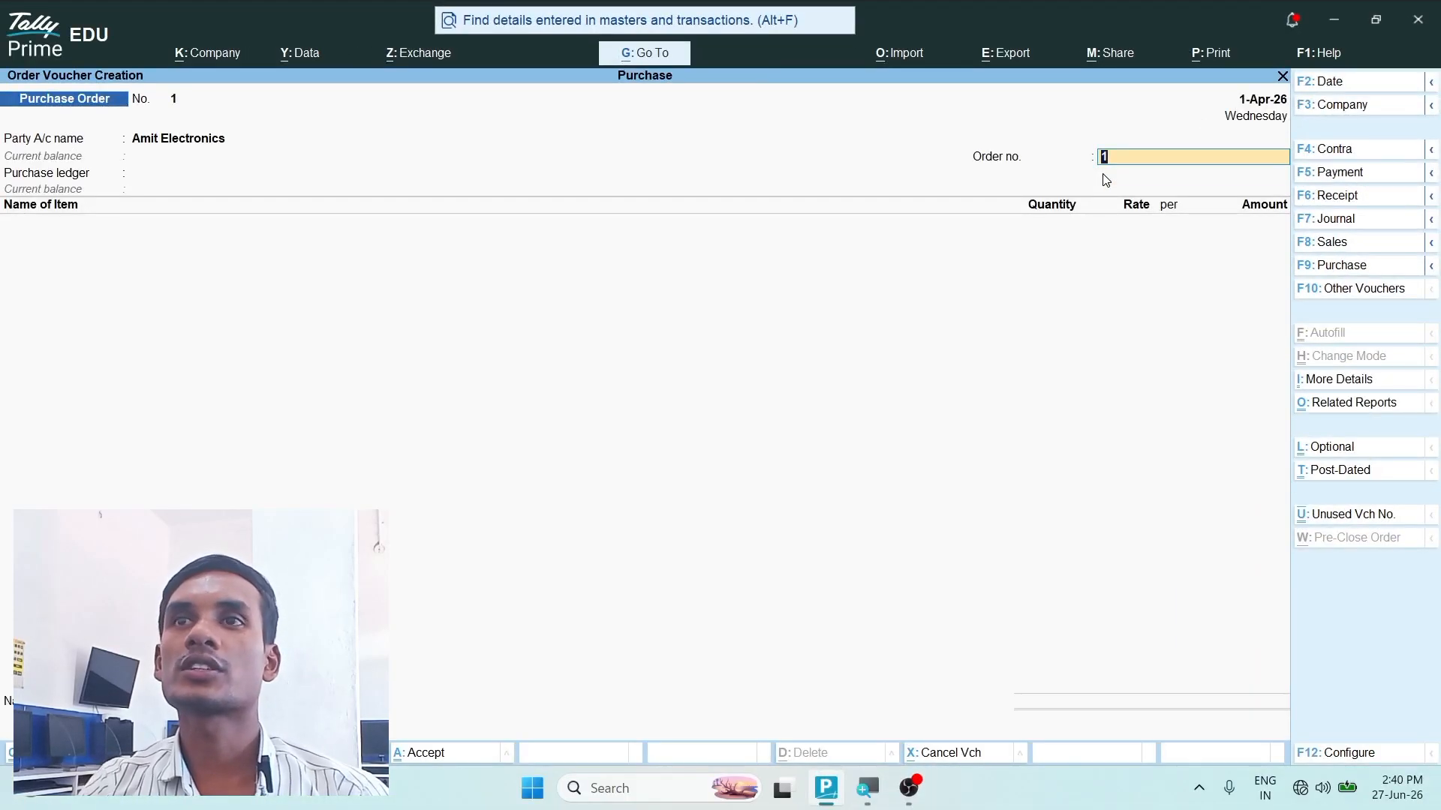
key("Return")
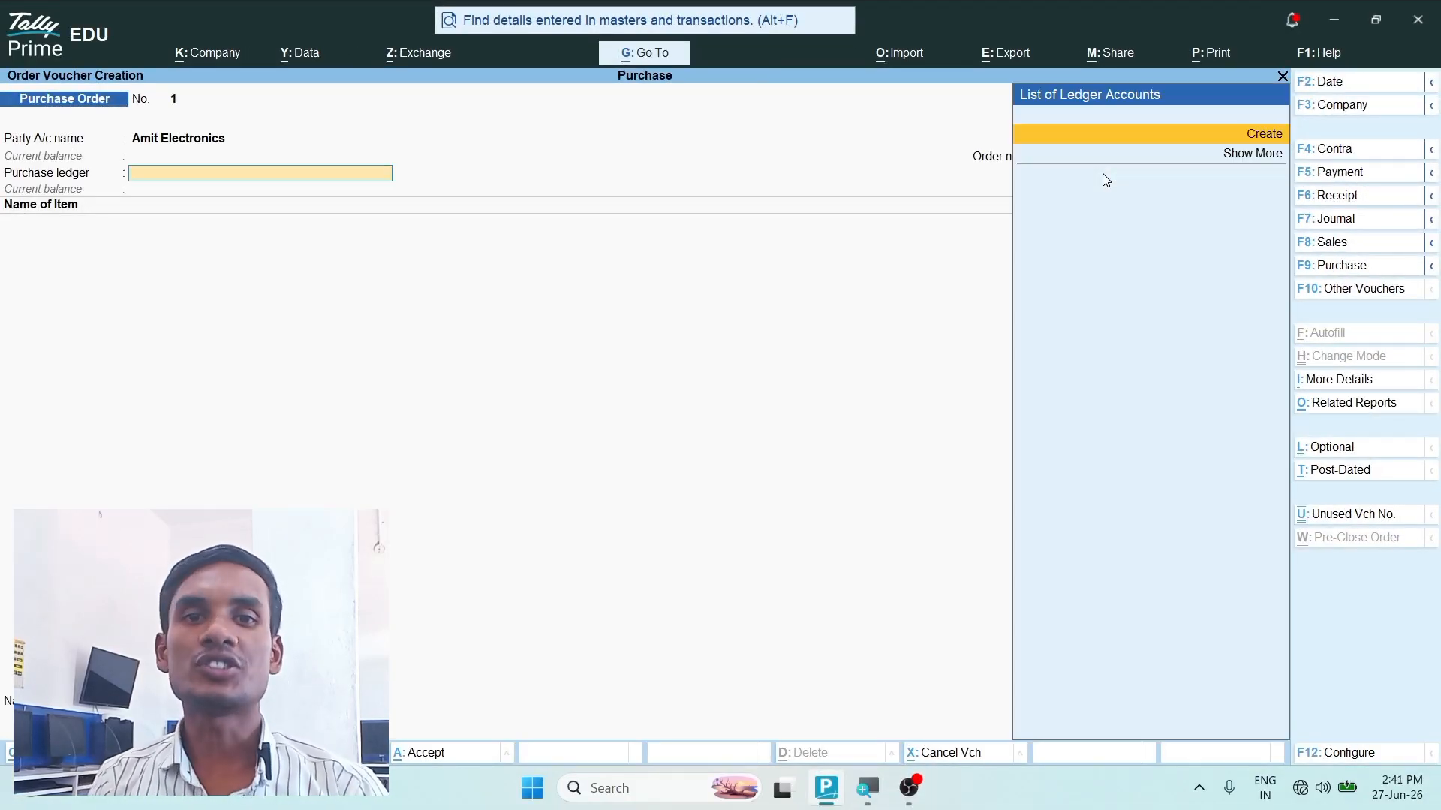
- Create a purchase ledger named Purchase Ac under Purchase Accounts and save it with the remaining defaults
key("Return")
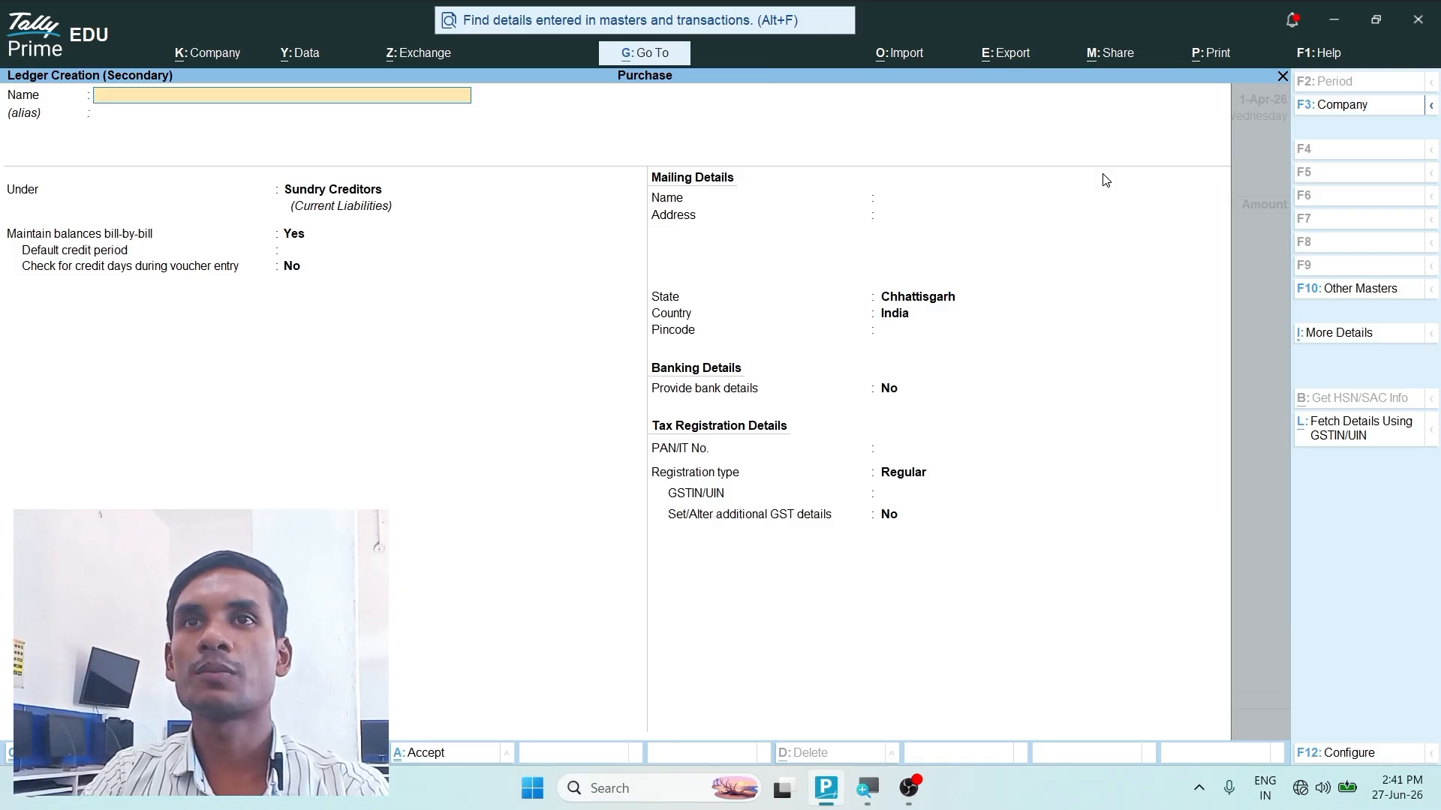
type("Purchase")
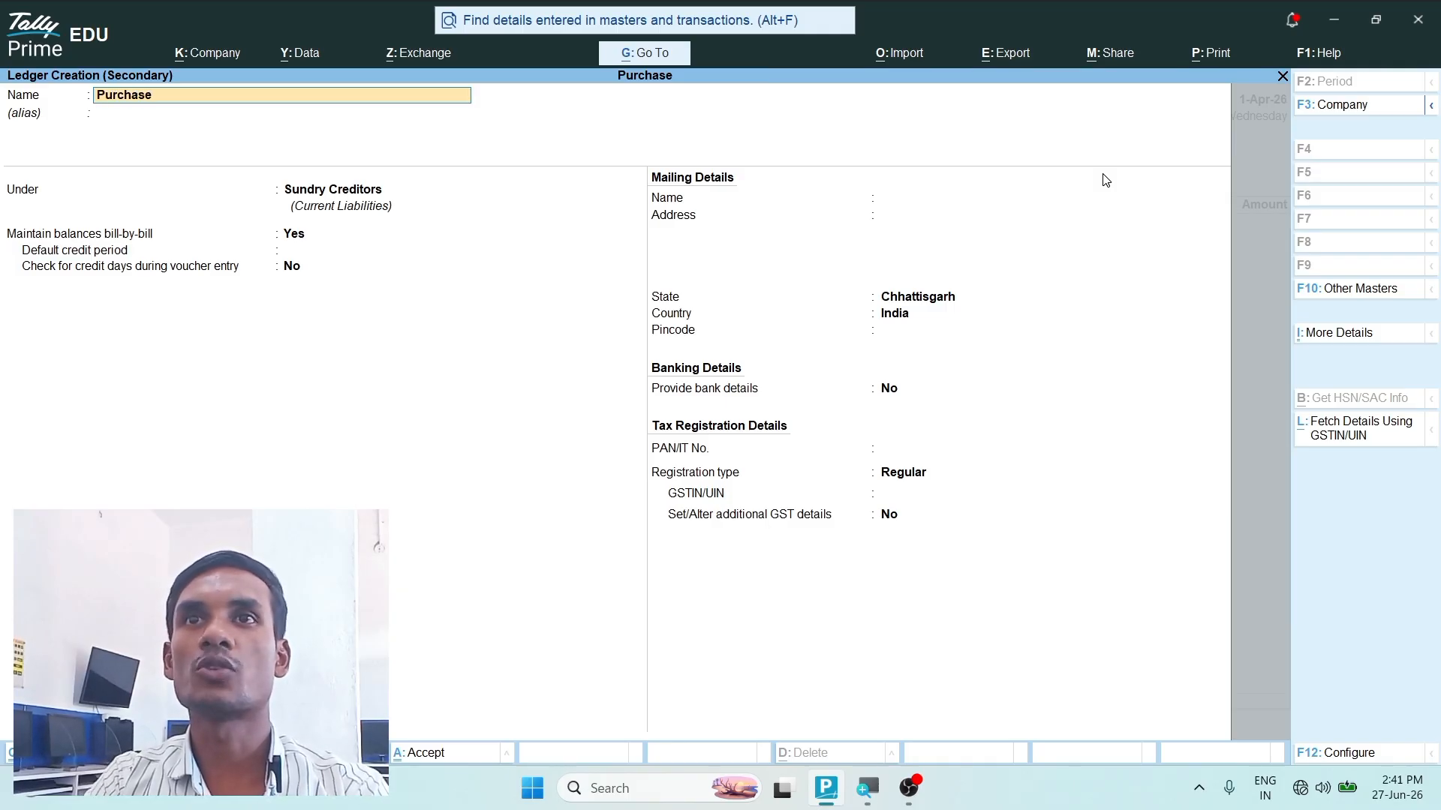
type(" Ac")
key("Return")
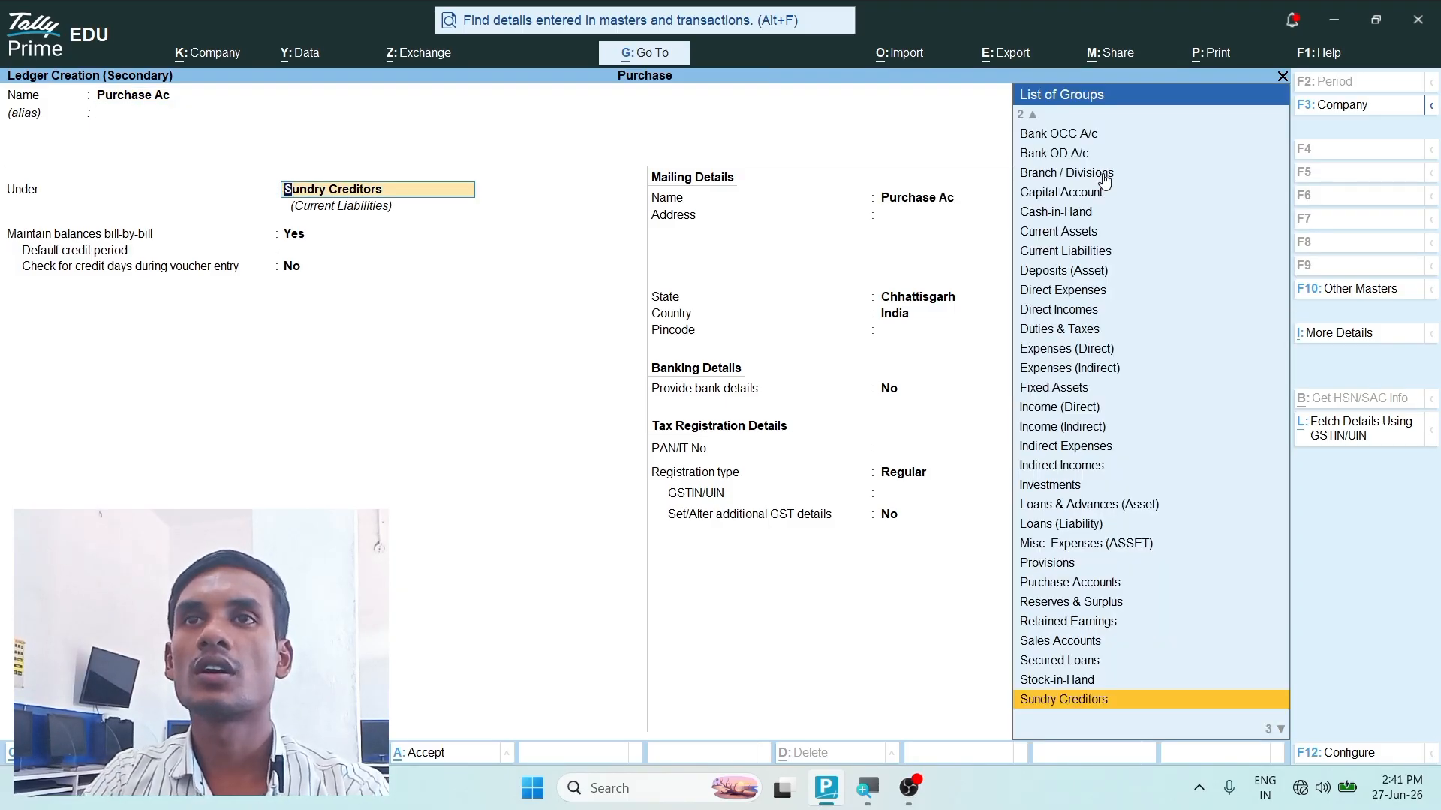
type("Purc")
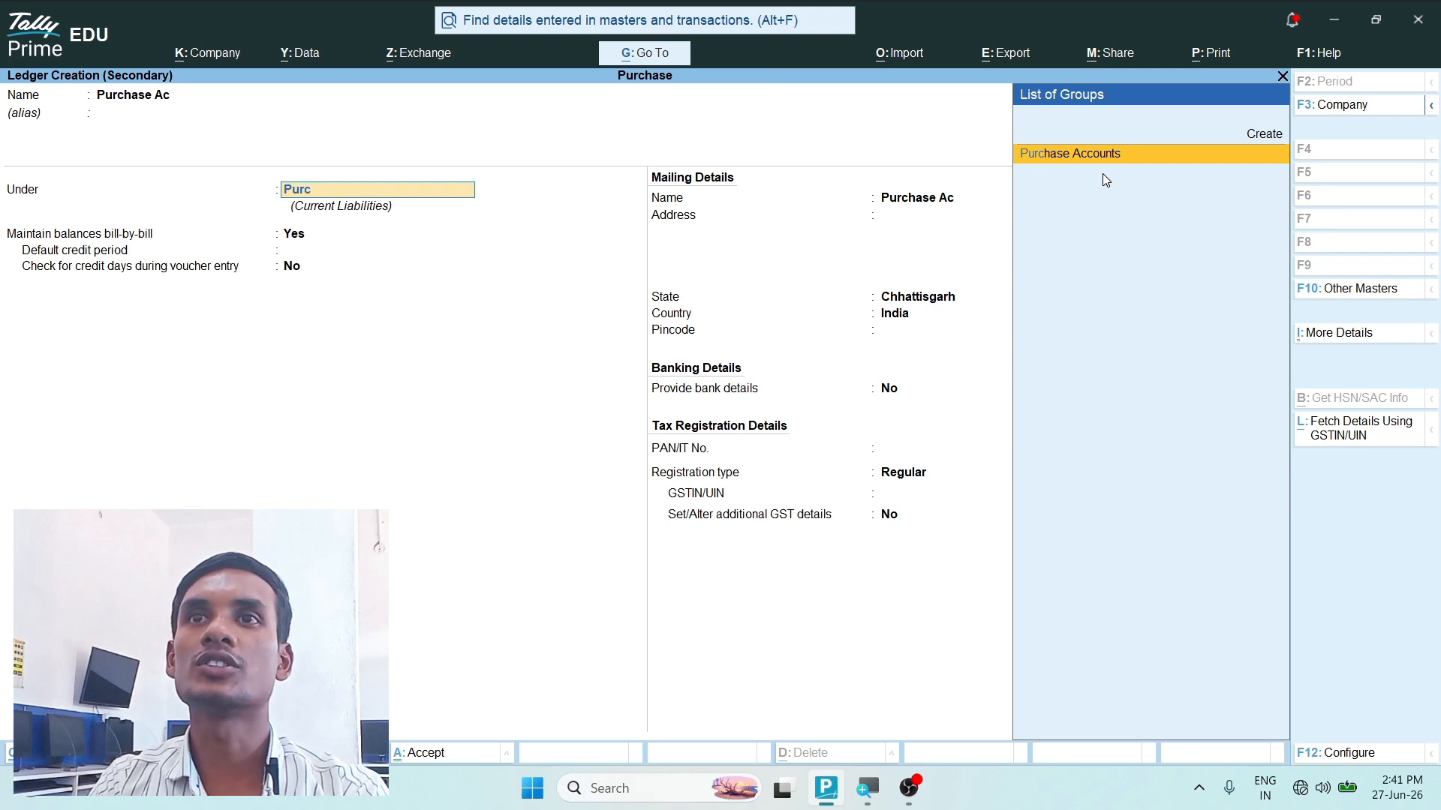
key("Return")
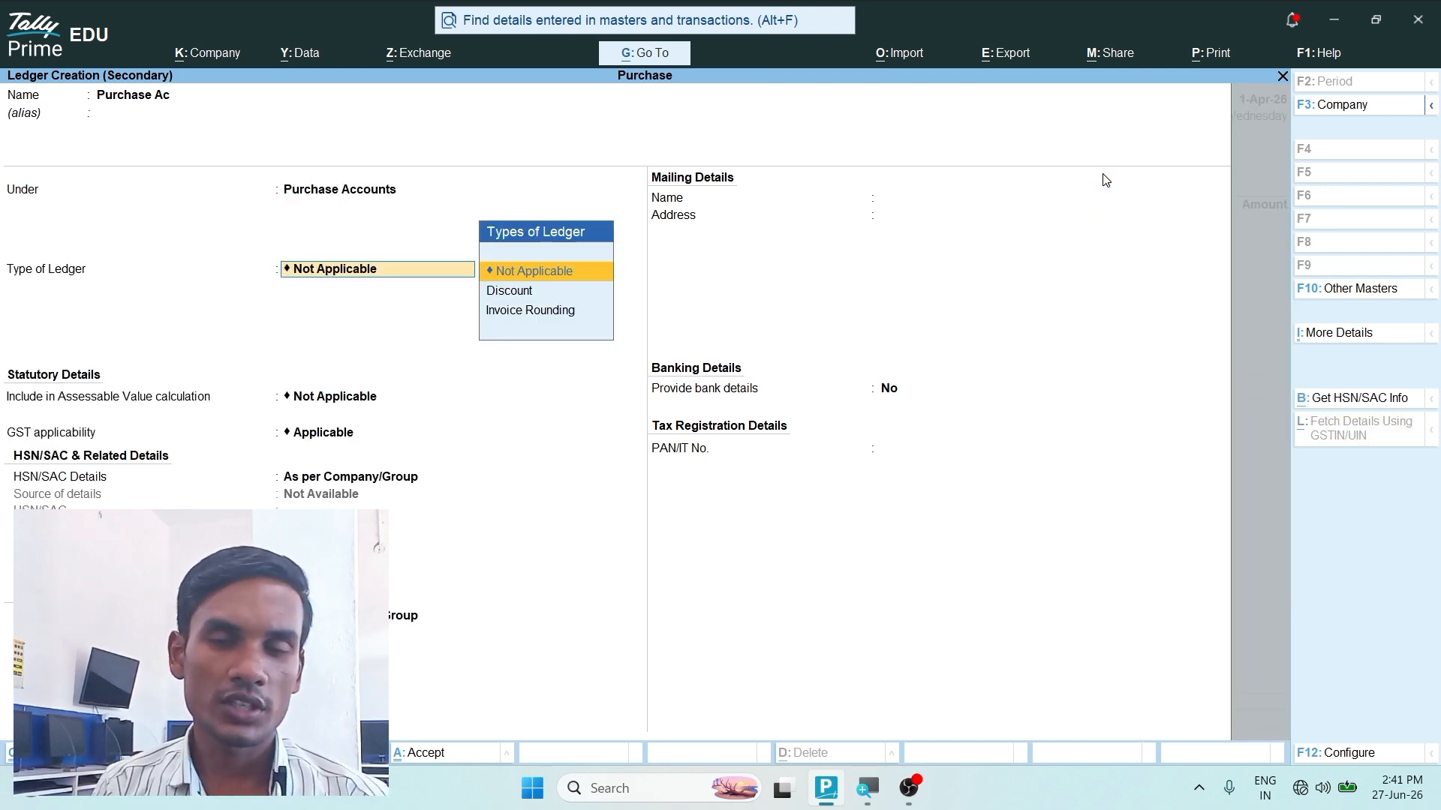
key("ctrl")
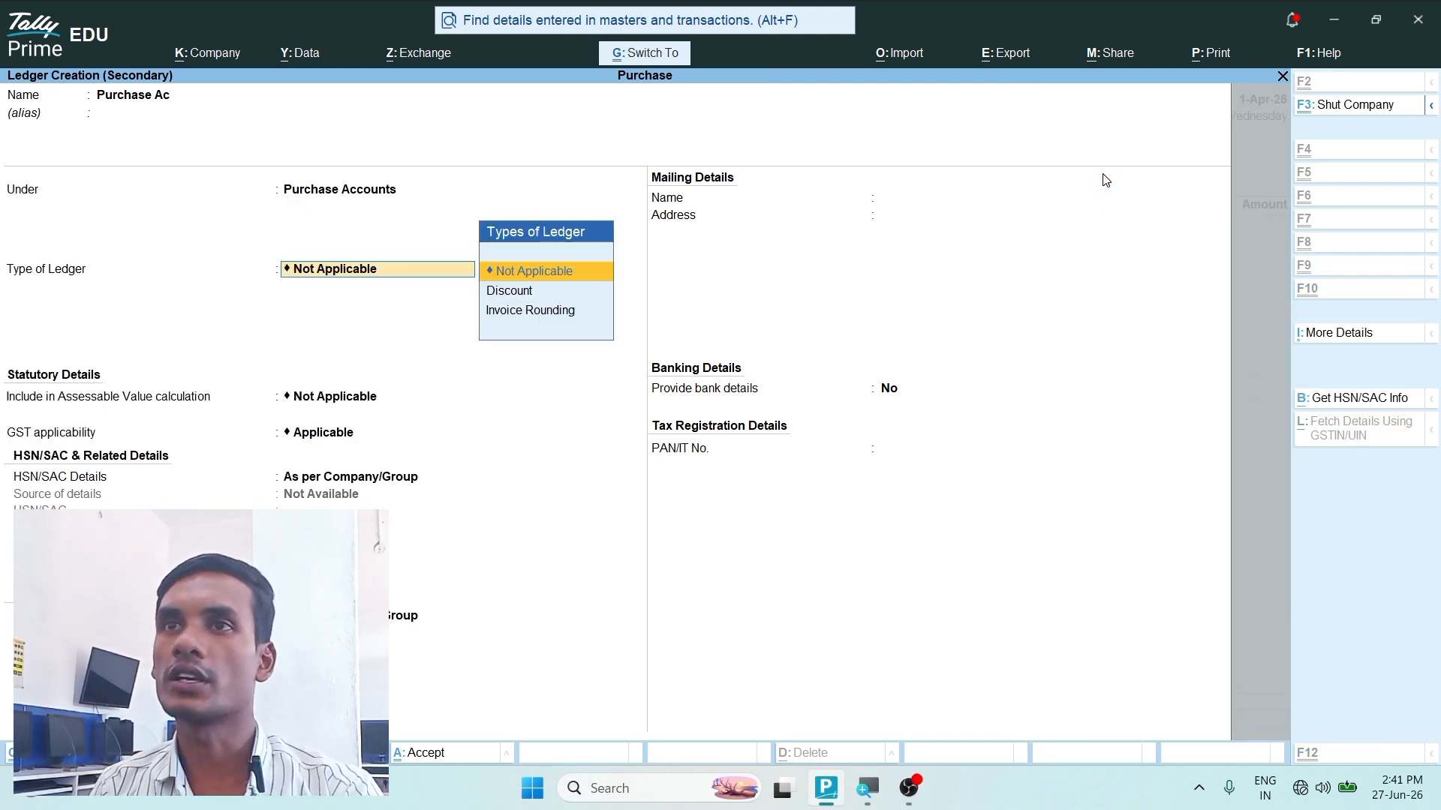
key("ctrl+a")
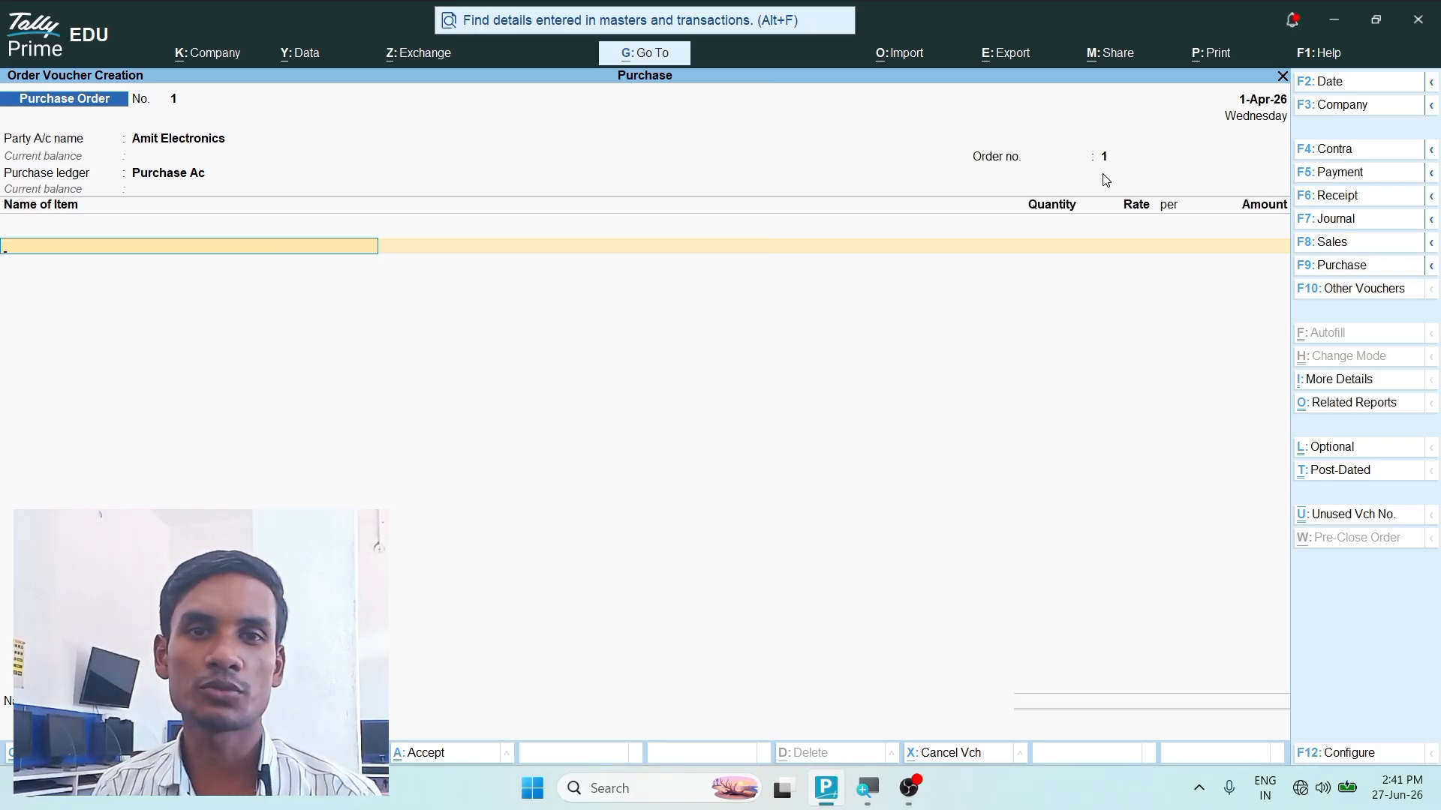
- Start a new stock item named 8 GB Ram without an alias, keeping it under Primary with no category
key("alt")
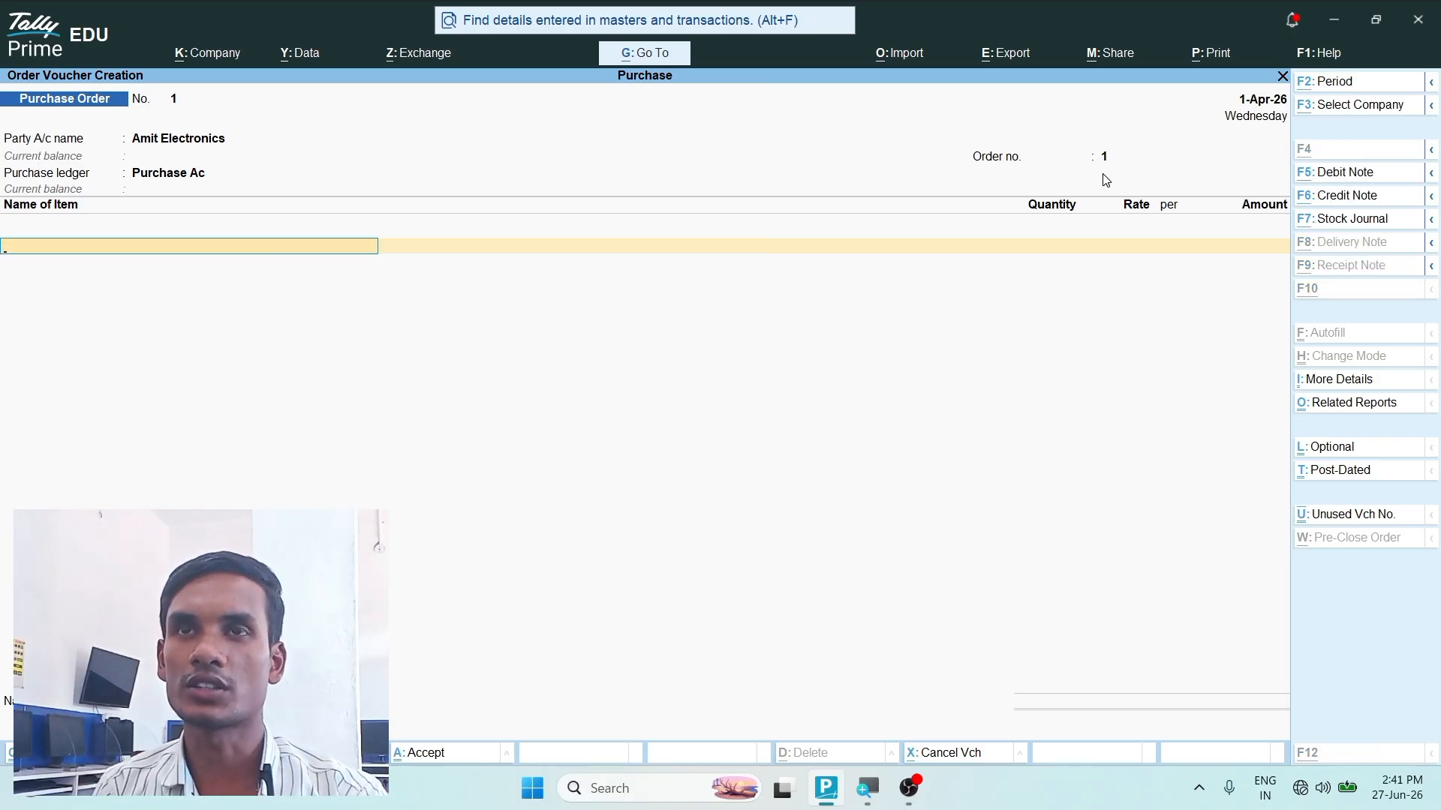
key("alt+c")
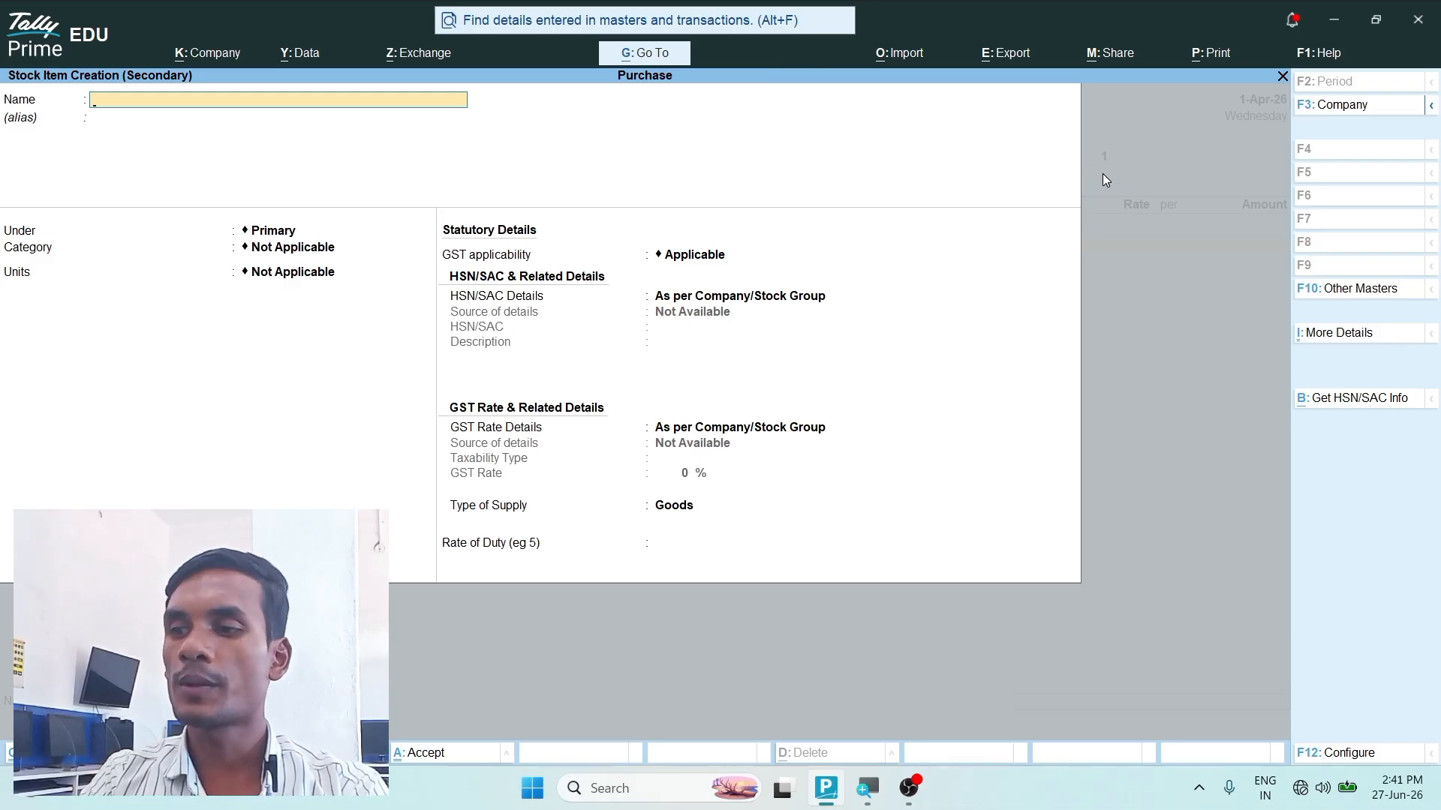
type("8 G")
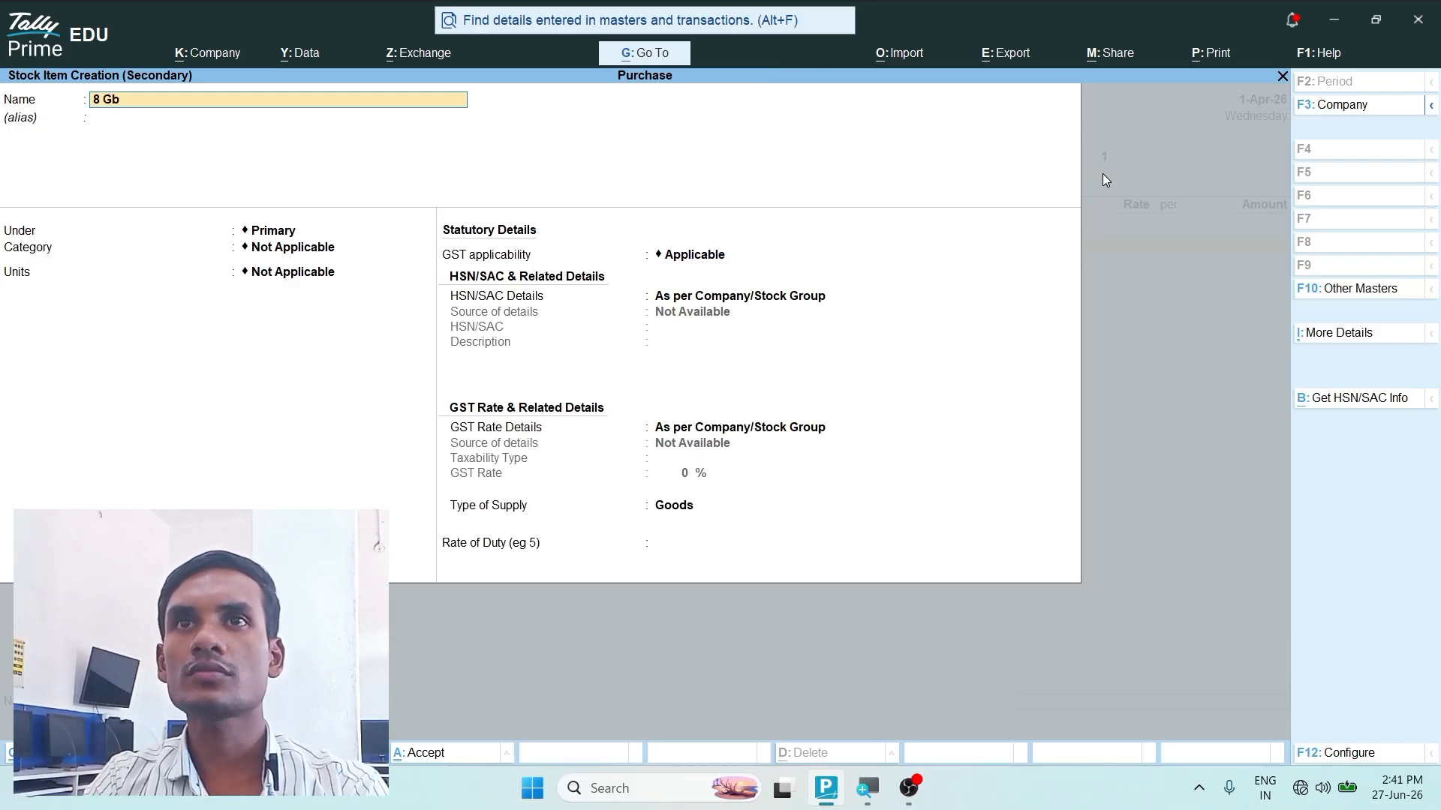
type("b")
key("BackSpace")
type("B")
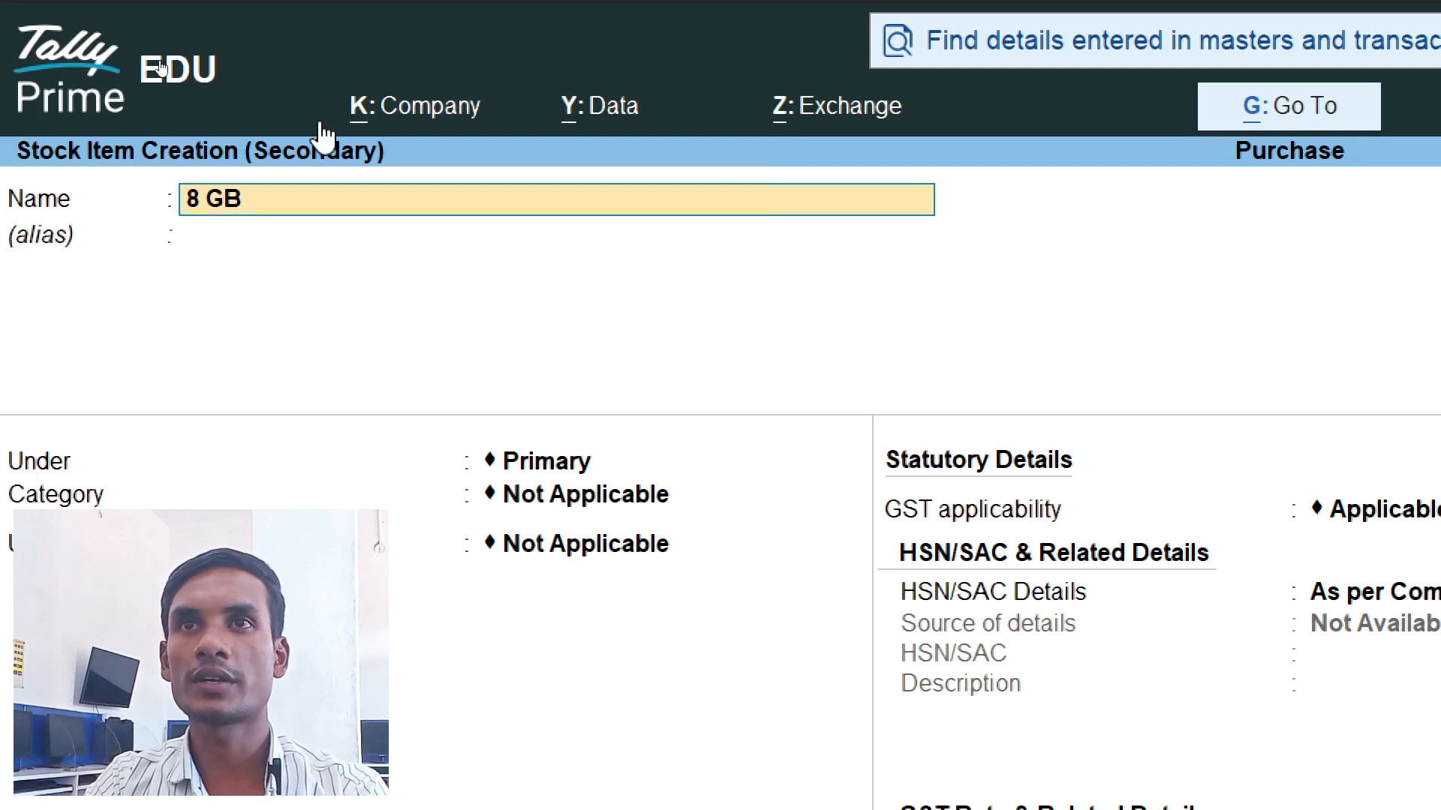
type(" Ram")
key("Return")
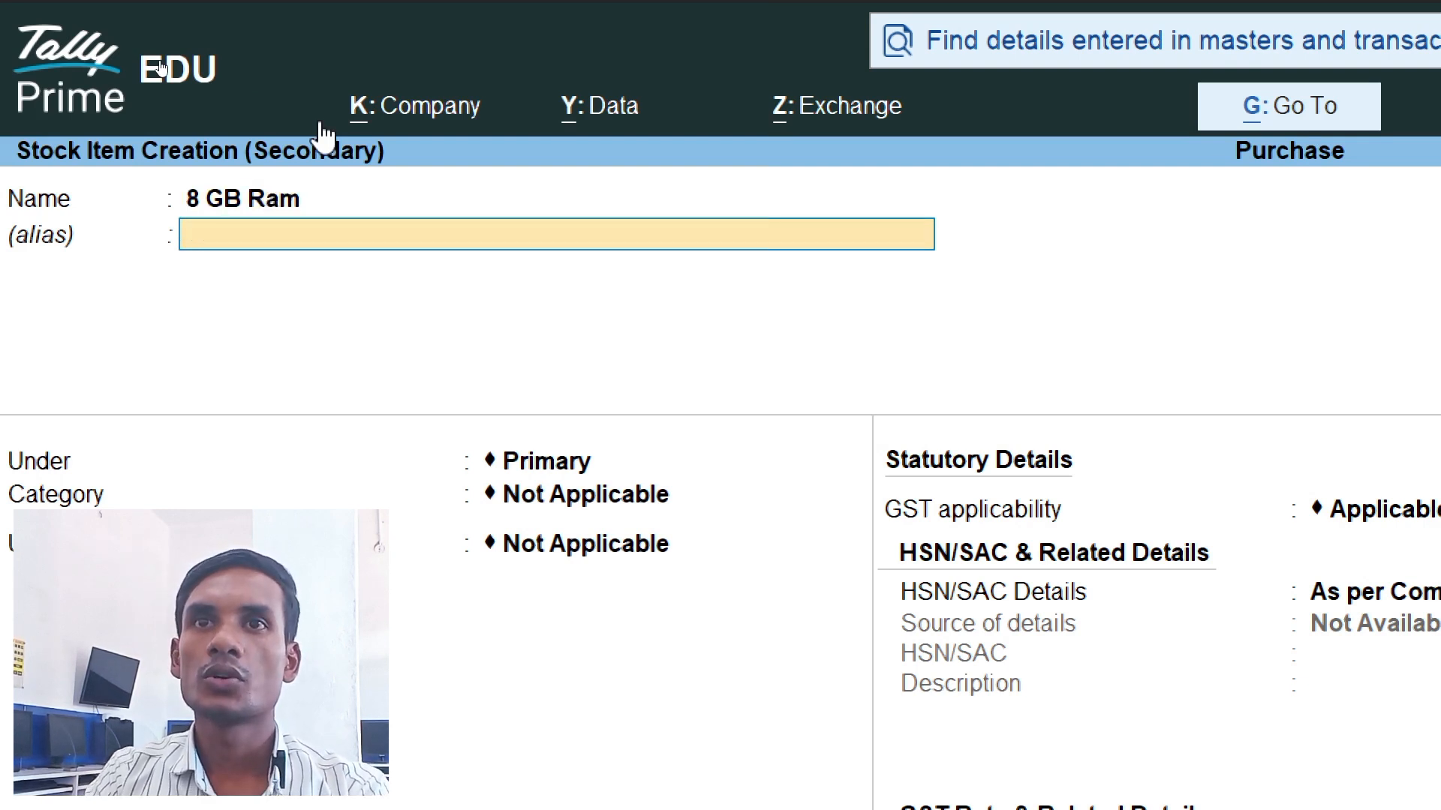
key("Return")
key("Return")
key("Return")
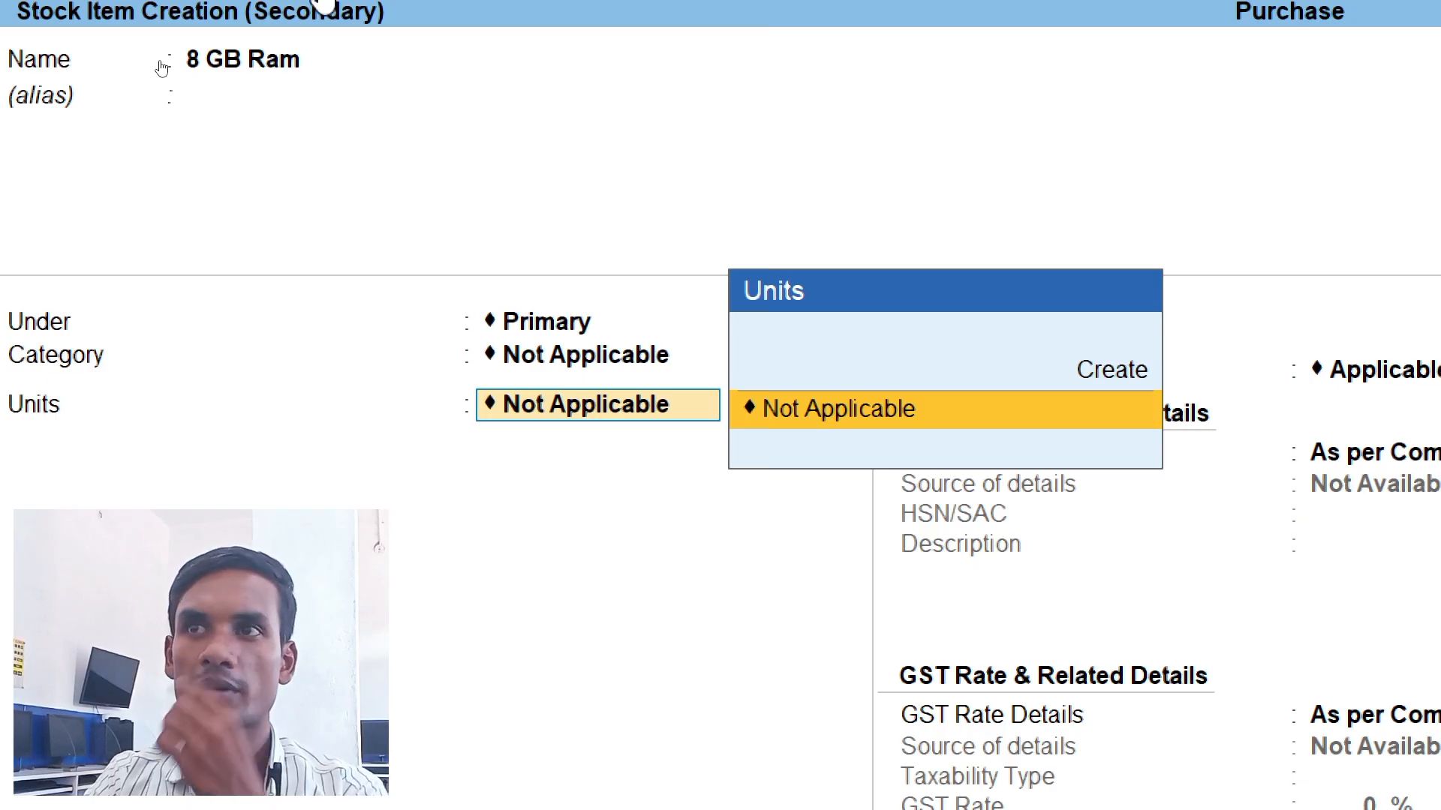
- Create a simple unit for the item with symbol pcs, formal name Pieces, UQC PCS-PIECES and 0 decimal places
key("Up")
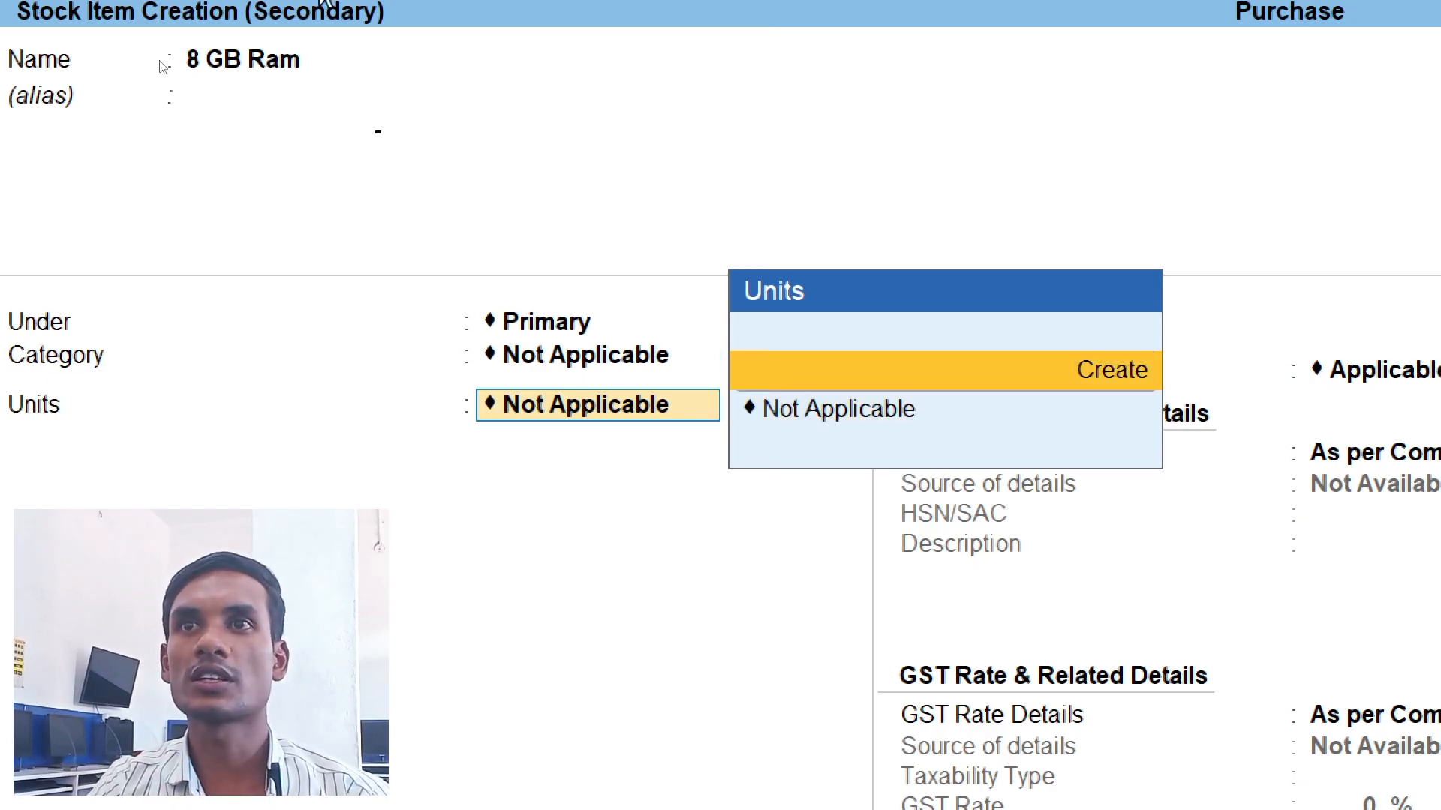
key("Return")
type("pcs")
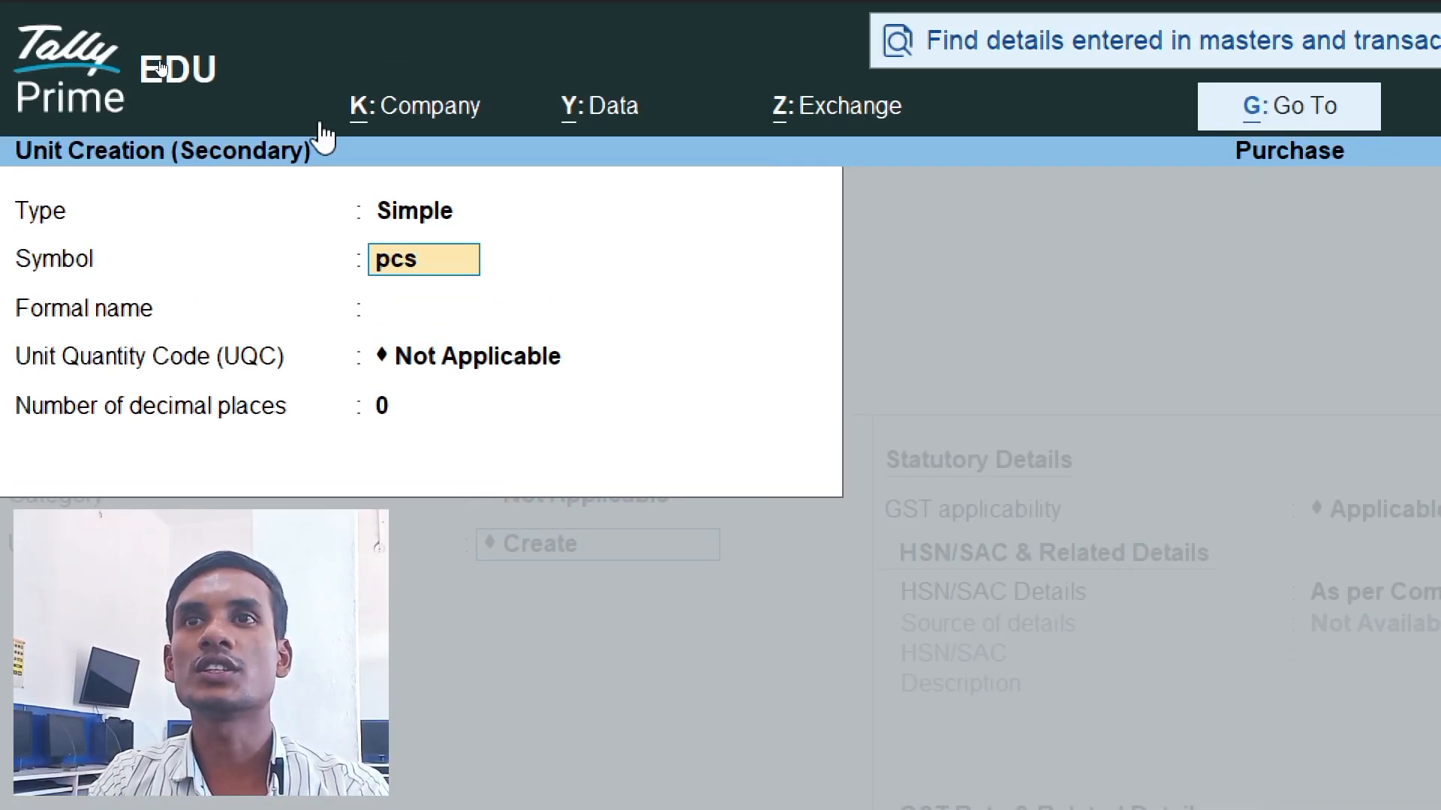
key("Return")
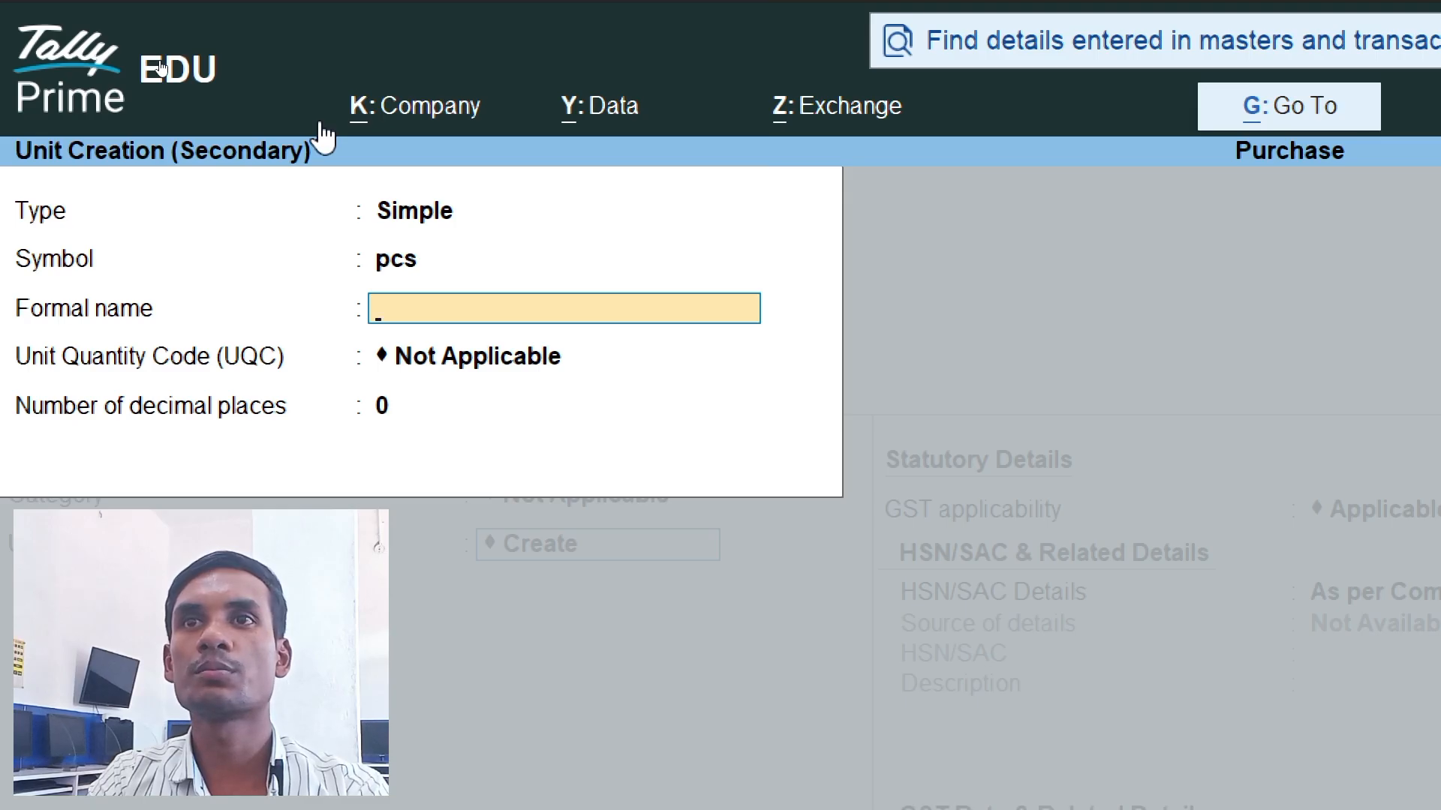
type("Pieces")
key("Return")
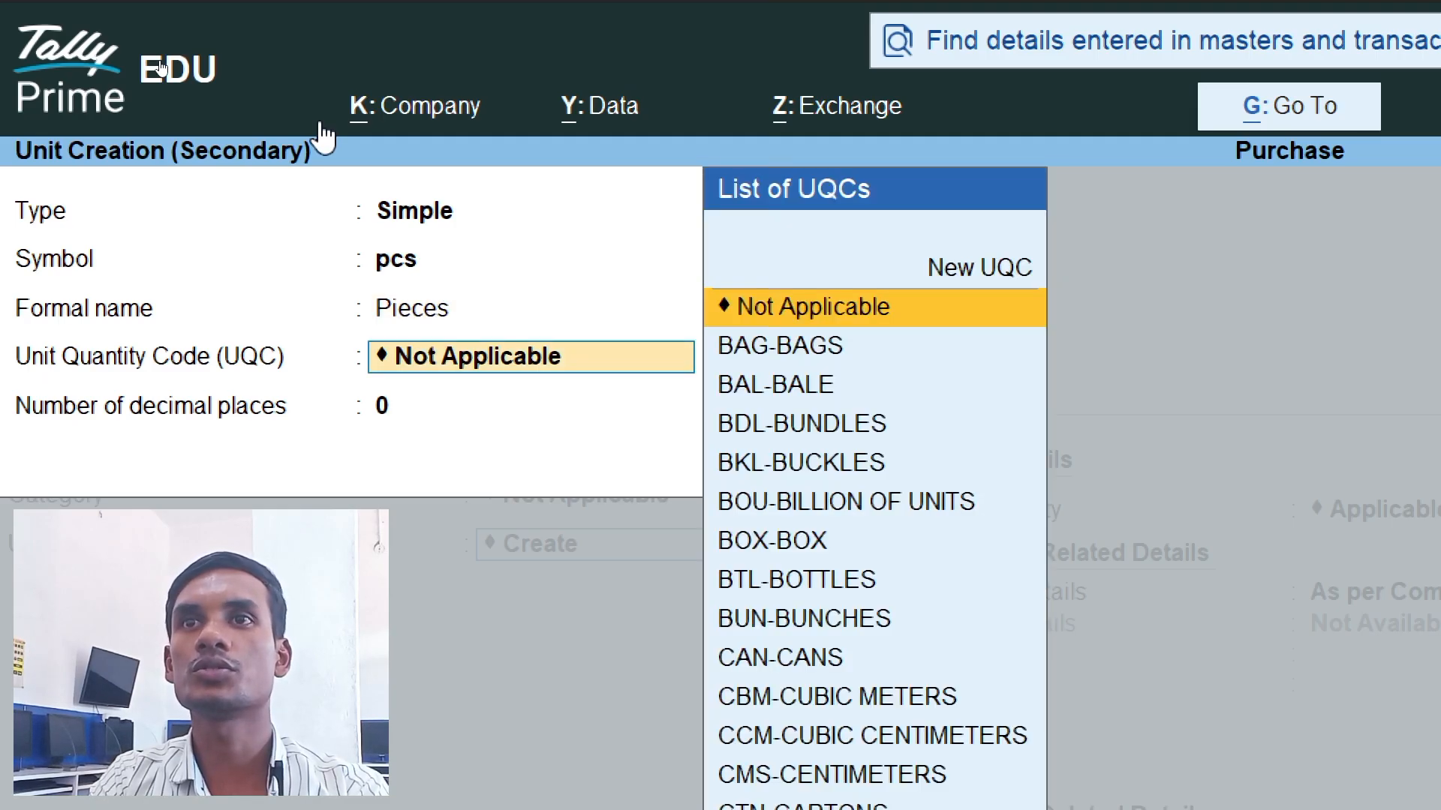
type("pcs")
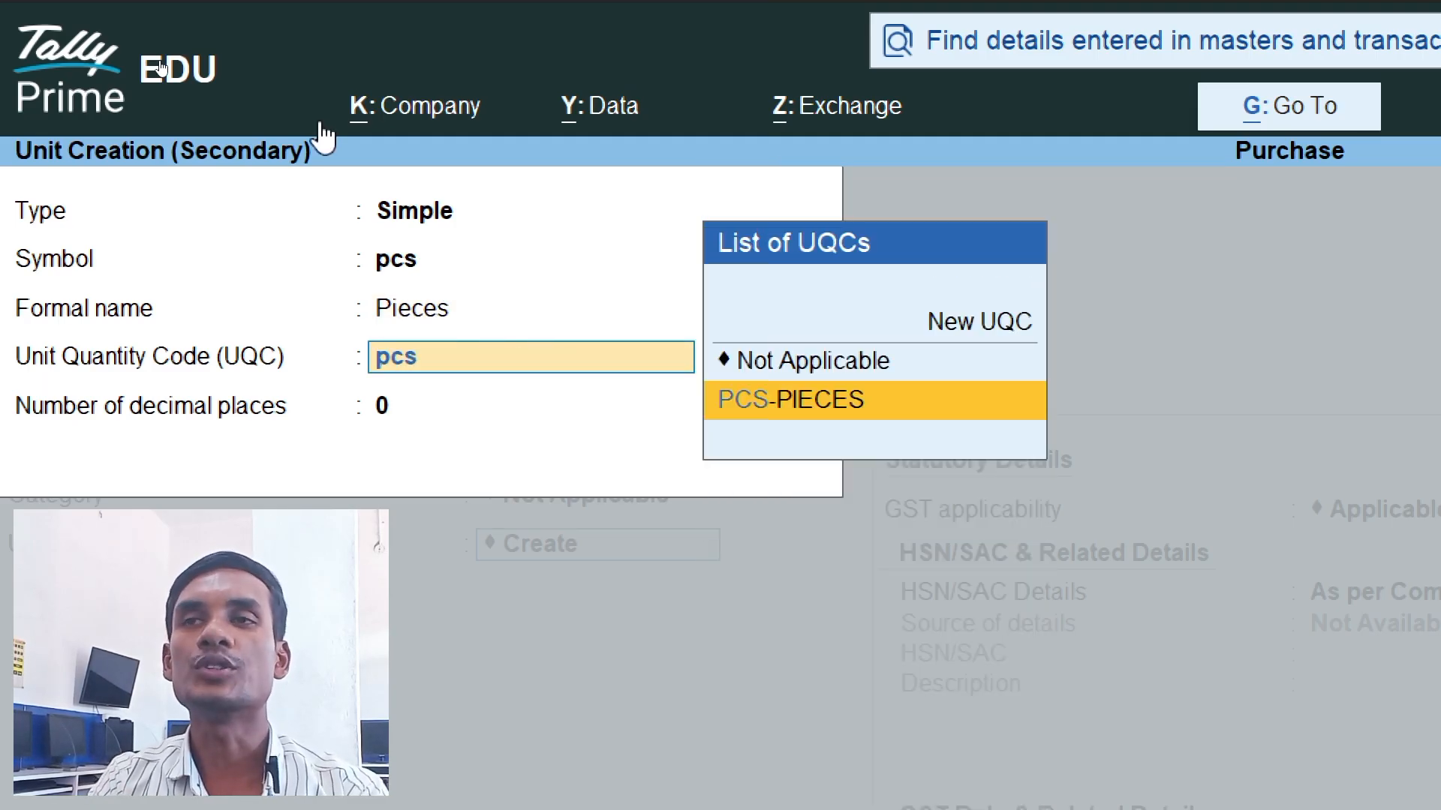
key("Return")
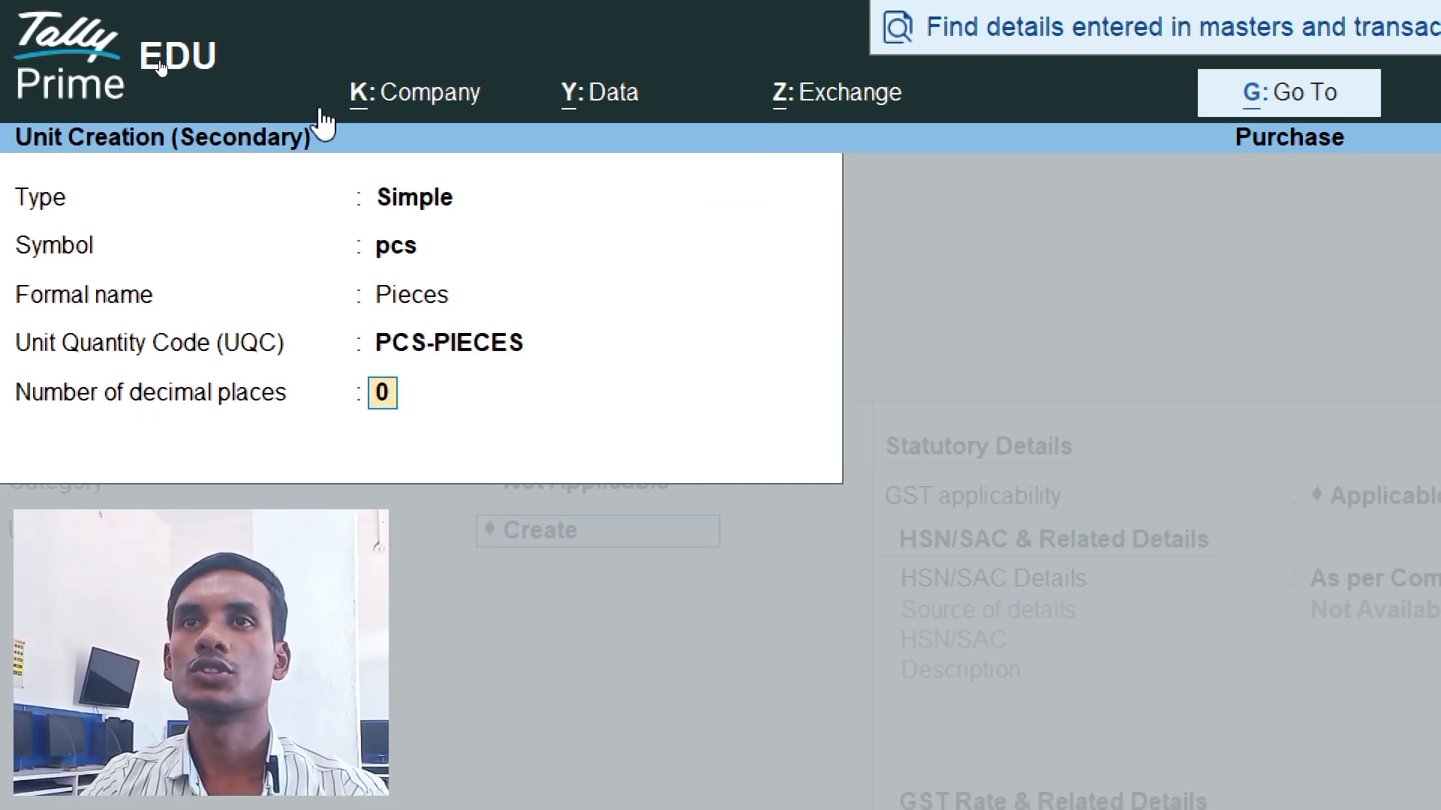
key("super+minus")
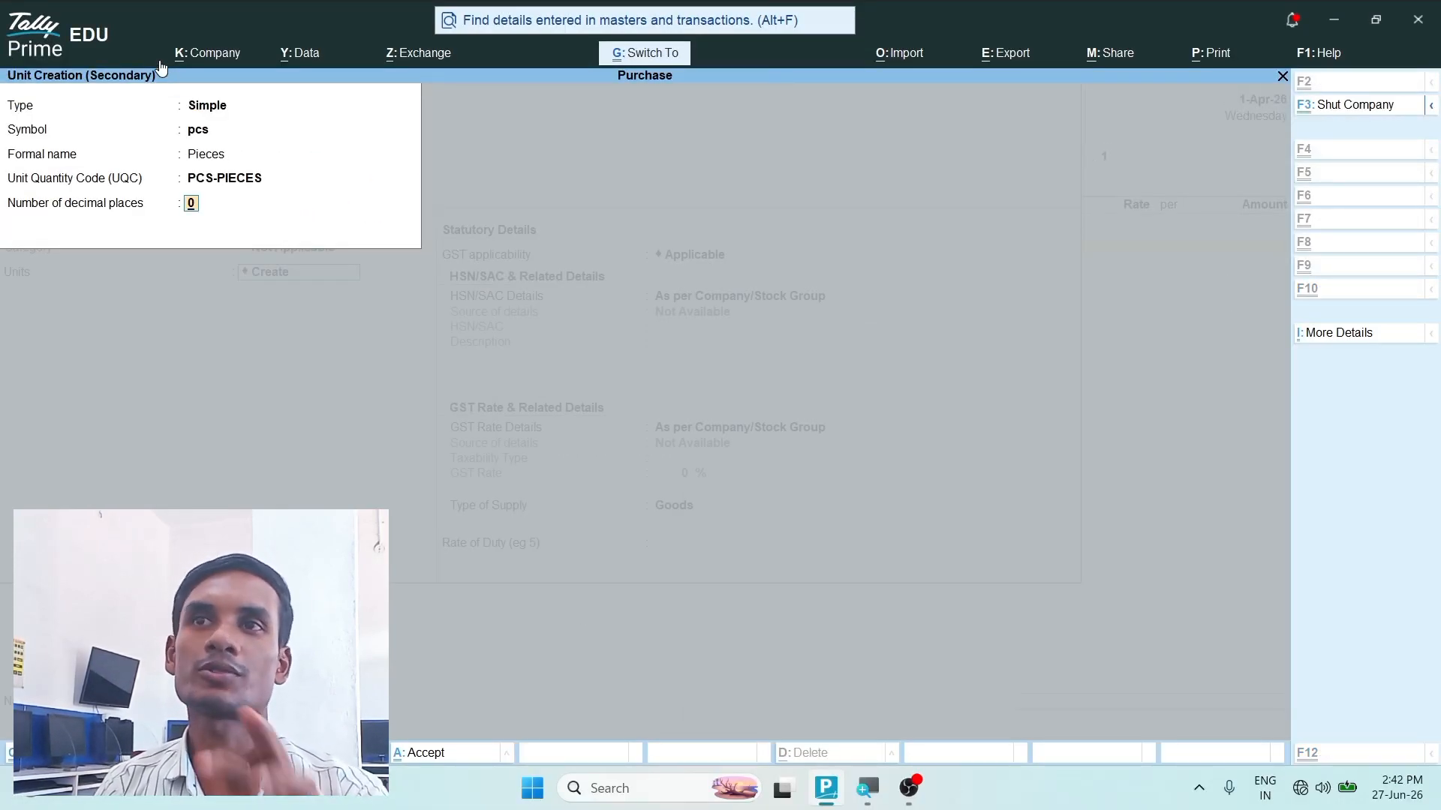
key("Return")
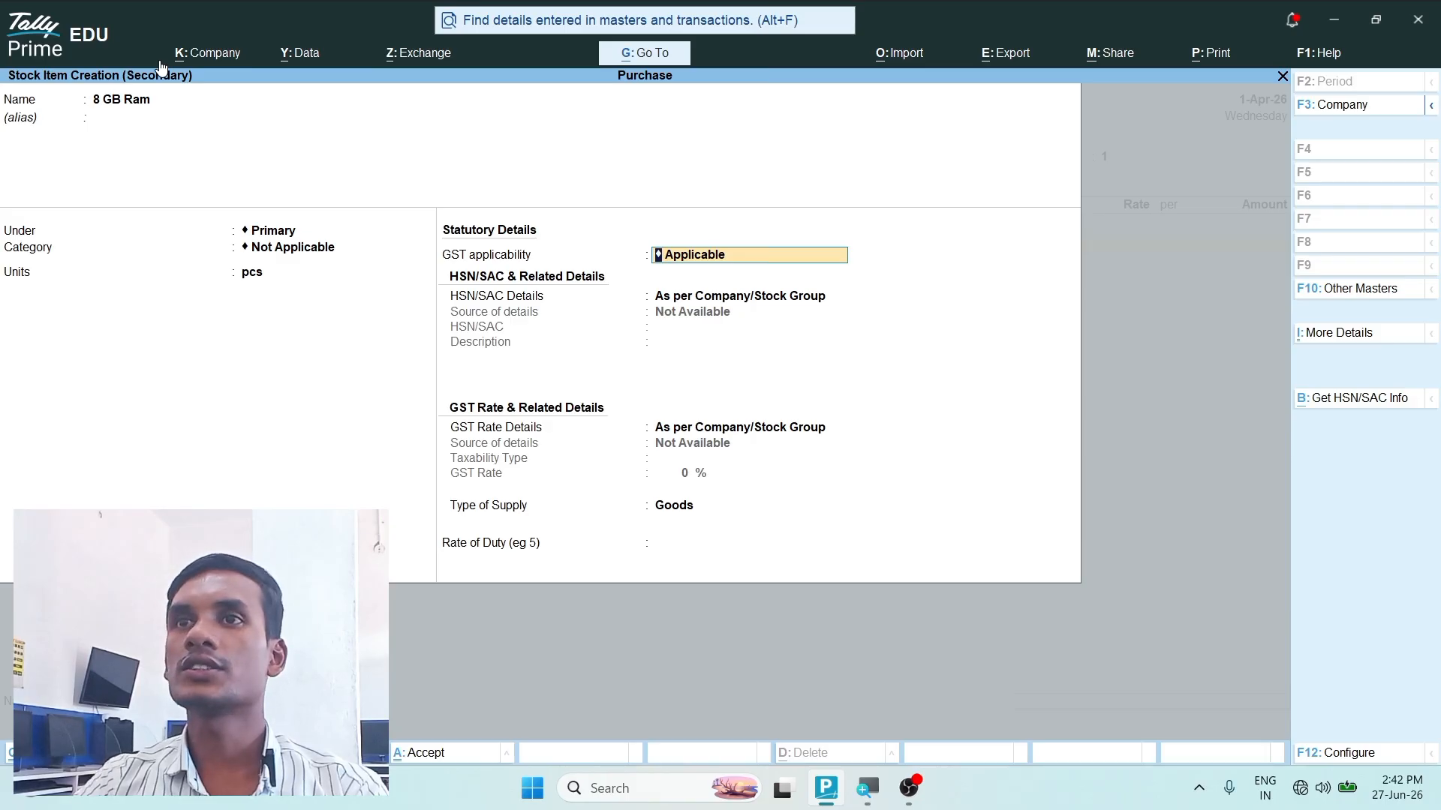
- Keep GST applicable for the item, specify HSN/SAC details directly with the new code 112211, and leave the description blank
key("super+plus")
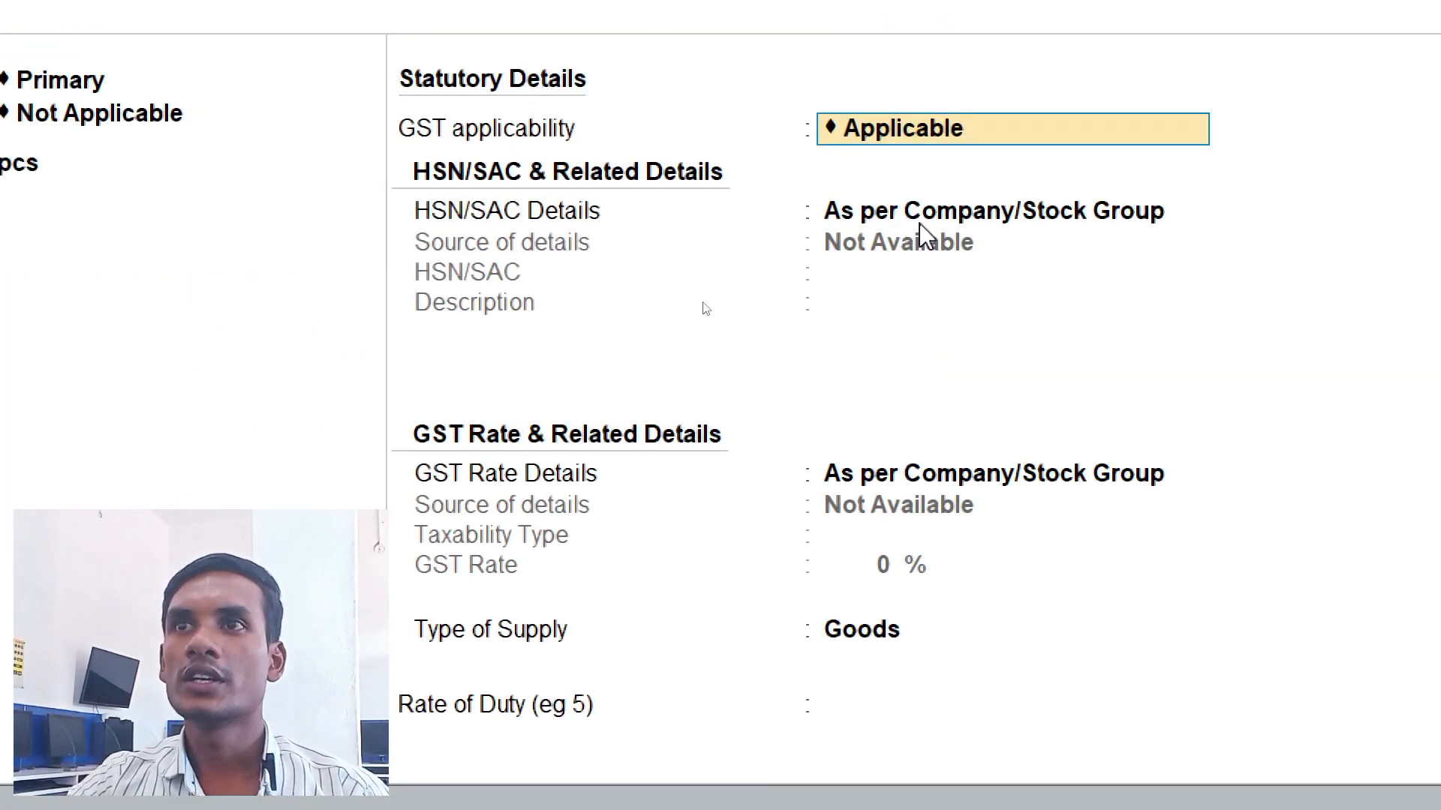
key("Return")
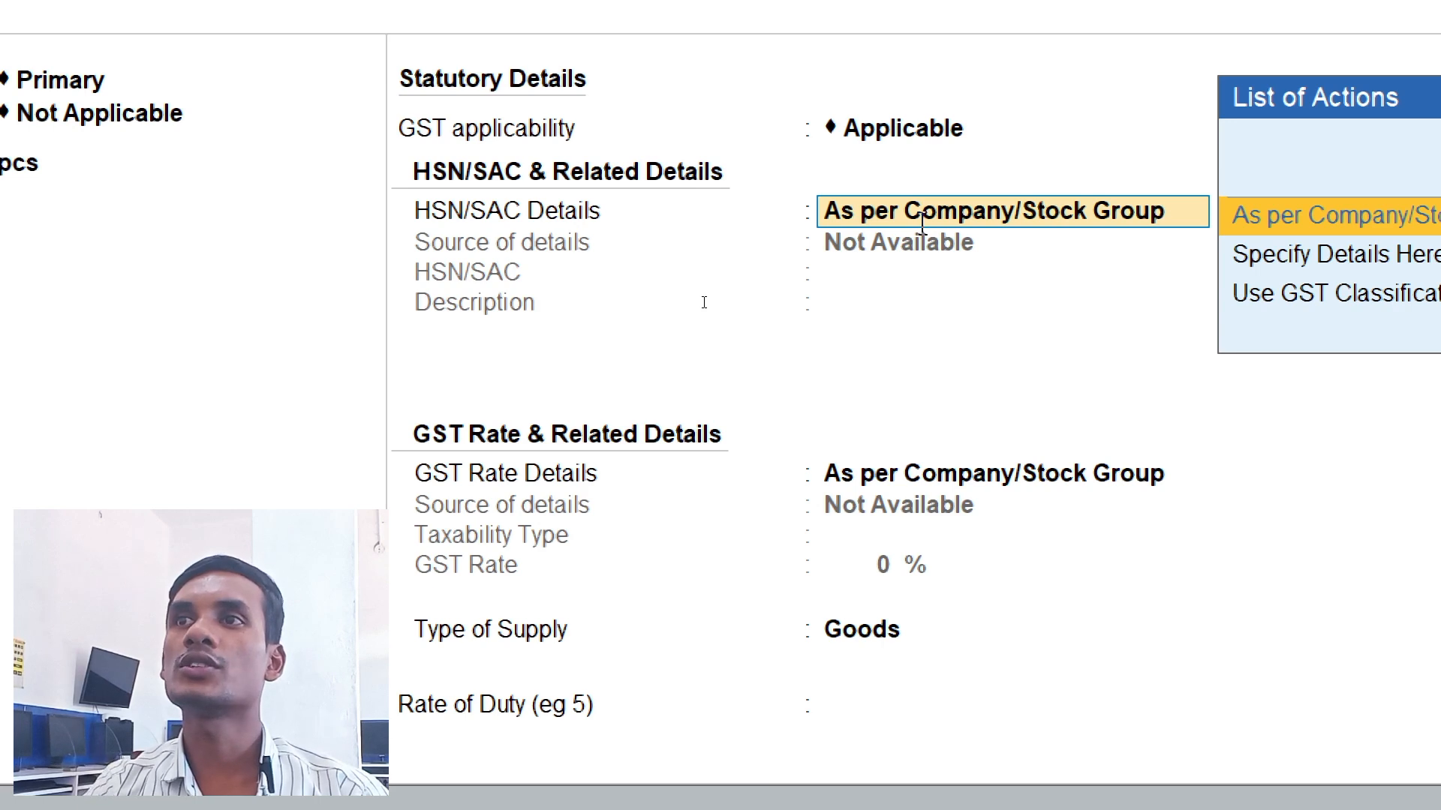
key("Down")
key("Return")
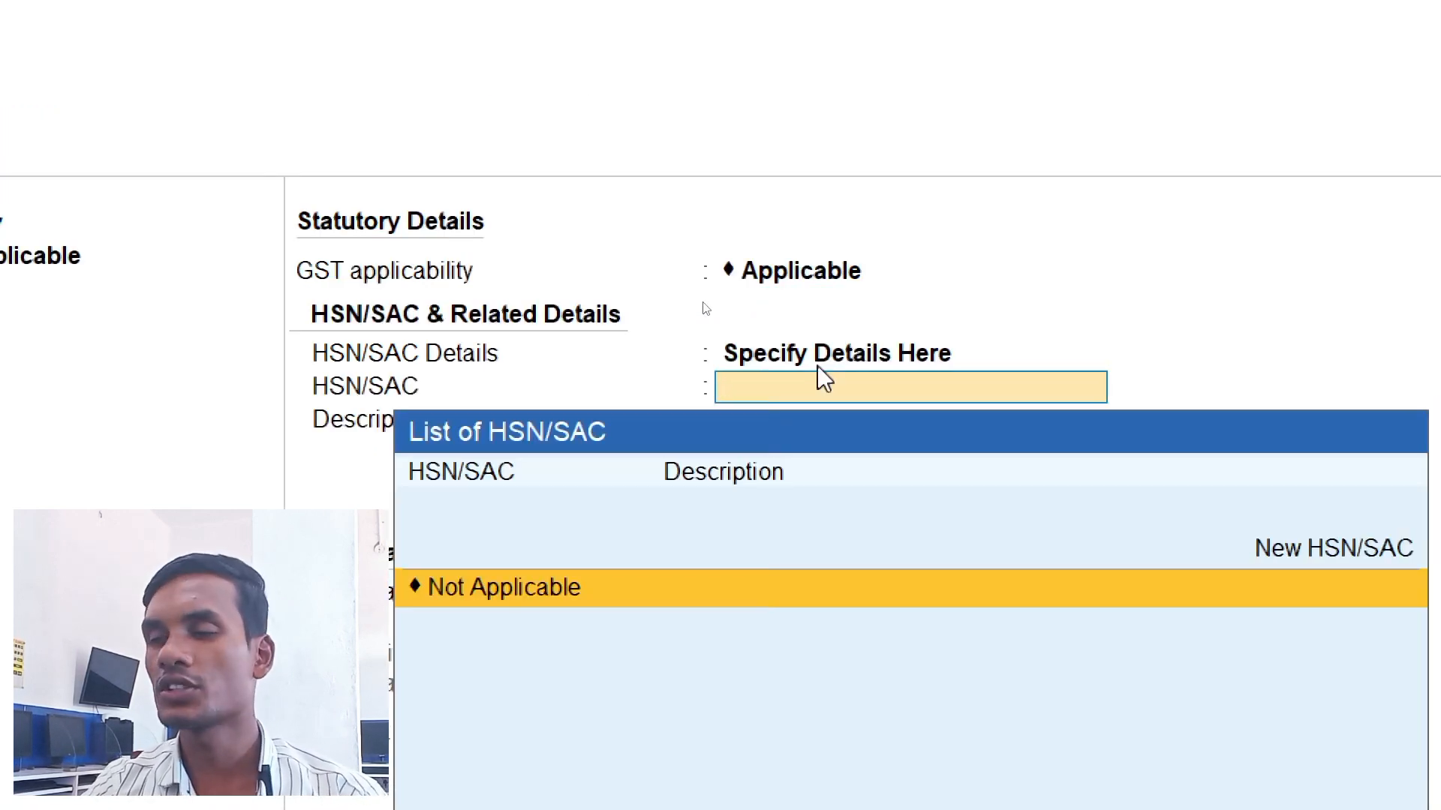
type("11221")
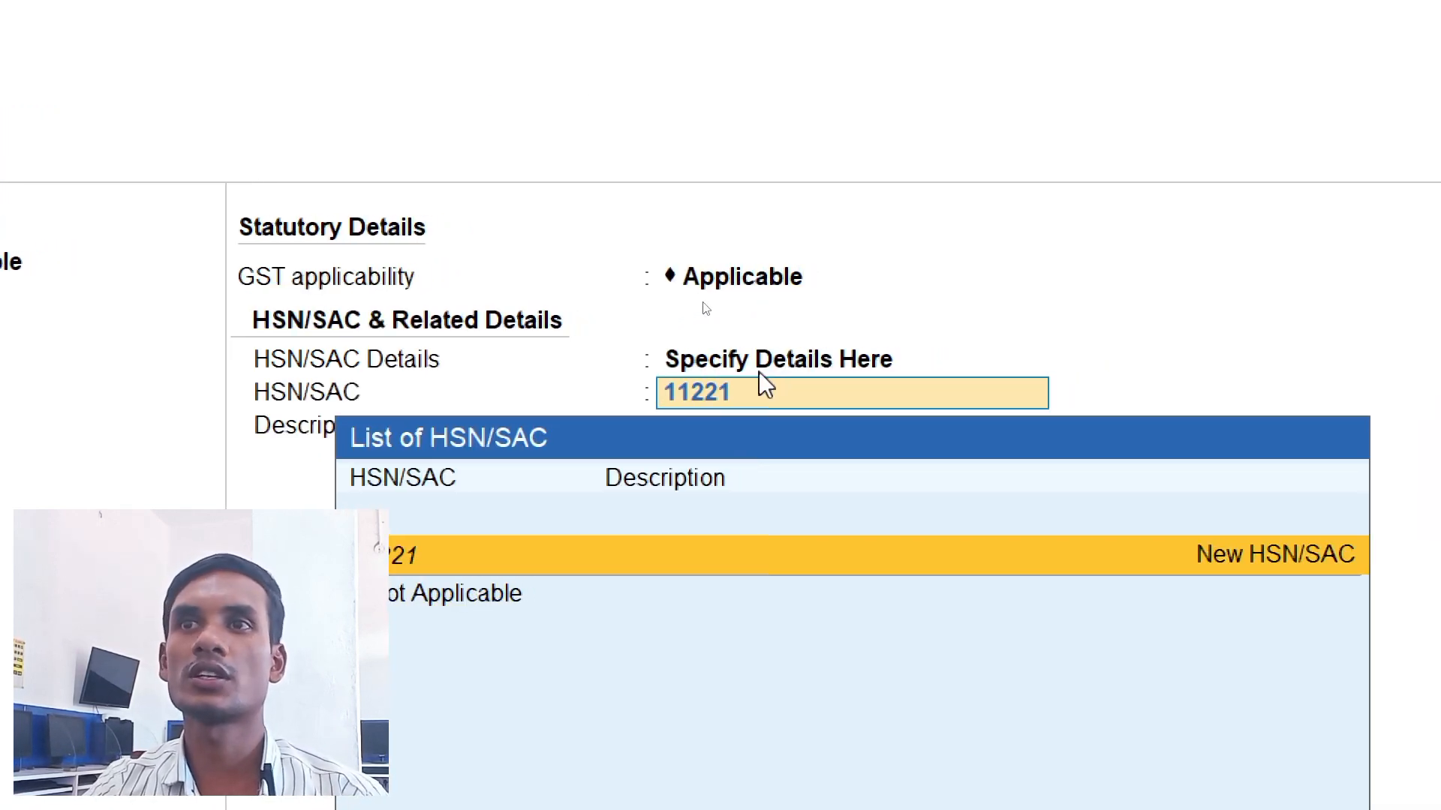
type("1")
key("Return")
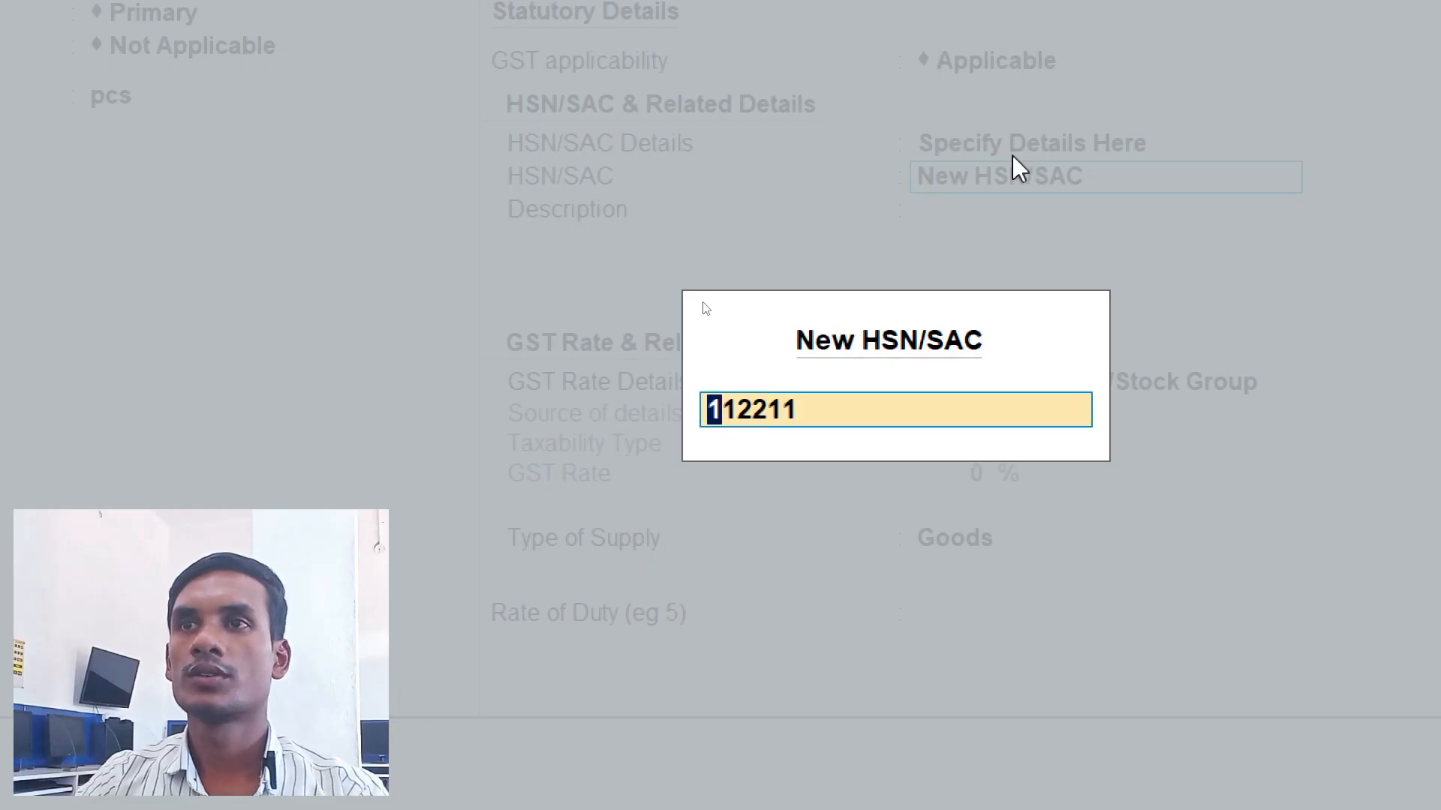
key("Return")
key("super")
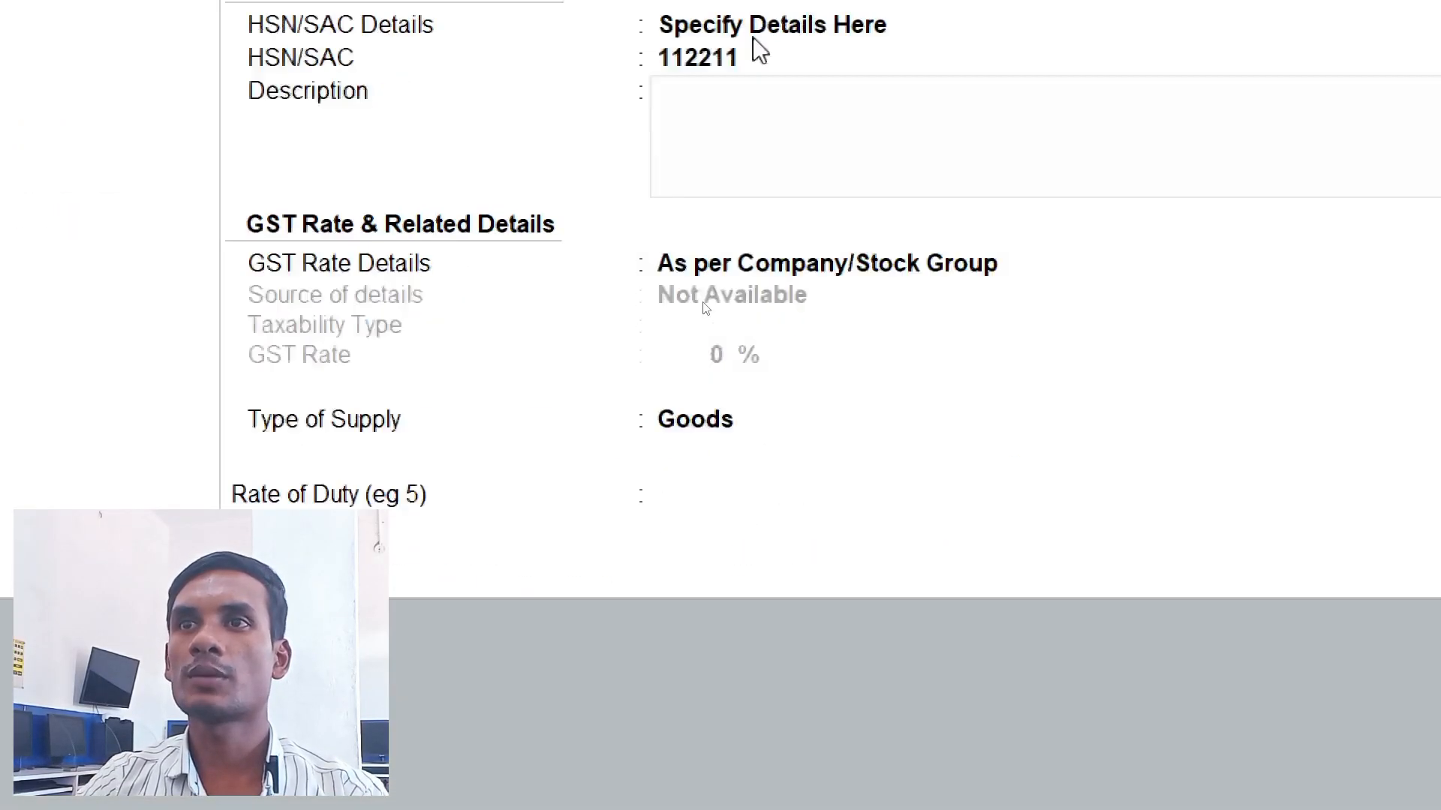
key("super")
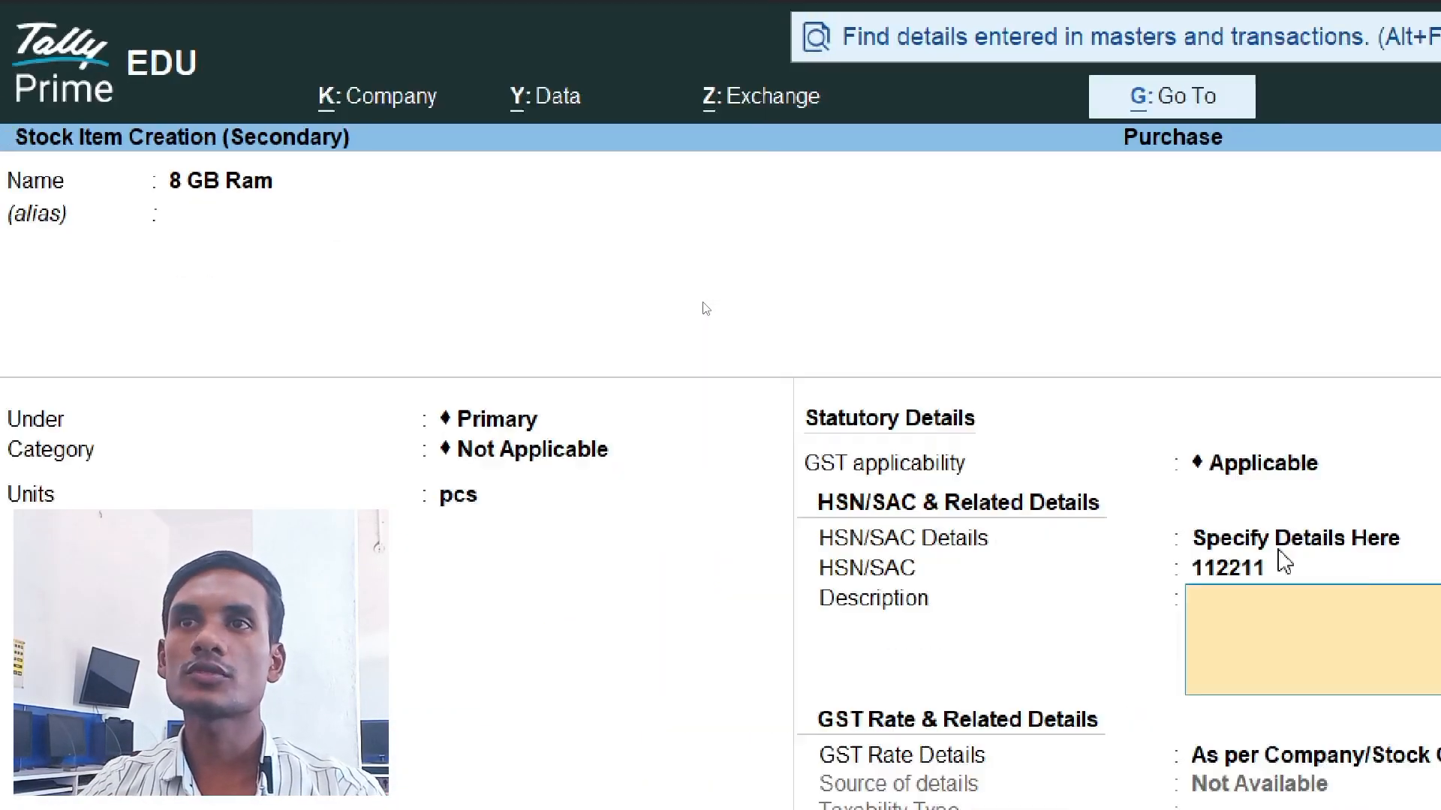
key("Return")
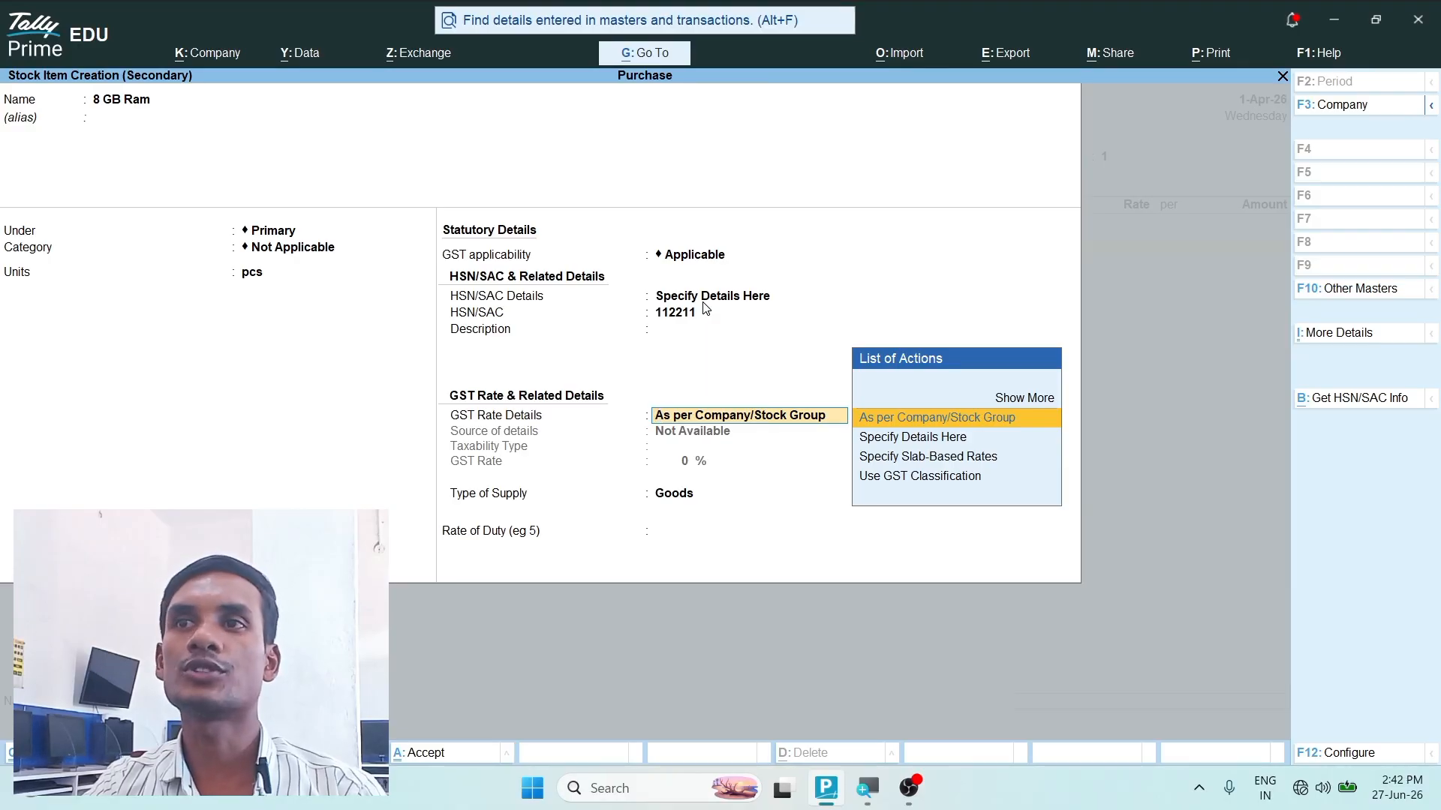
- Specify the item's GST rate details directly as Taxable at 18%, keep Goods as the supply type, and save the 8 GB Ram item
key("Down")
key("Return")
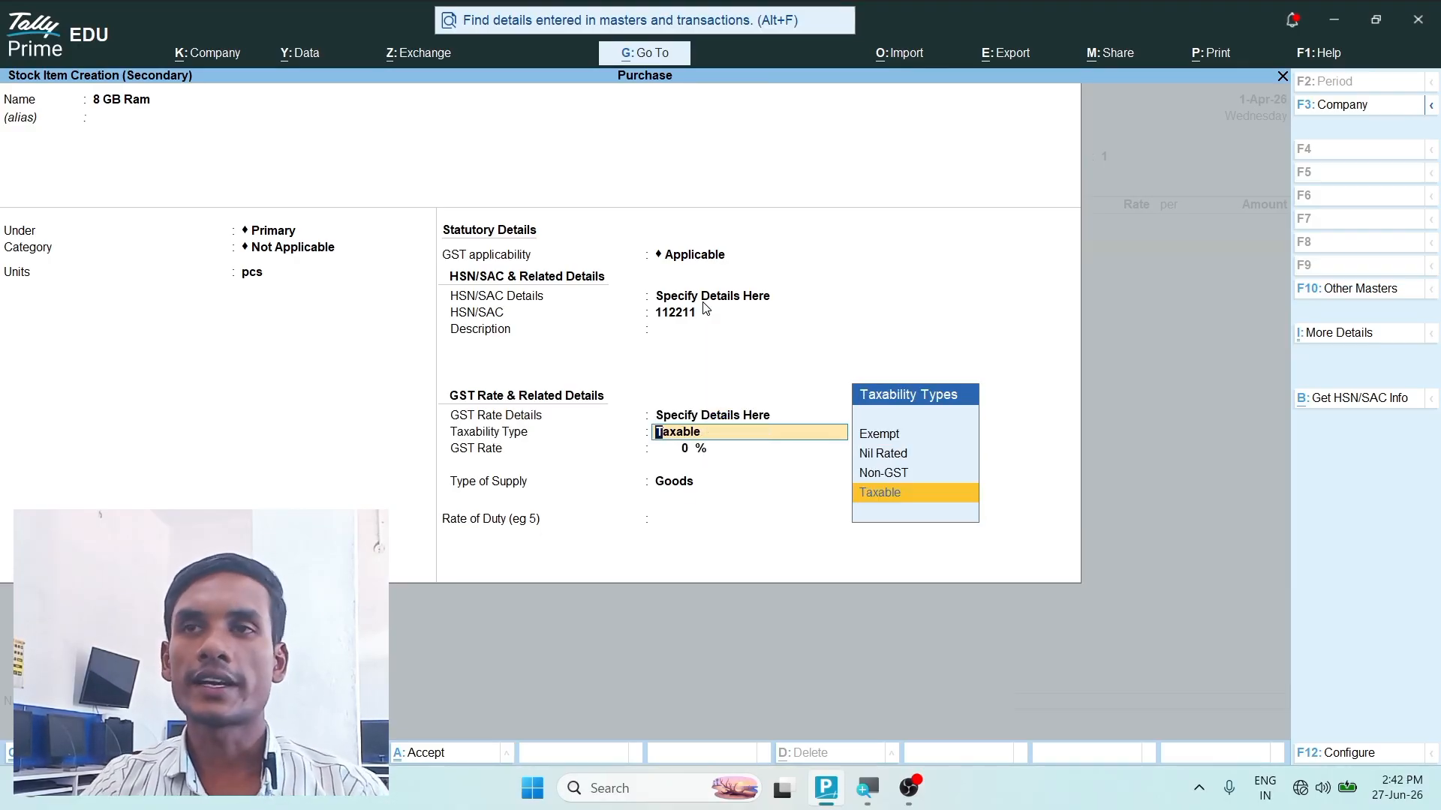
key("Return")
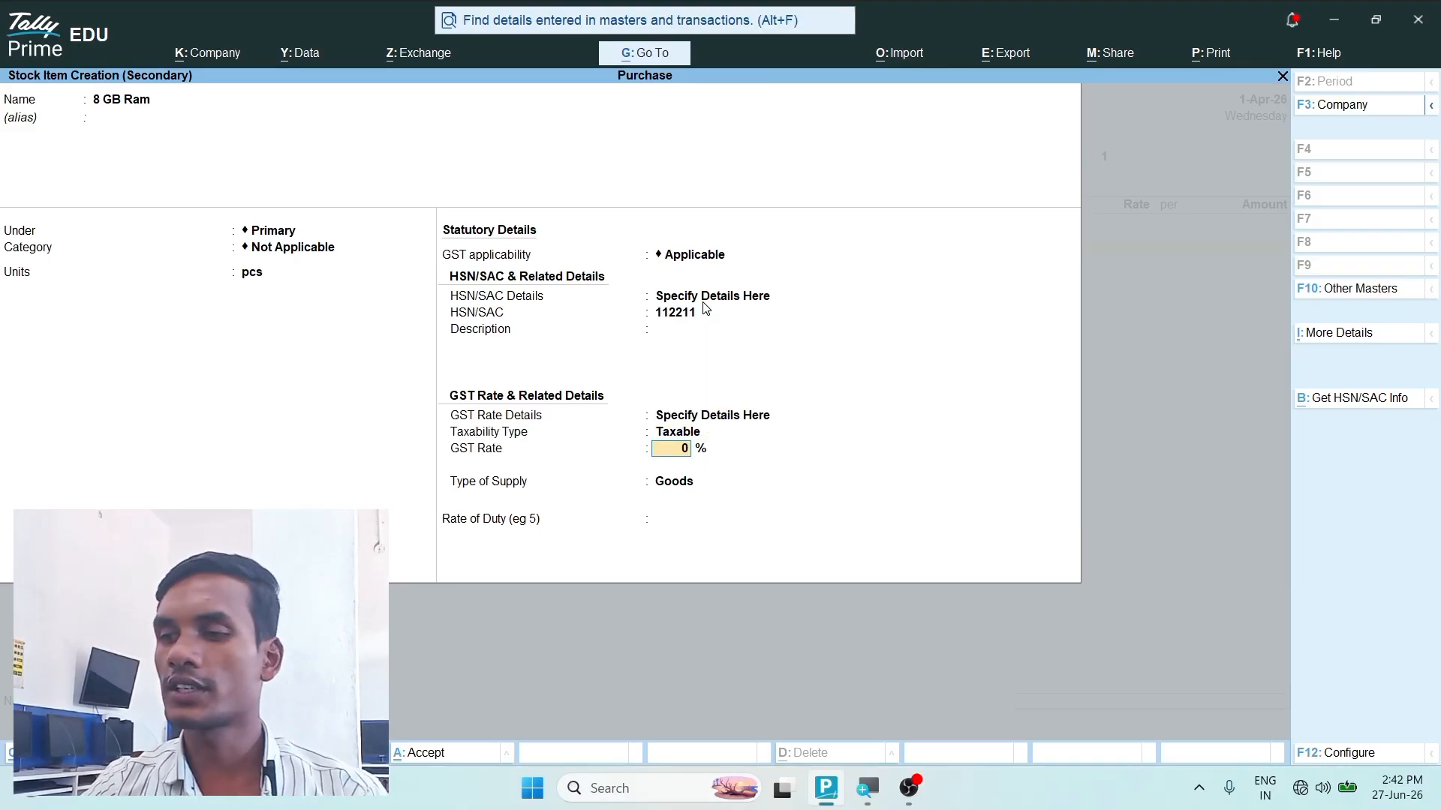
type("18")
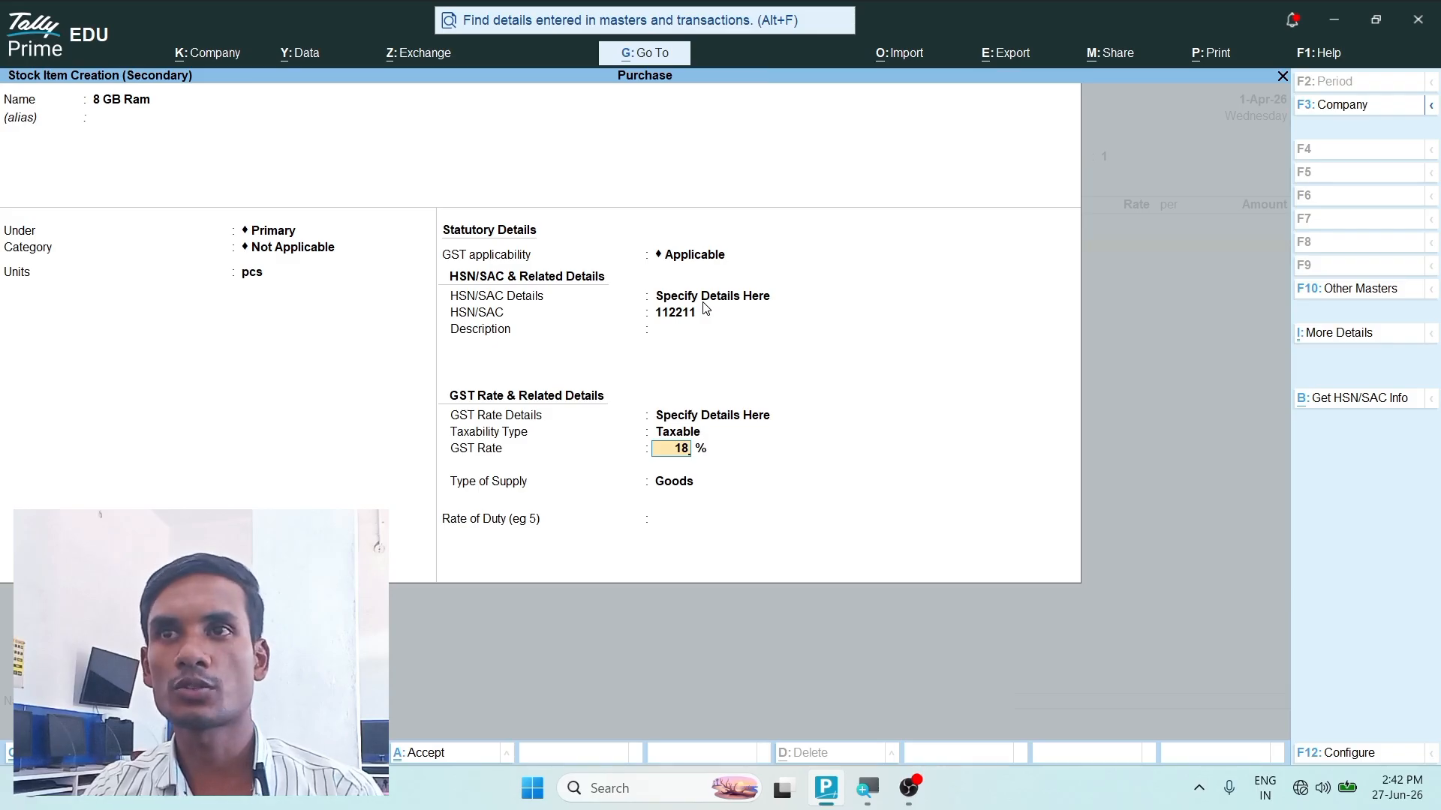
key("Return")
key("Return")
key("Return")
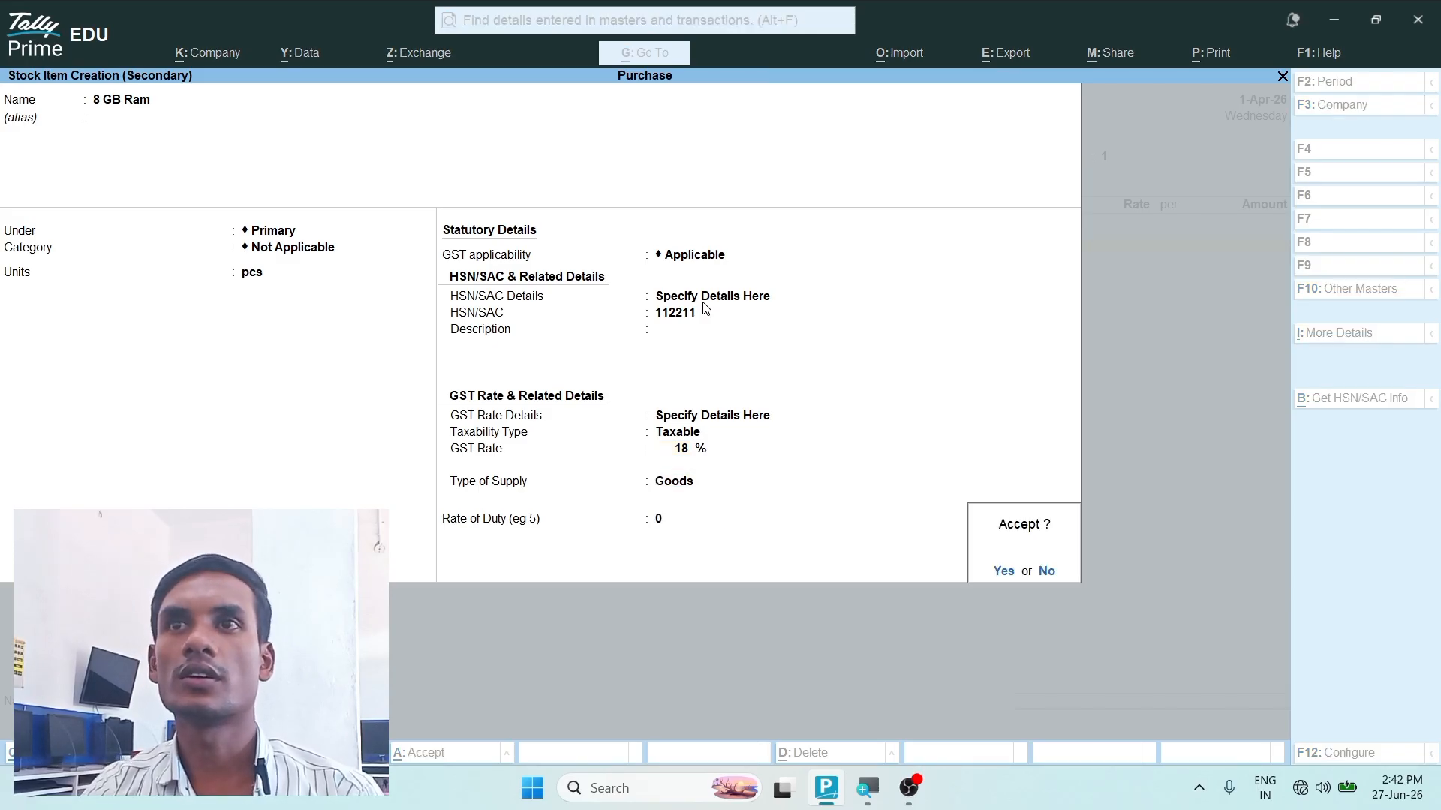
key("Return")
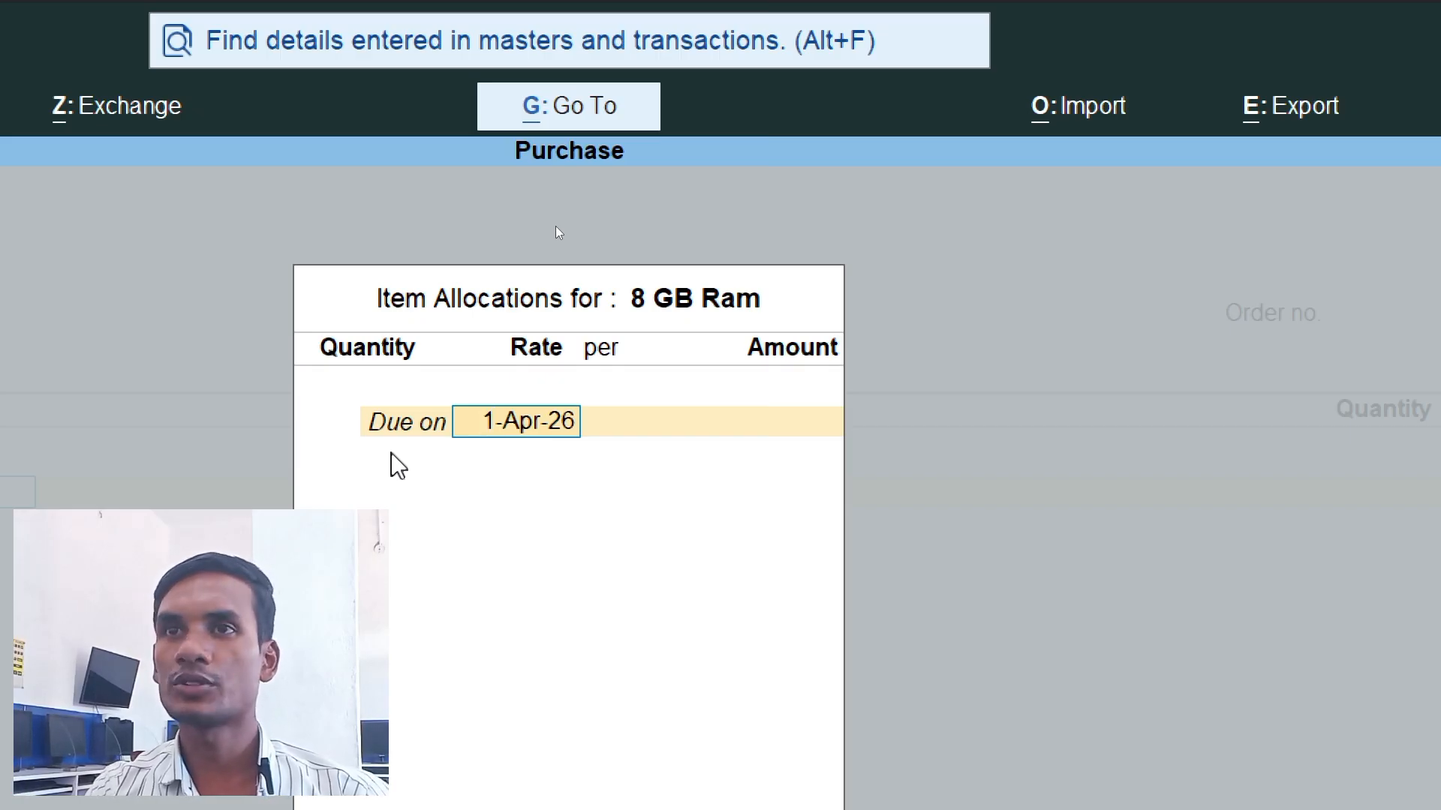
- Allocate 15 pcs of 8 GB Ram due on 2-Apr-26 at a rate of 600 per pcs in the order
type("2.4.26")
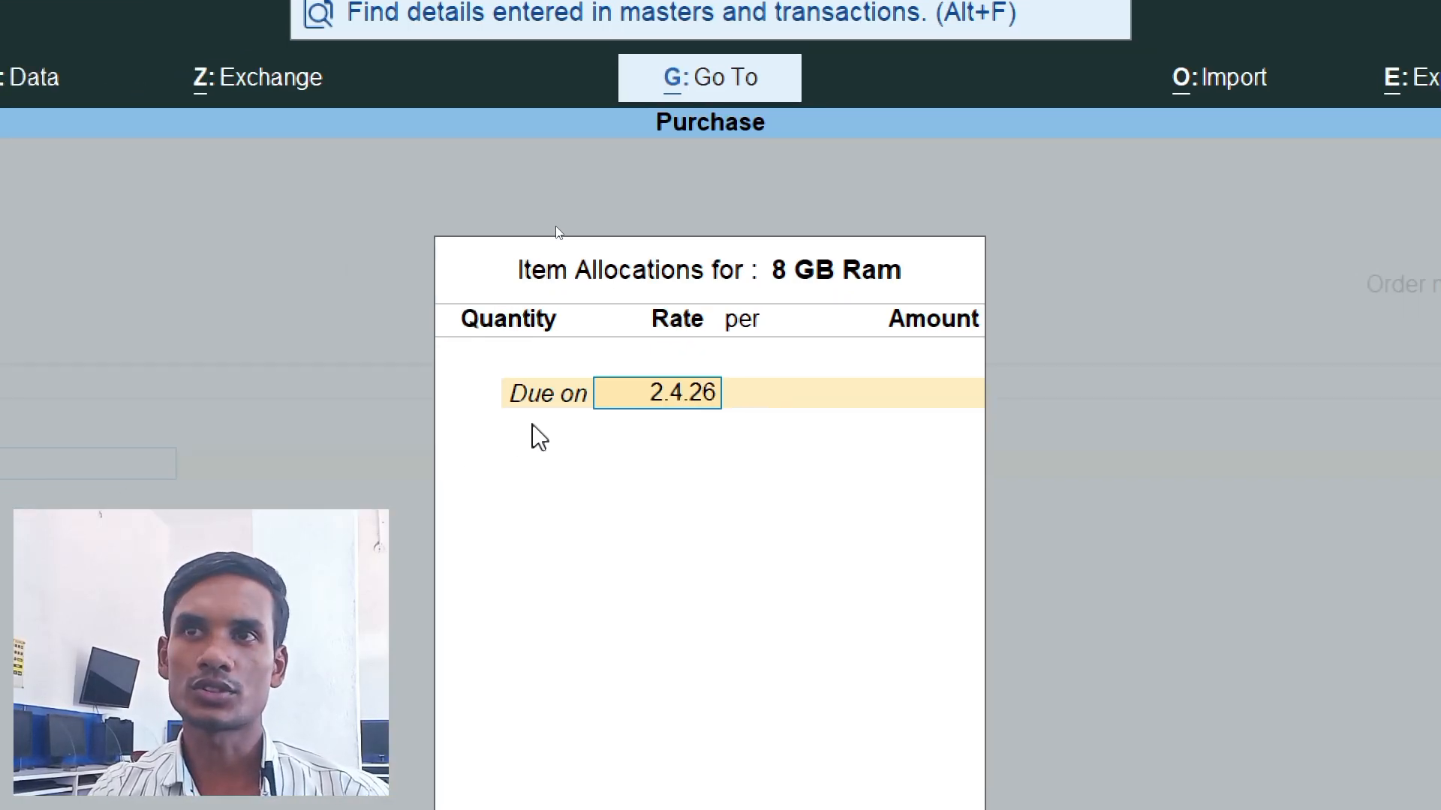
key("Return")
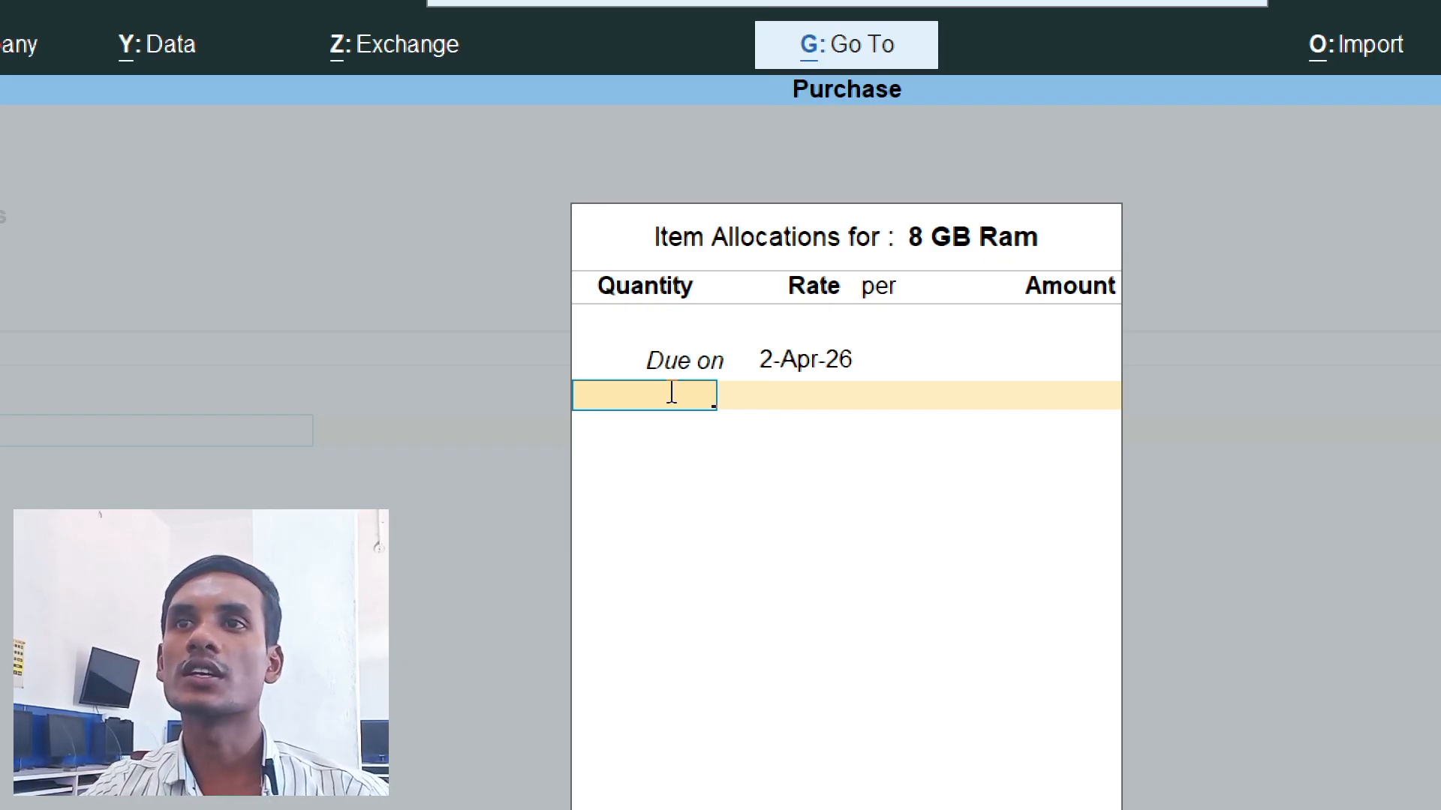
type("15")
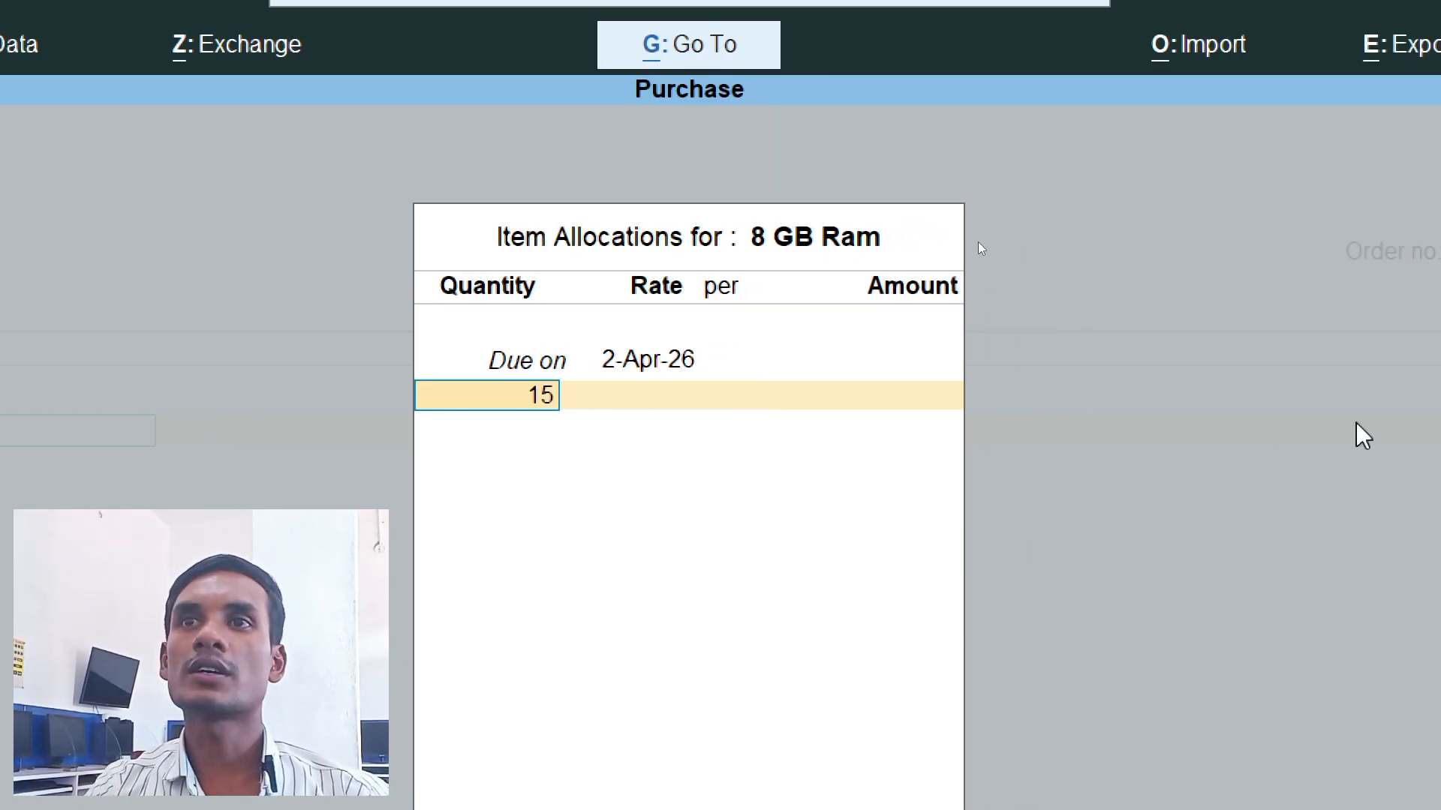
key("Return")
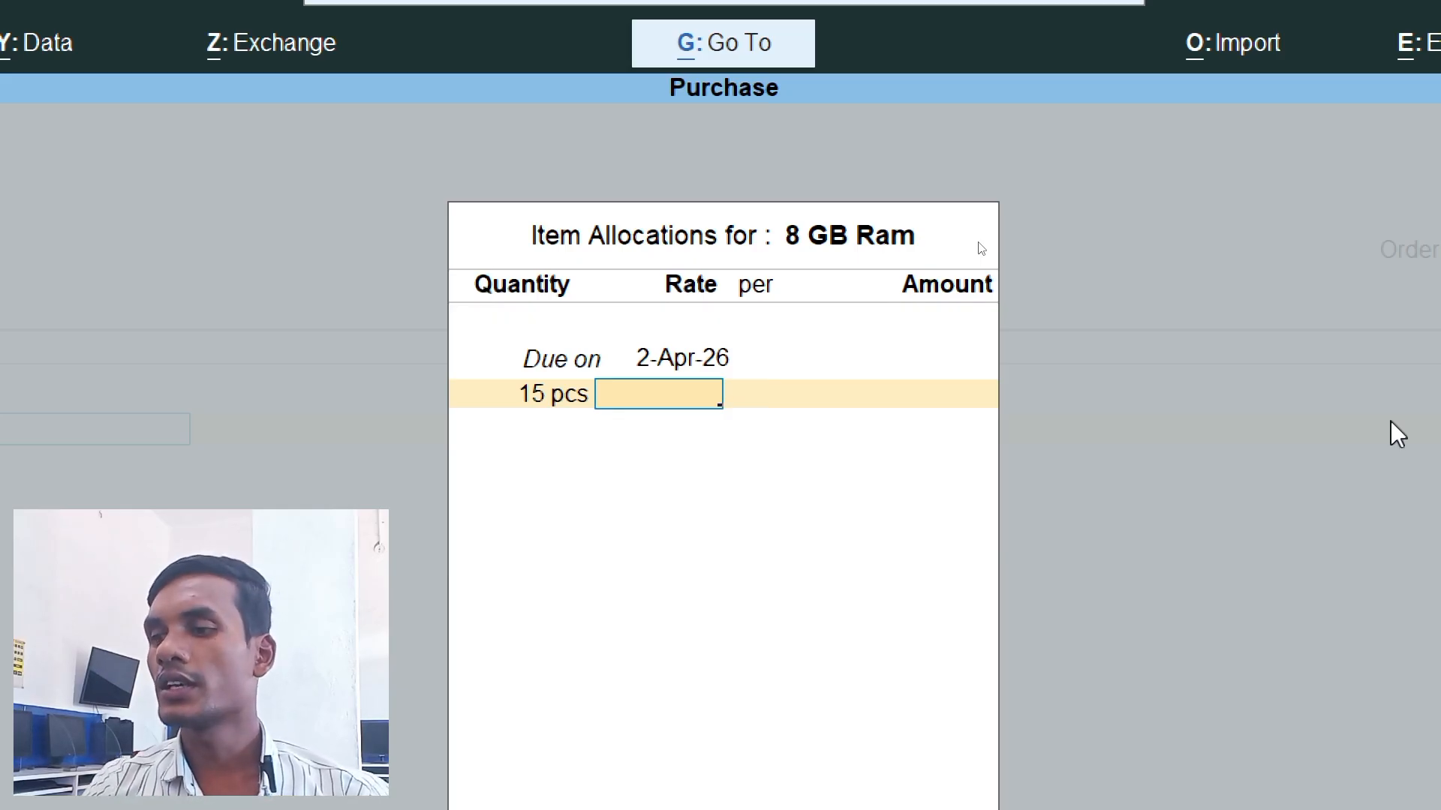
type("600")
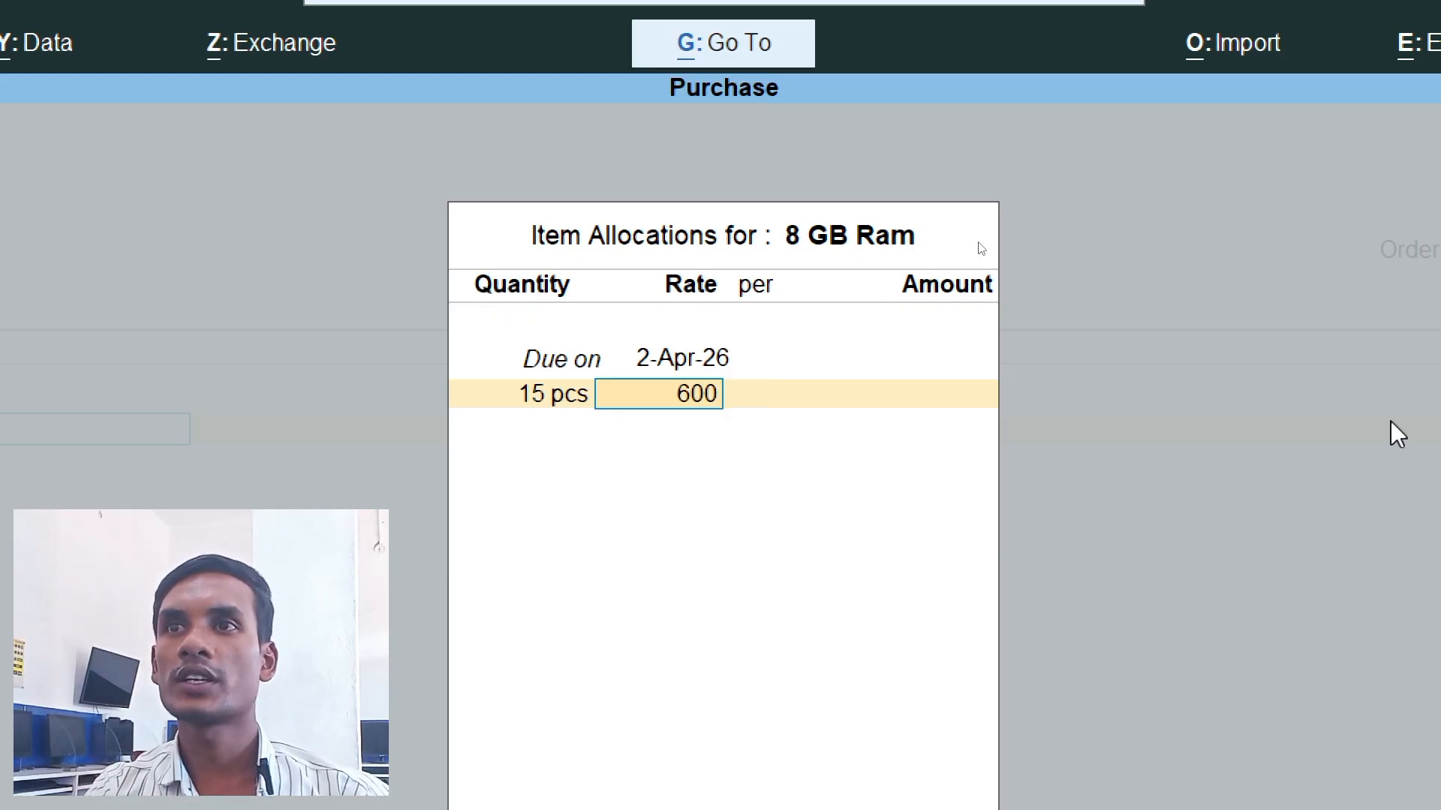
key("Return")
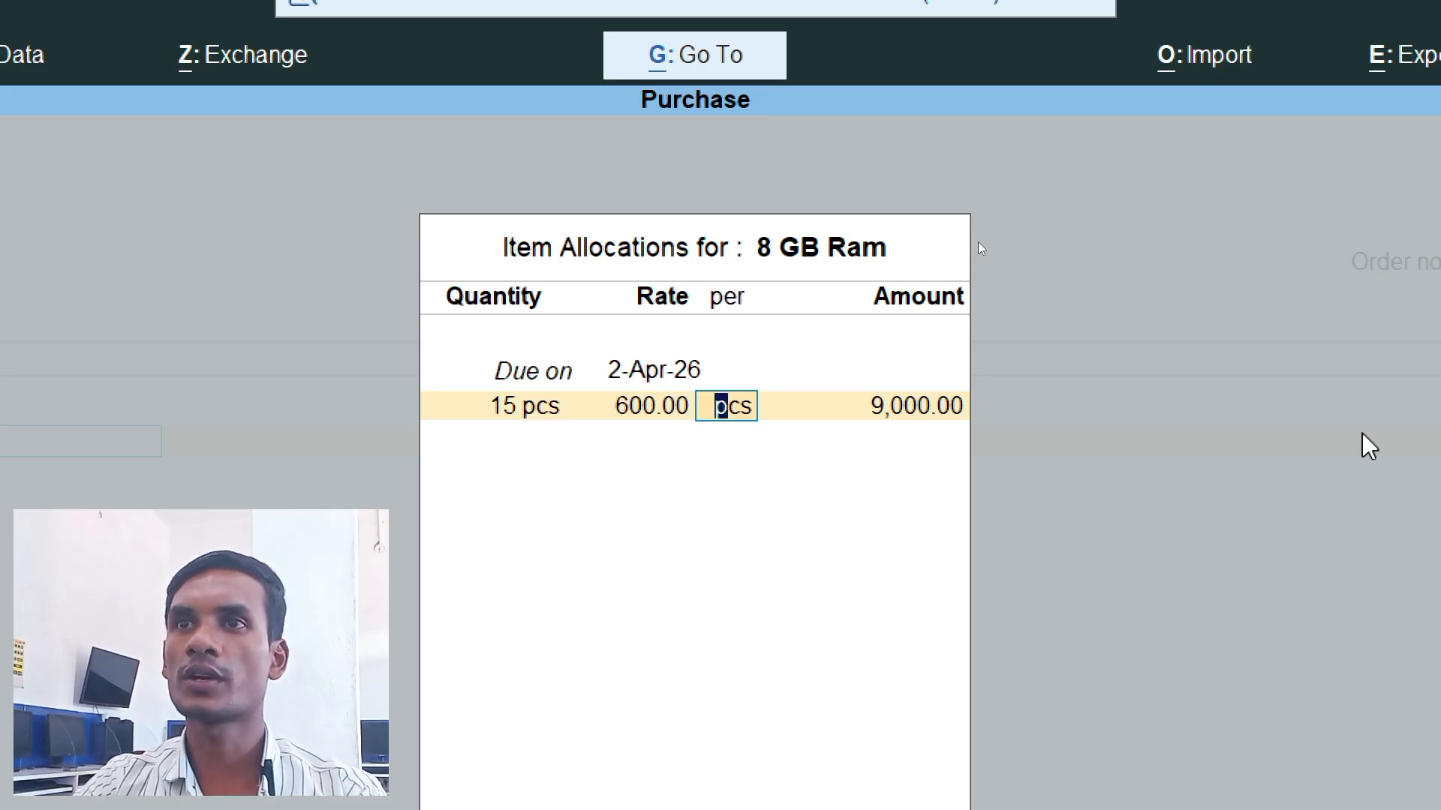
key("Return")
key("Return")
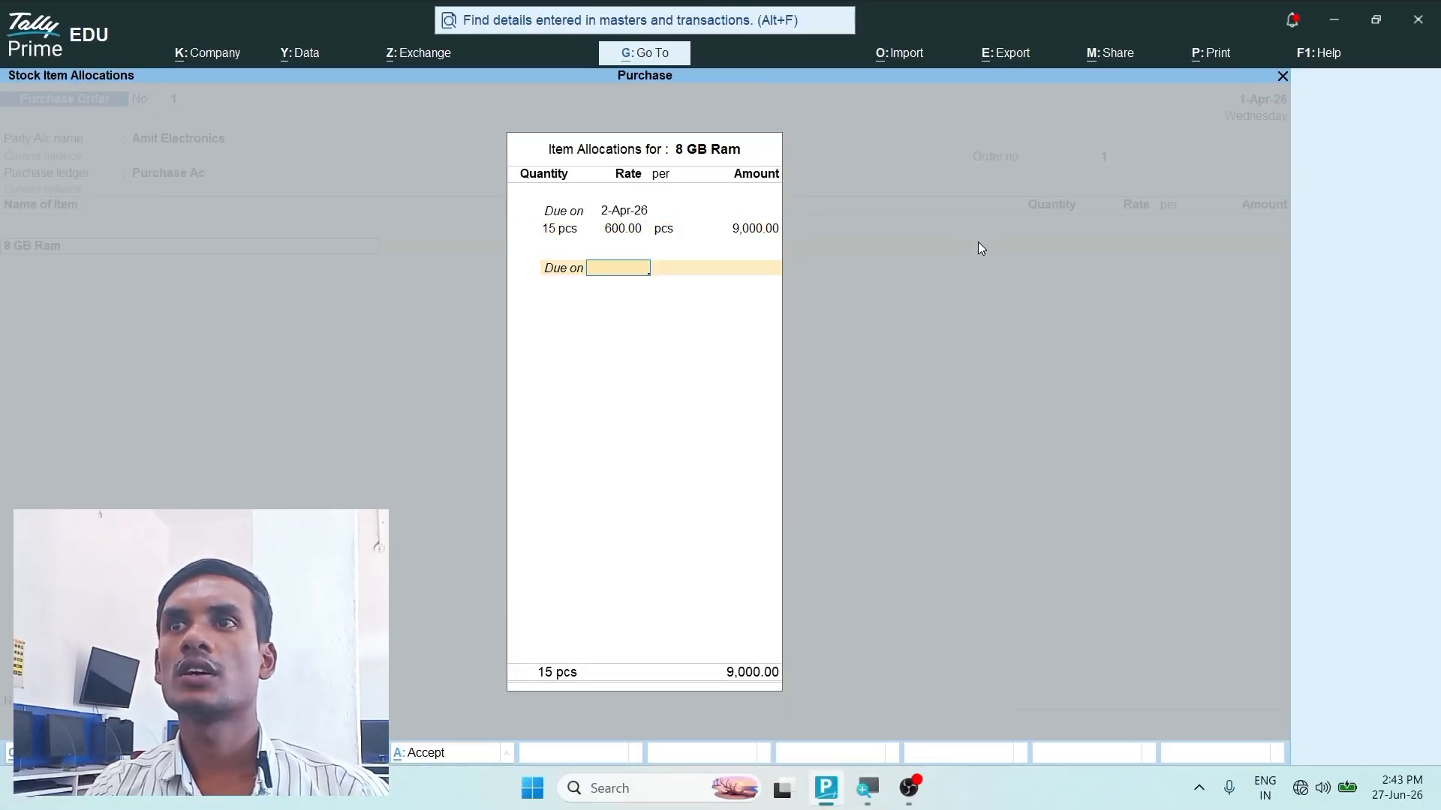
key("Return")
key("Return")
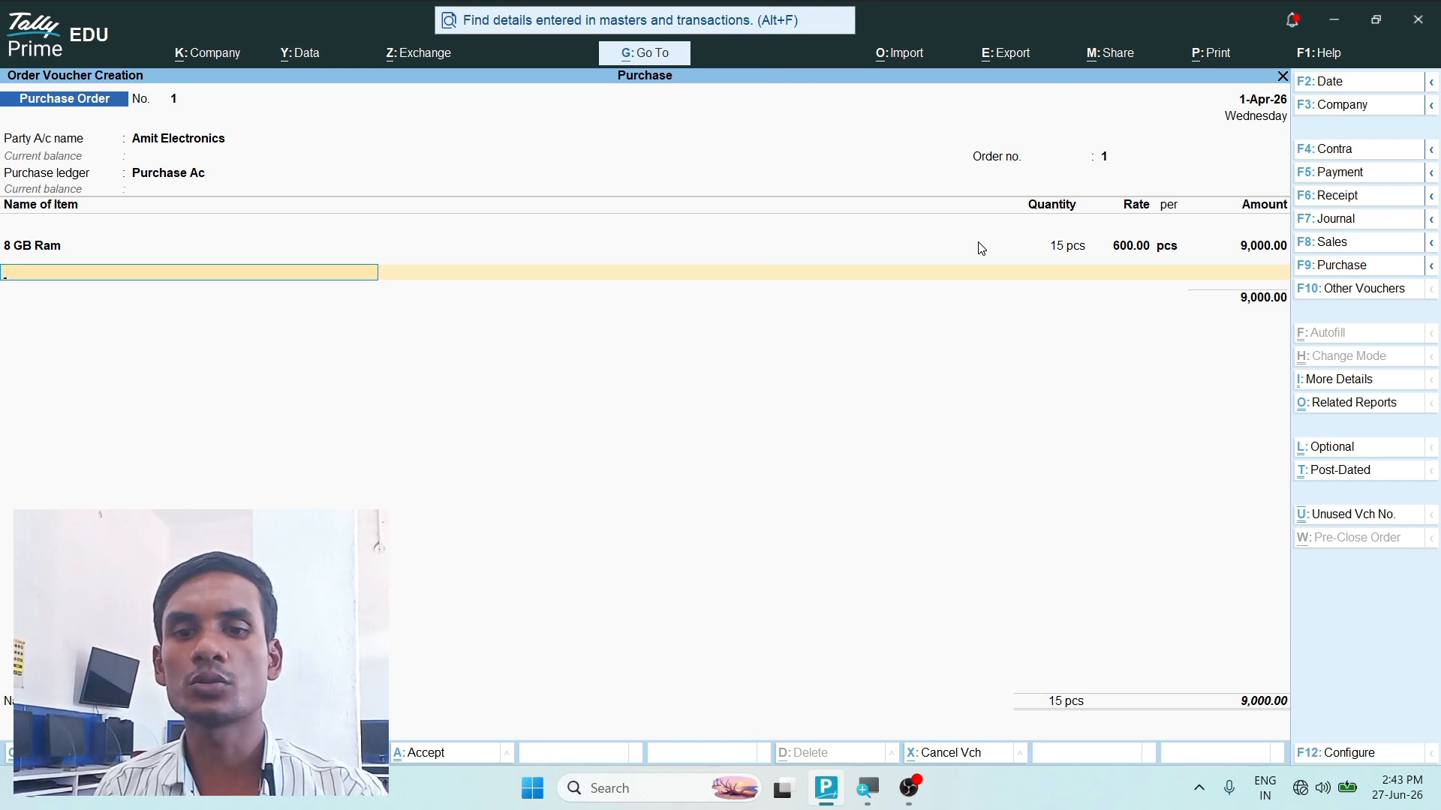
- Start a second new stock item named 16 GB Ram without alias or category, under Primary, with pcs as its unit
key("alt")
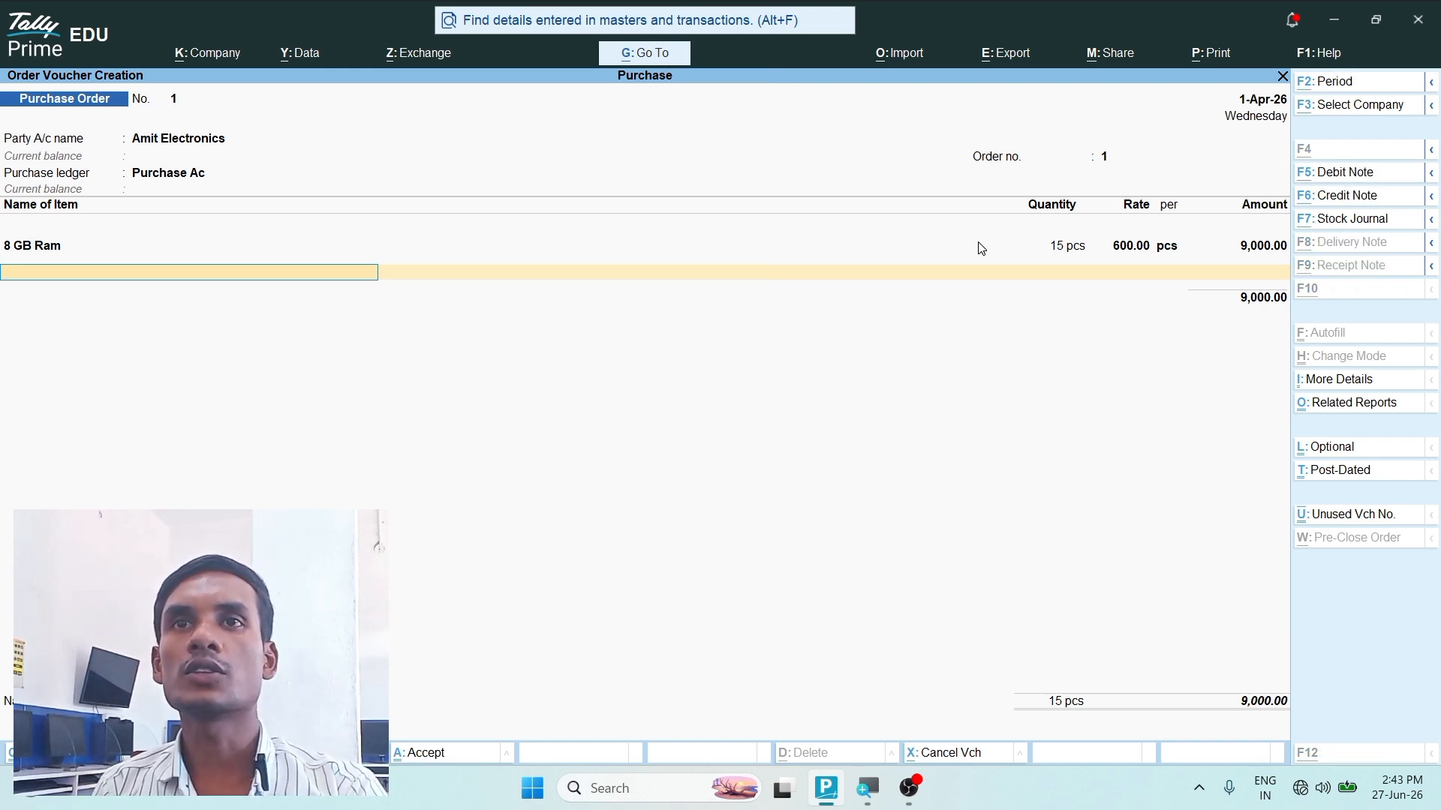
key("alt+c")
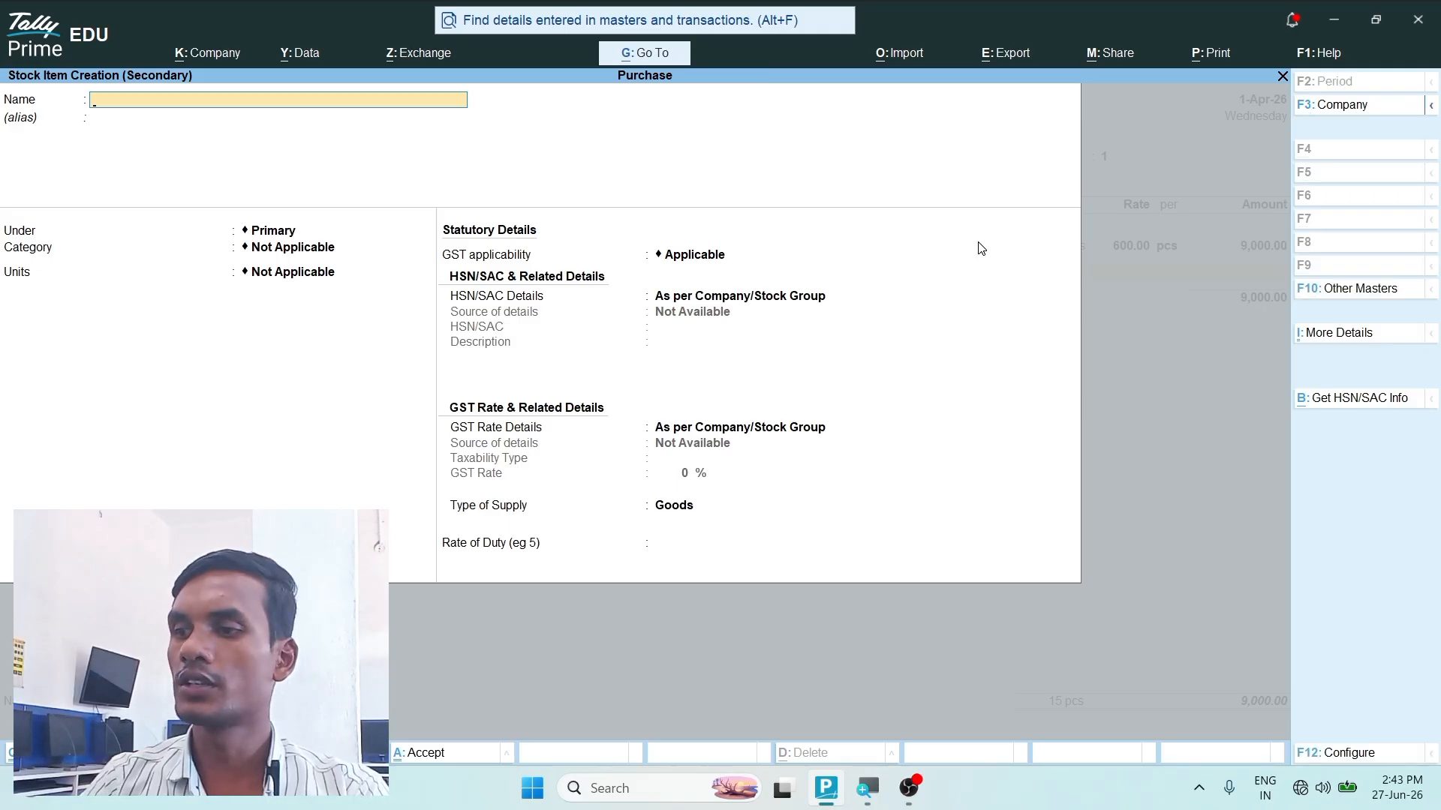
type("16")
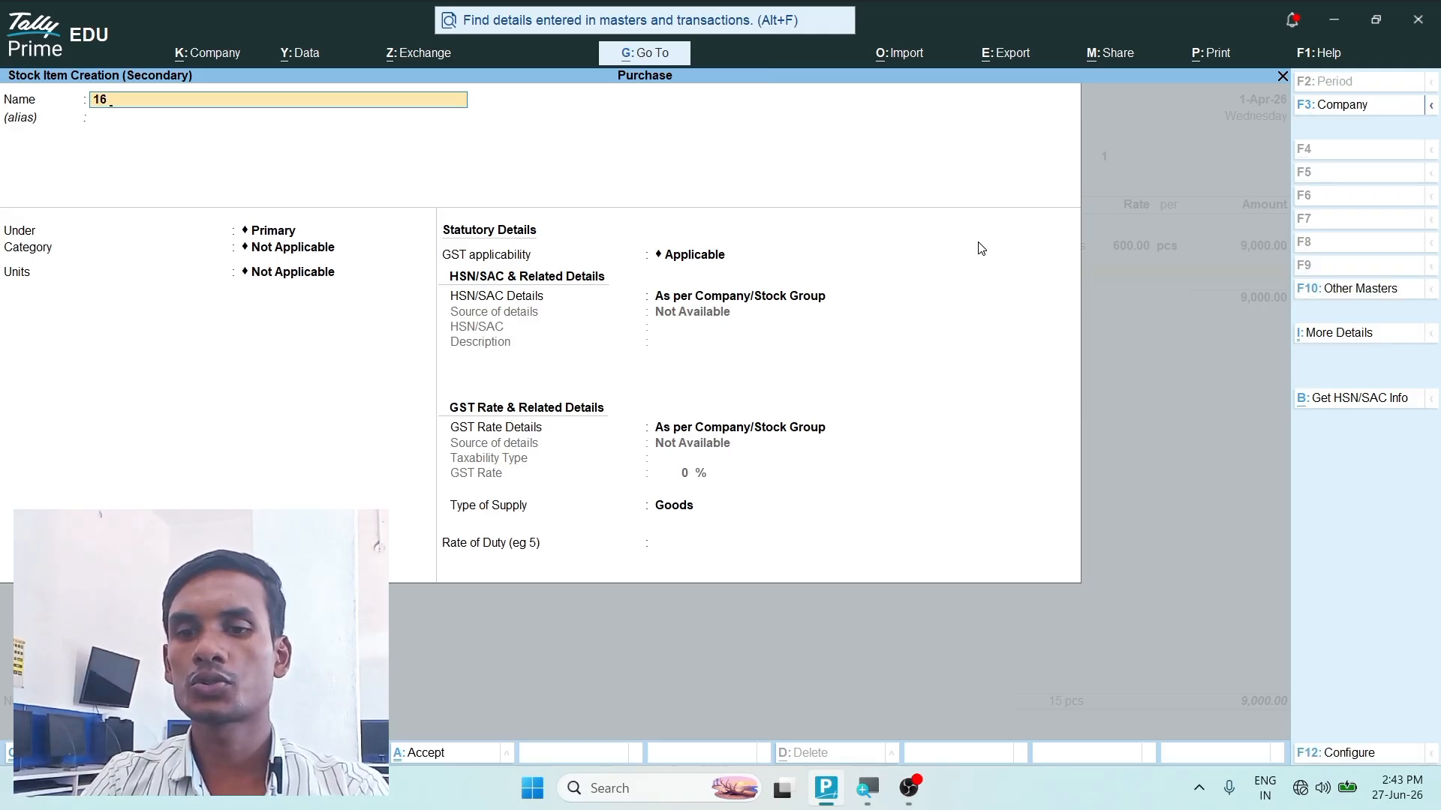
type(" GB Ra")
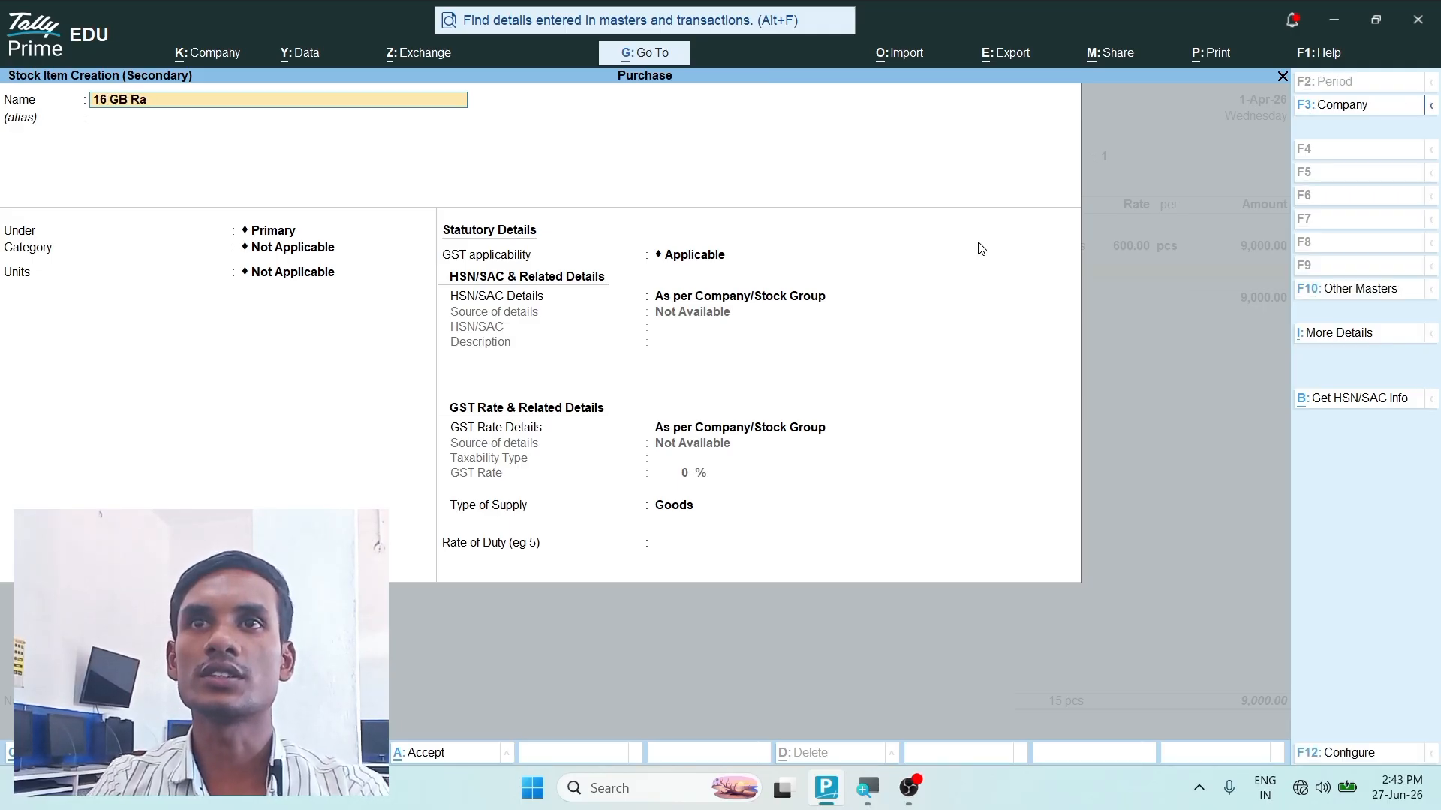
type("m")
key("Return")
key("Return")
key("Return")
key("Return")
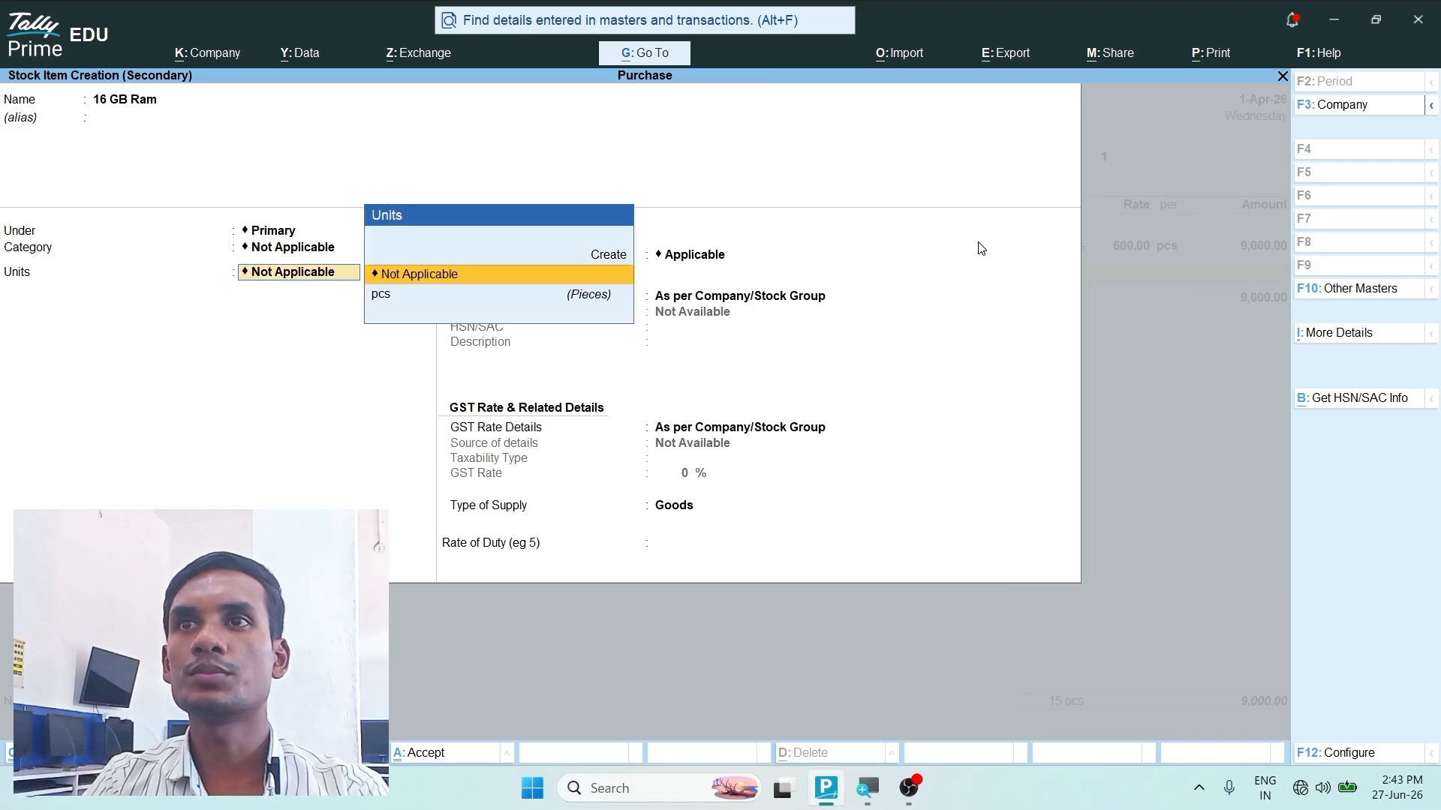
key("Down")
key("Return")
- Keep GST applicable for 16 GB Ram and specify its HSN/SAC details directly with code 112211, leaving the description blank
key("Return")
key("Down")
key("Return")
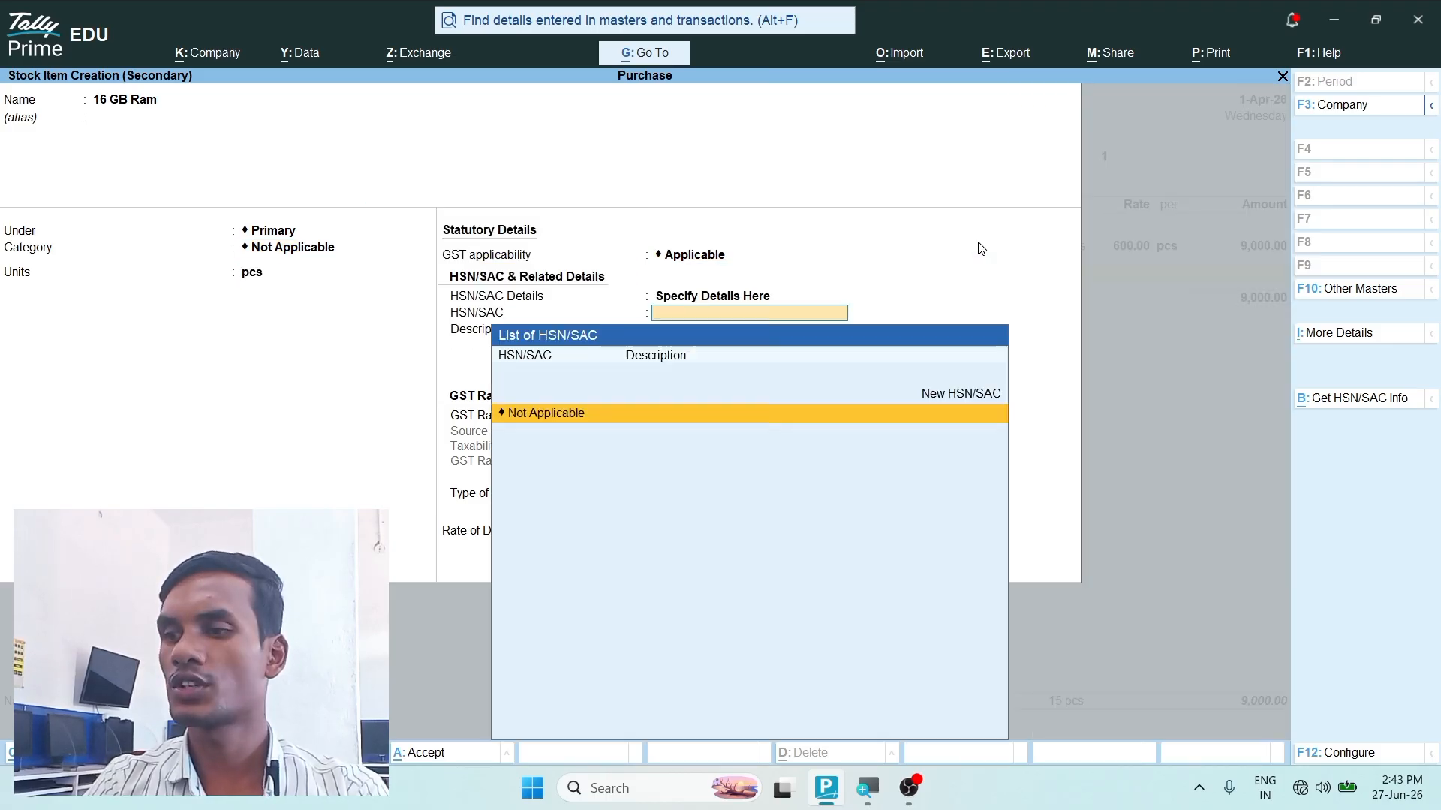
type("112211")
key("Return")
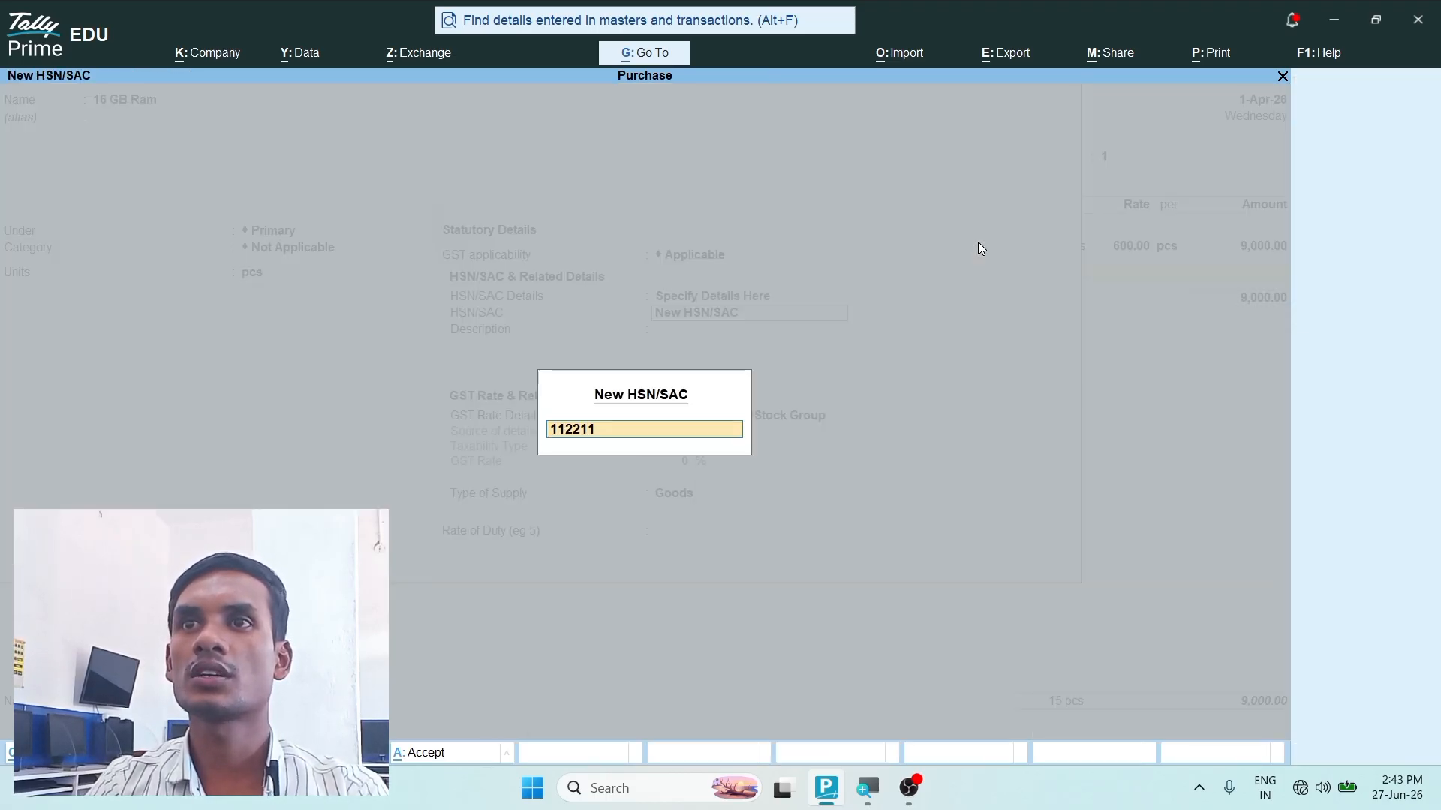
- Specify the GST rate details of 16 GB Ram directly as Taxable at 18% for Goods and save the item
key("Return")
key("Return")
key("Down")
key("Return")
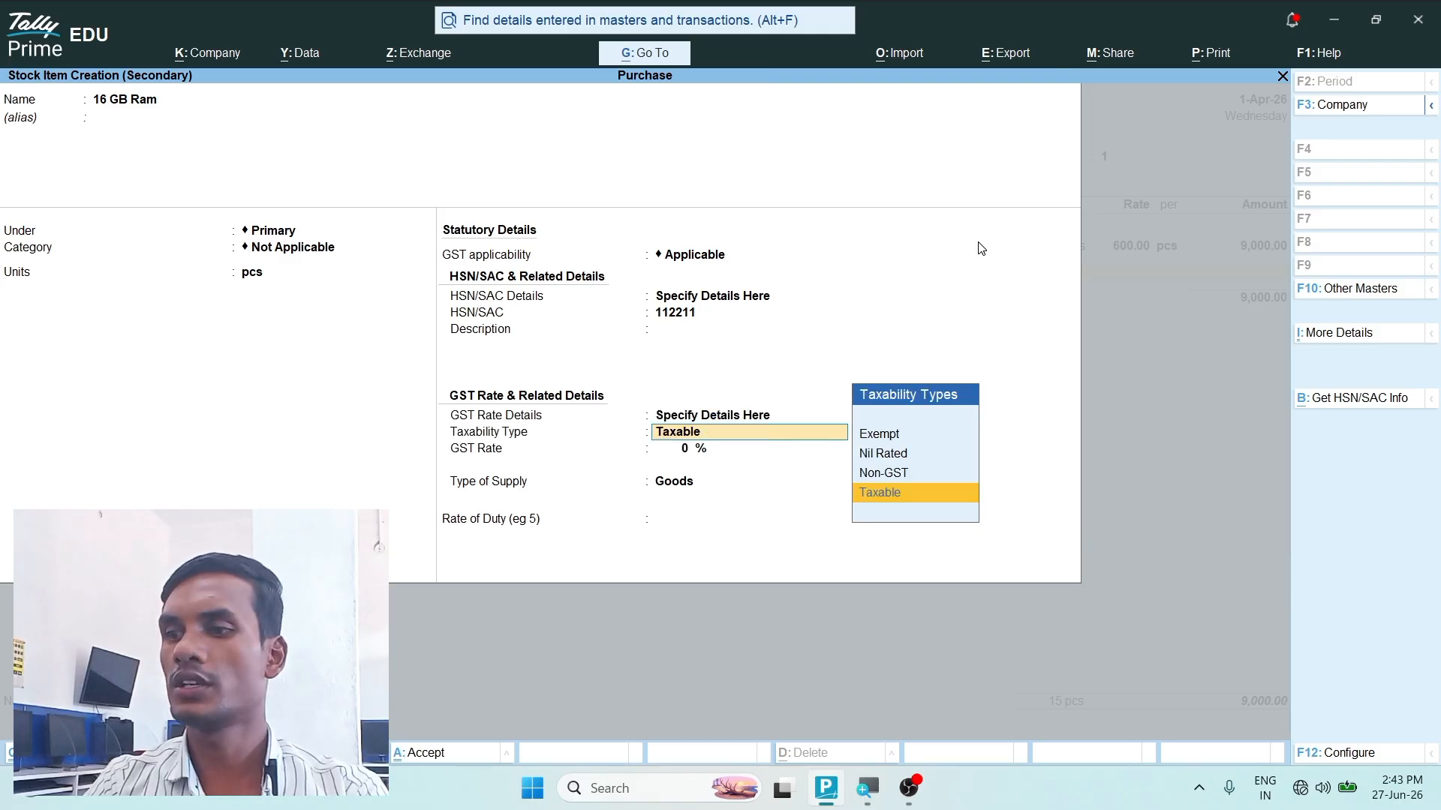
key("Return")
type("18")
key("Return")
key("Return")
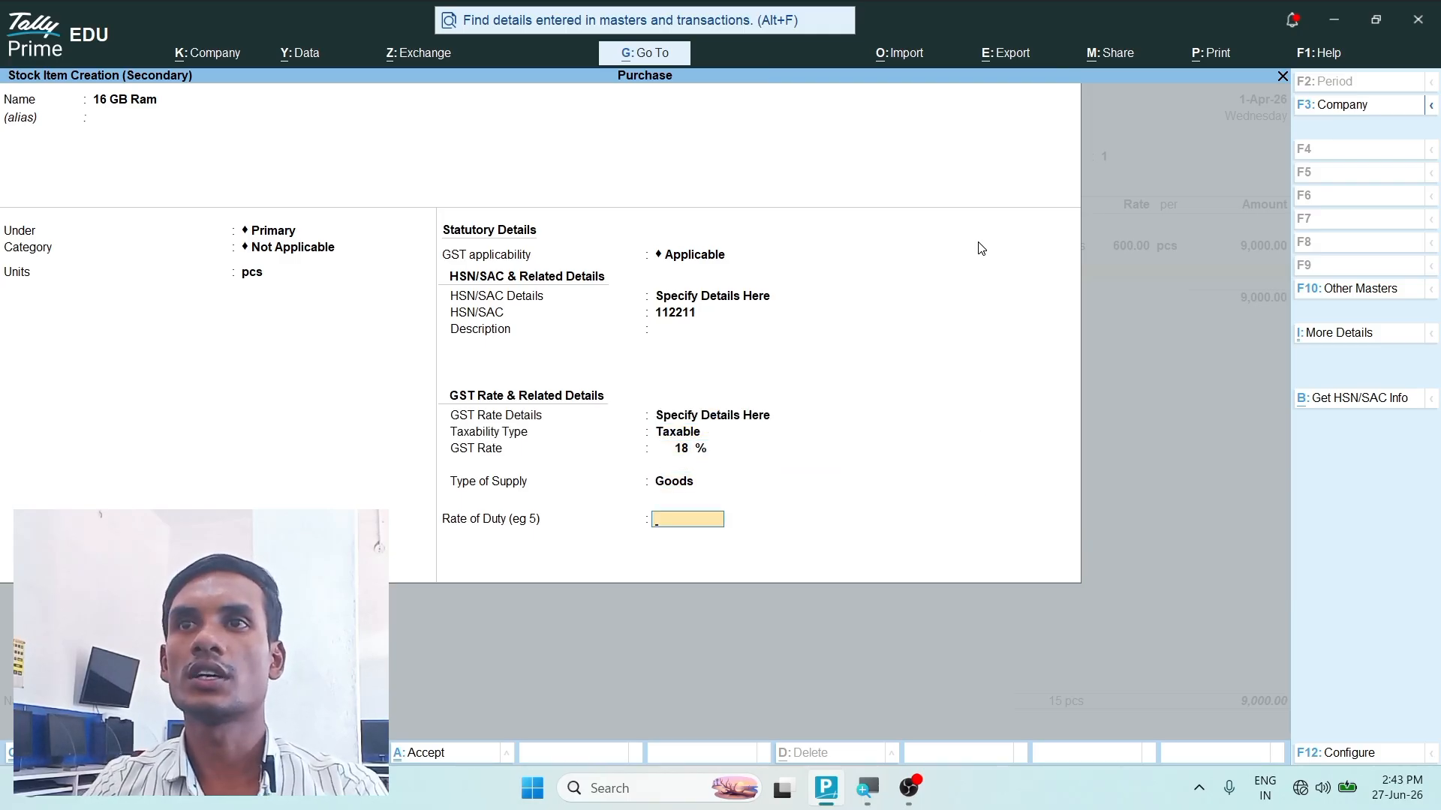
key("Return")
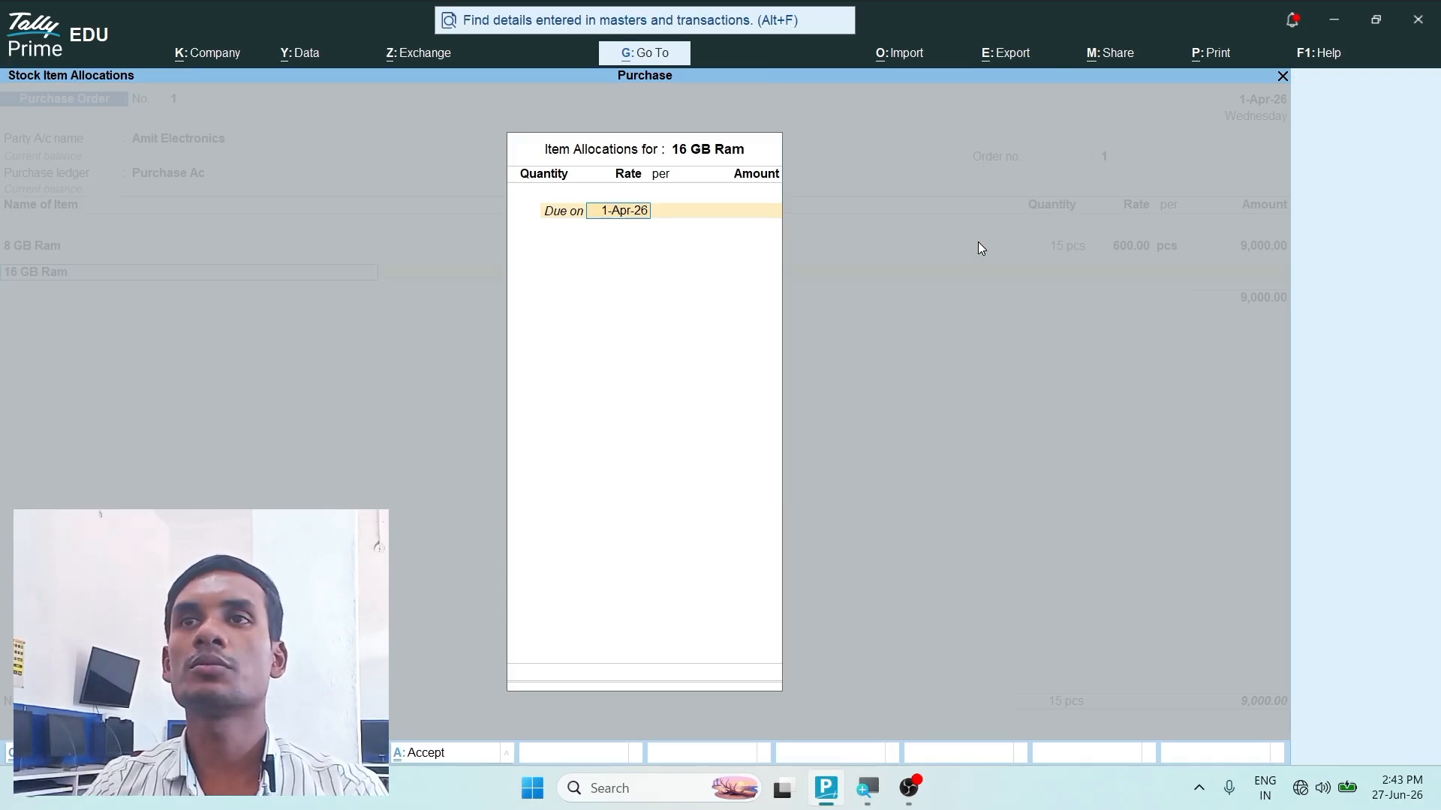
type("2.4.2")
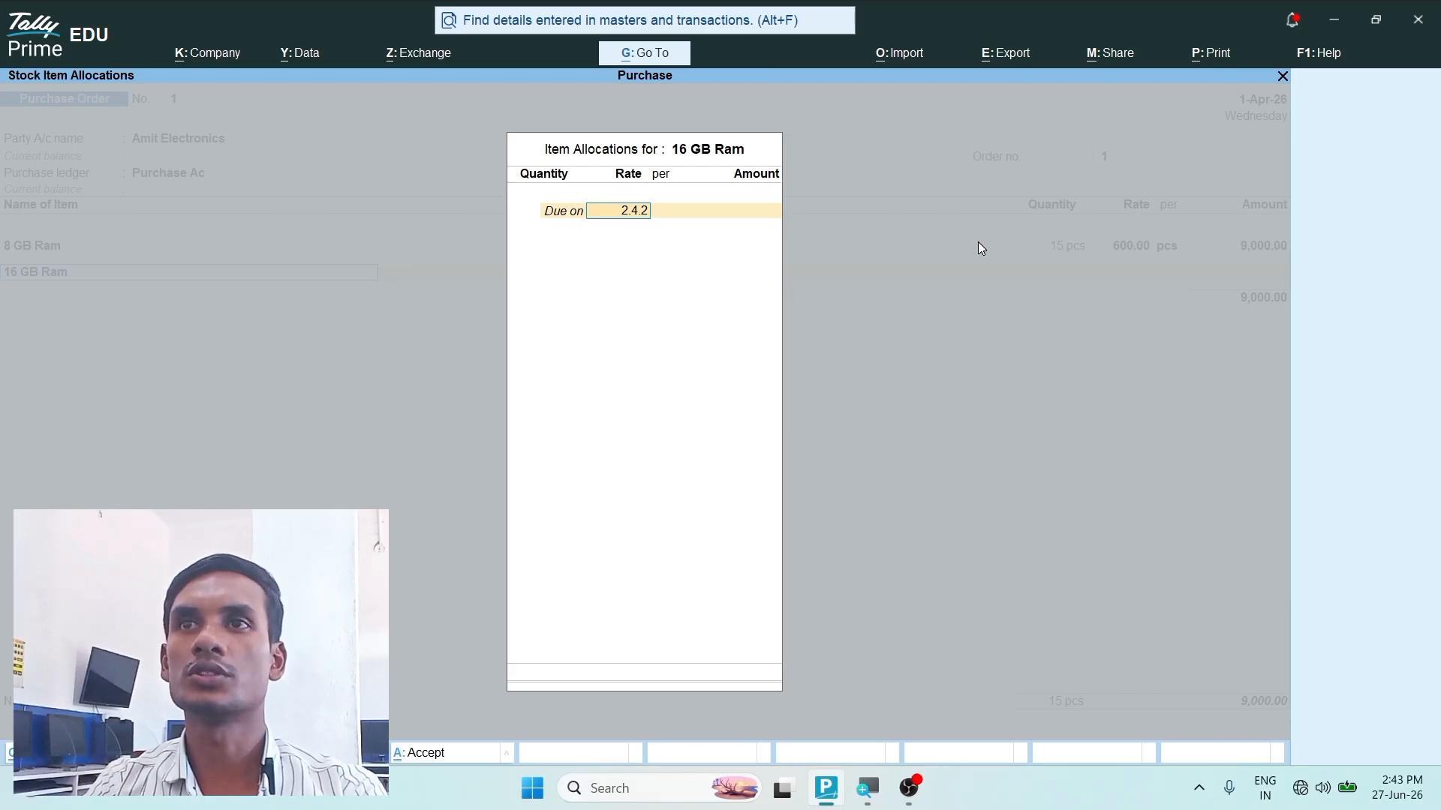
key("Return")
key("Return")
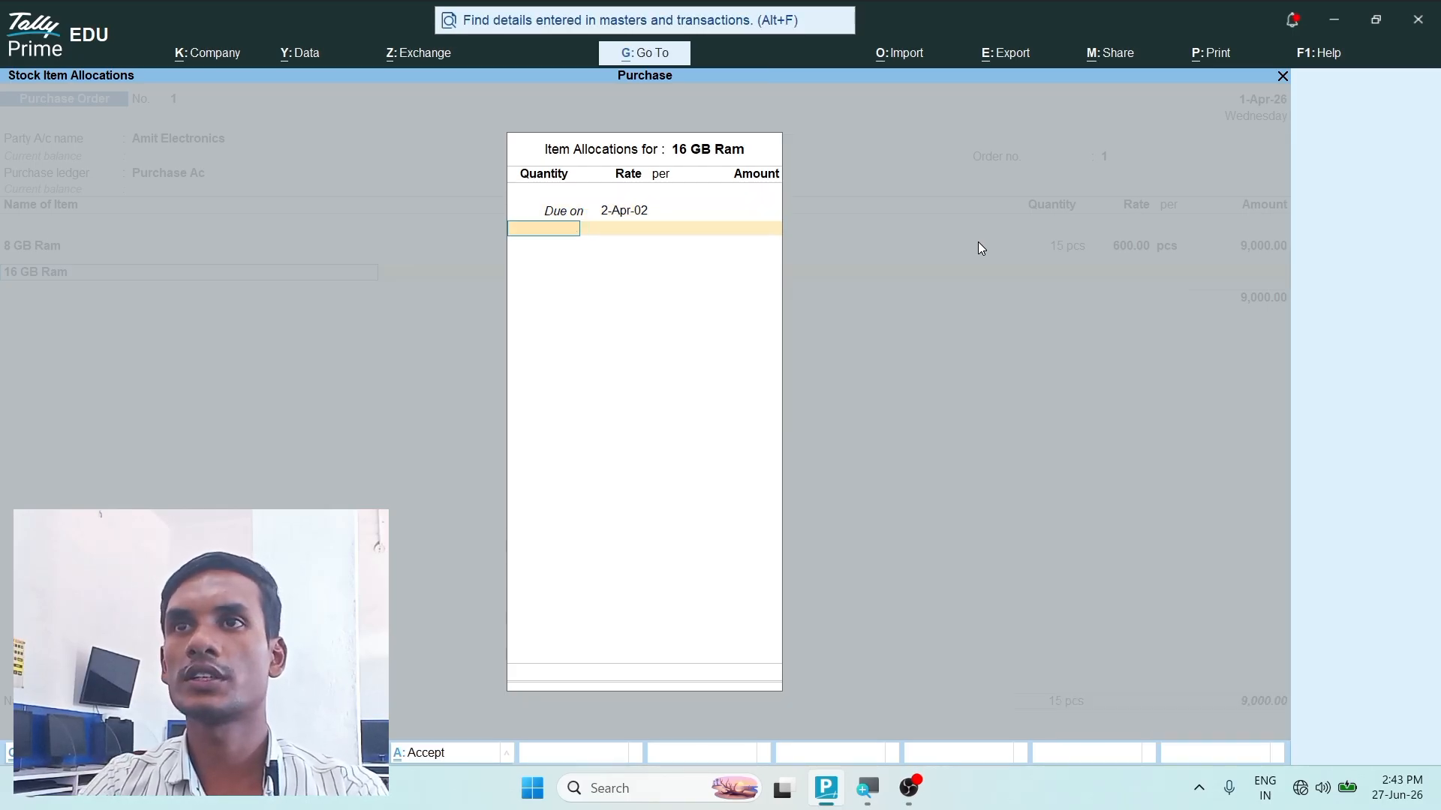
- Allocate 15 pcs of 16 GB Ram due on 2-Apr-26 at a rate of 1,200 per pcs in the order
type("2.4.26")
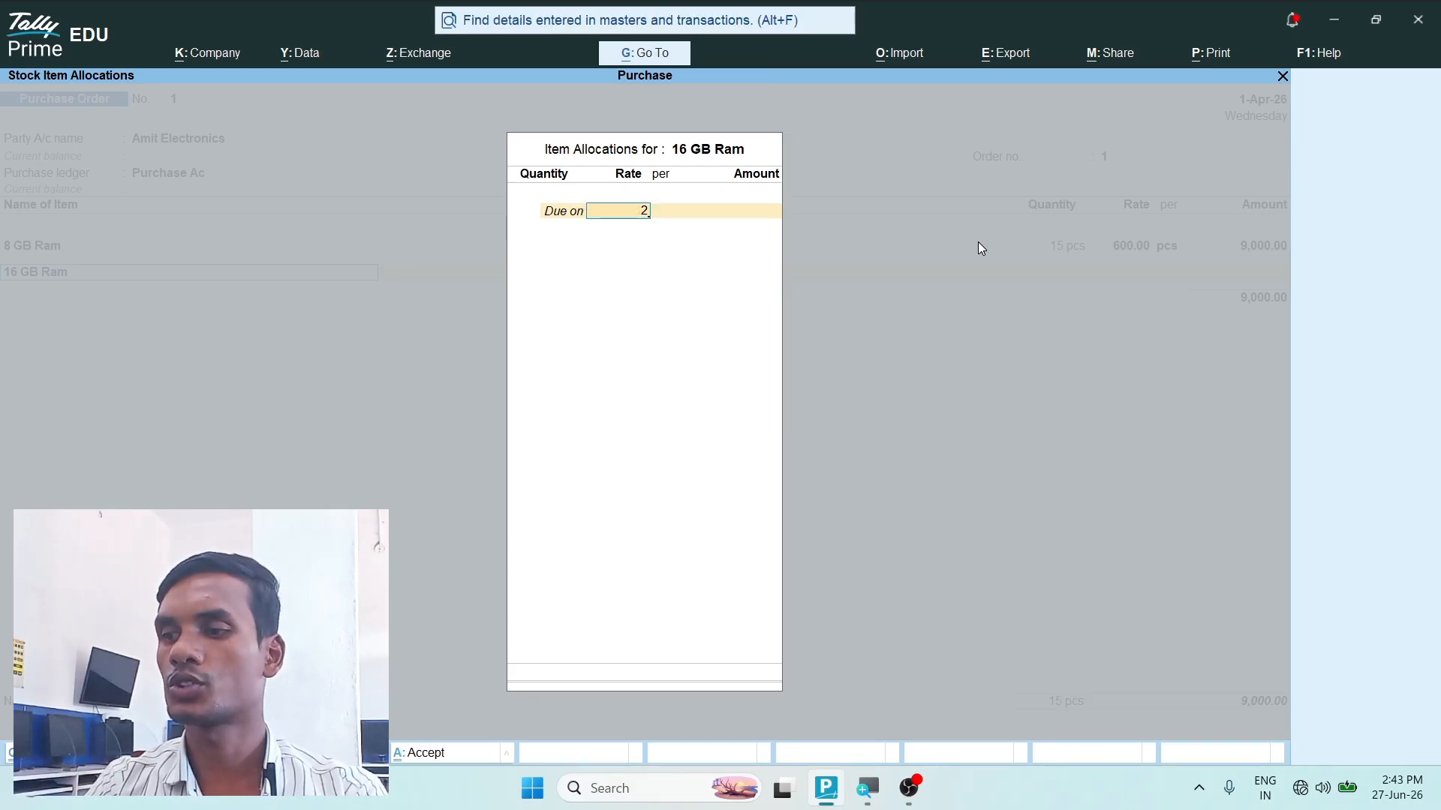
key("Return")
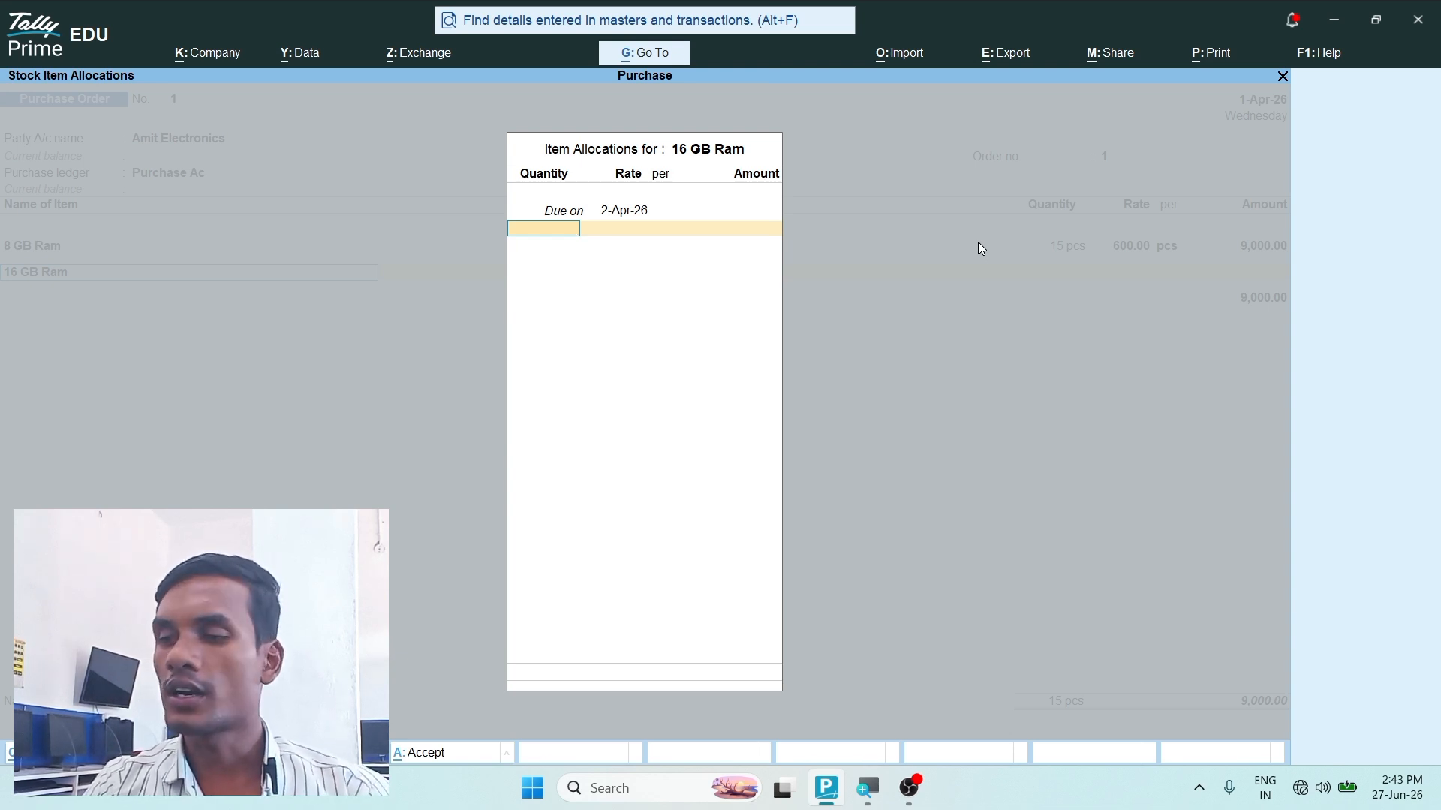
type("15")
key("Return")
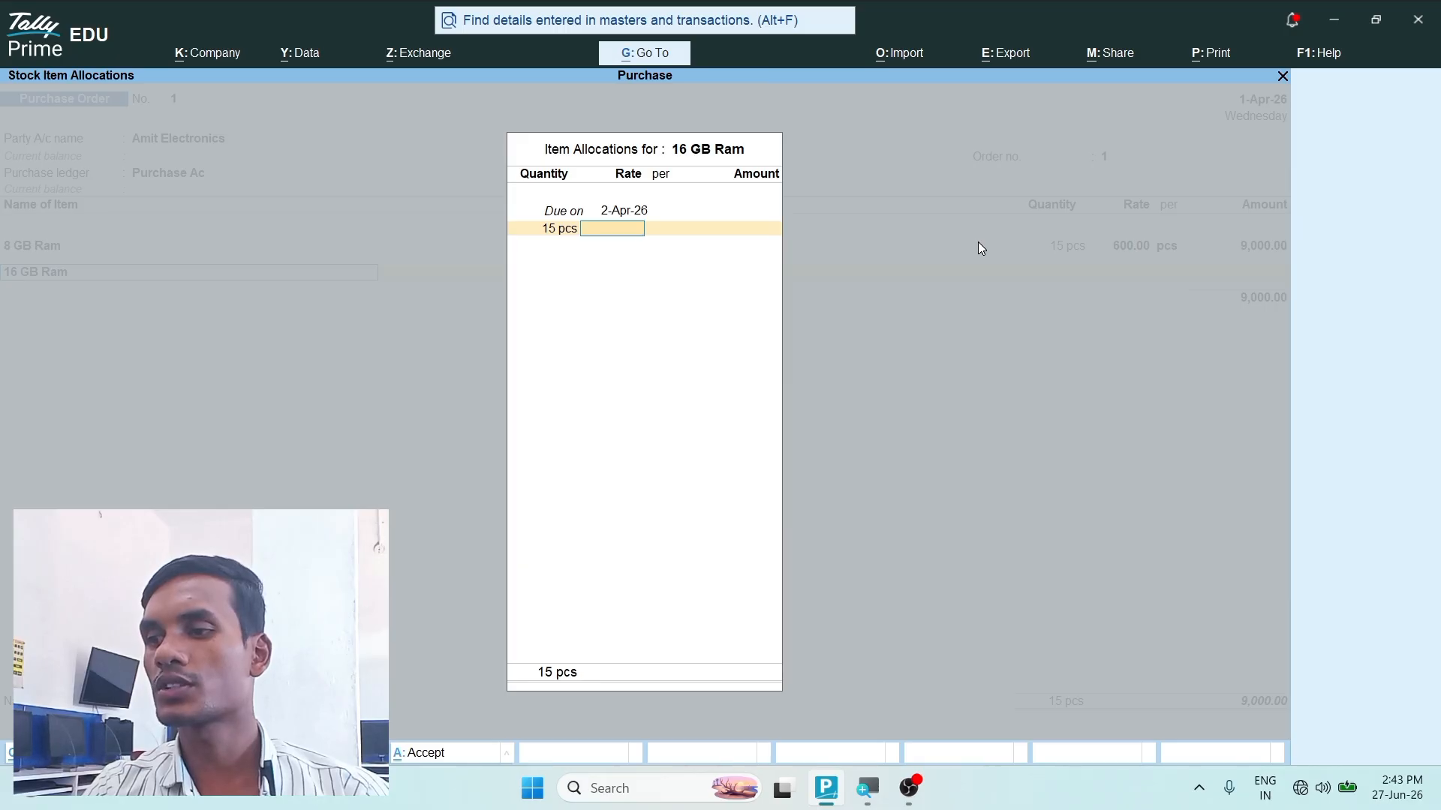
type("1,200")
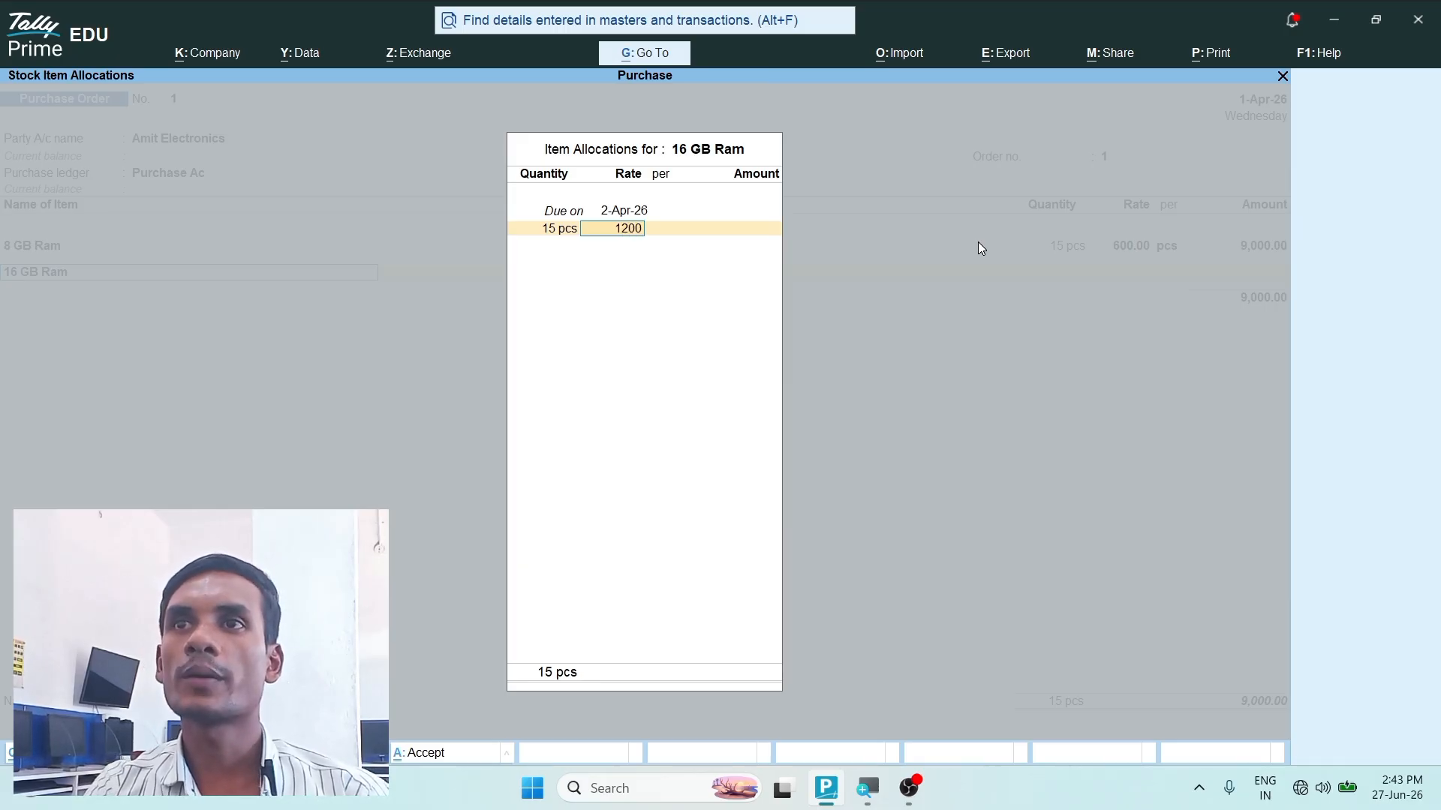
key("Return")
key("Return")
key("Return")
key("Return")
- End the item list, save the purchase order without a narration, and leave voucher entry for the Gateway of Tally
key("Return")
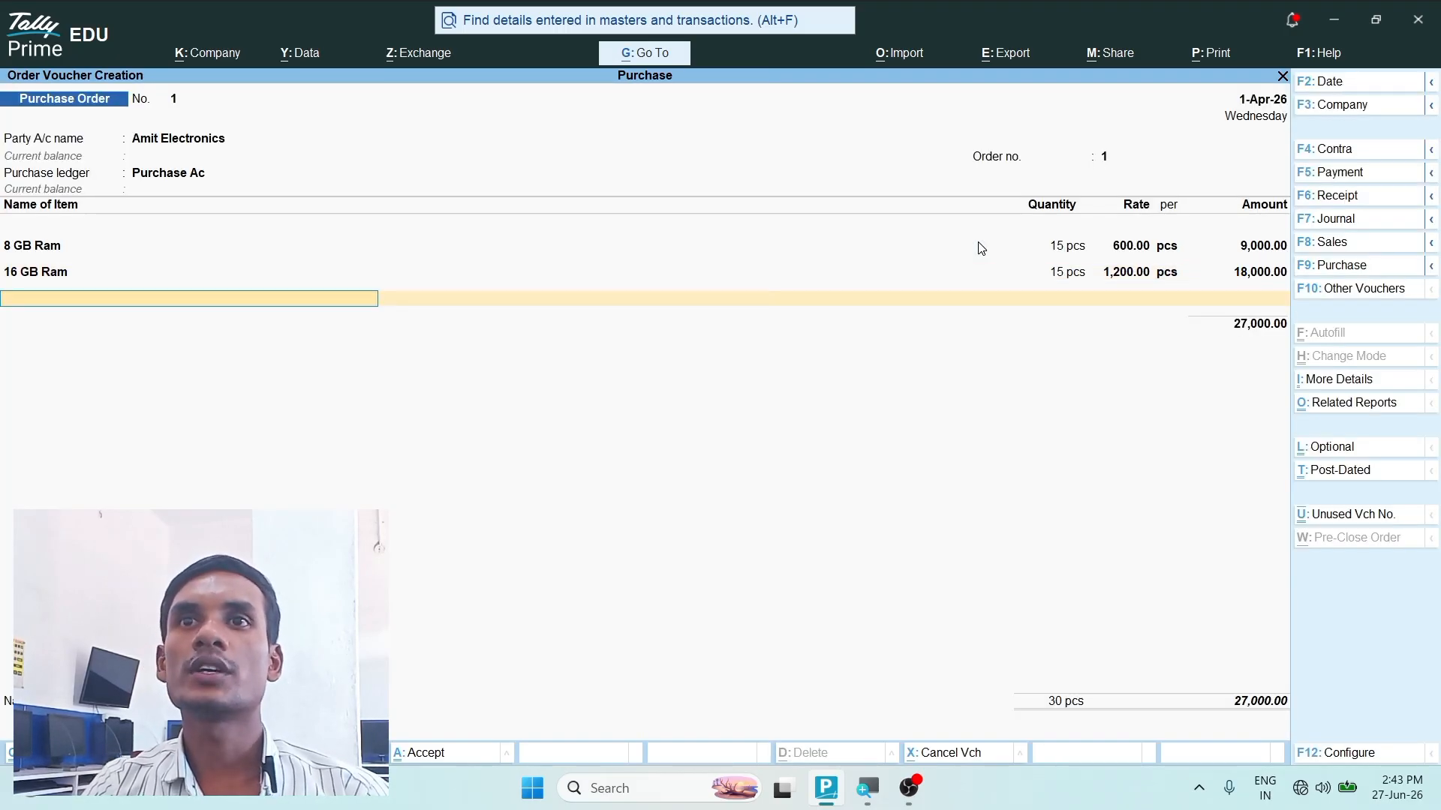
key("Return")
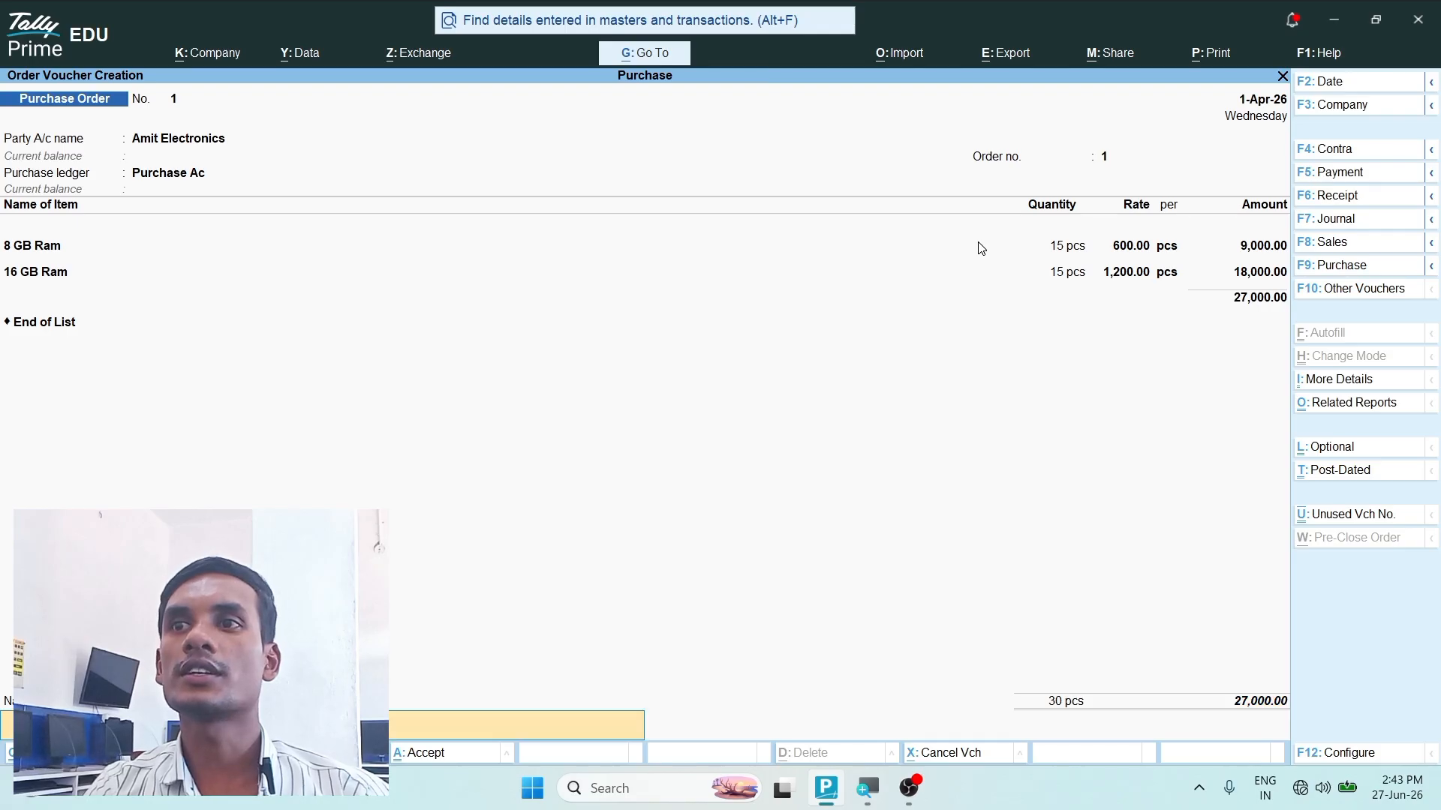
key("Return")
key("Return")
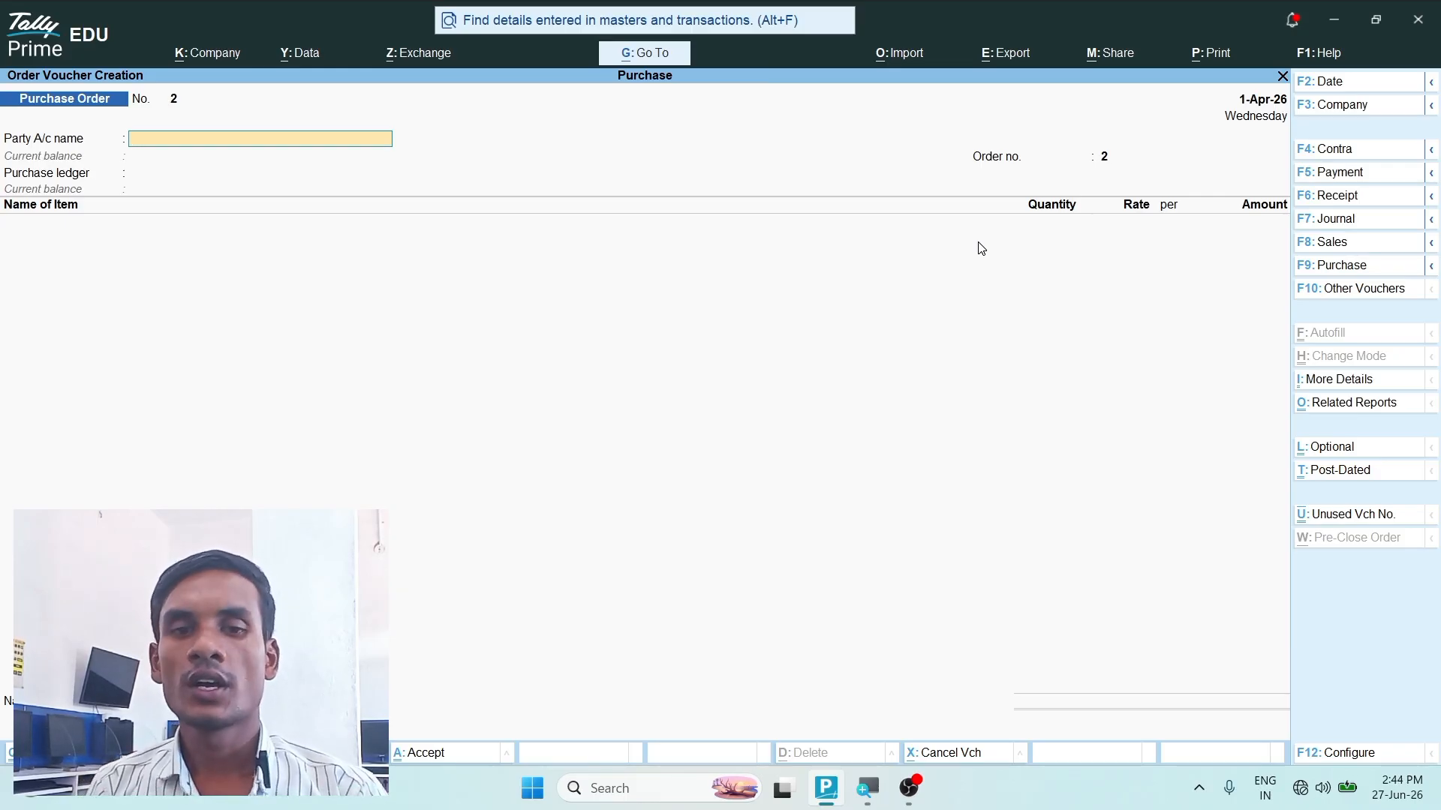
key("Escape")
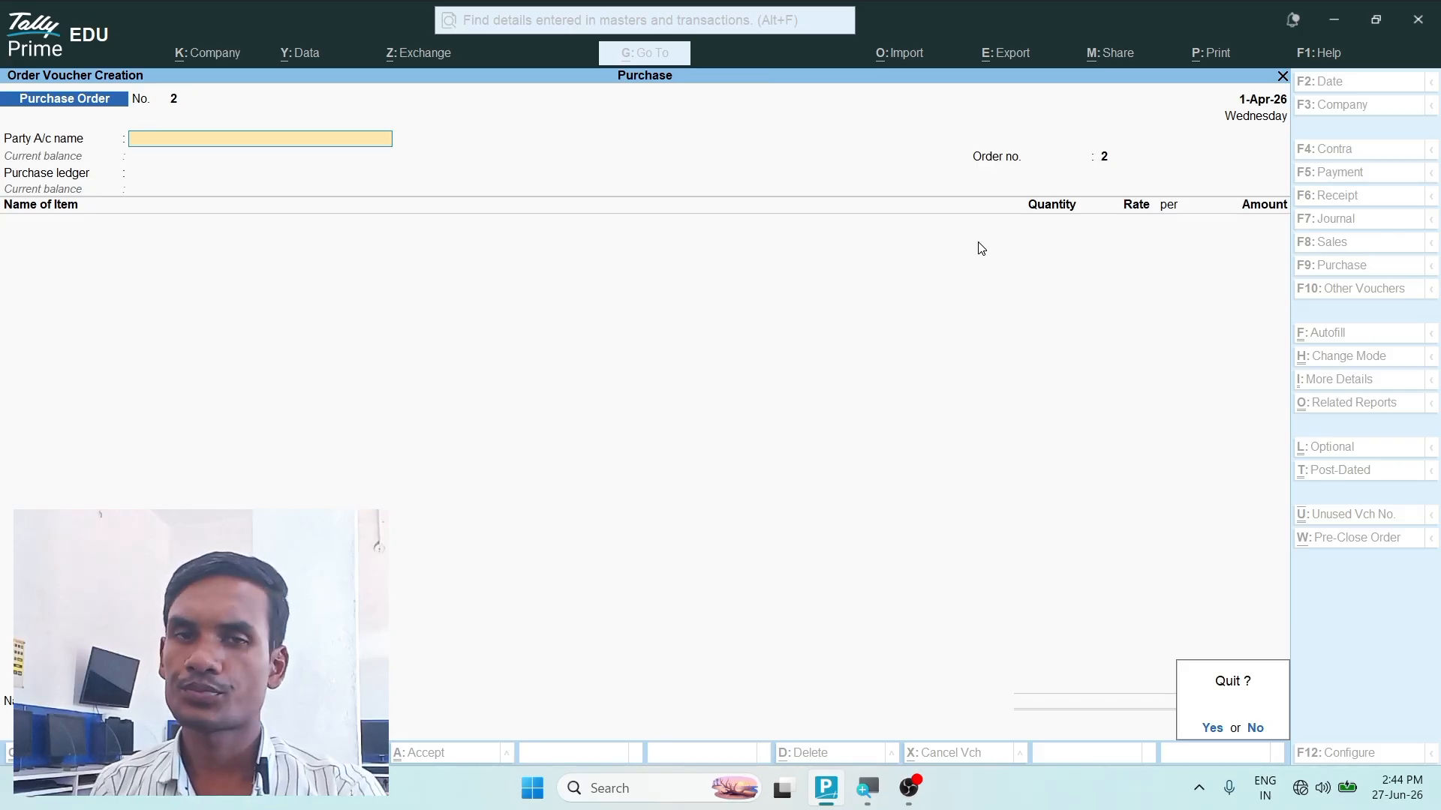
key("y")
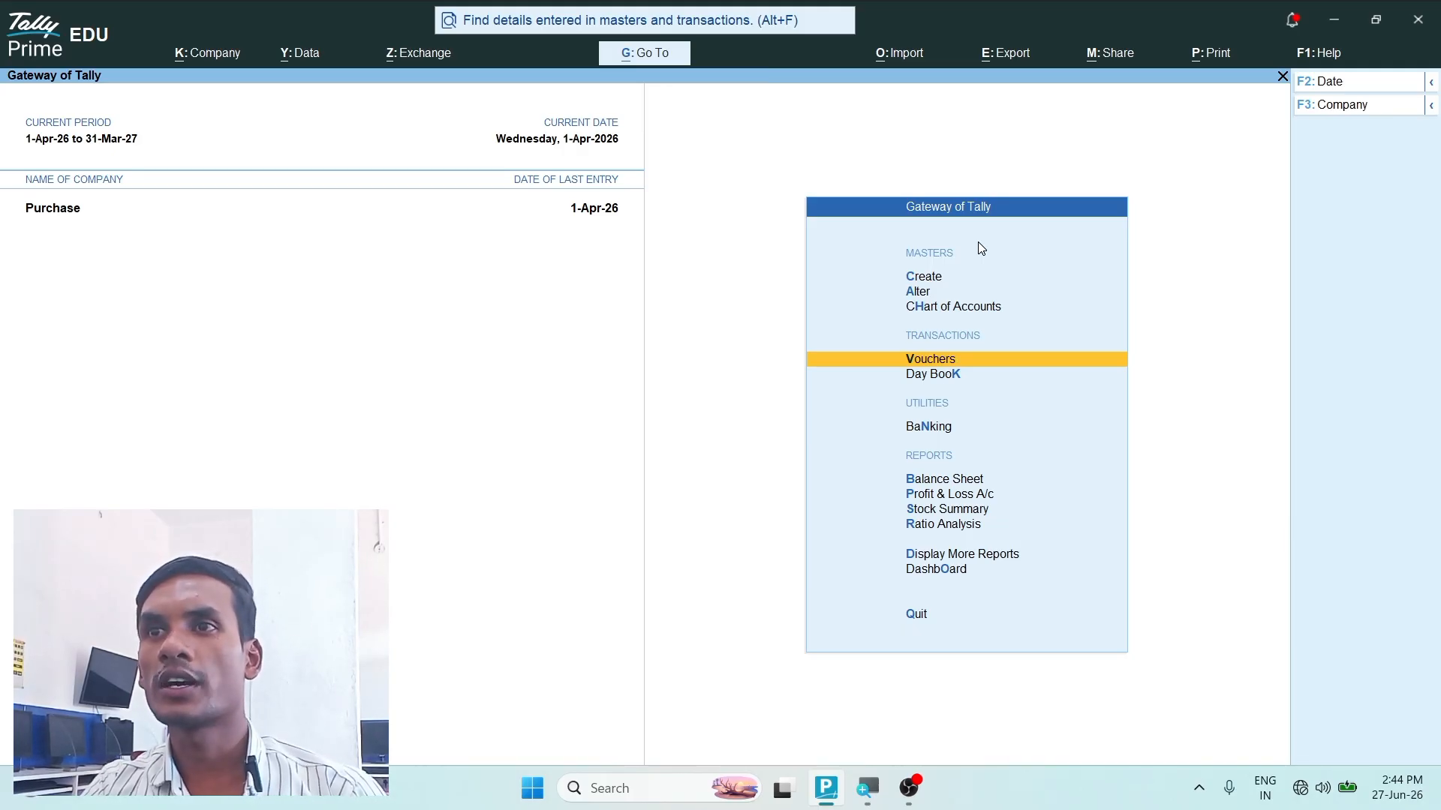
- Open the Stock Summary report to check the company's stock
key("Down")
key("Down")
key("Down")
key("Down")
key("Down")
key("Return")
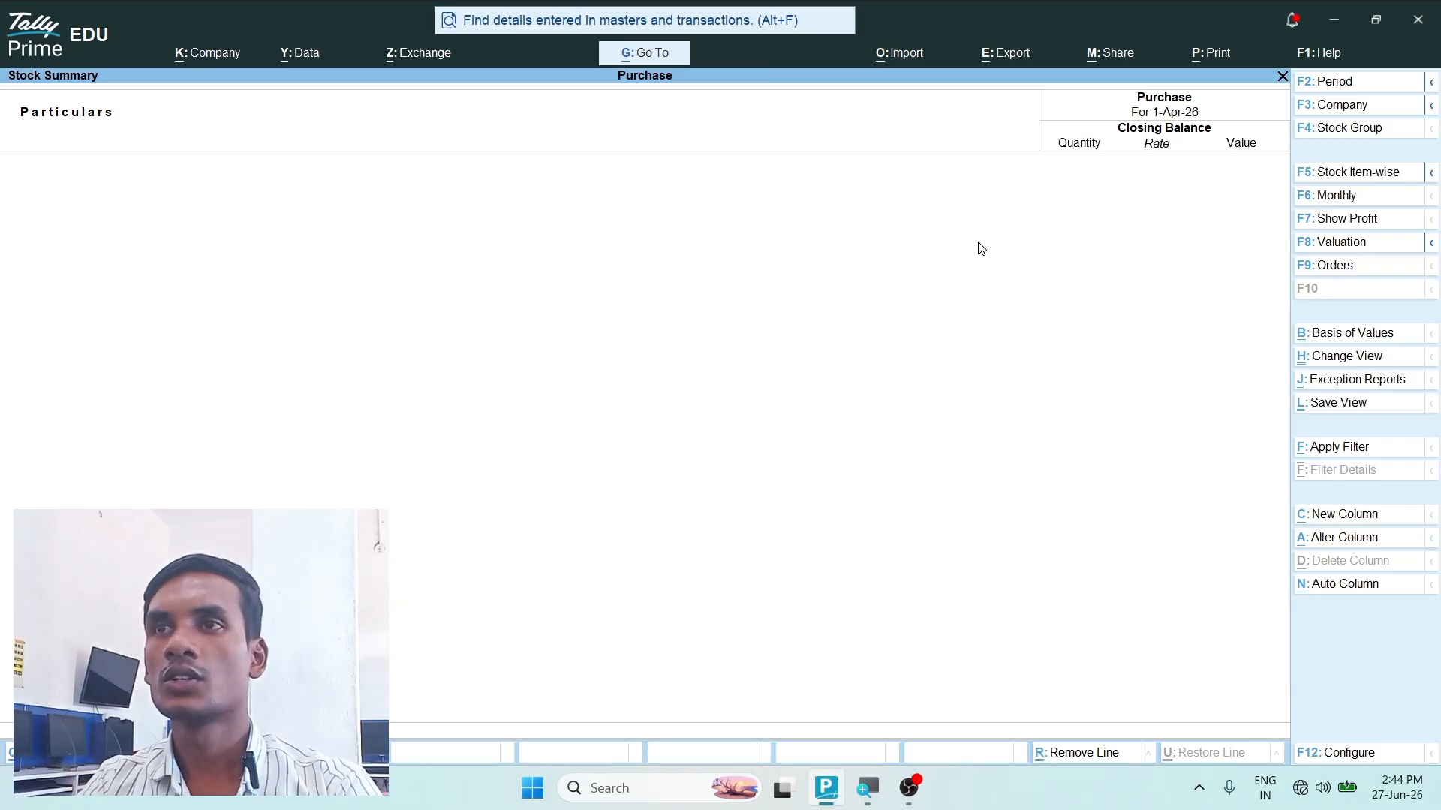
- Leave the Stock Summary report and open voucher entry from the Gateway of Tally
key("Escape")
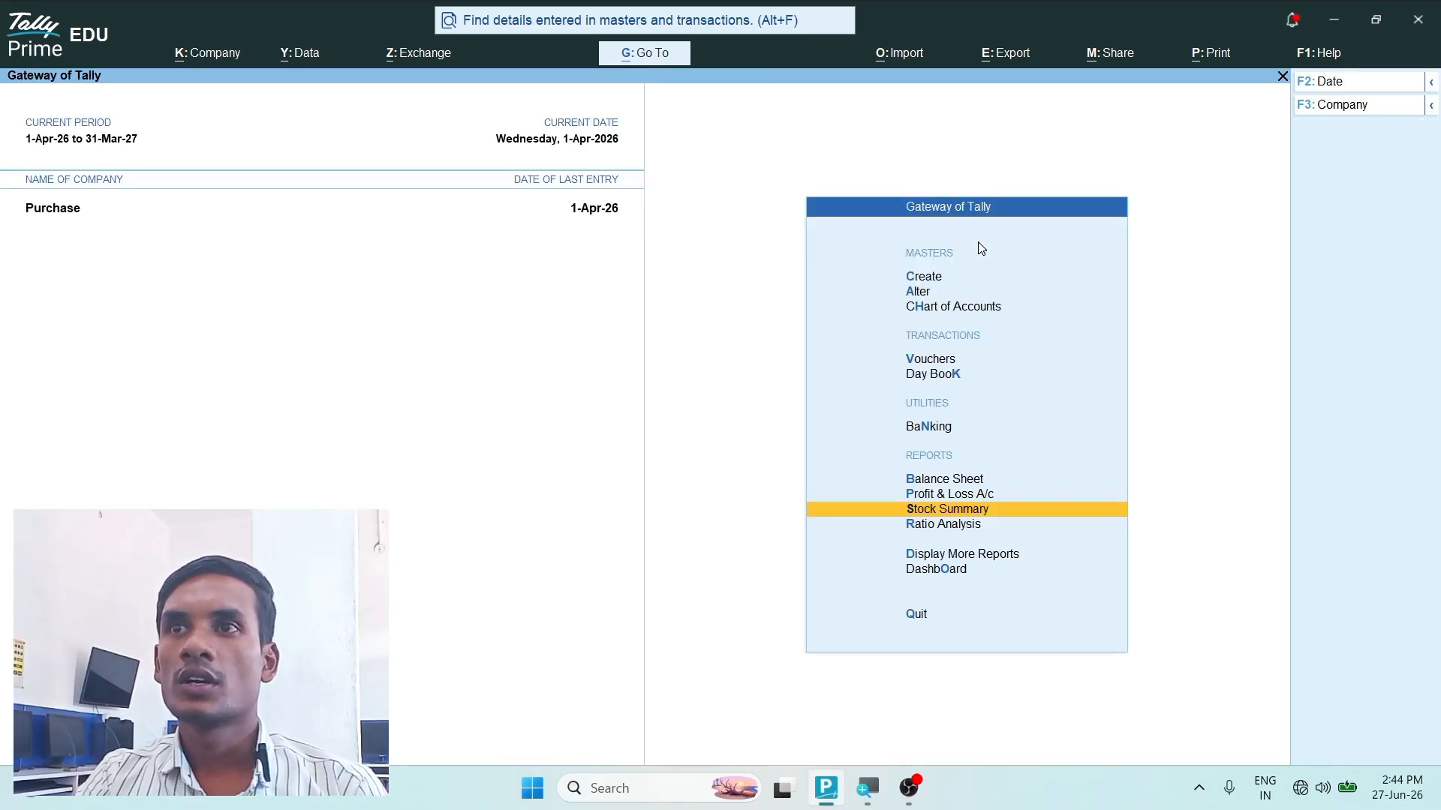
key("Up")
key("Up")
key("Up")
key("Up")
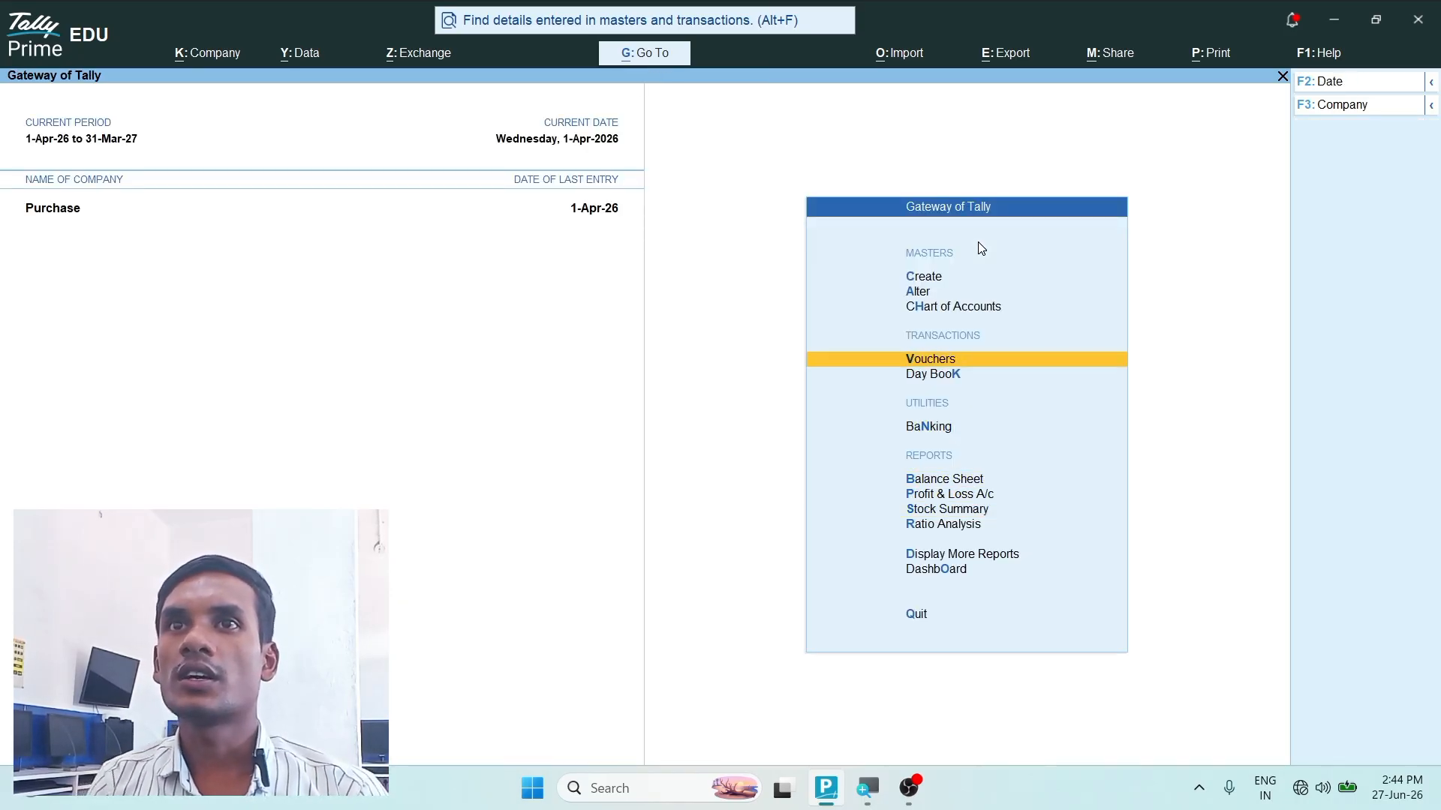
key("Return")
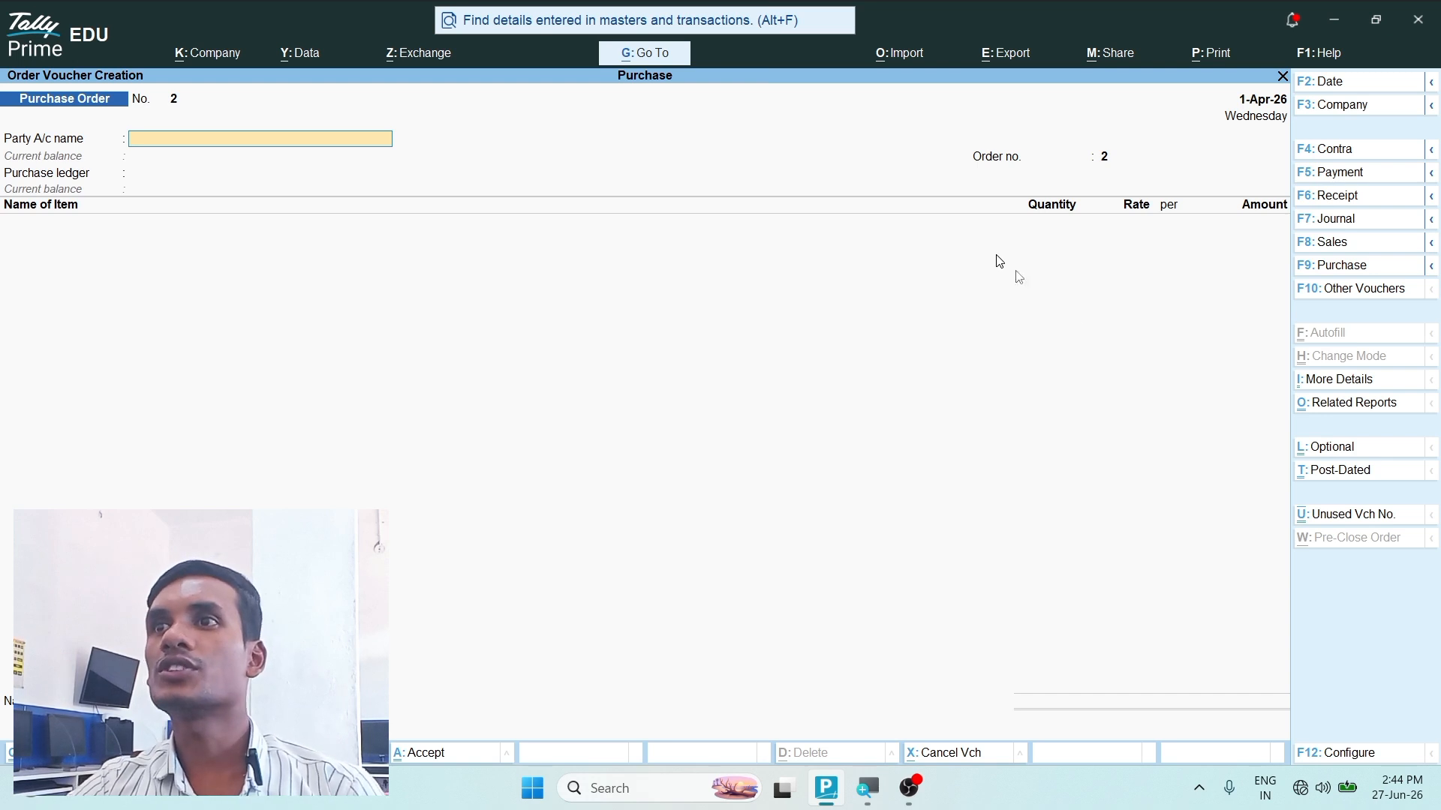
- Show the inactive voucher types, then choose Receipt Note under Inventory Vouchers and activate it
left_click(1360, 295)
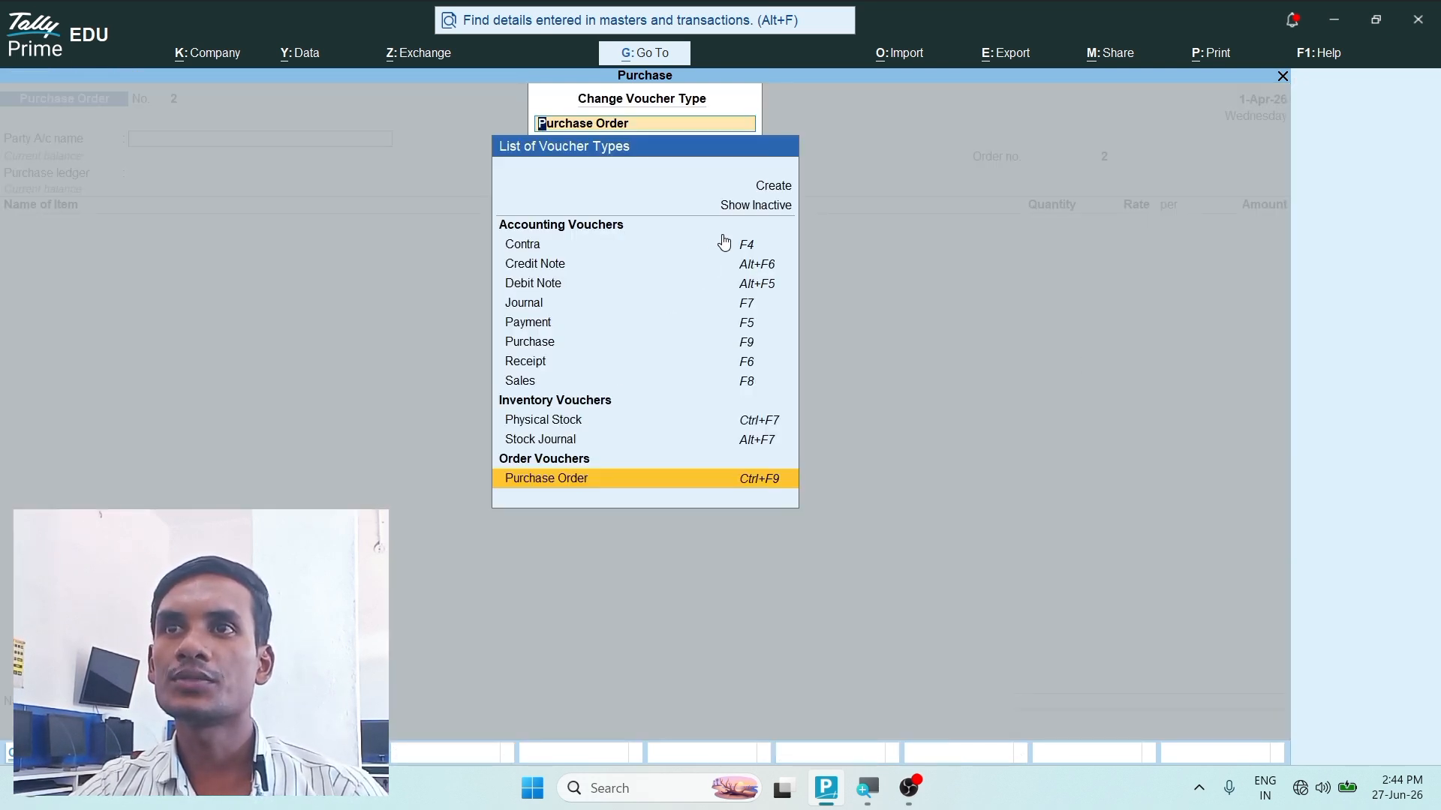
left_click(755, 207)
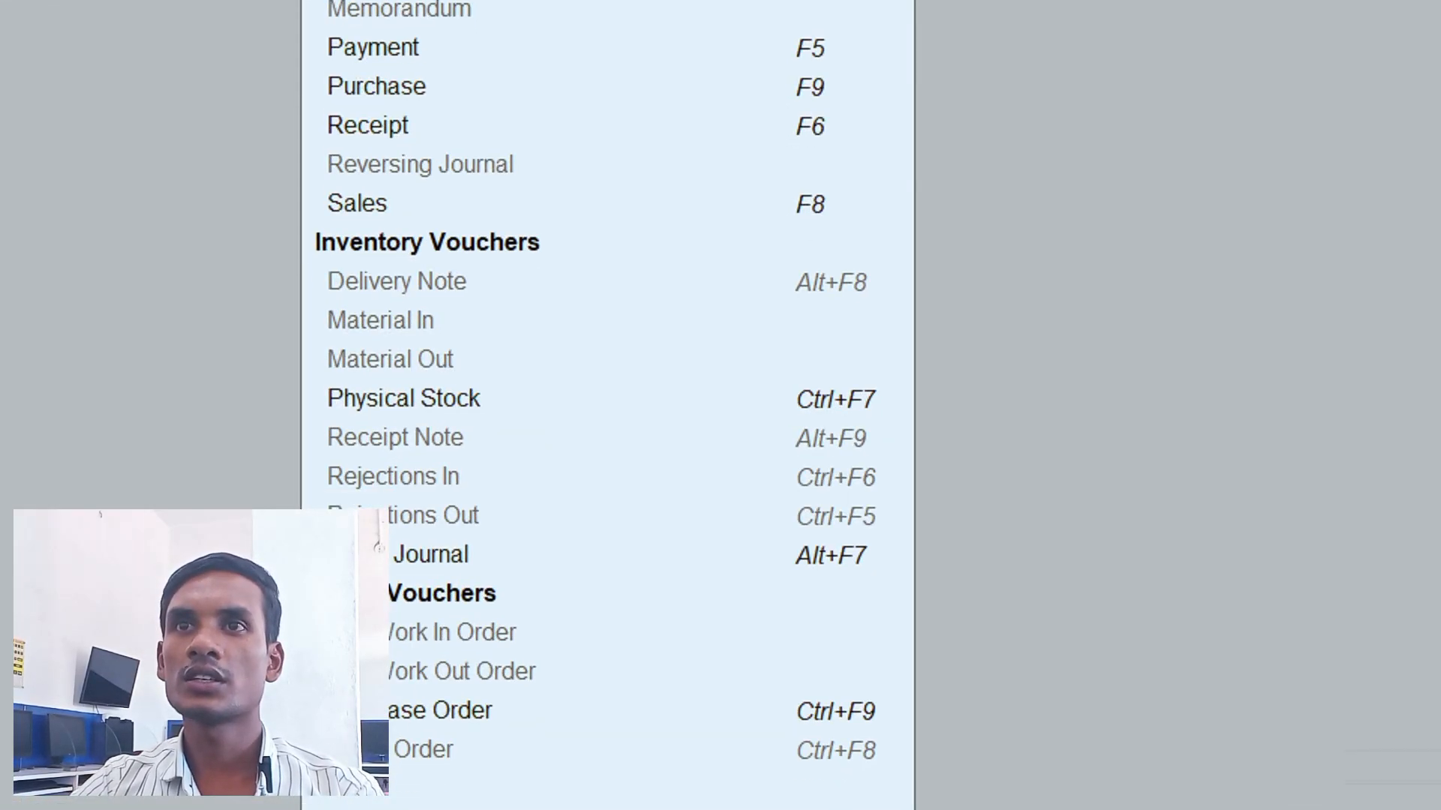
mouse_move(302, 225)
left_mouse_down()
mouse_move(589, 450)
mouse_move(829, 598)
mouse_move(941, 572)
left_mouse_up()
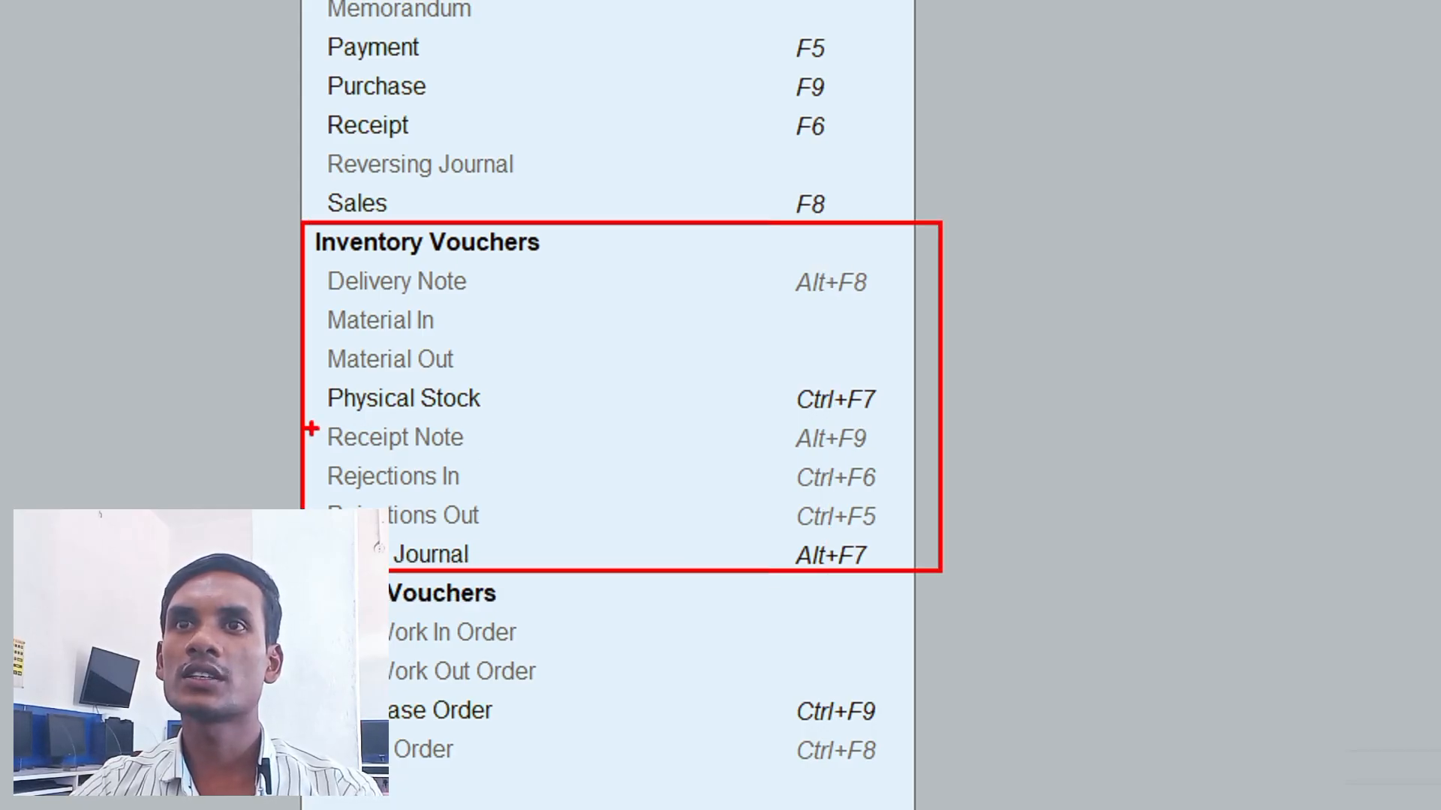
mouse_move(304, 416)
left_mouse_down()
mouse_move(466, 483)
mouse_move(914, 455)
left_mouse_up()
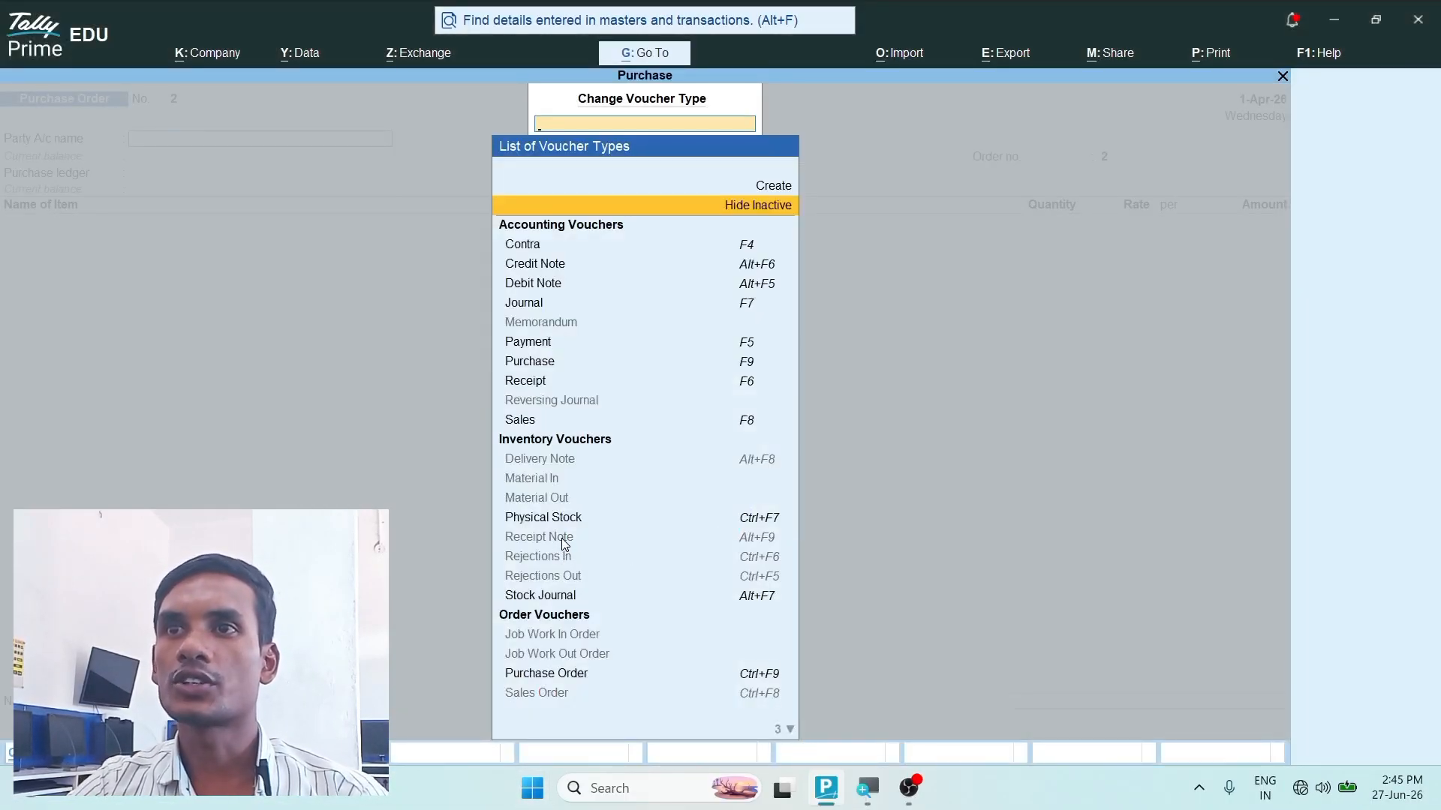
left_click(561, 538)
key("y")
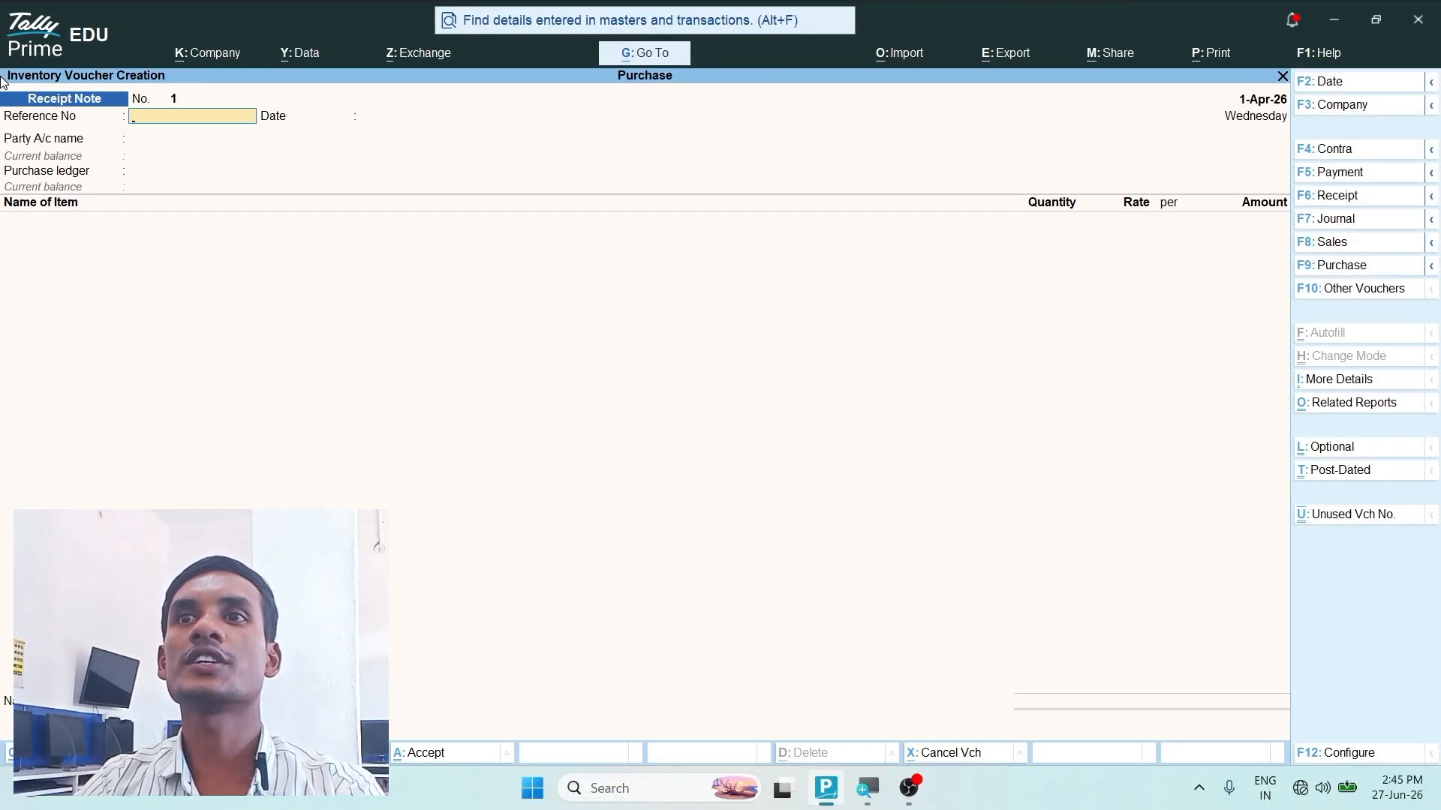
- Date the receipt note 2-4-2026 and enter reference number 1 with the reference date 2-Apr-26
key("F2")
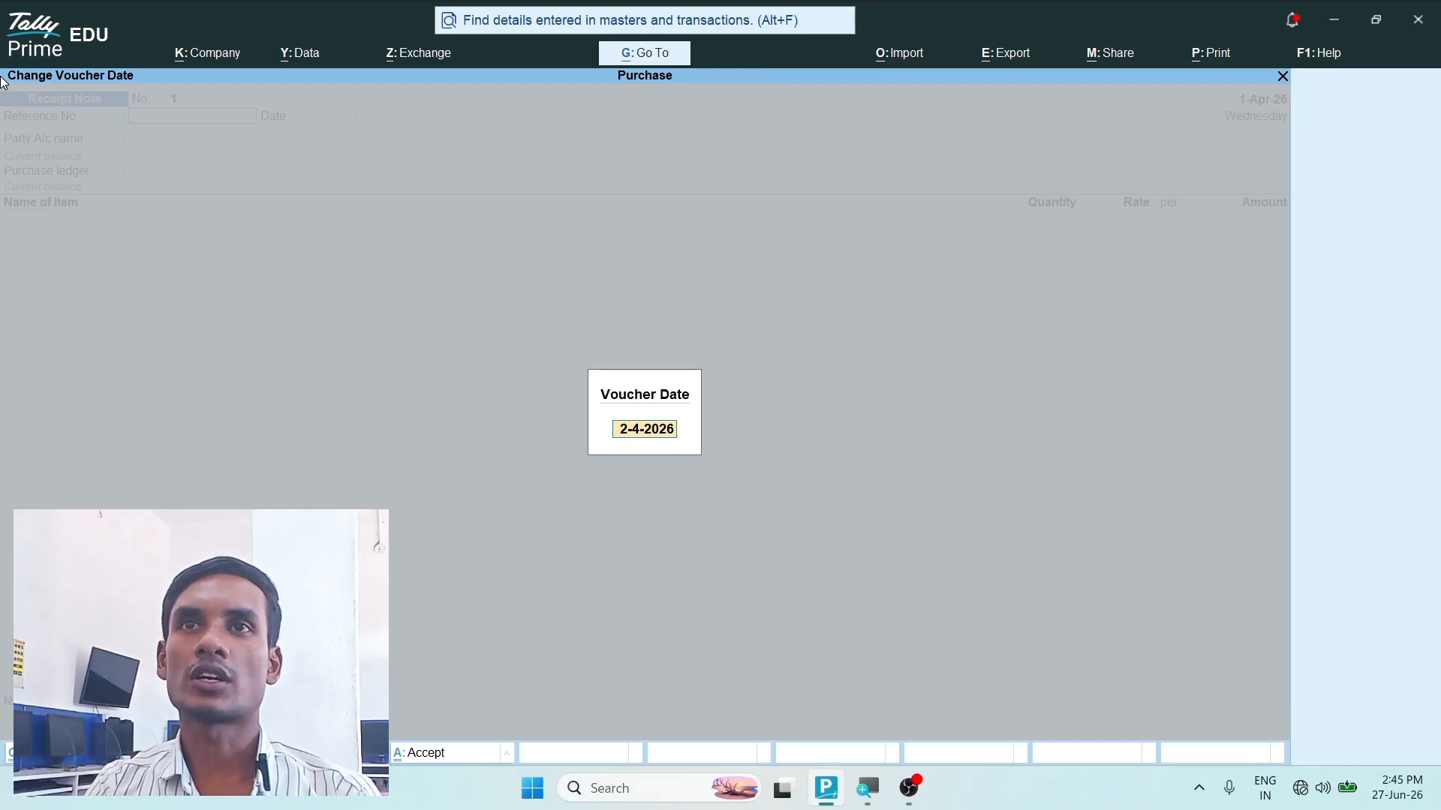
key("Return")
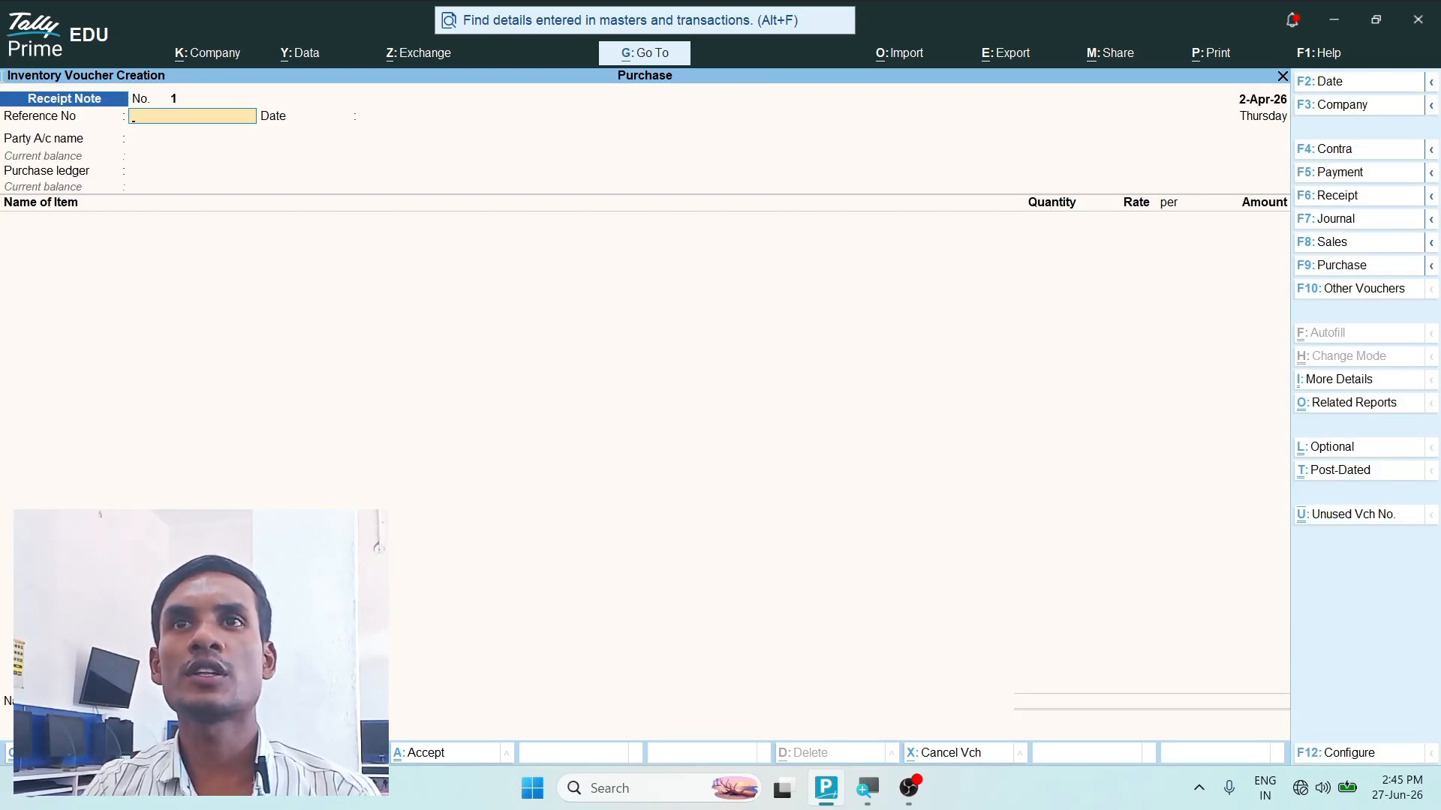
type("1")
key("Return")
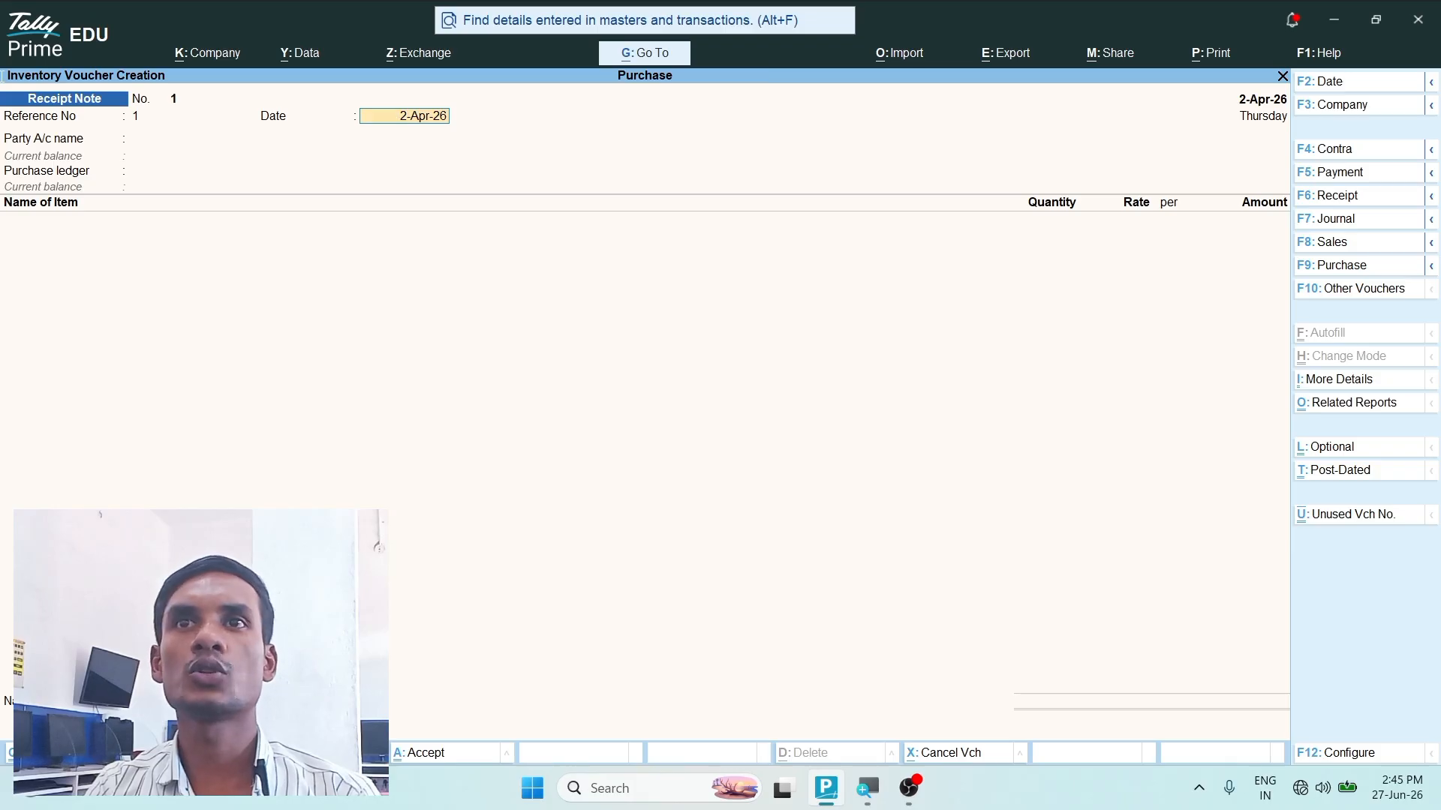
key("Return")
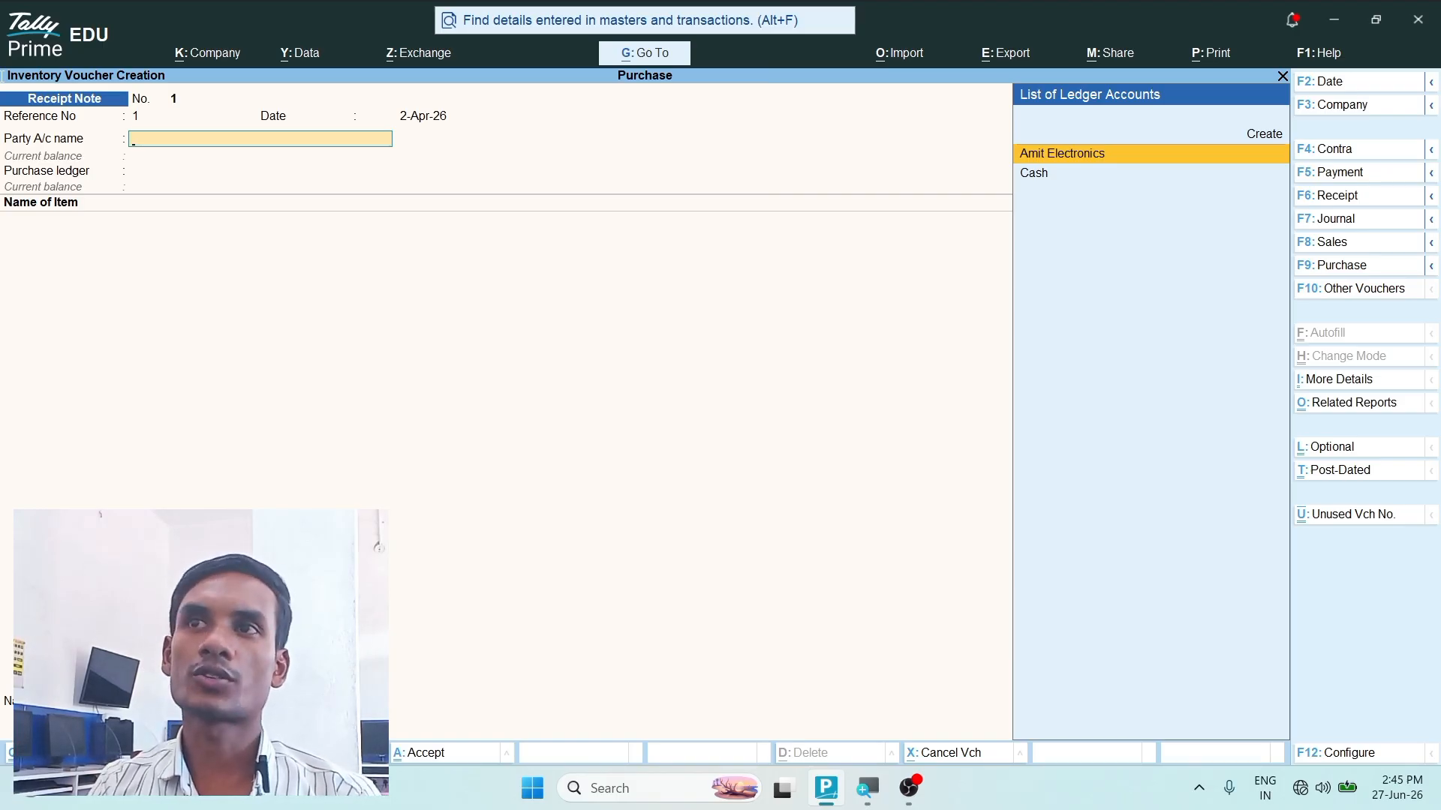
- Choose Amit Electronics as the party and link order number 1 of 1-Apr-26 in the order details
key("Return")
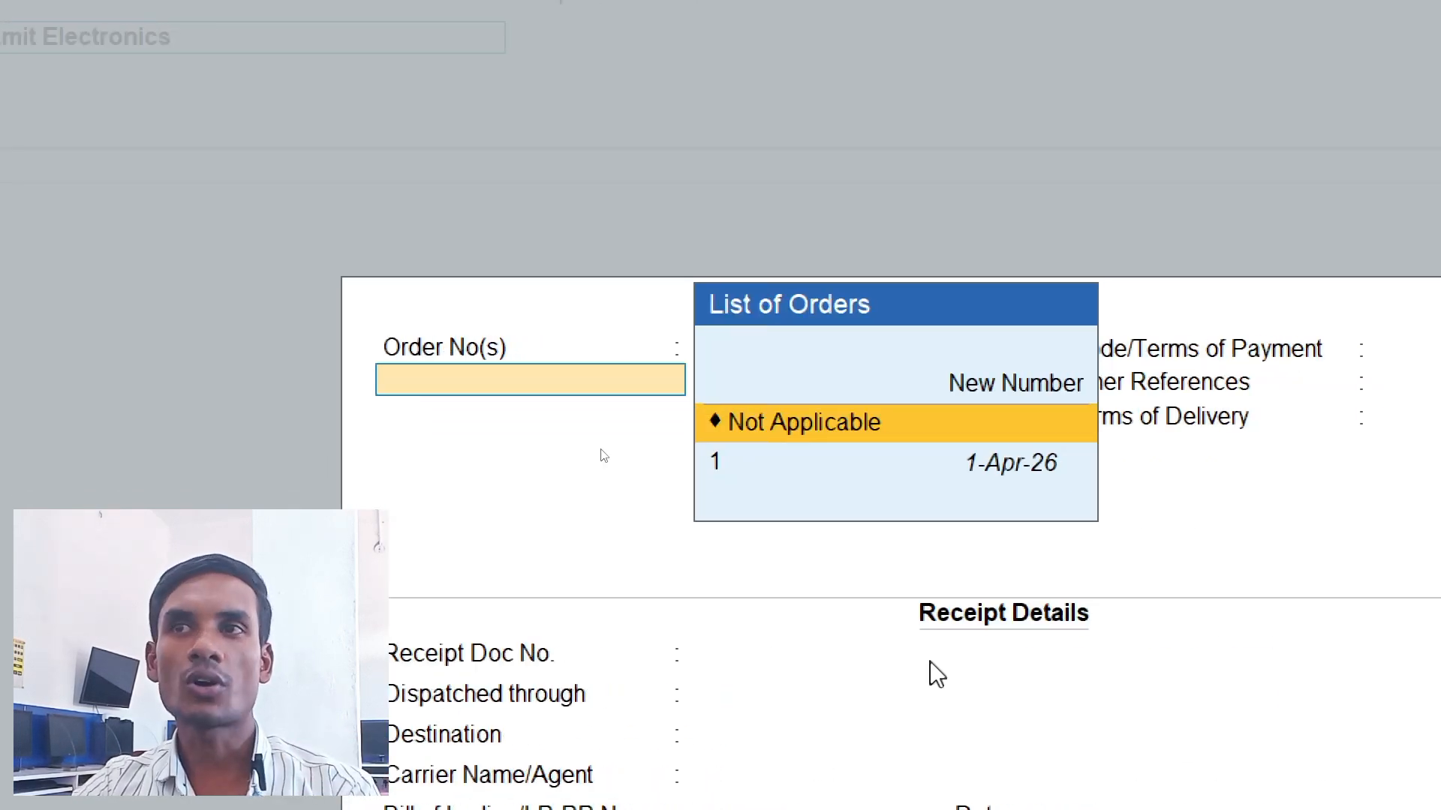
left_click(726, 466)
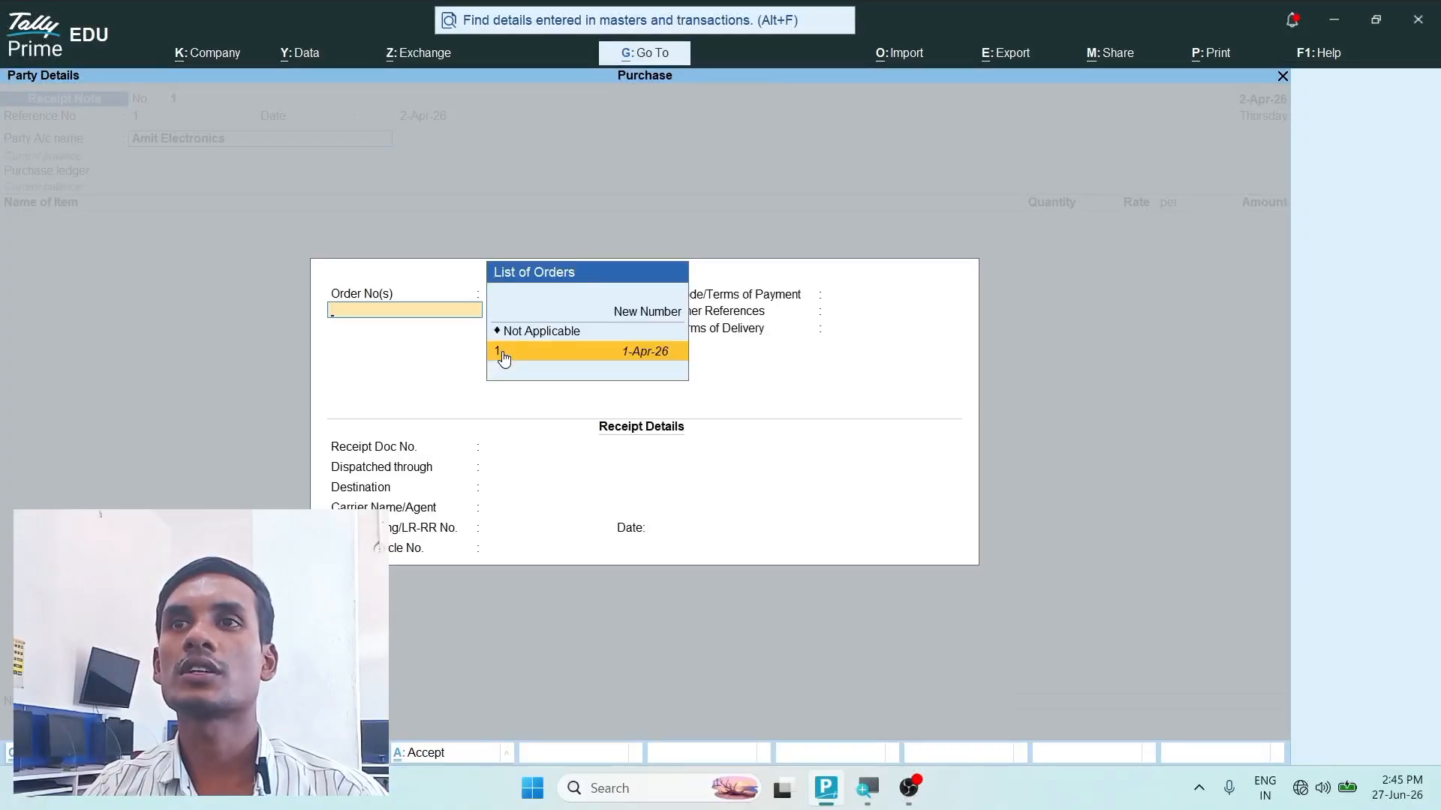
left_click(502, 358)
left_click(503, 358)
key("Return")
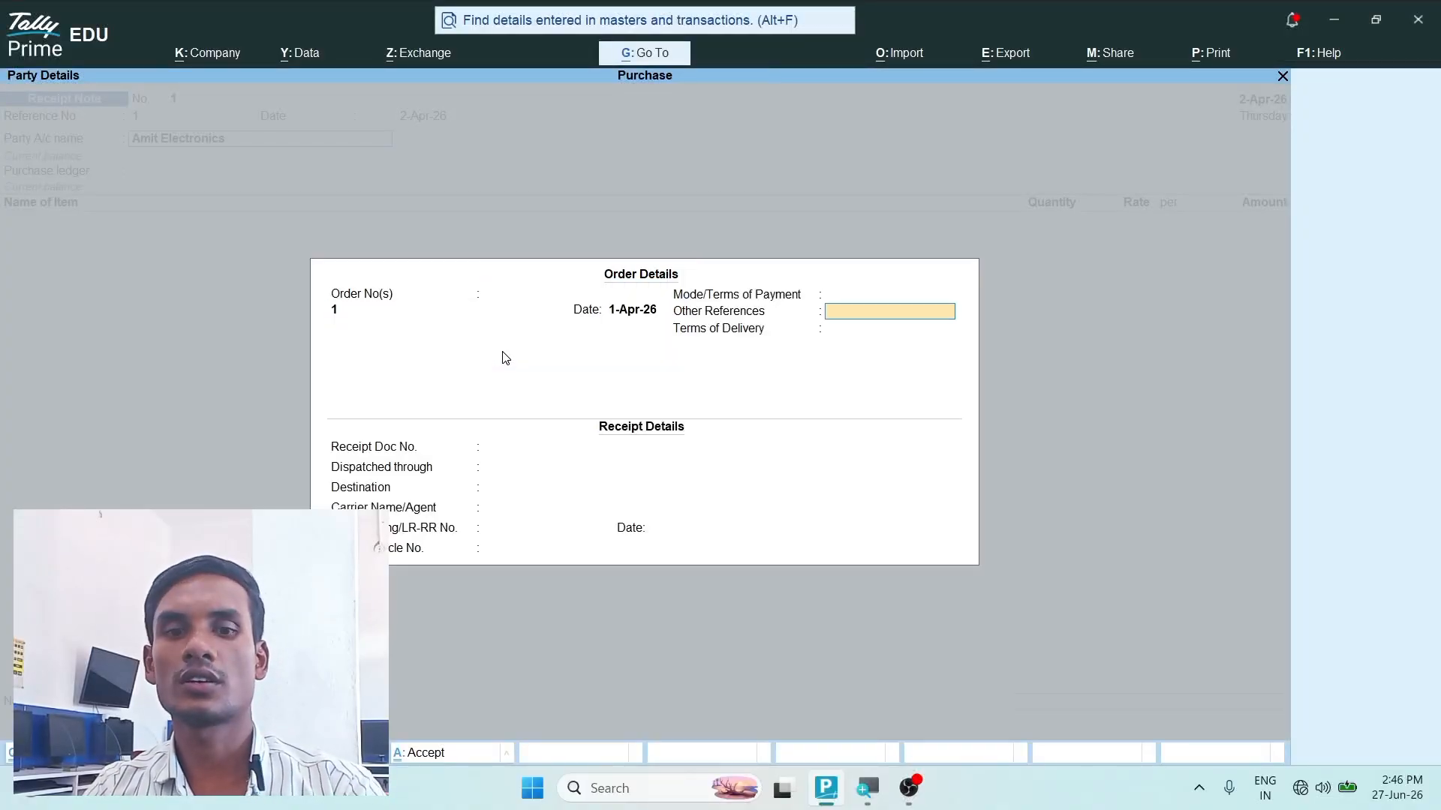
- Accept the receipt and party details without additions and keep Purchase Ac as the purchase ledger
key("Return")
key("Return")
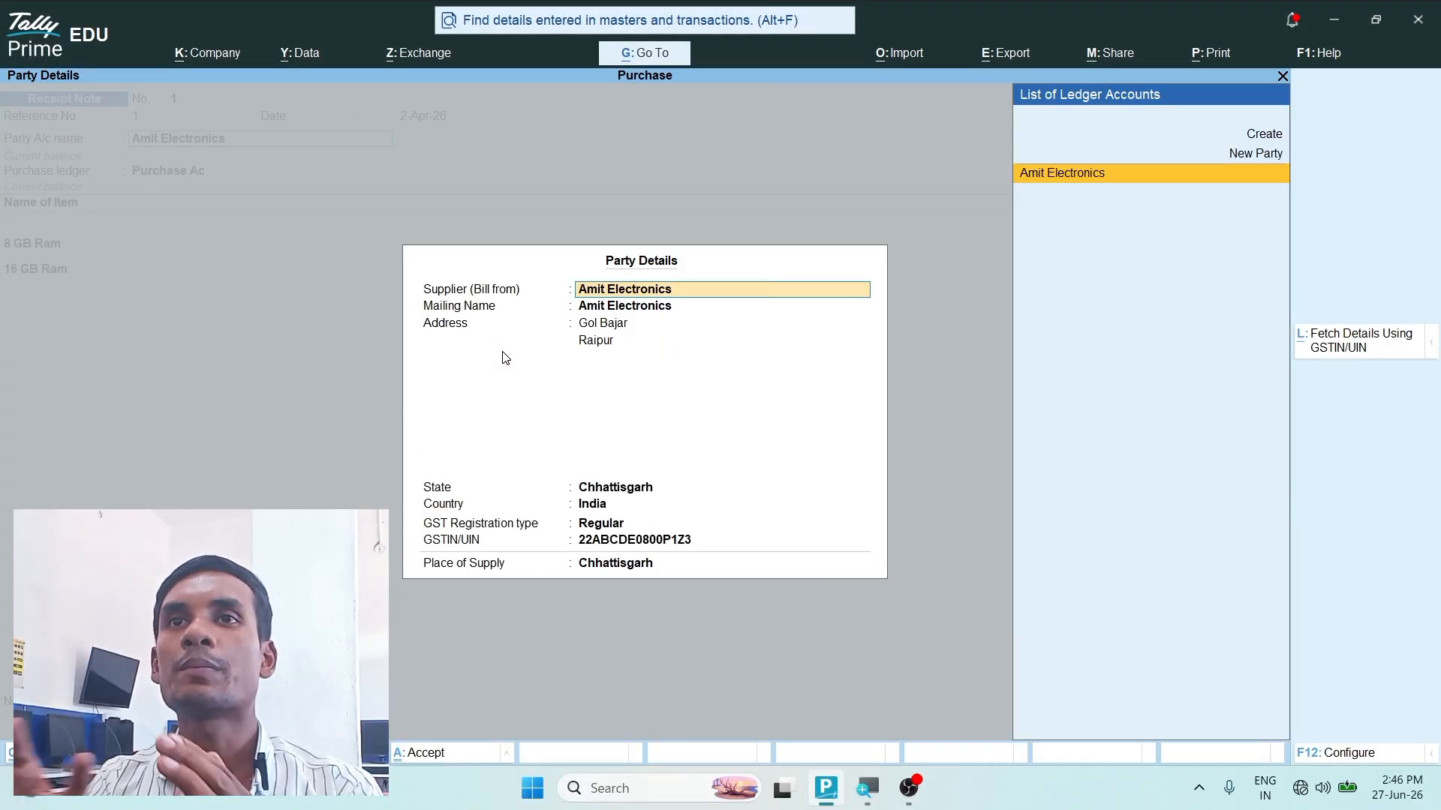
key("ctrl")
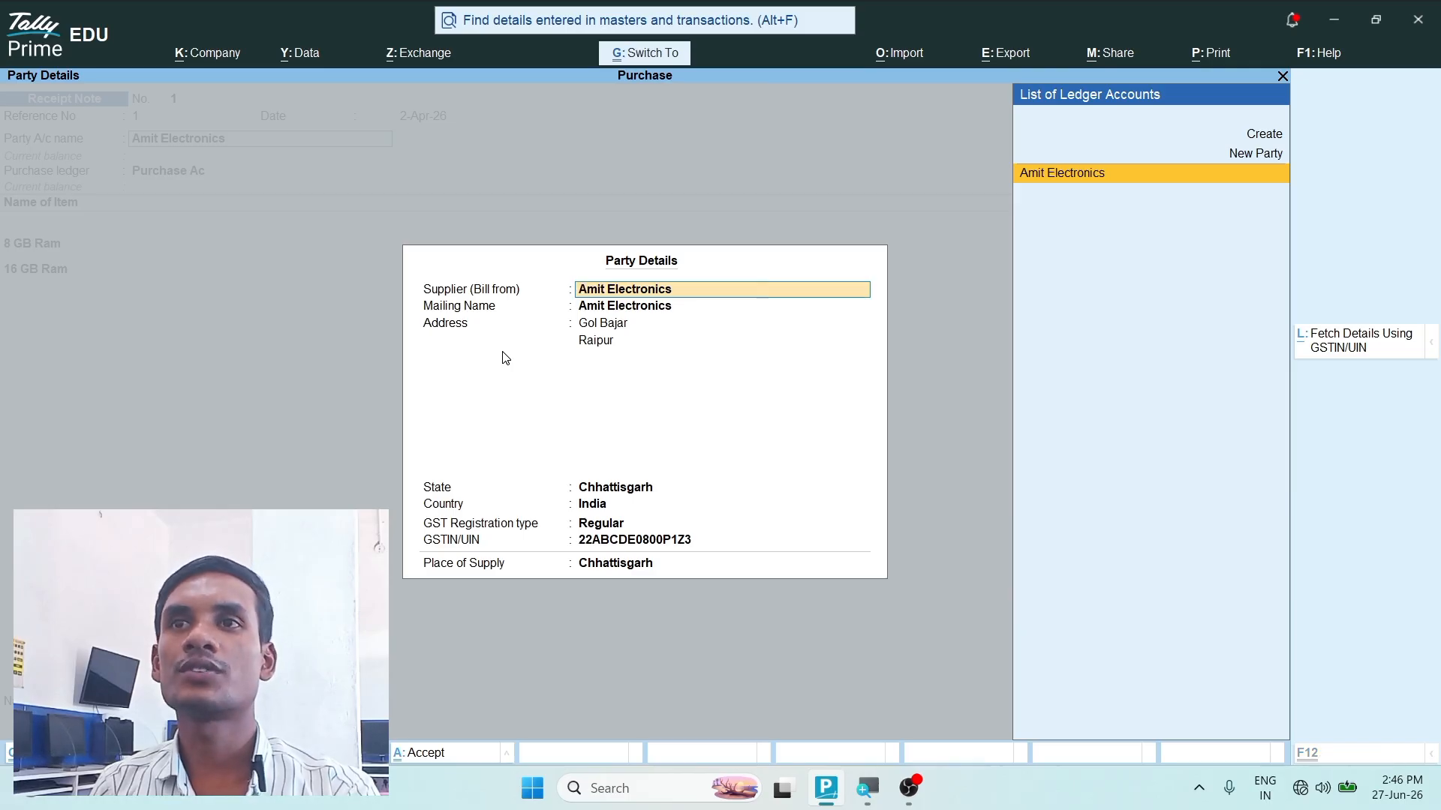
key("ctrl+a")
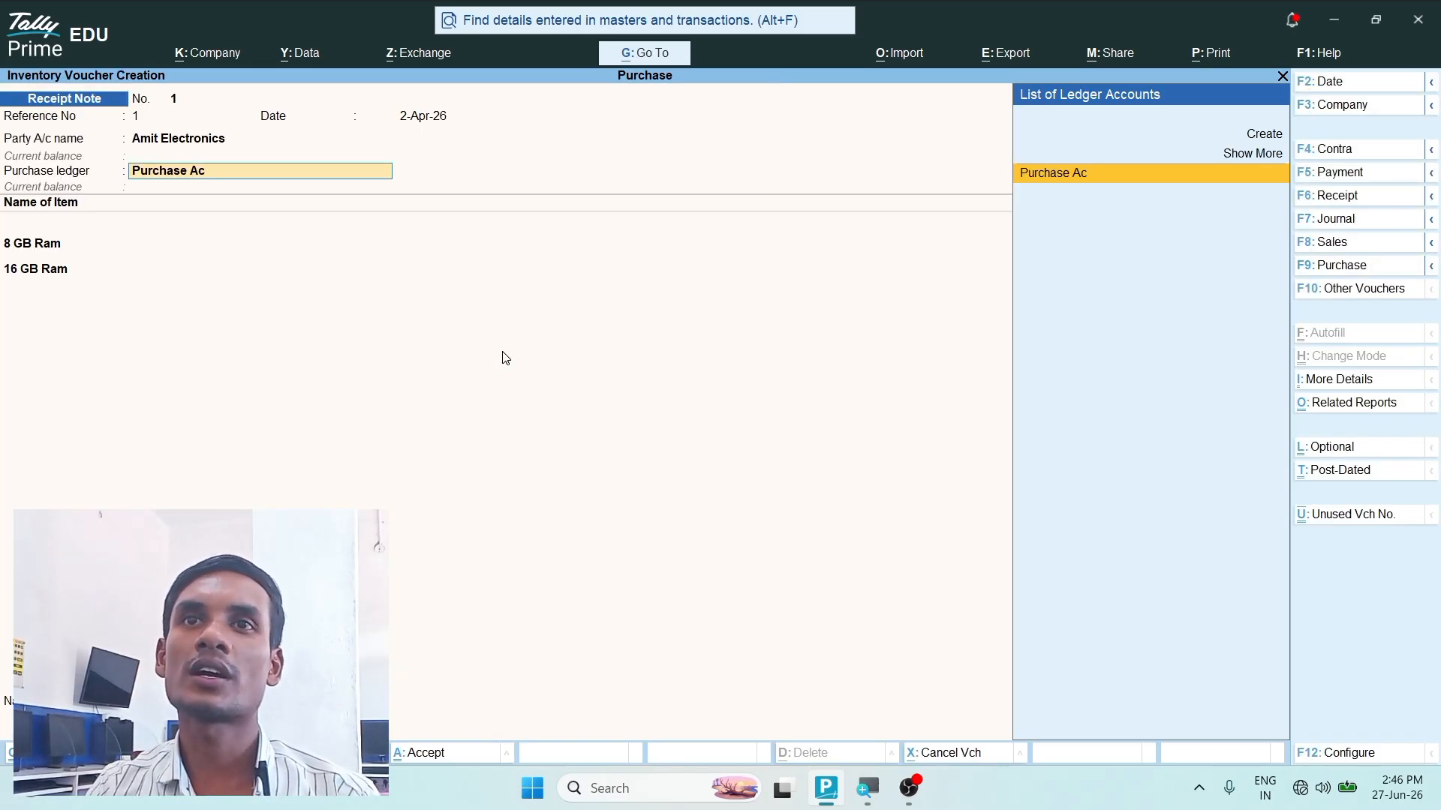
key("Return")
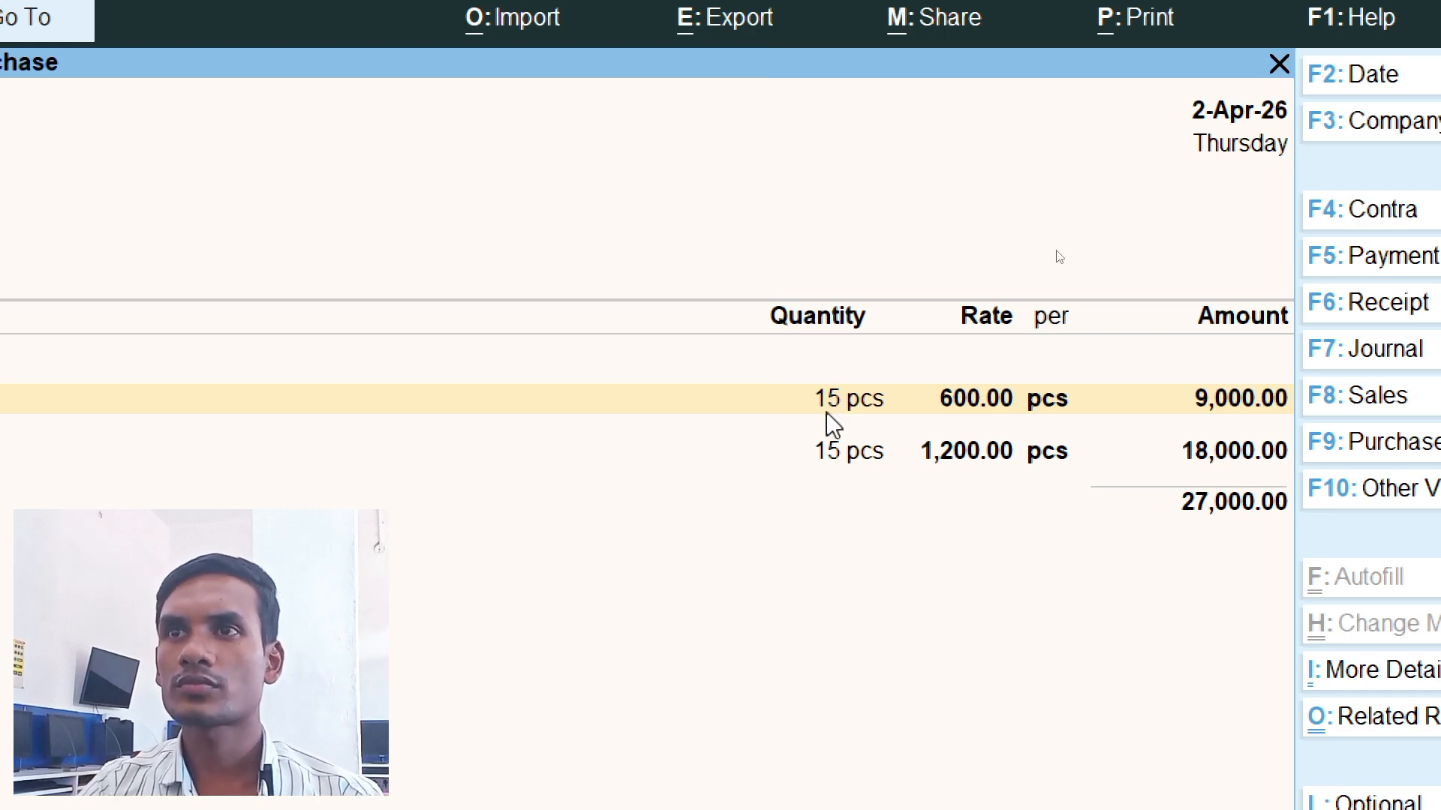
- Allocate 10 pcs of 8 GB Ram at 600 per pcs to tracking number 1 and order number 1
key("Return")
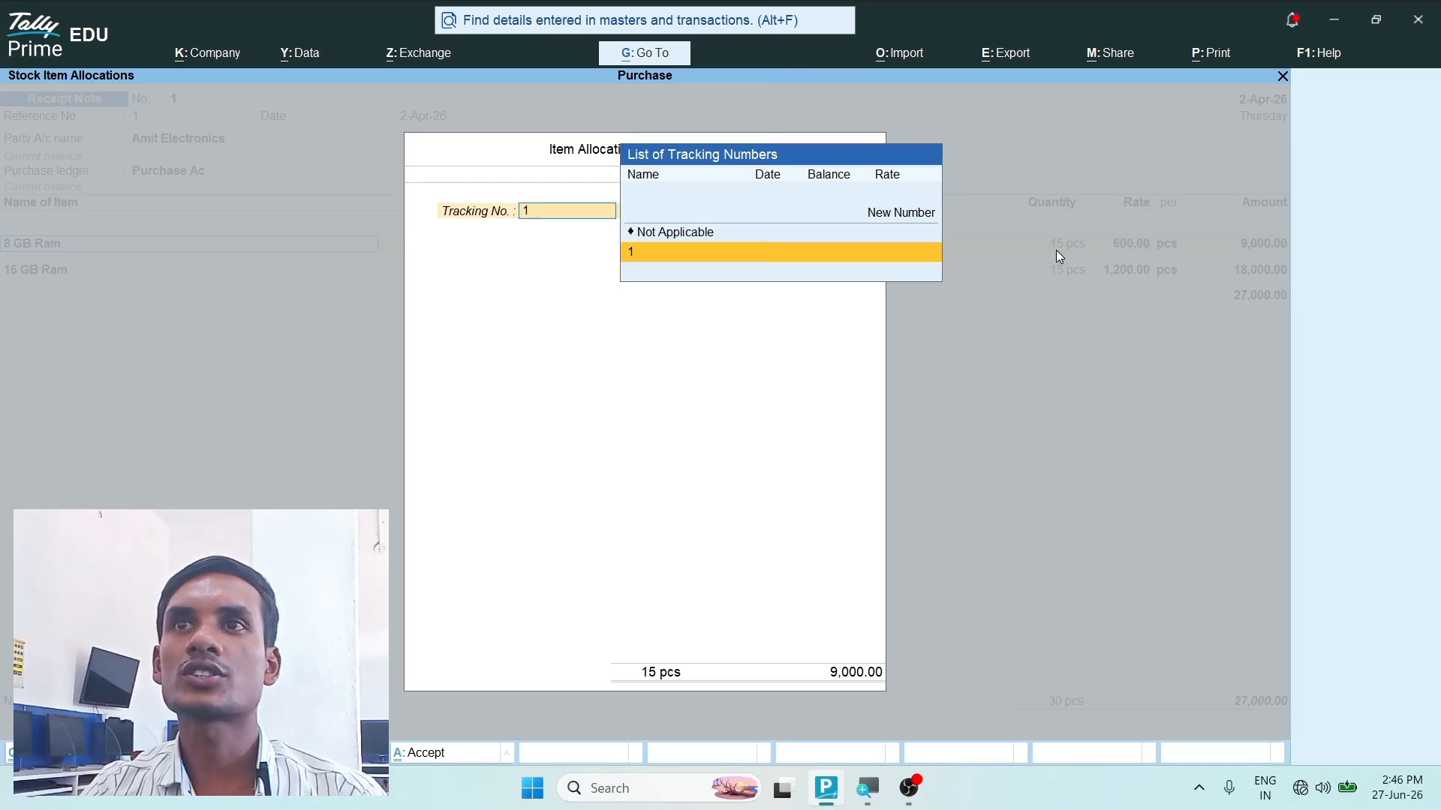
key("Return")
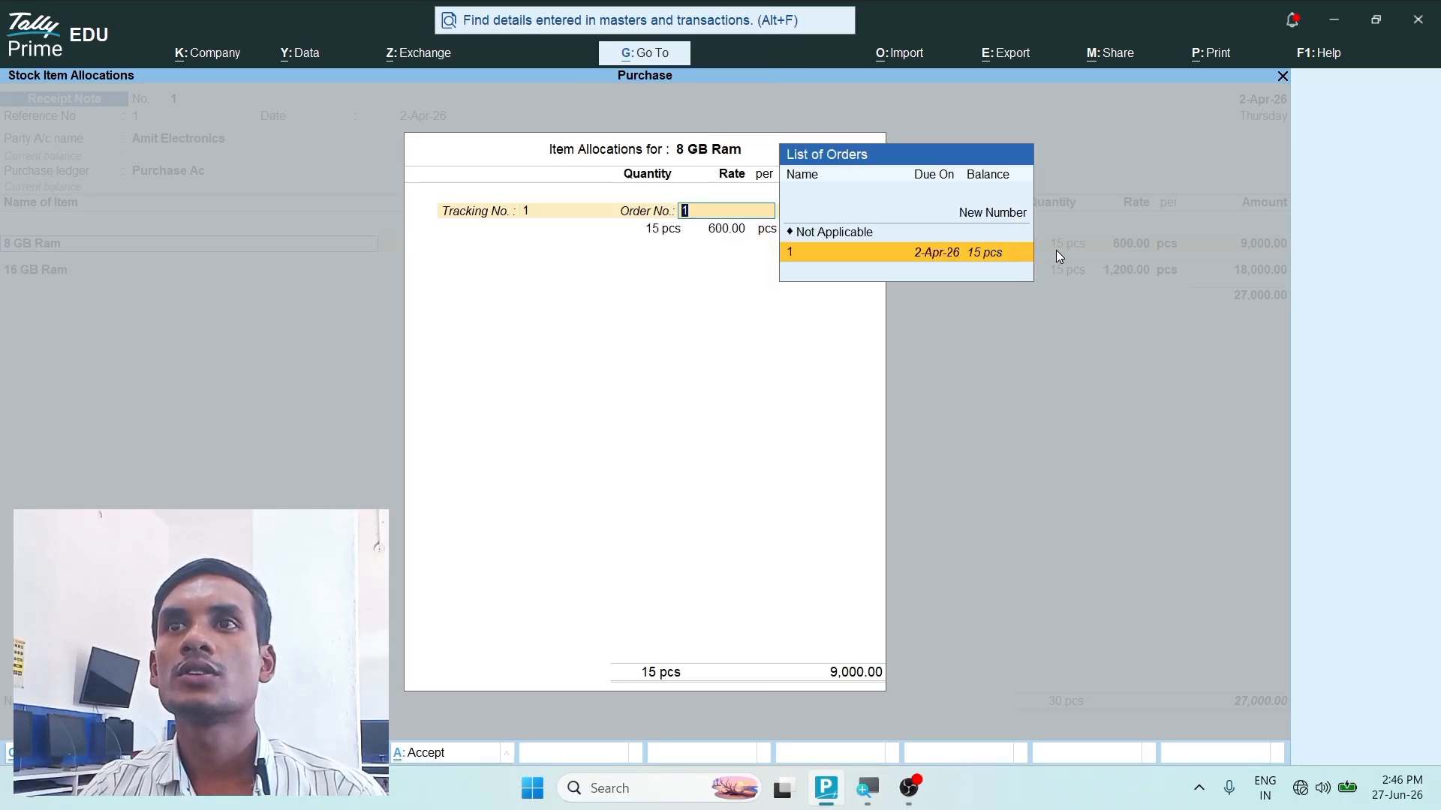
key("Return")
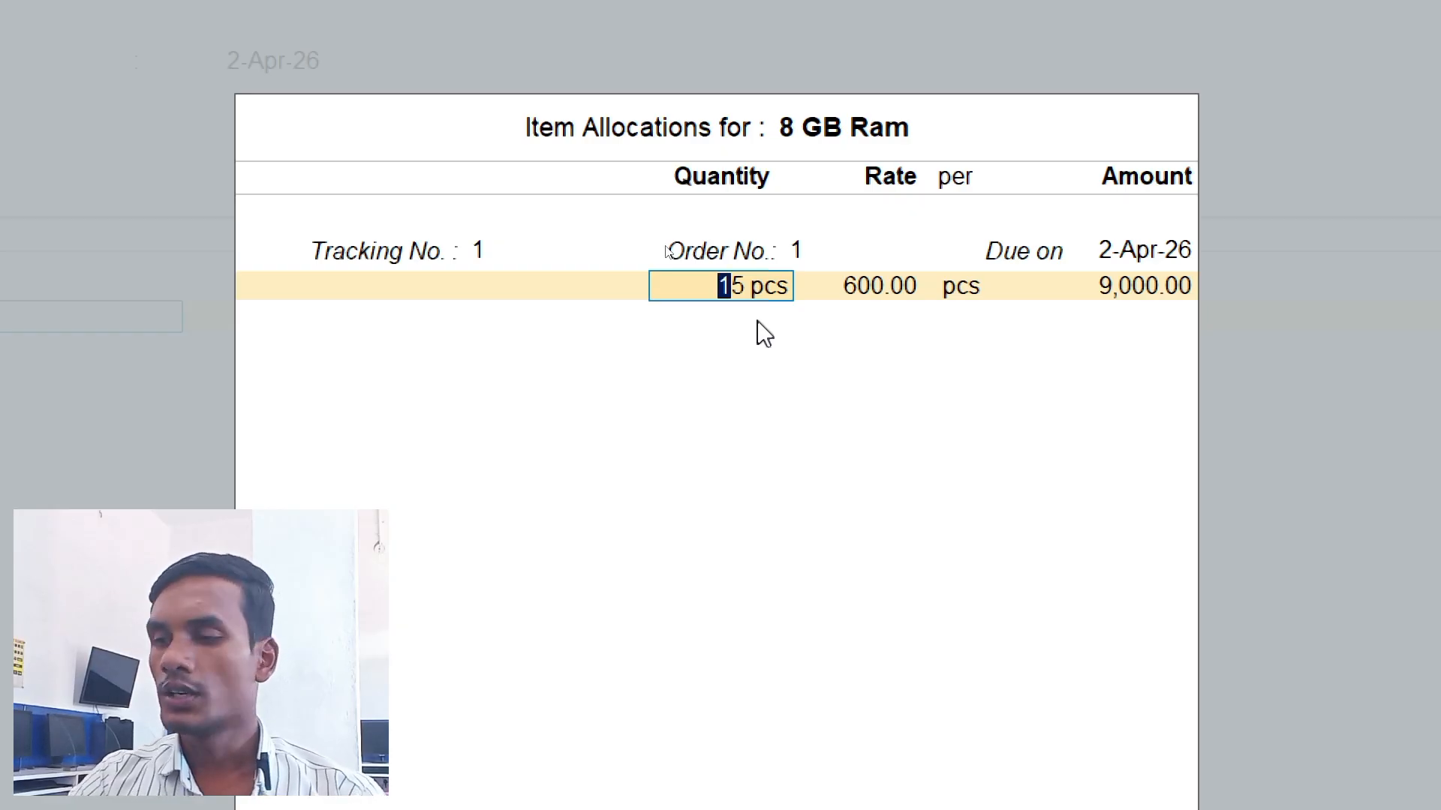
type("10")
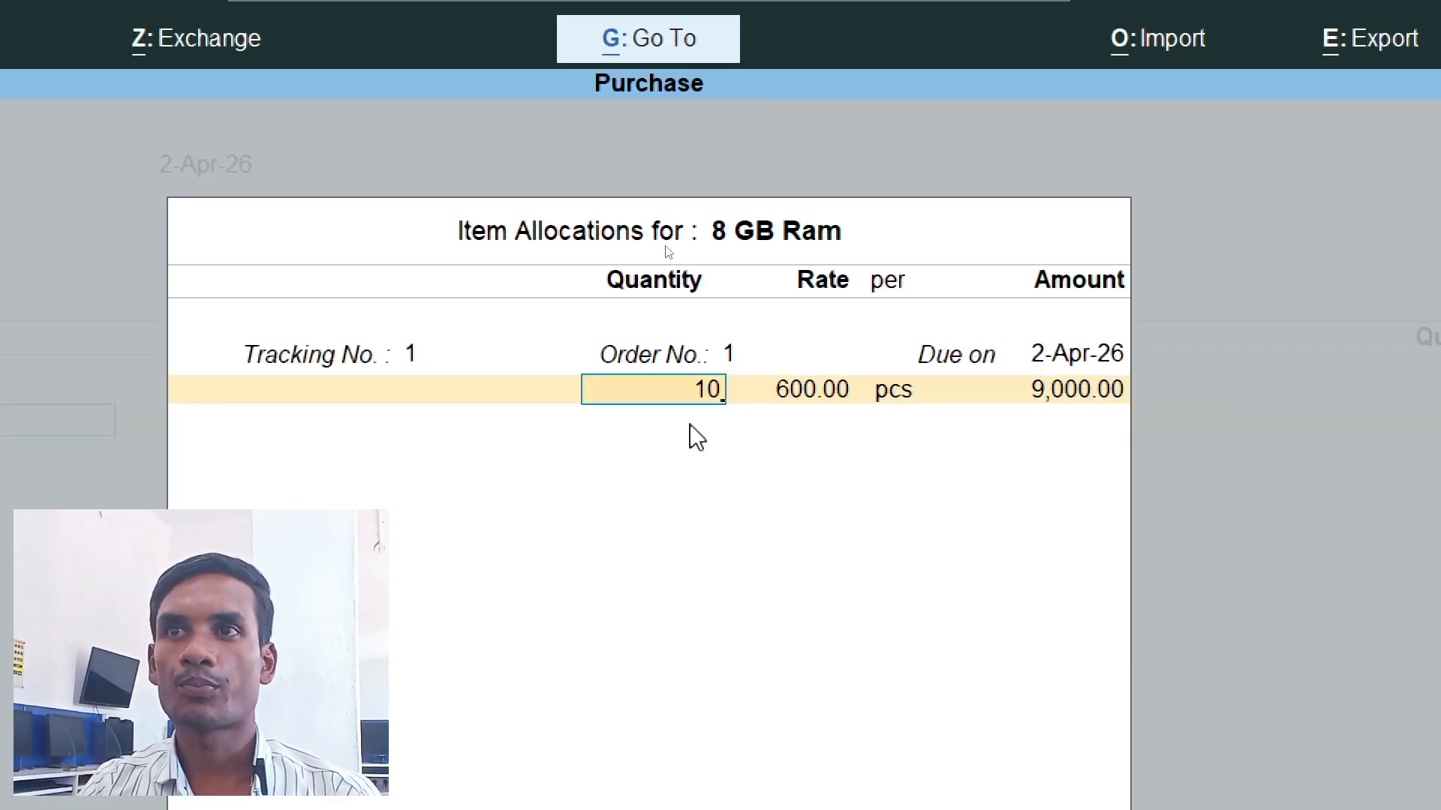
key("Return")
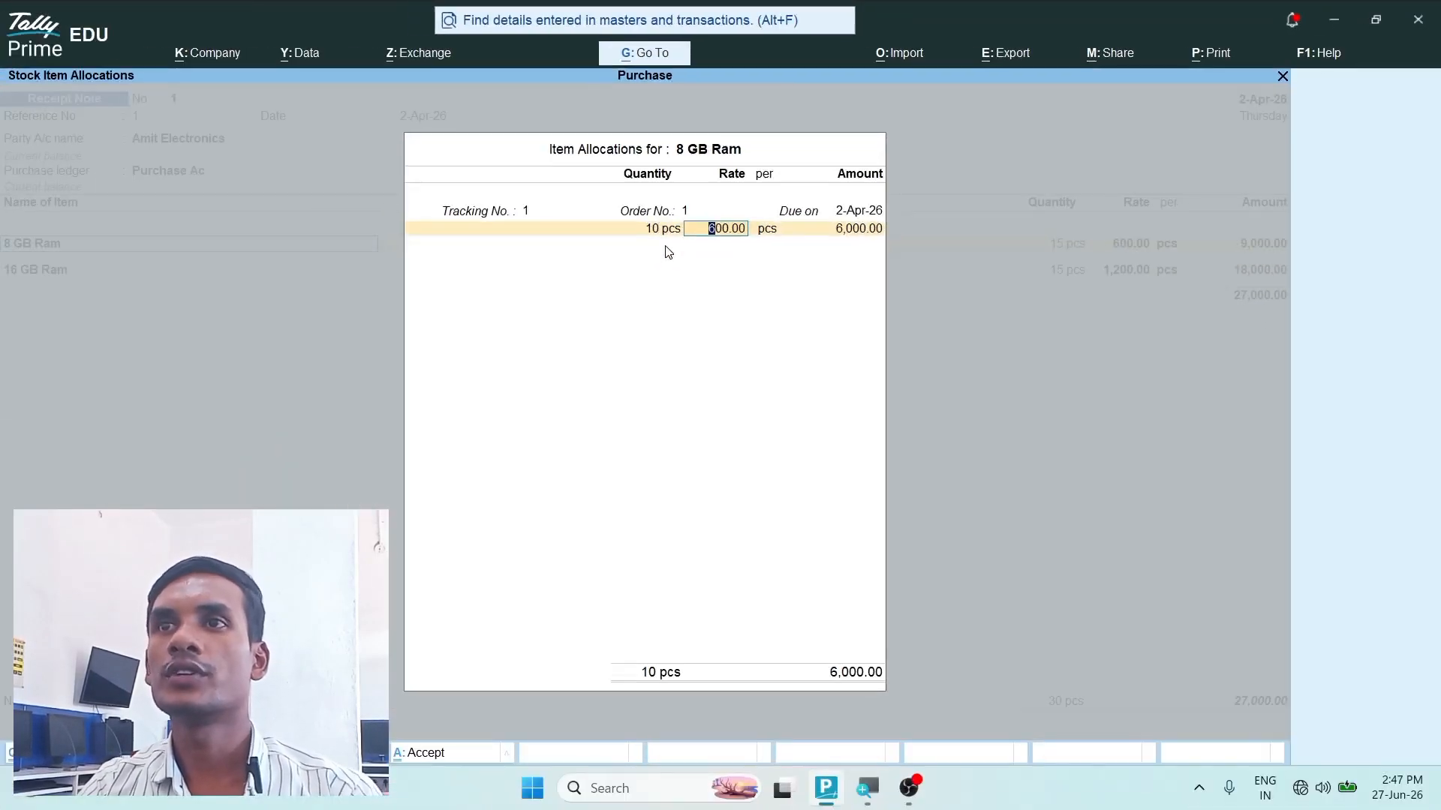
key("Return")
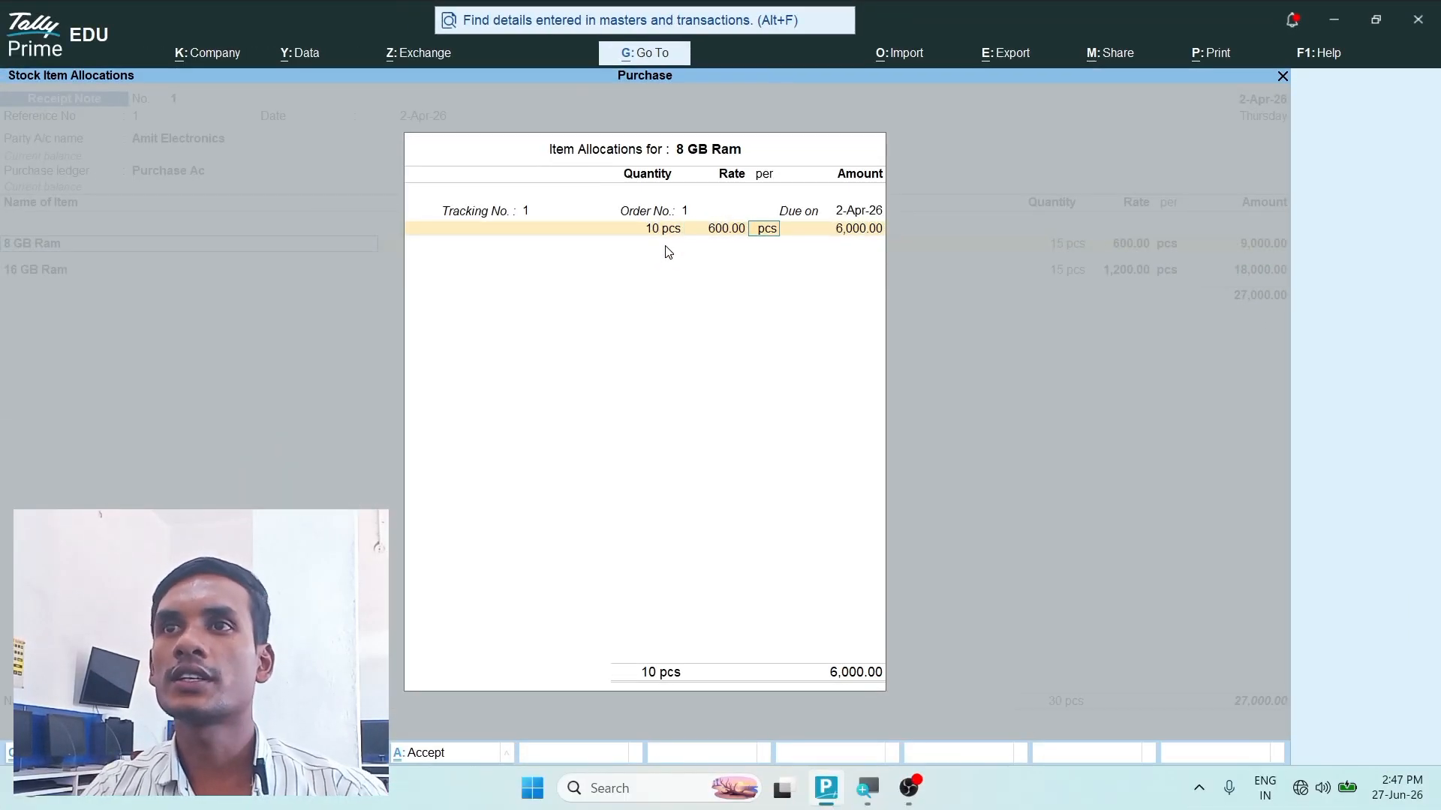
key("Return")
key("Return")
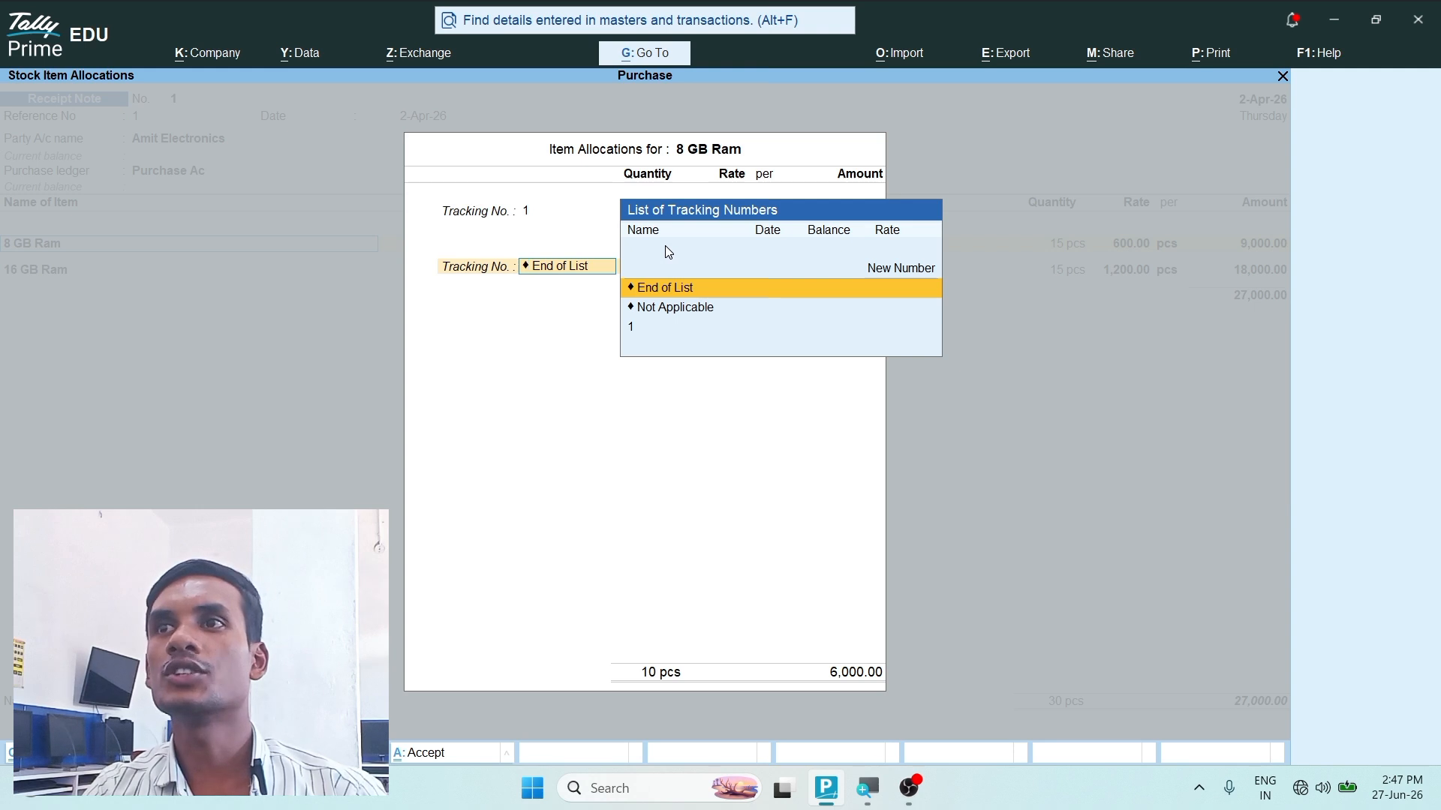
key("Return")
key("Return")
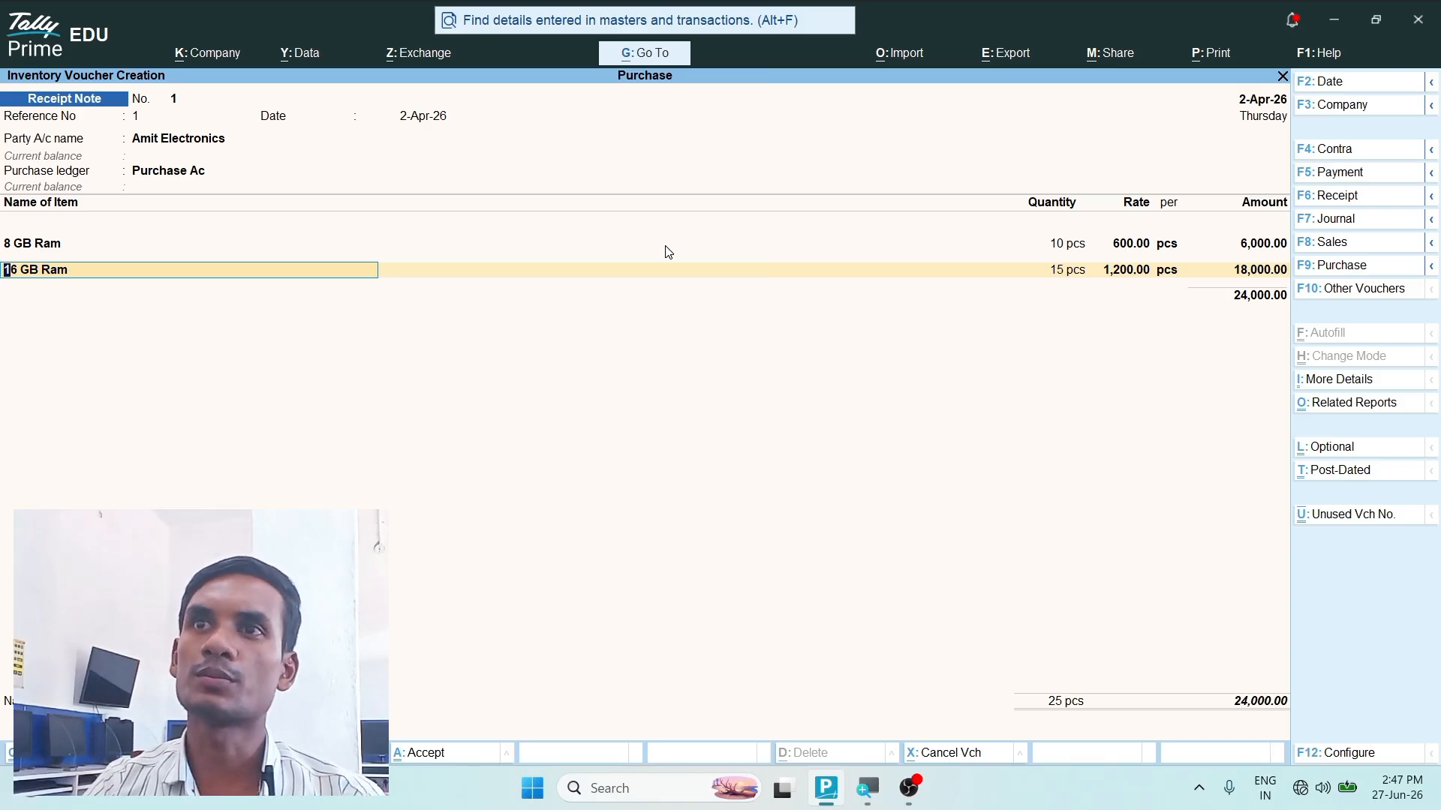
- Allocate 15 pcs of 16 GB Ram at 1,200 per pcs to tracking number 1 and order number 1
key("Return")
key("Return")
key("Return")
key("Return")
key("Return")
key("Return")
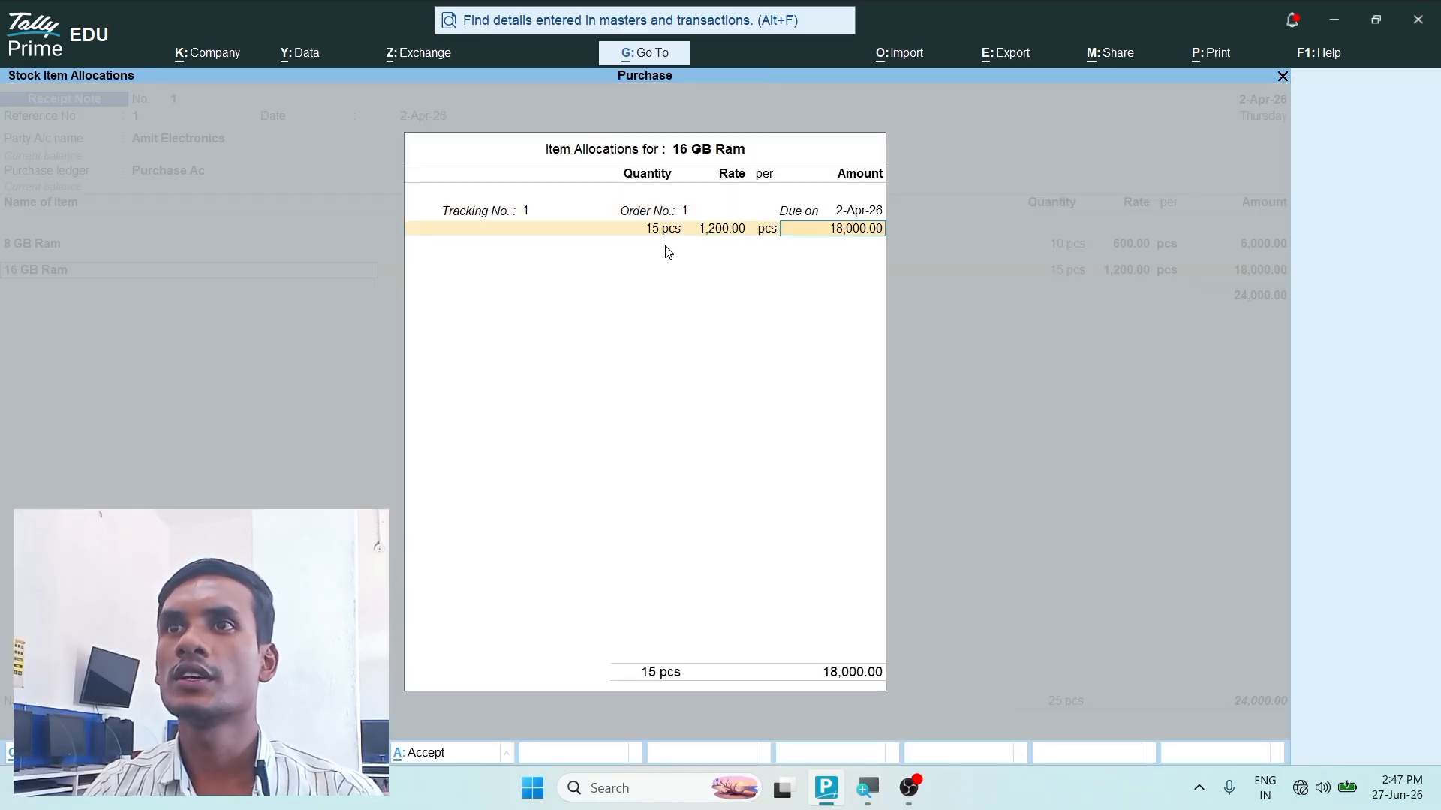
- End the item list, save the receipt note without a narration, and return to the Gateway of Tally
key("Return")
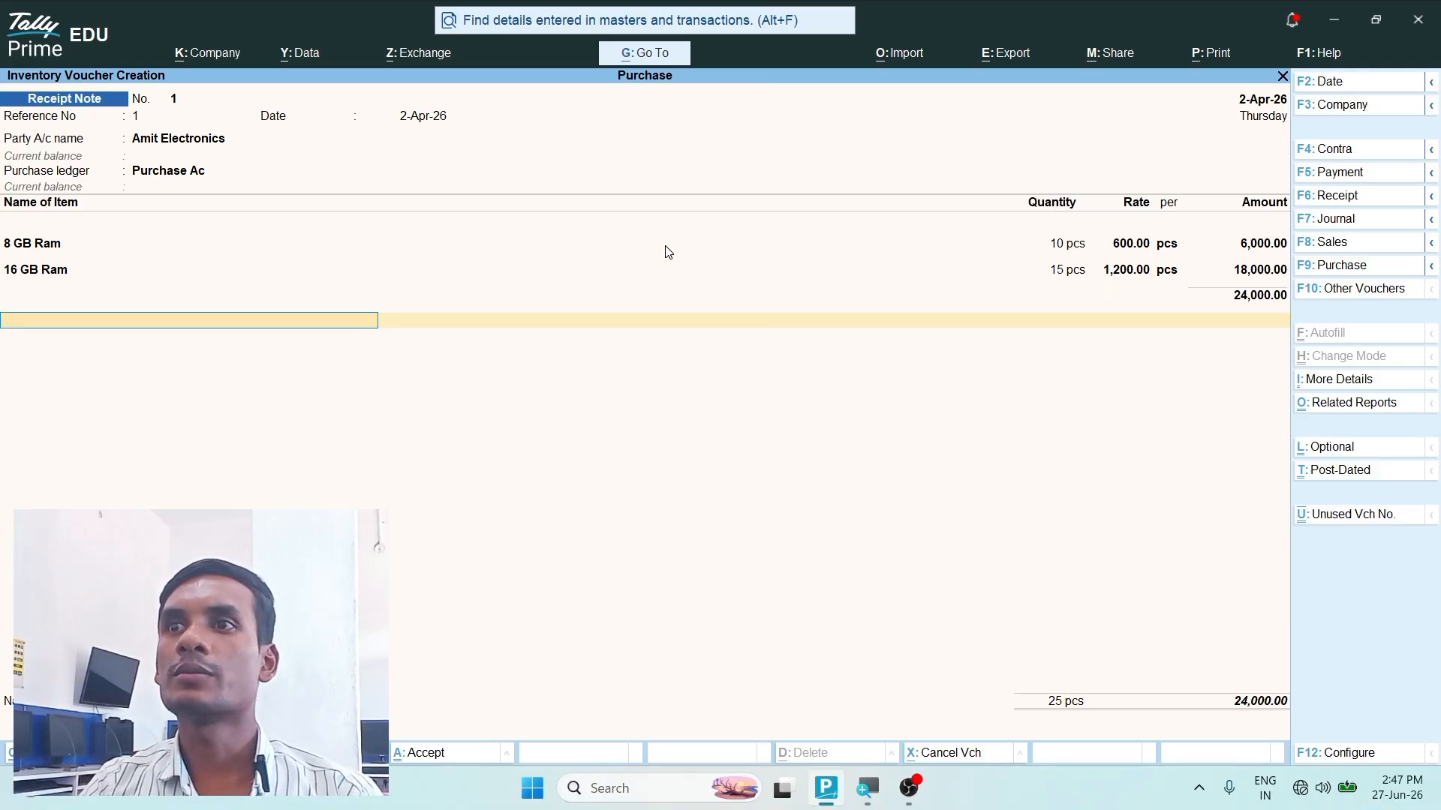
key("Return")
key("Return")
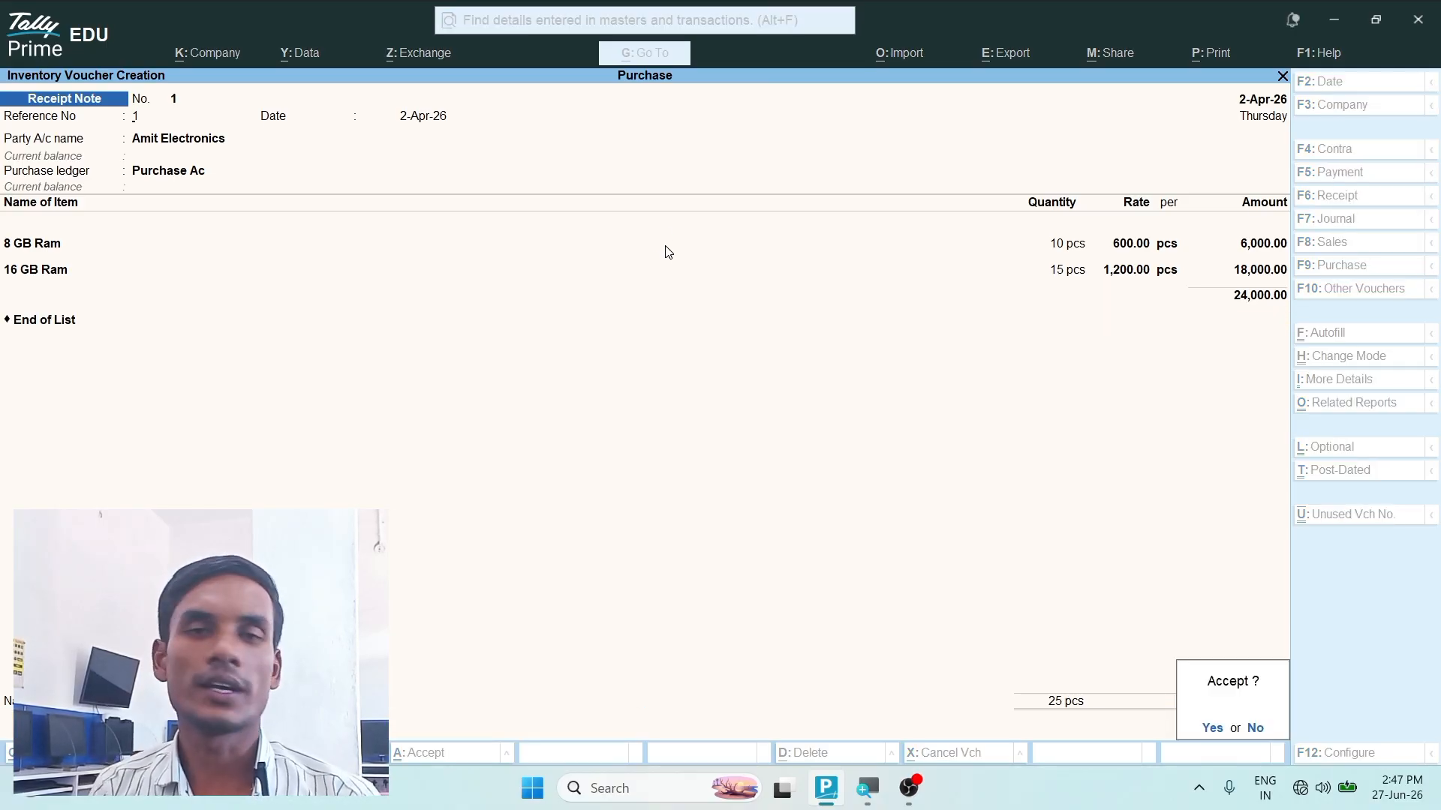
key("Return")
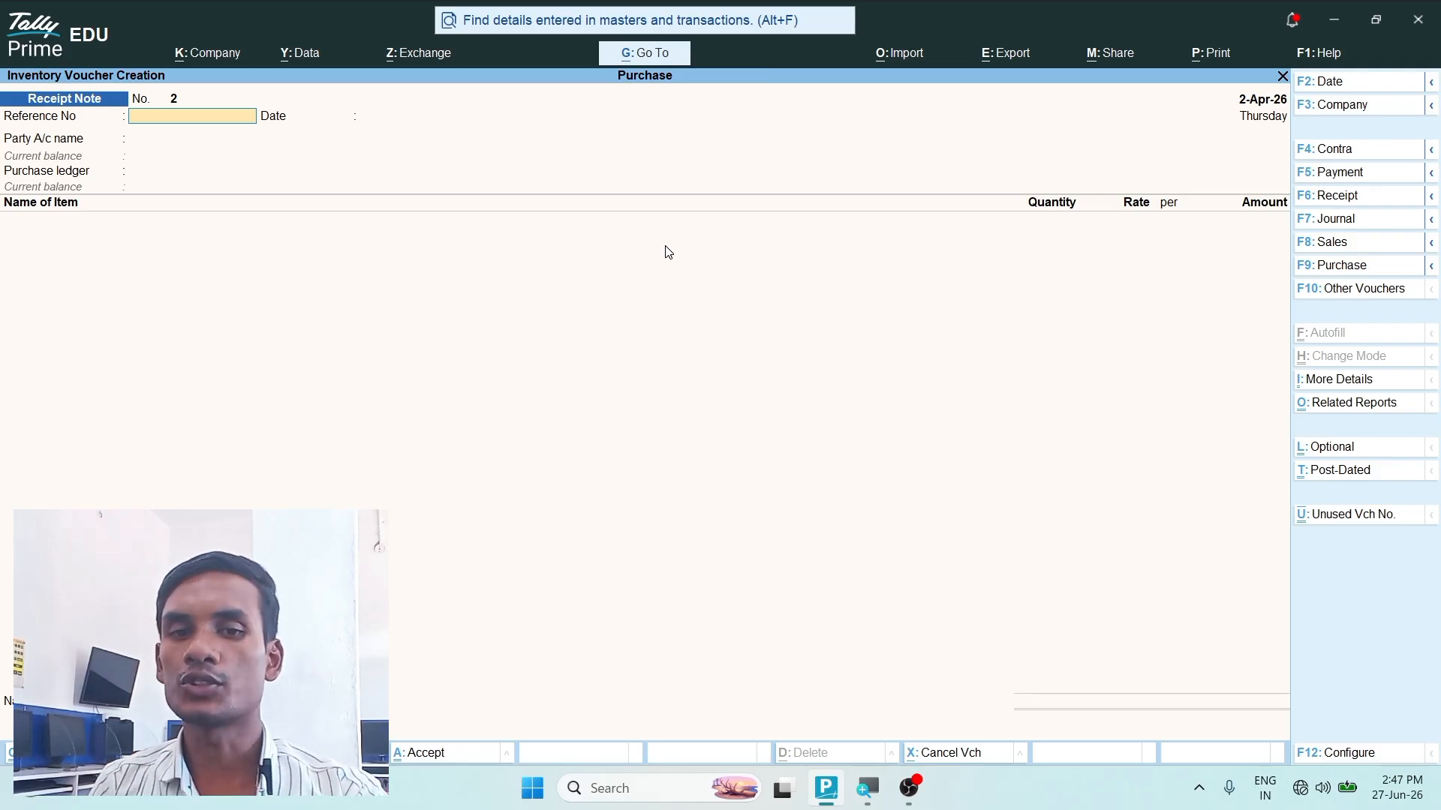
key("Escape")
key("y")
- Open the Stock Summary report to check the closing stock after the receipt note
key("Down")
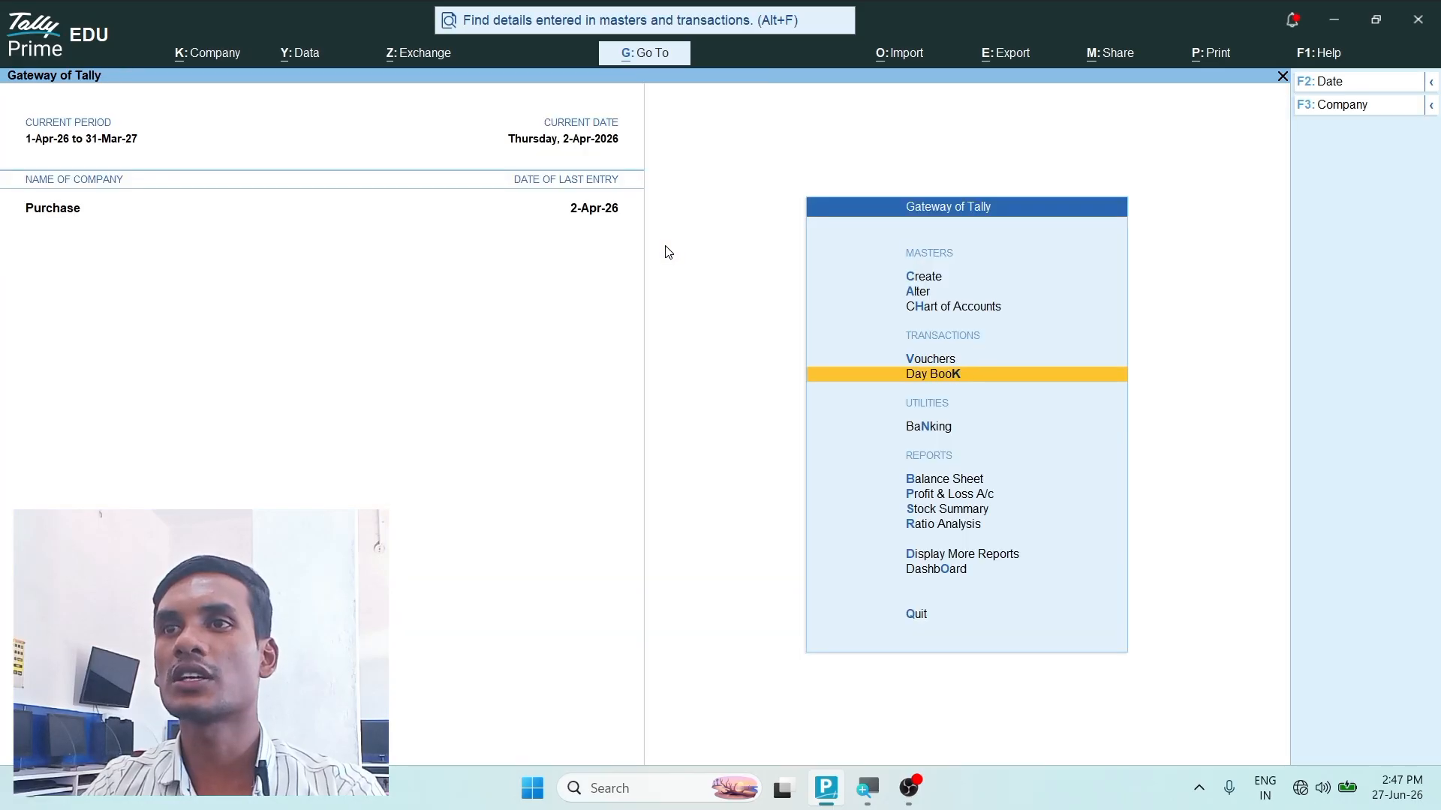
key("Down")
key("Down")
key("Down")
key("Down")
key("Return")
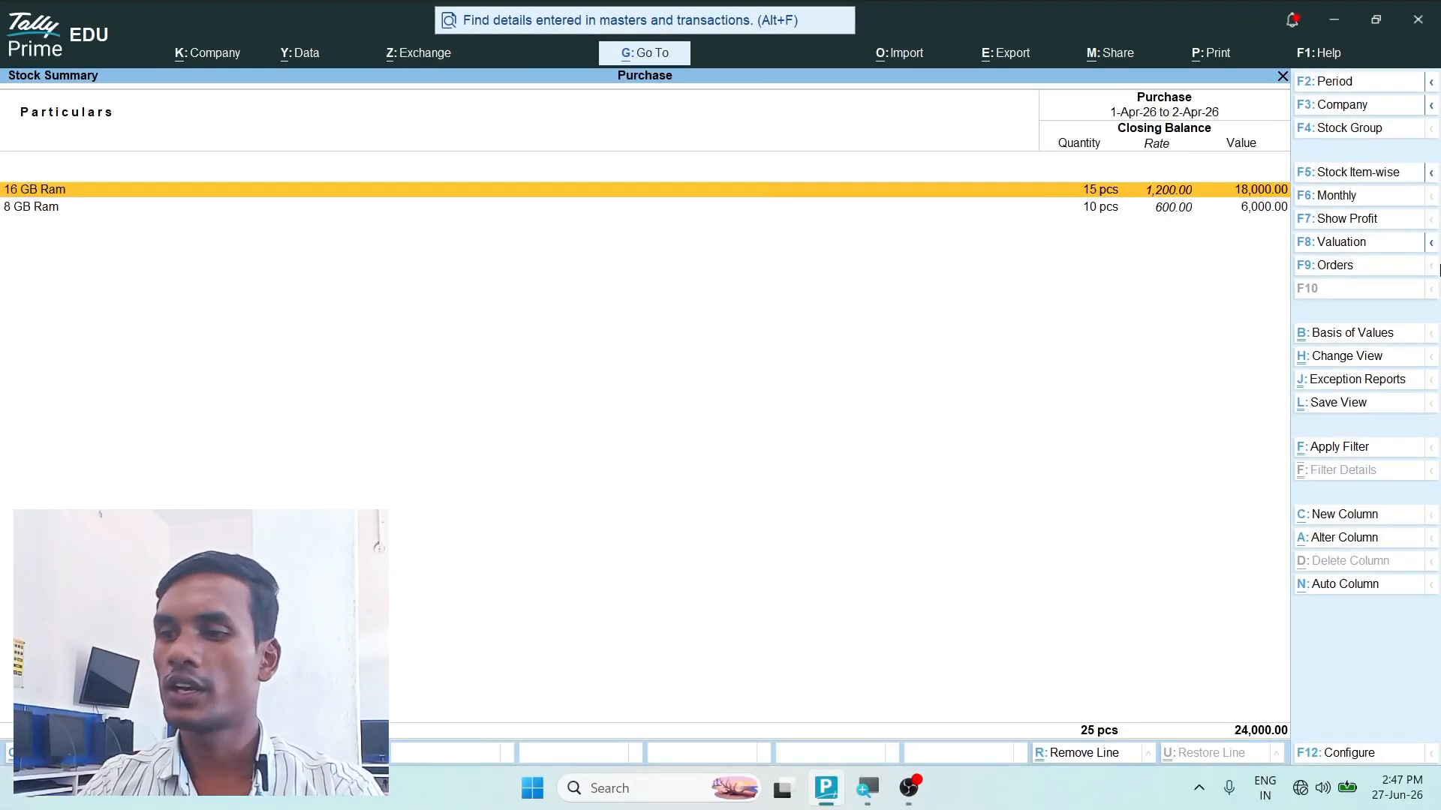
- Leave Stock Summary, start a new voucher, and activate the inactive Rejections Out voucher type for it
key("Escape")
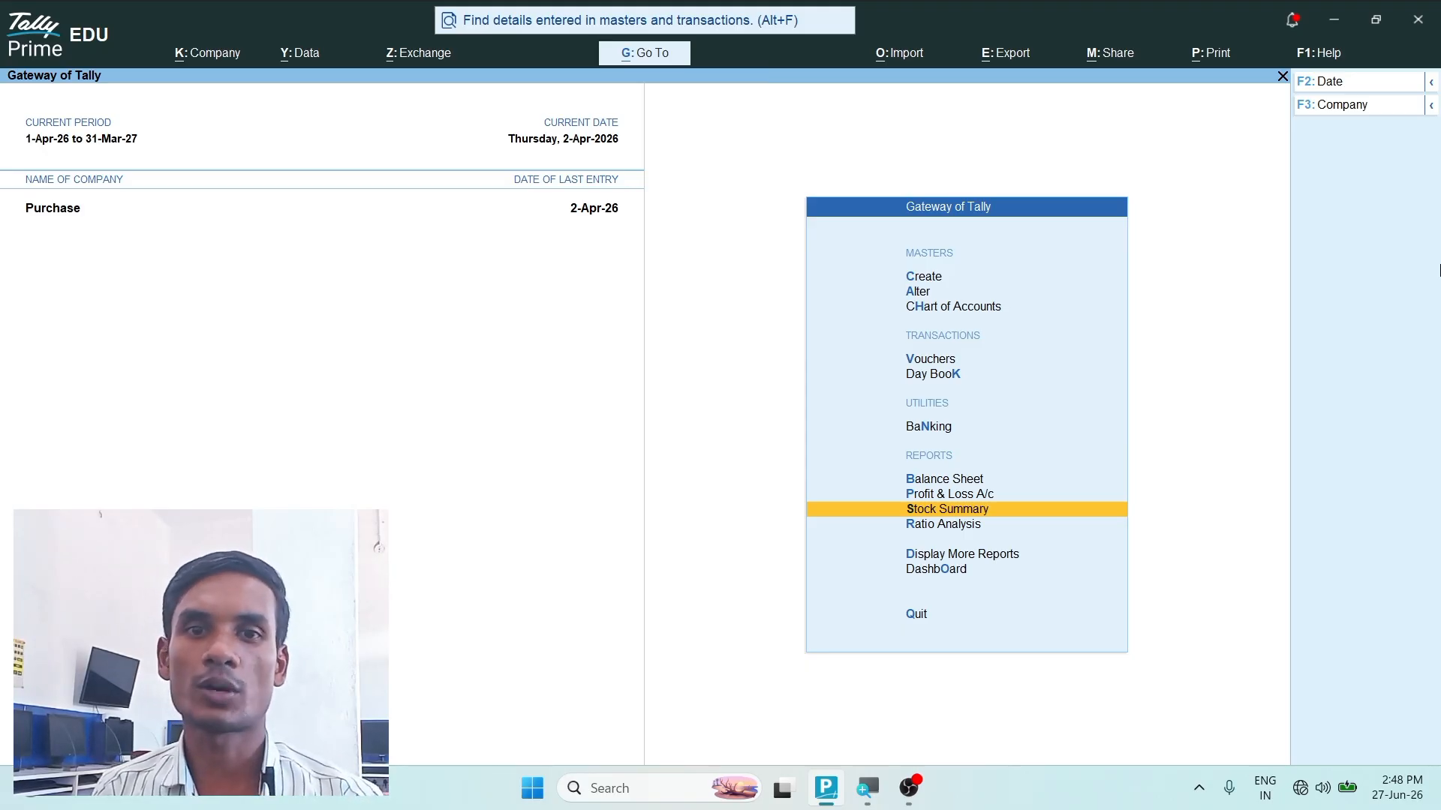
left_click(944, 362)
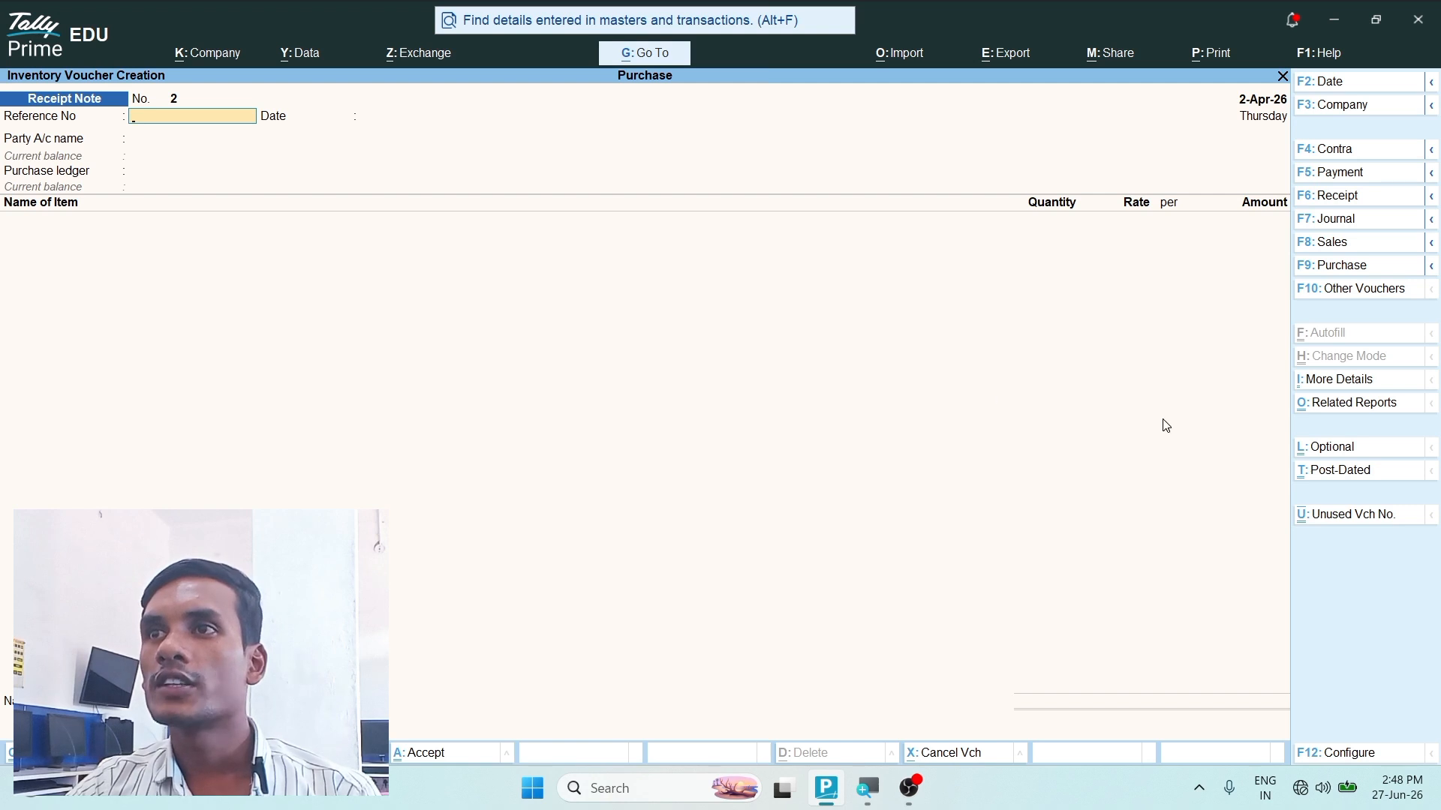
left_click(1353, 297)
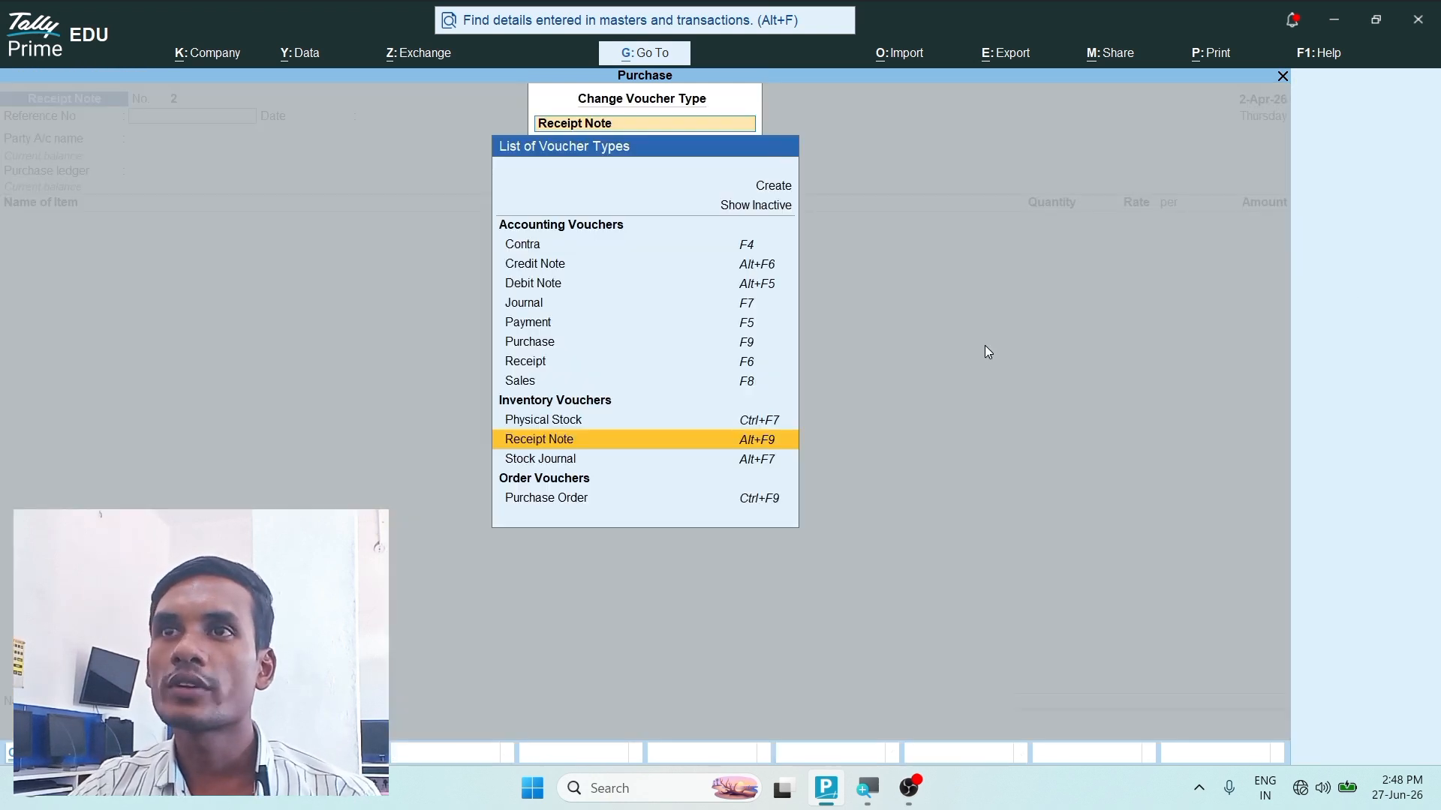
left_click(761, 213)
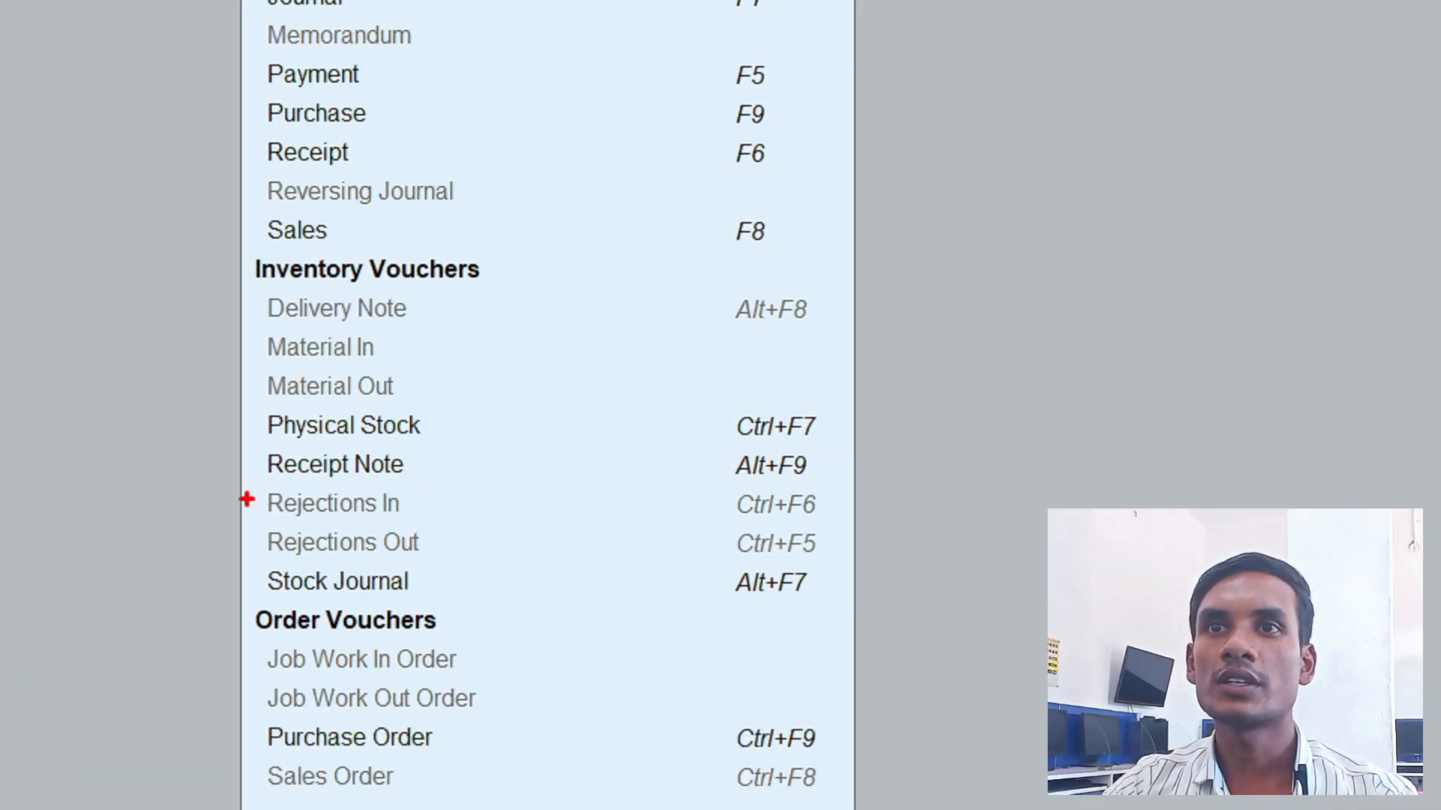
mouse_move(237, 530)
left_mouse_down()
mouse_move(528, 571)
mouse_move(851, 570)
left_mouse_up()
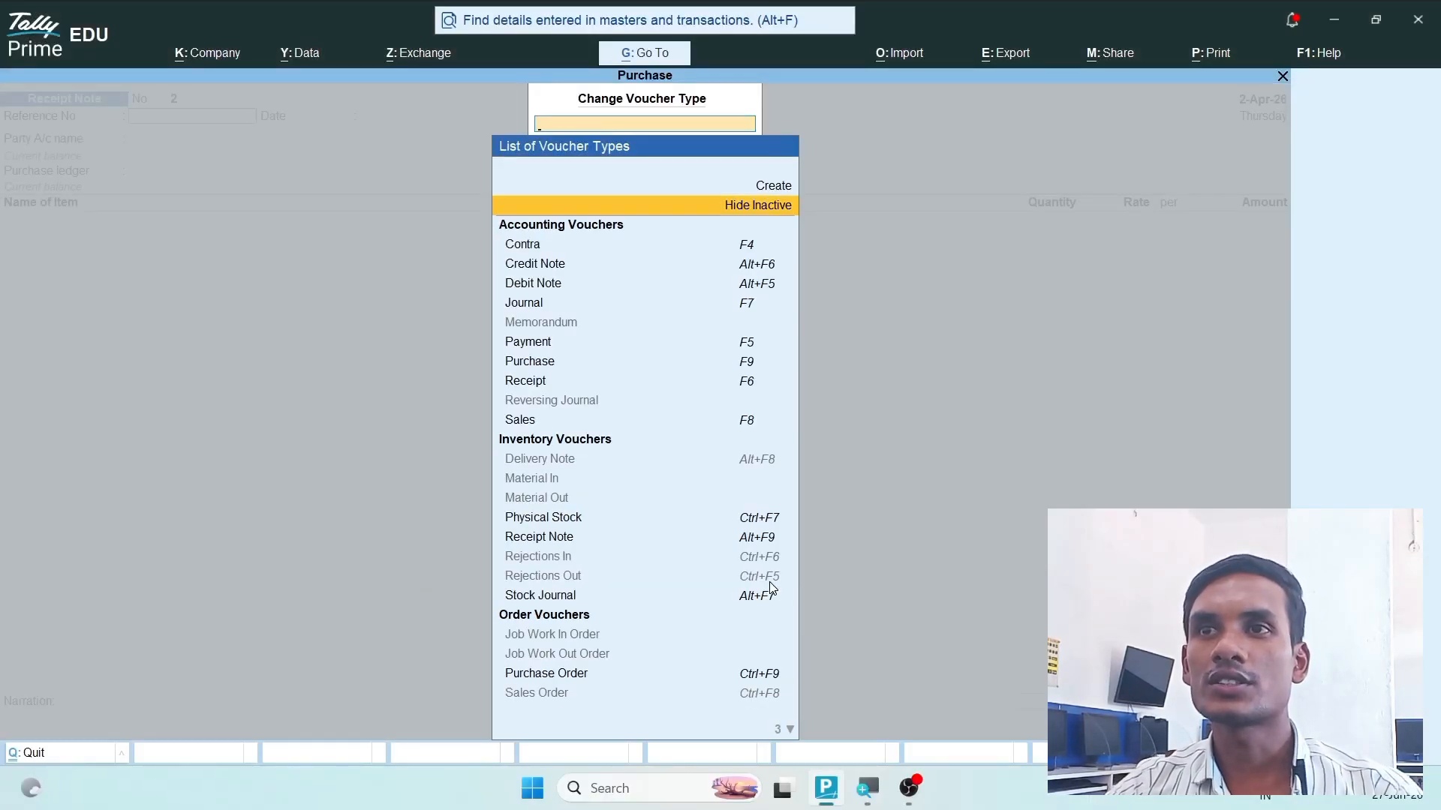
left_click(776, 545)
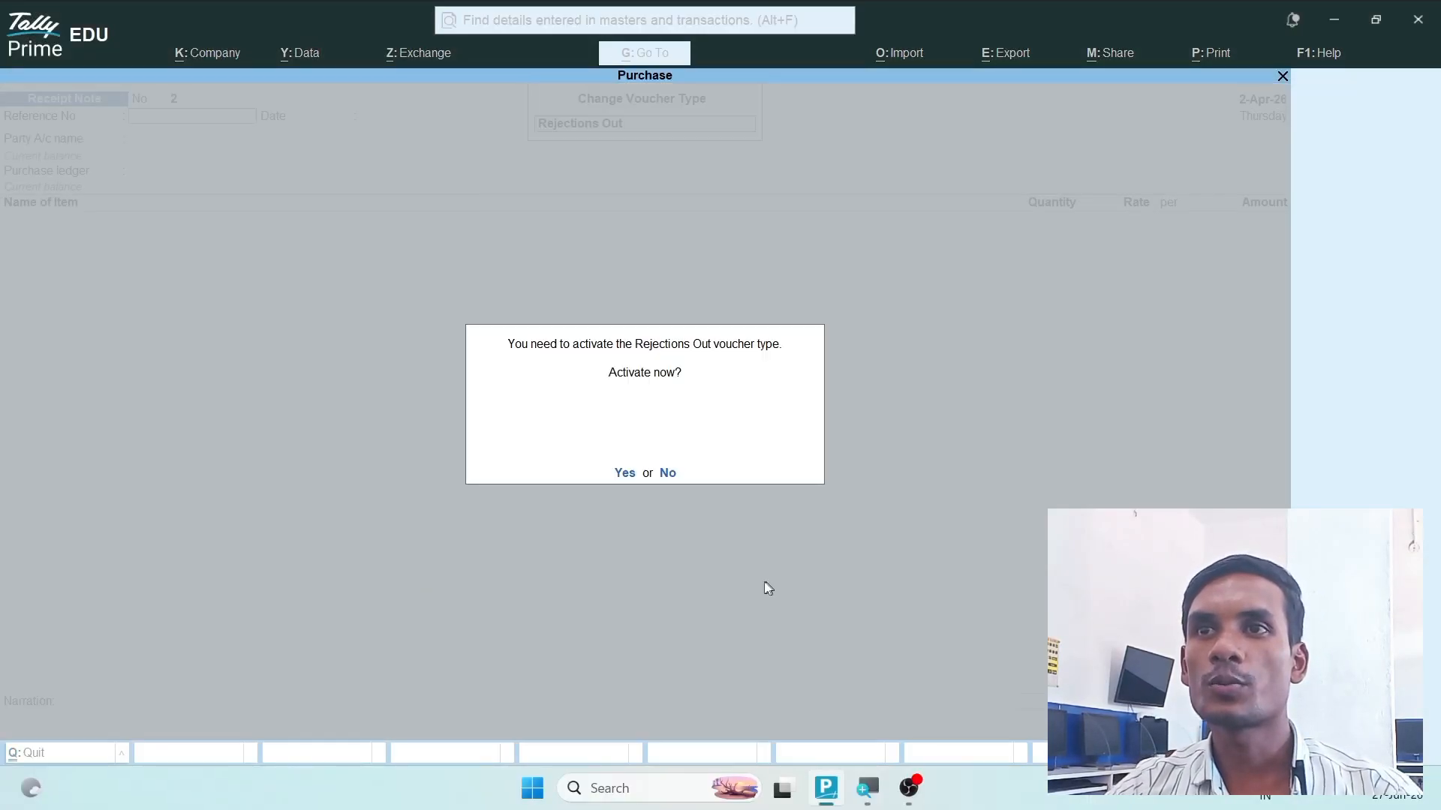
left_click(624, 473)
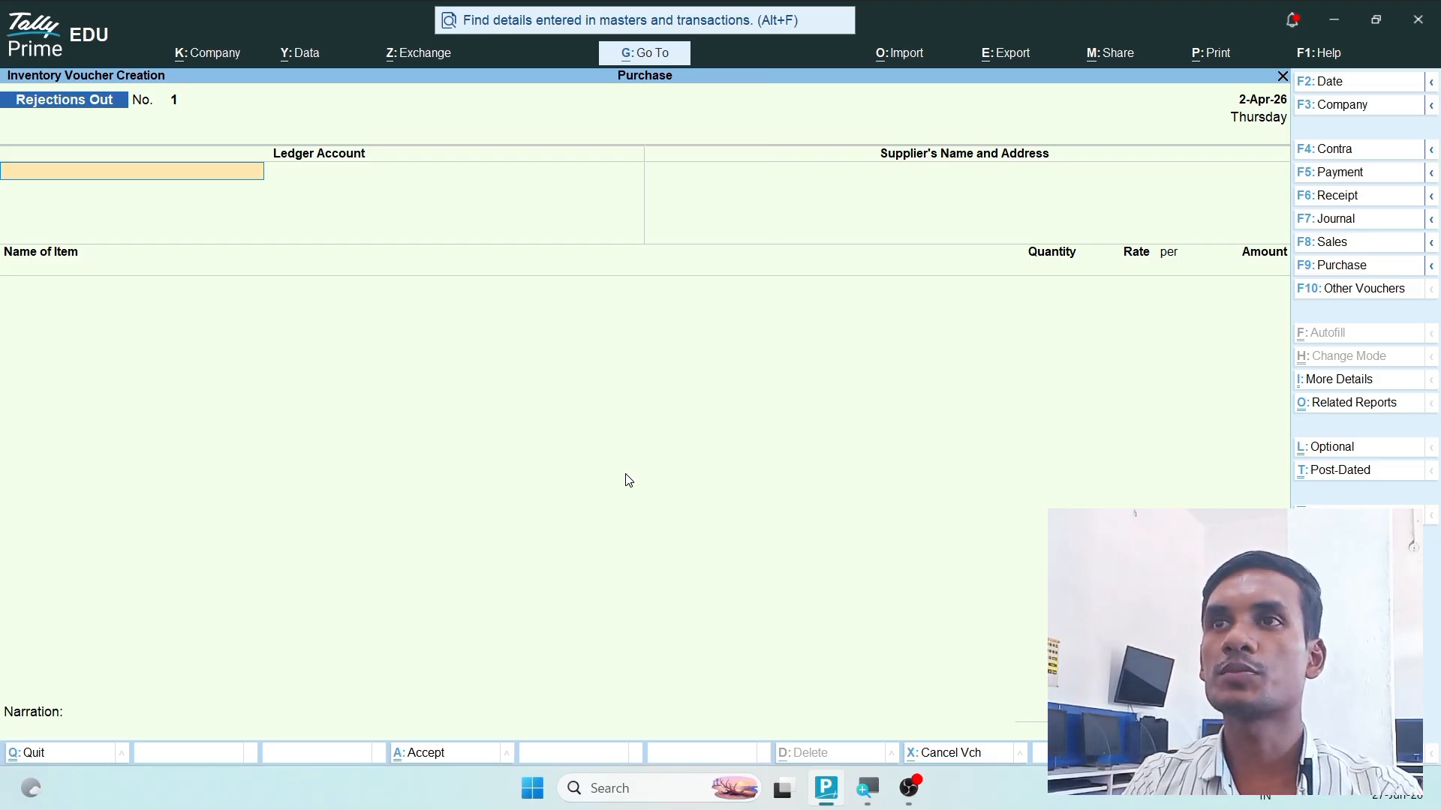
- Set the rejection voucher's ledger account to Amit Electronics and accept the supplier's existing name and address
key("space")
key("Down")
key("Down")
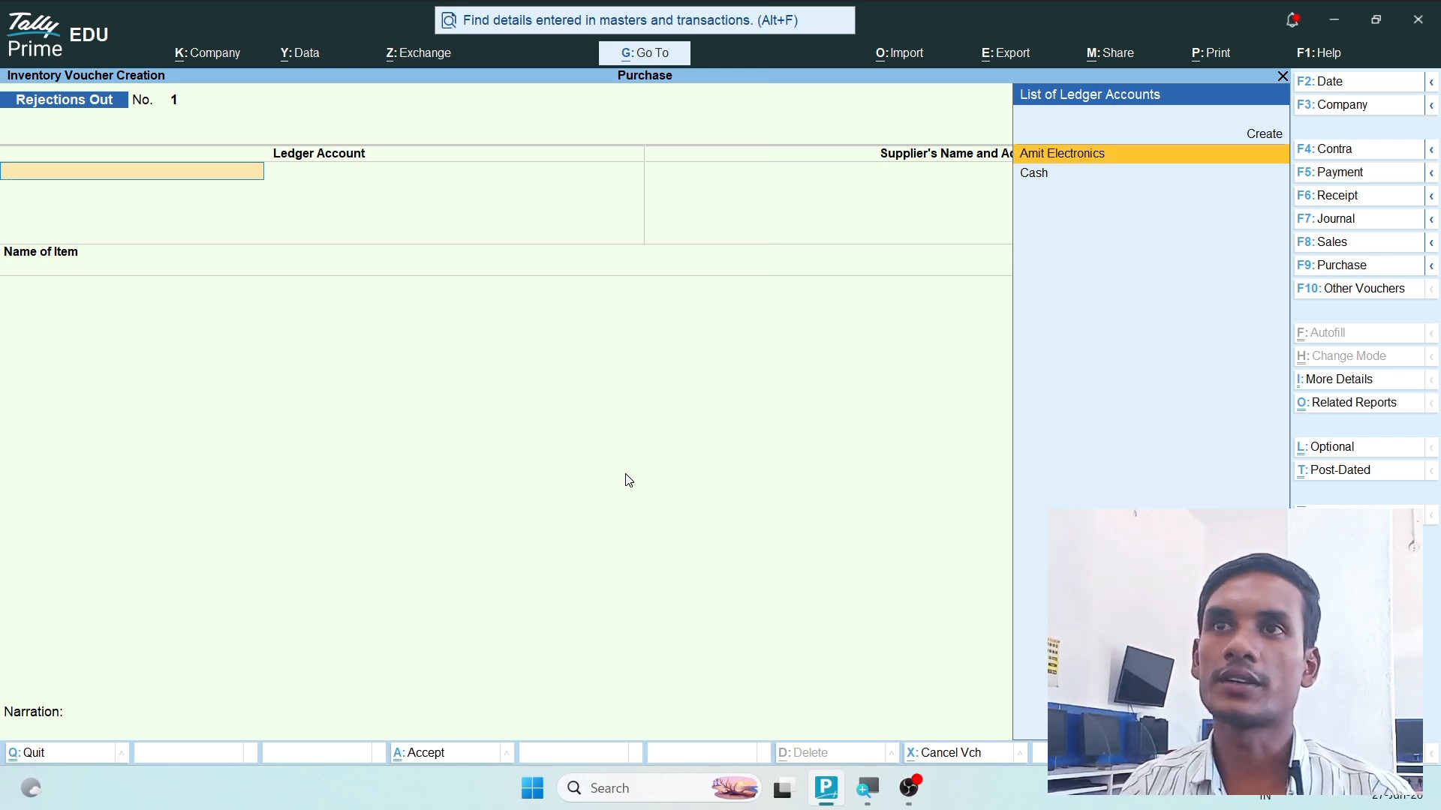
key("Return")
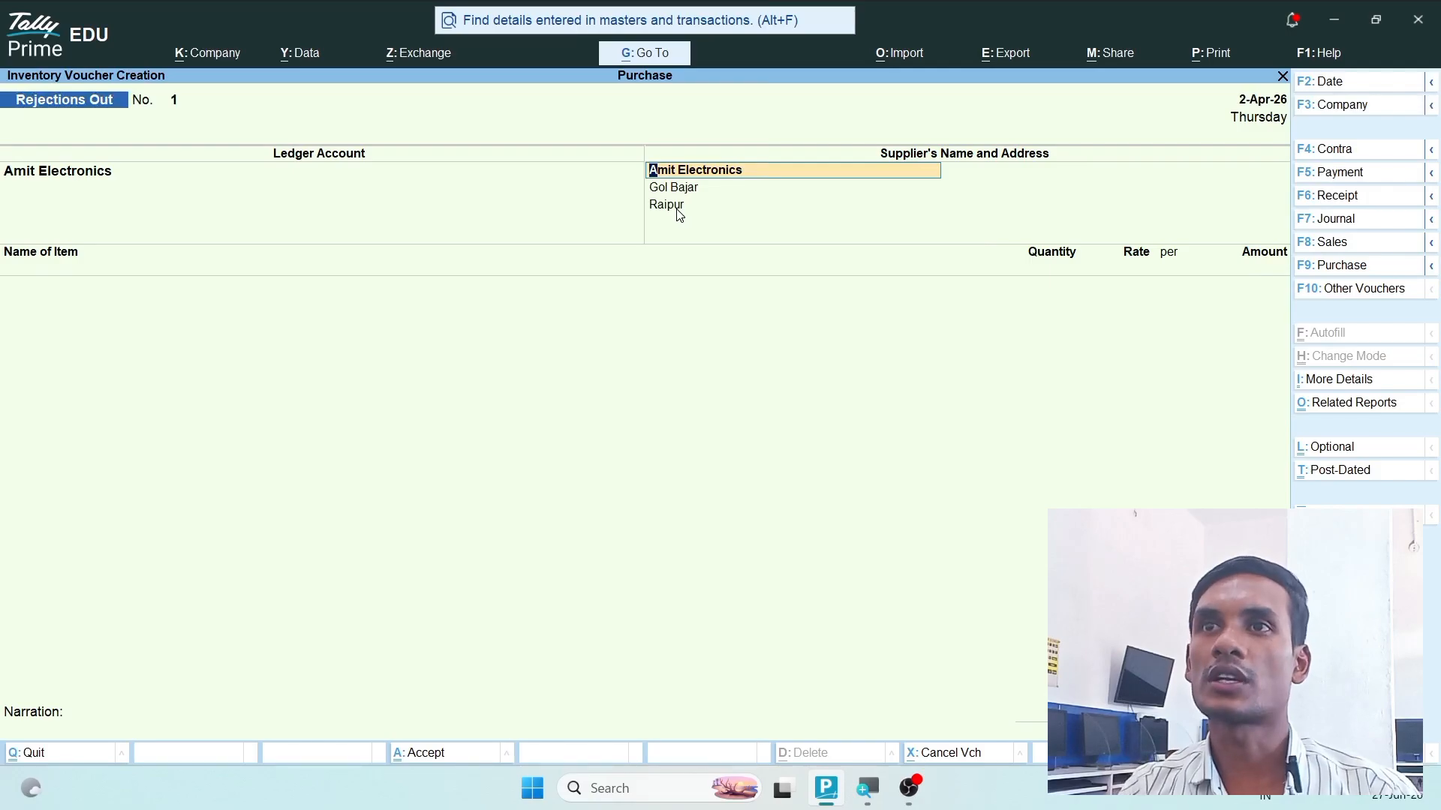
key("Return")
key("Return")
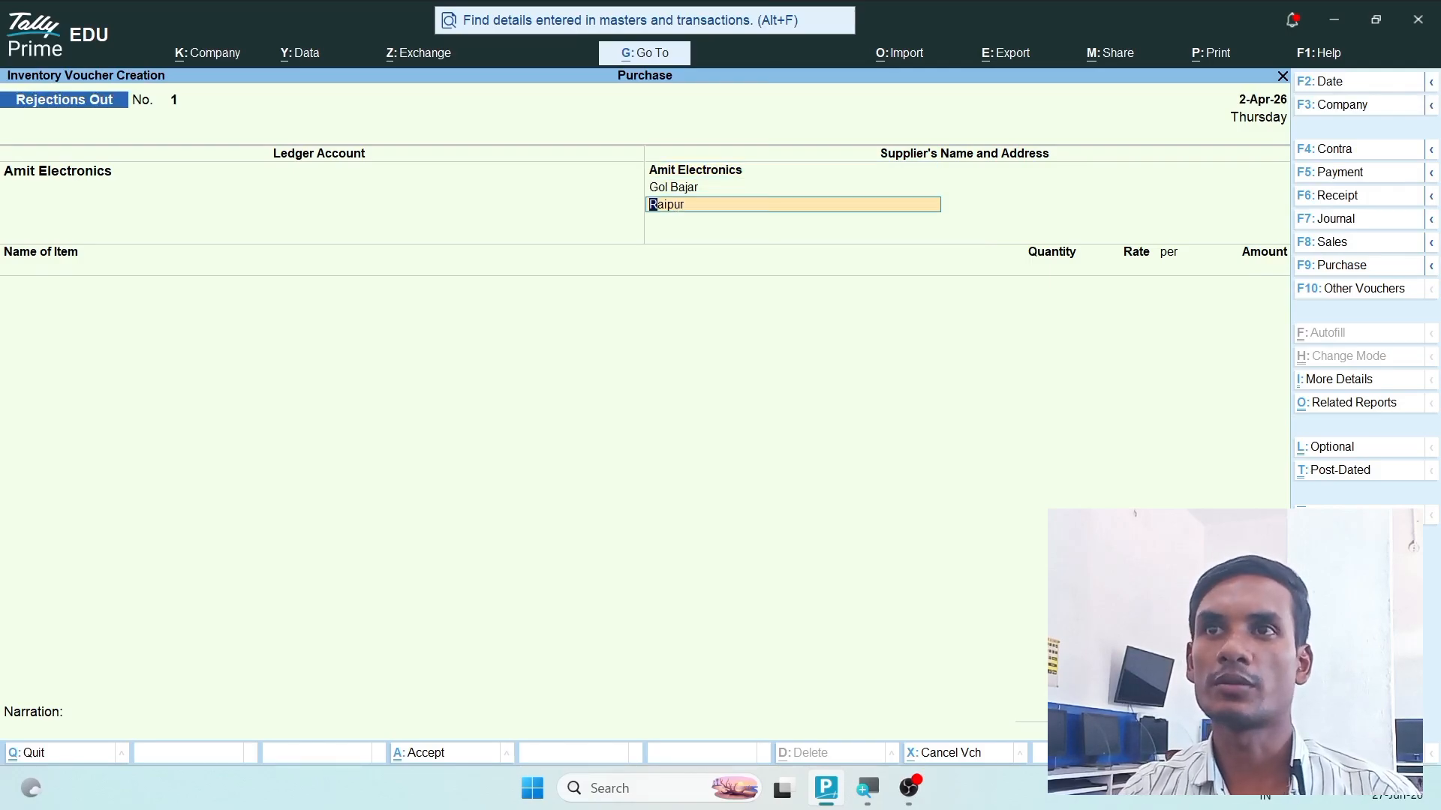
key("Return")
key("Return")
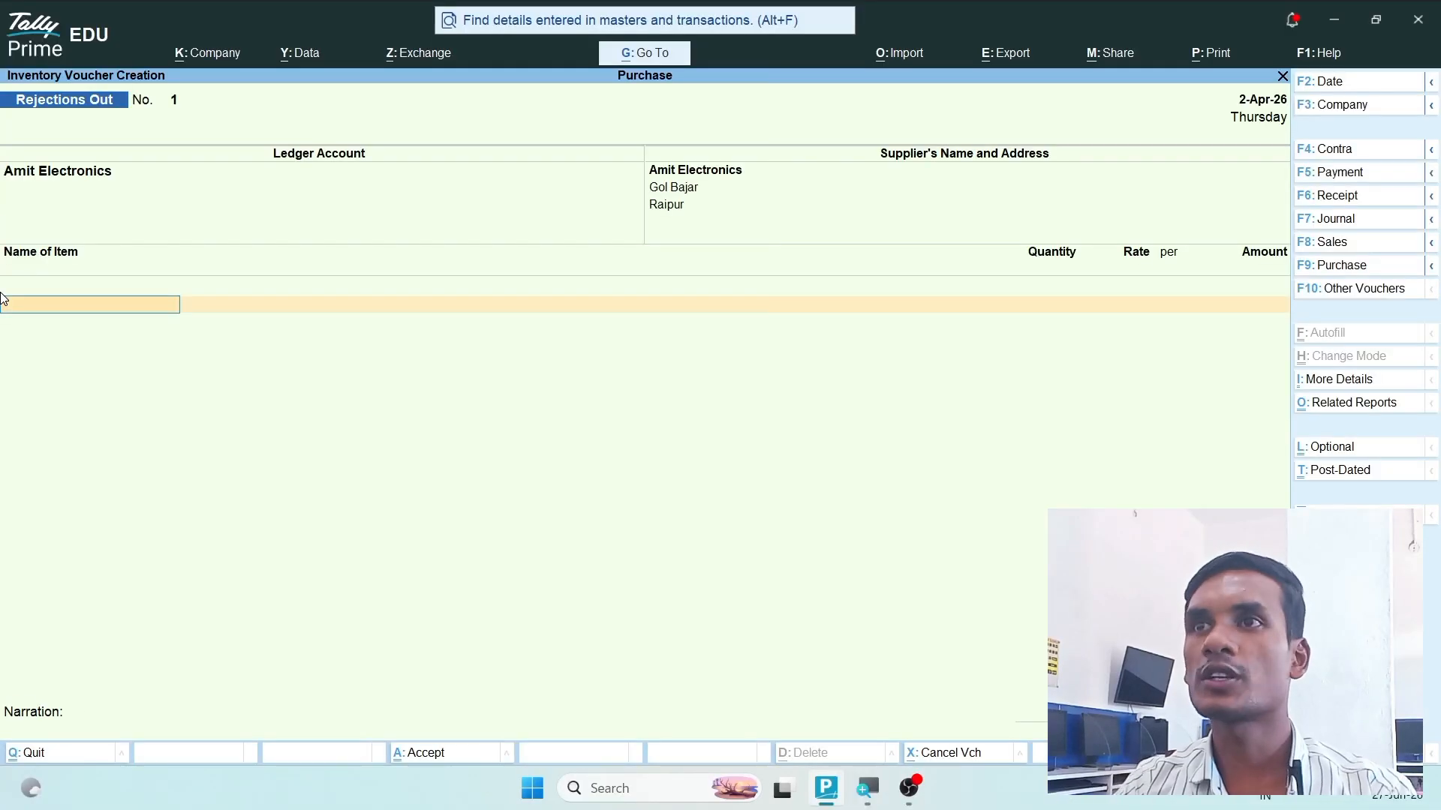
- Allocate 3 pcs of 16 GB Ram at 1,200 per pcs to tracking number 1 and order number 1 for rejection
key("Down")
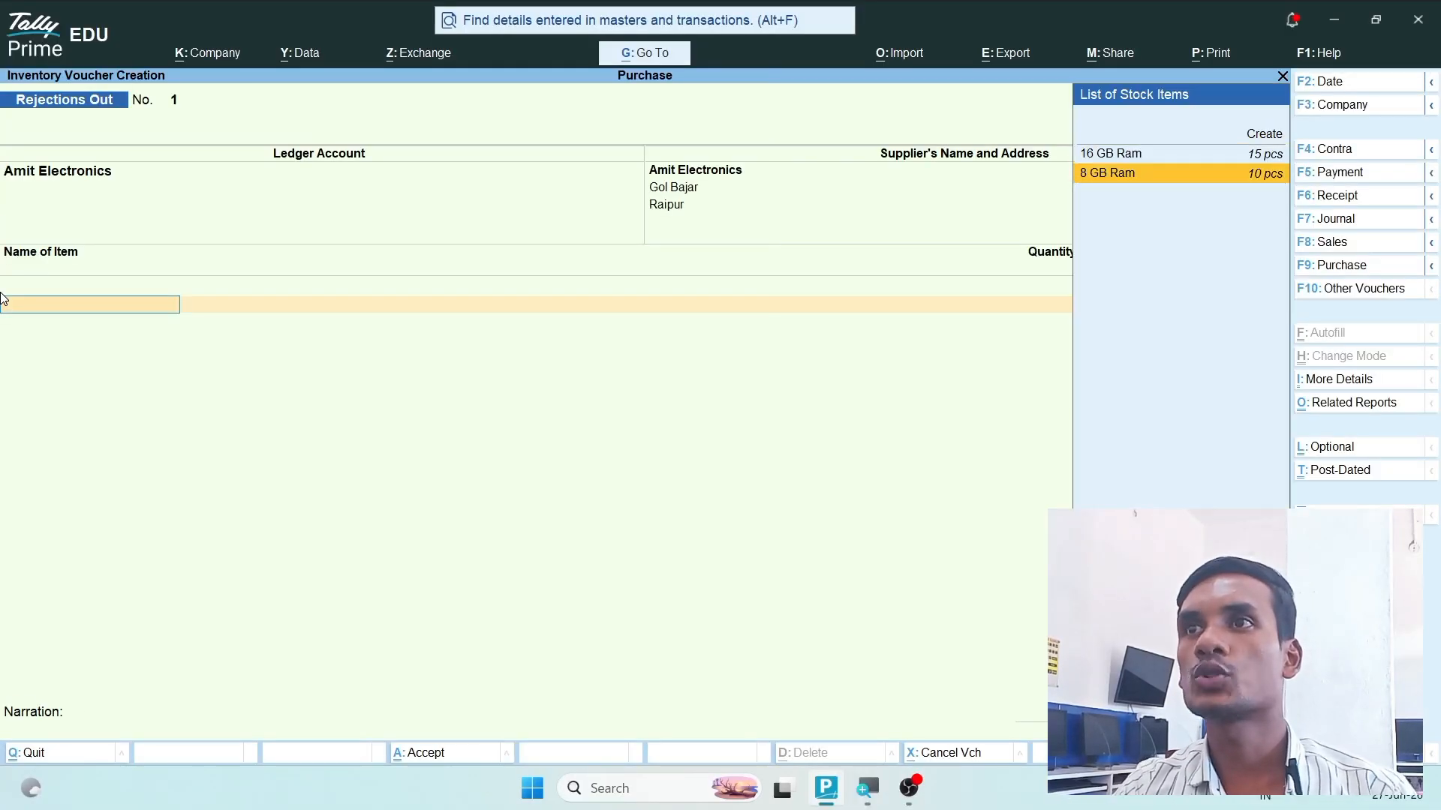
key("Up")
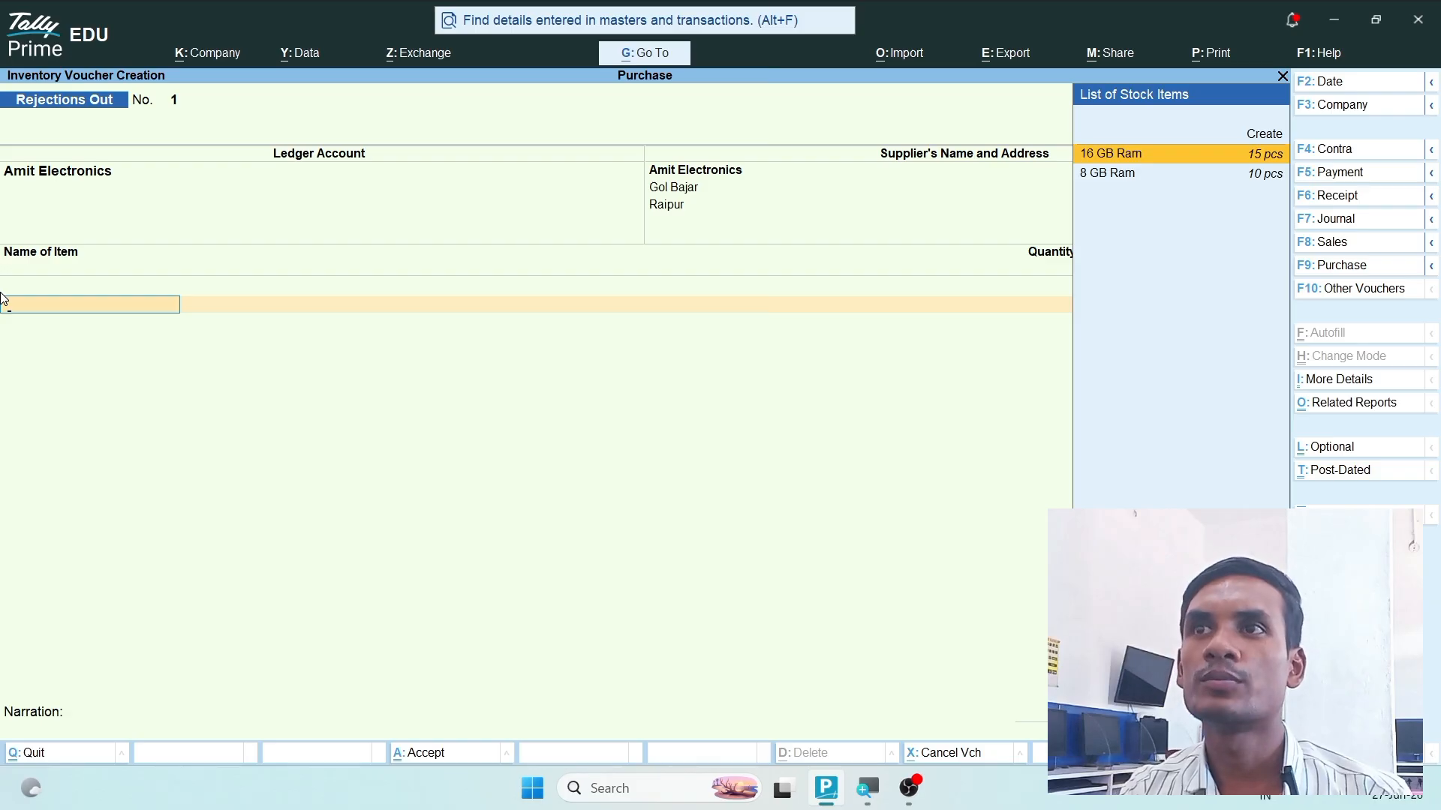
key("Return")
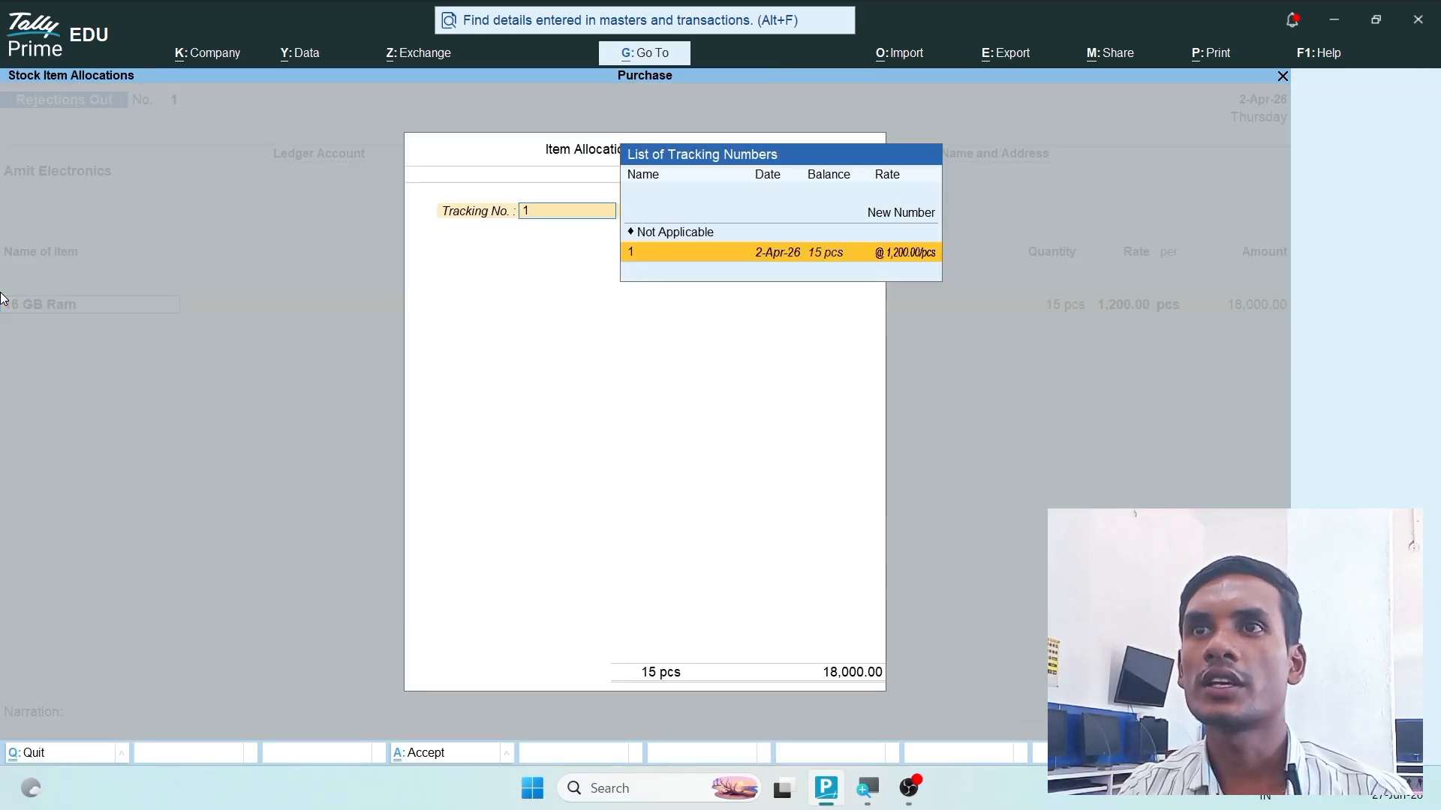
key("Return")
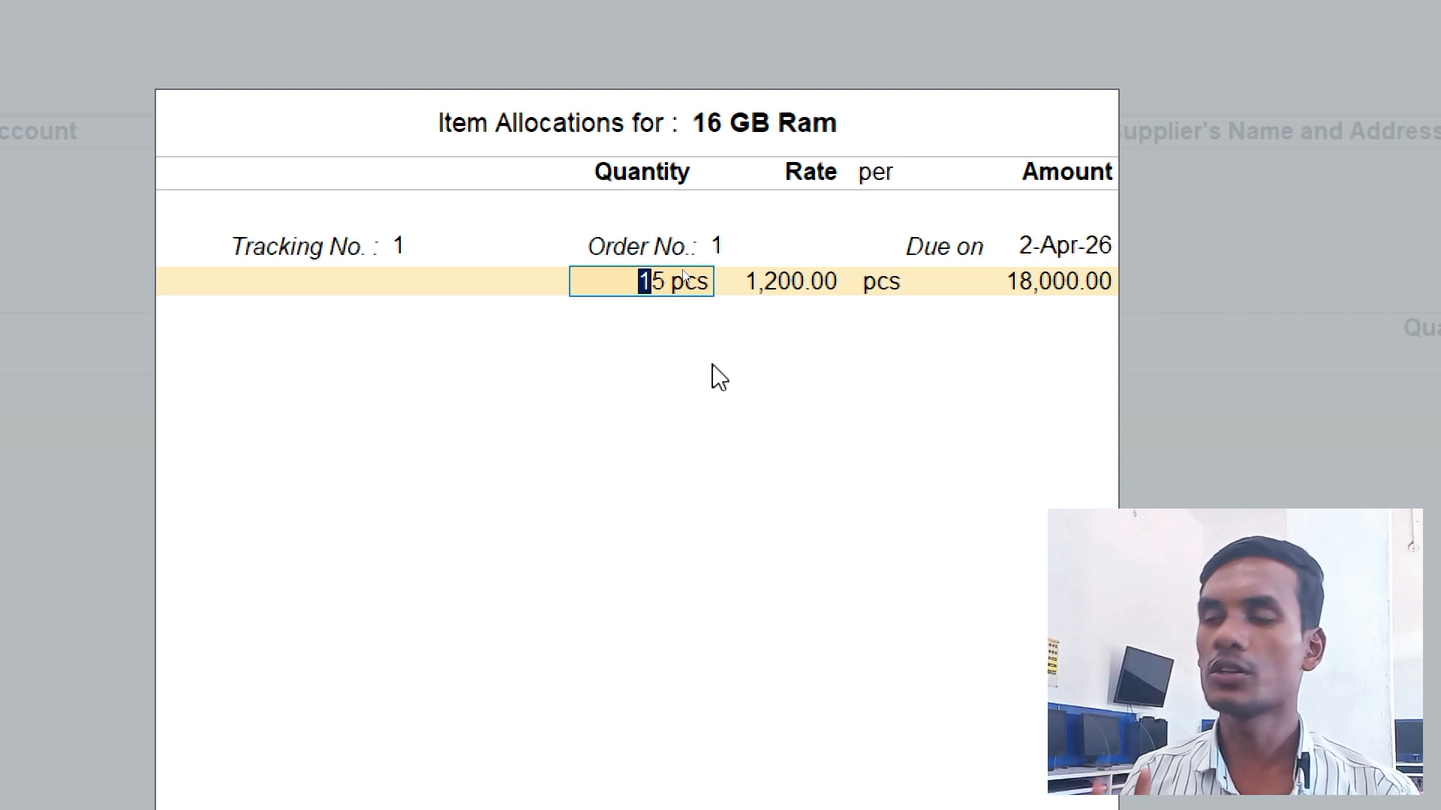
type("3")
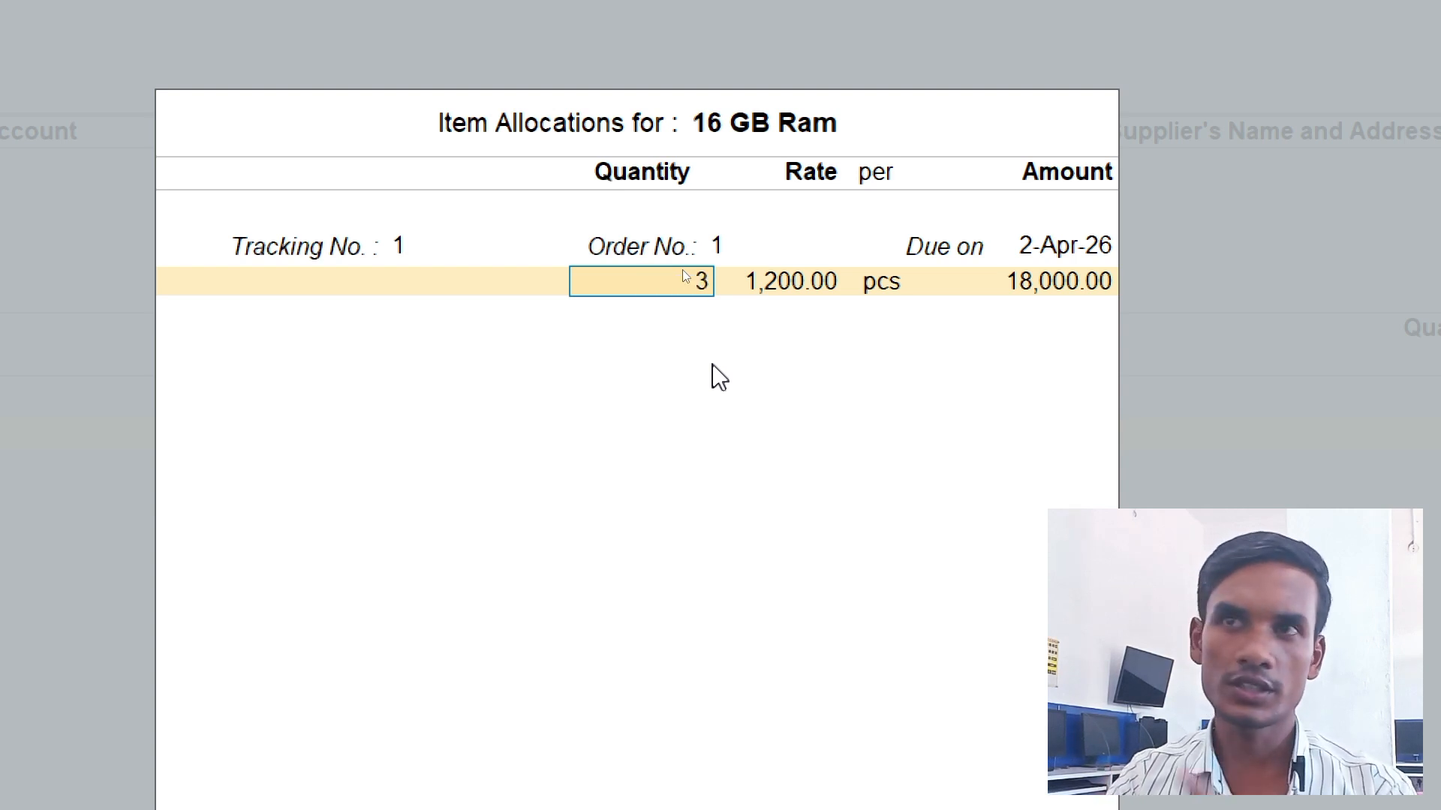
key("Return")
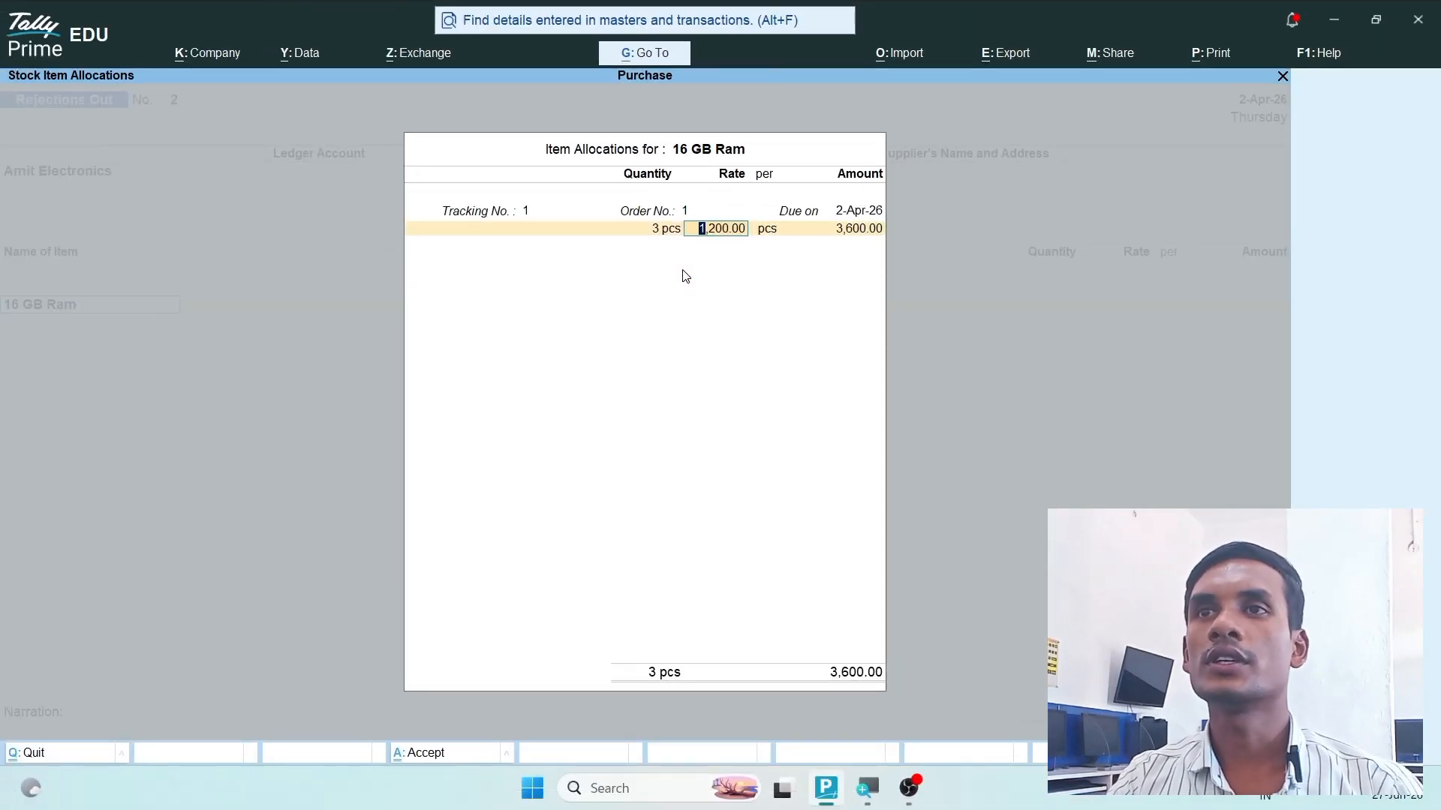
key("Return")
key("Return")
key("Return")
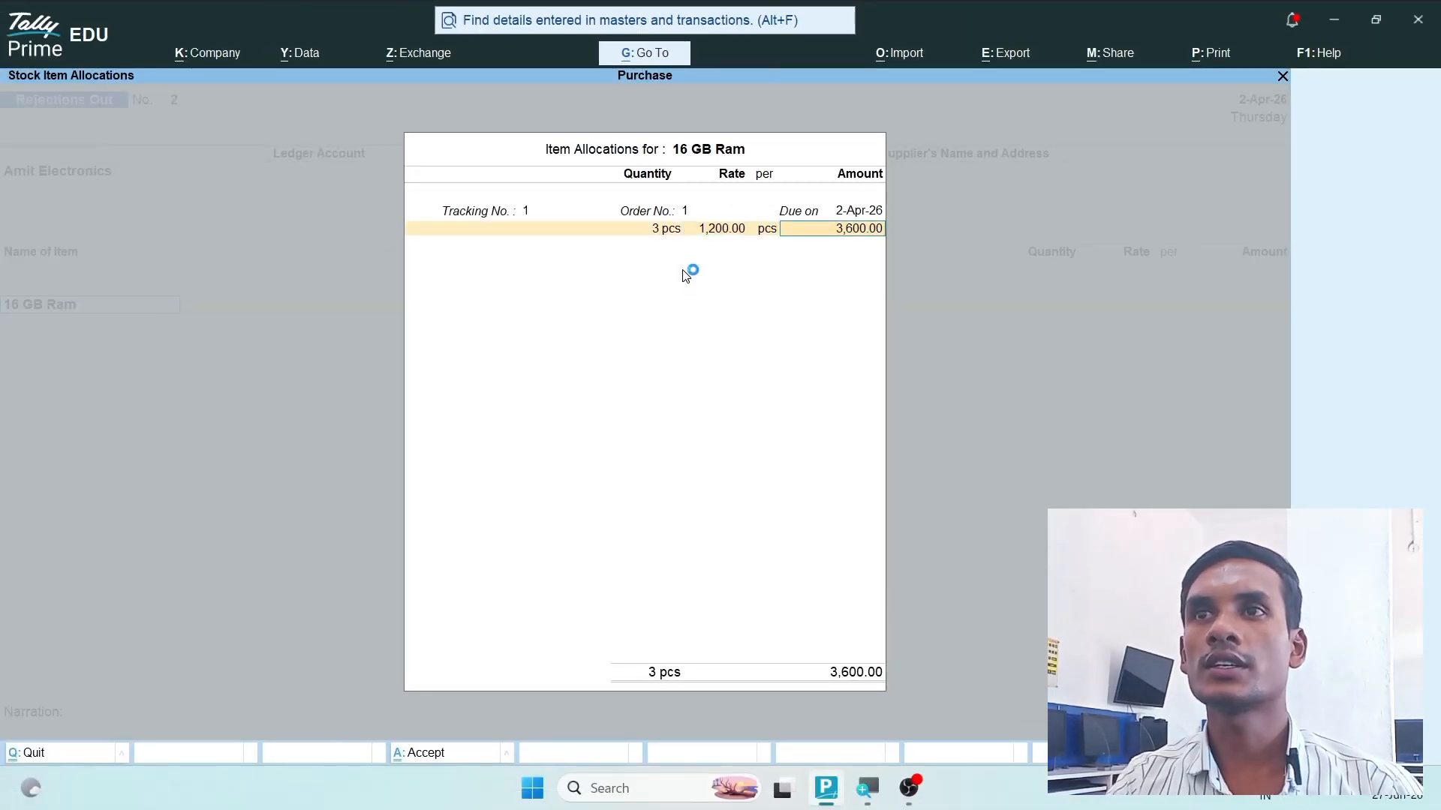
key("Return")
- Save the Rejections Out voucher without a narration and return to the Gateway of Tally
key("Return")
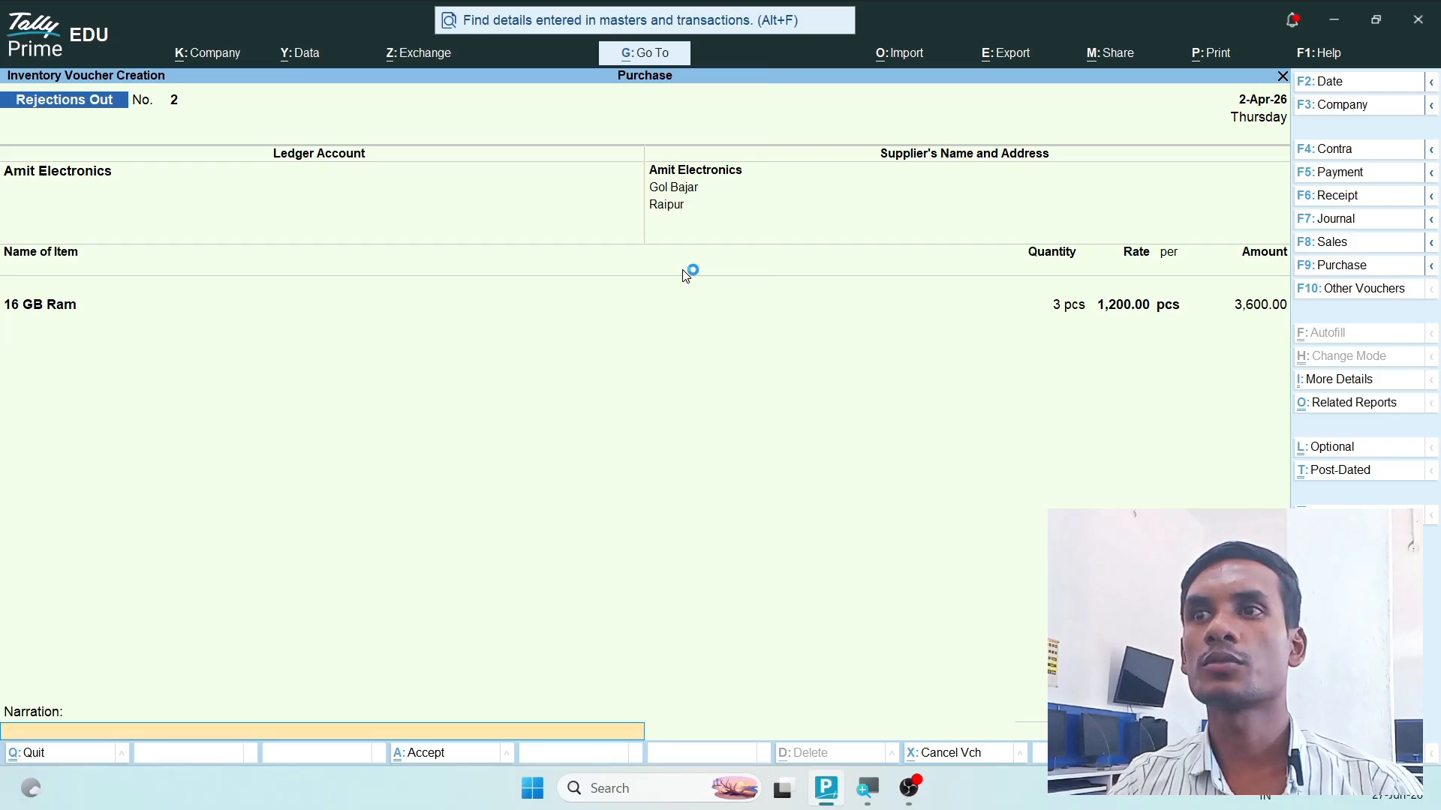
key("Return")
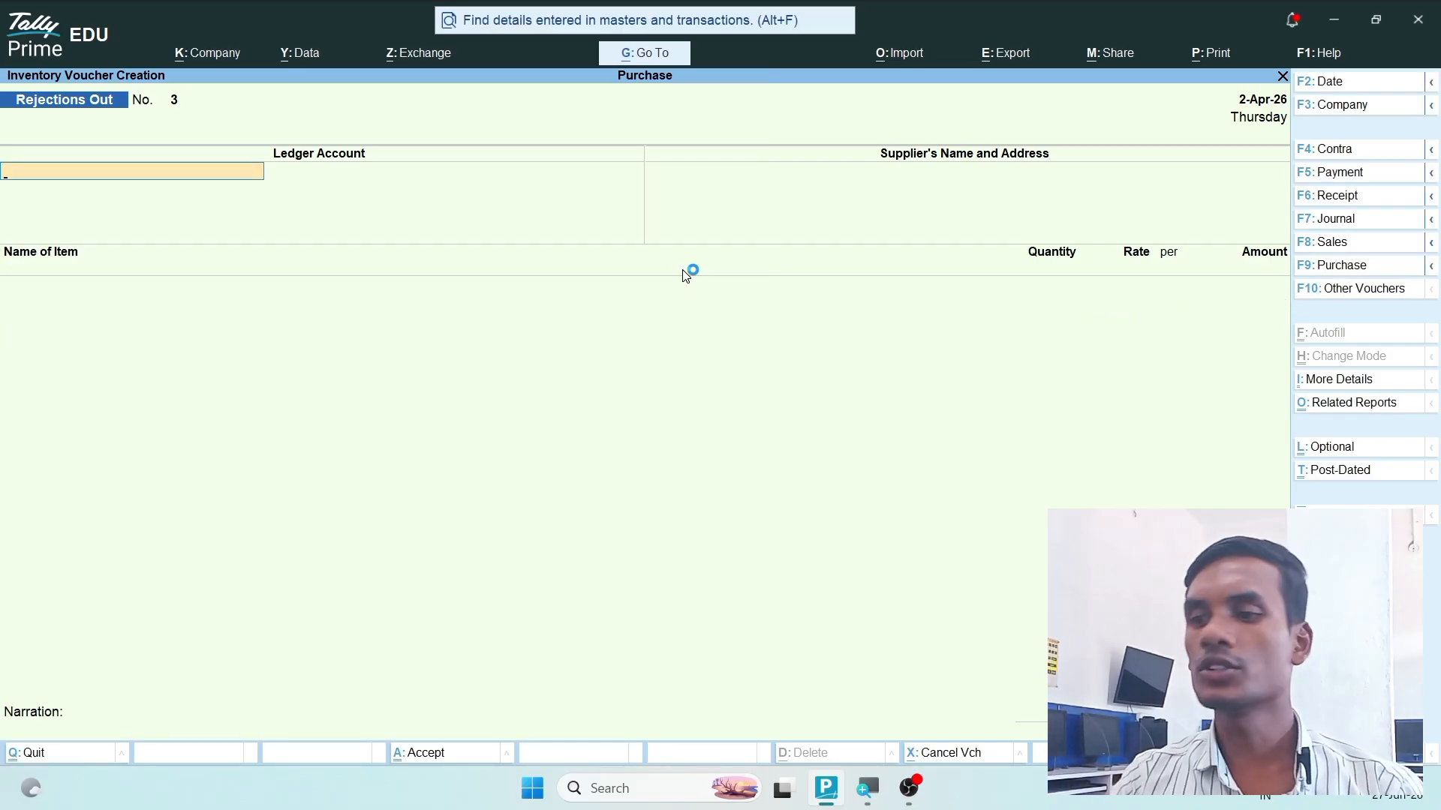
key("Escape")
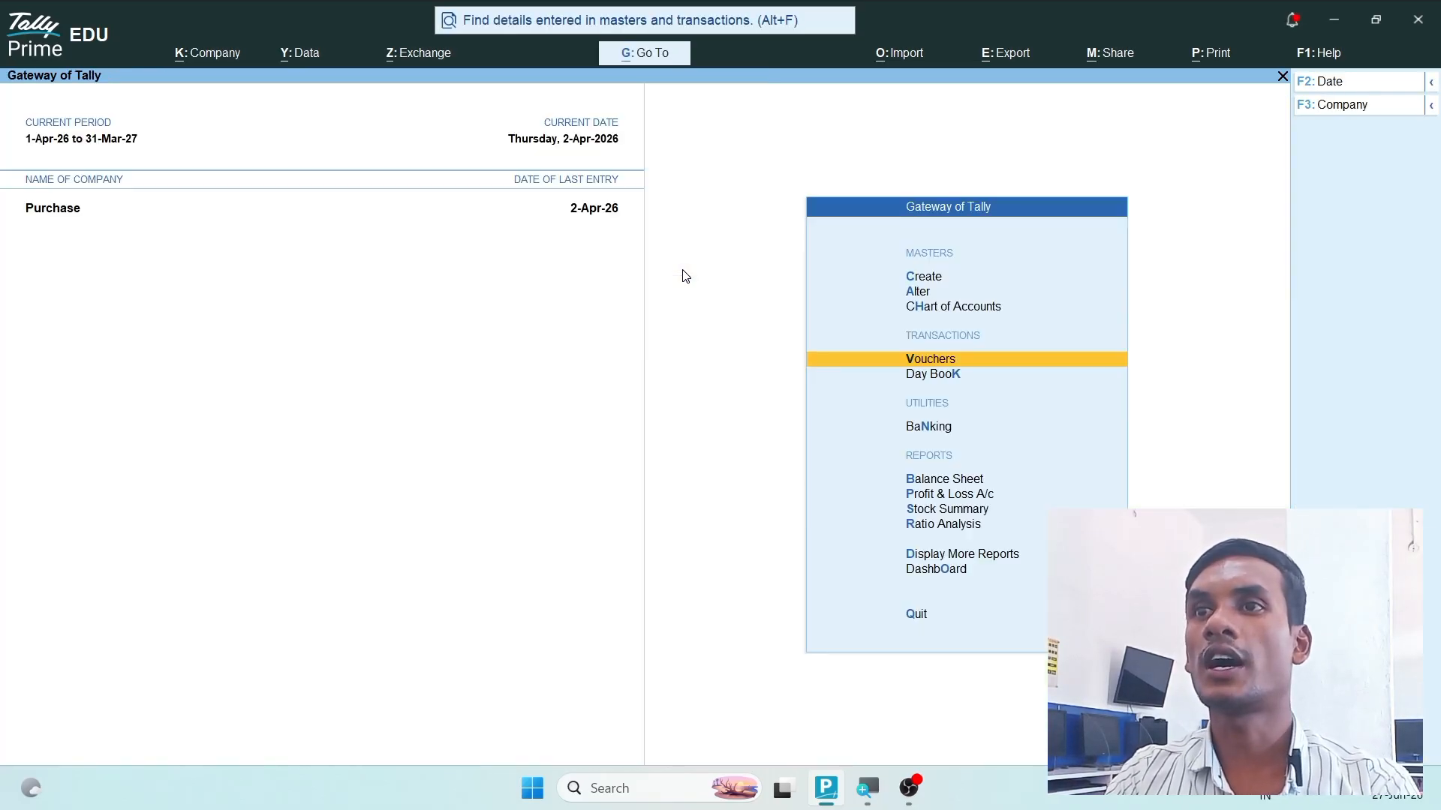
- Check the closing stock in the Stock Summary report after the rejection, and close the report
key("Down")
key("Down")
key("Down")
key("Down")
key("Down")
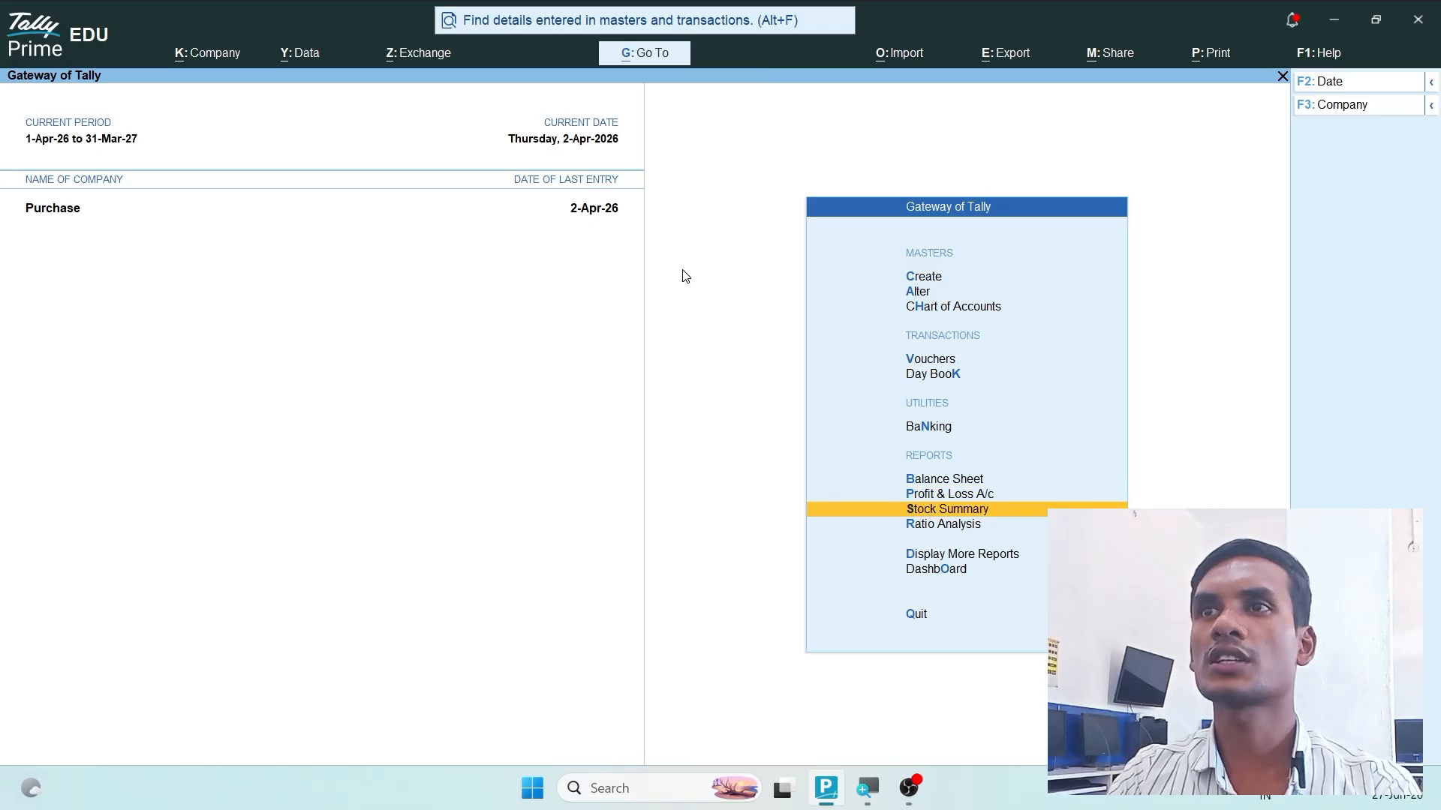
key("Return")
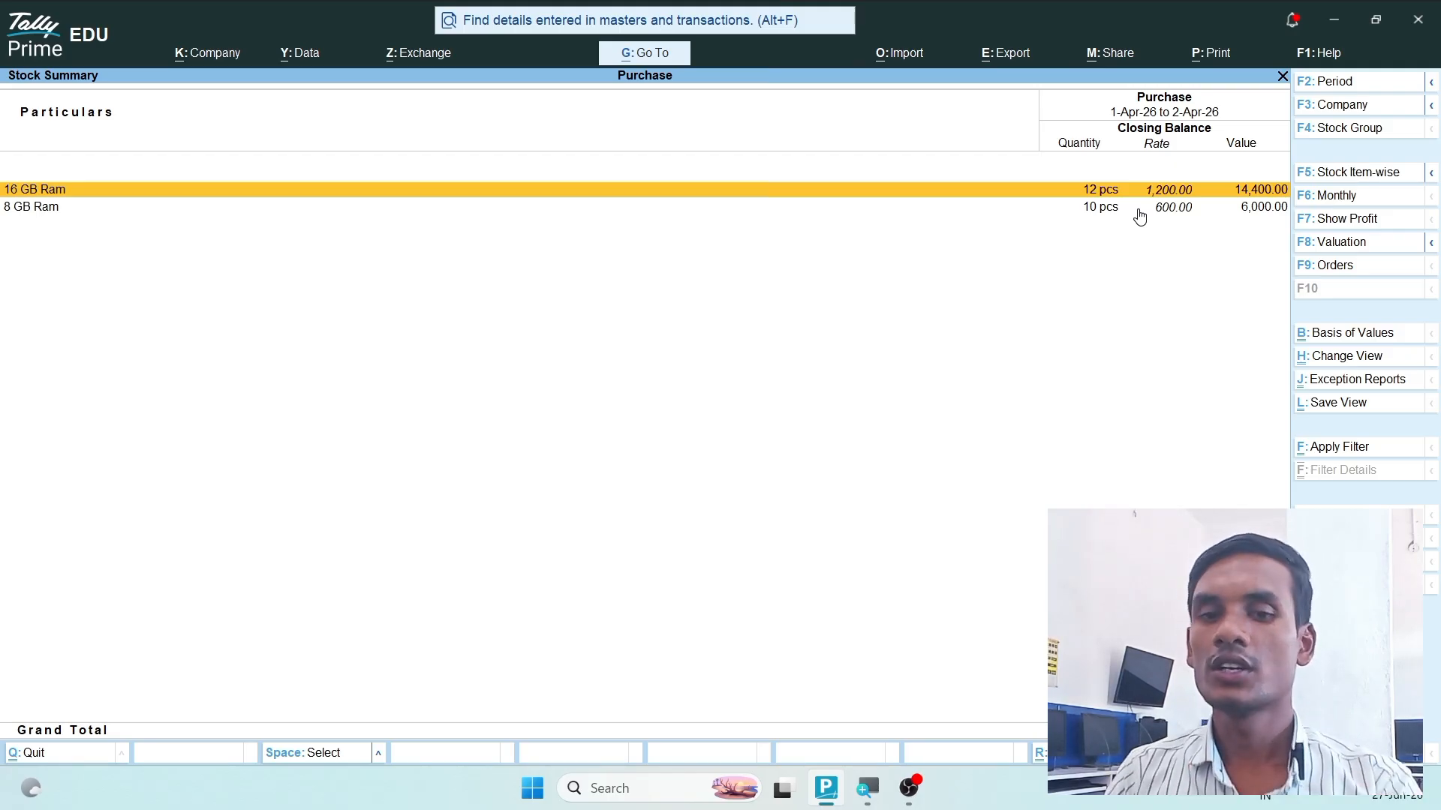
key("Escape")
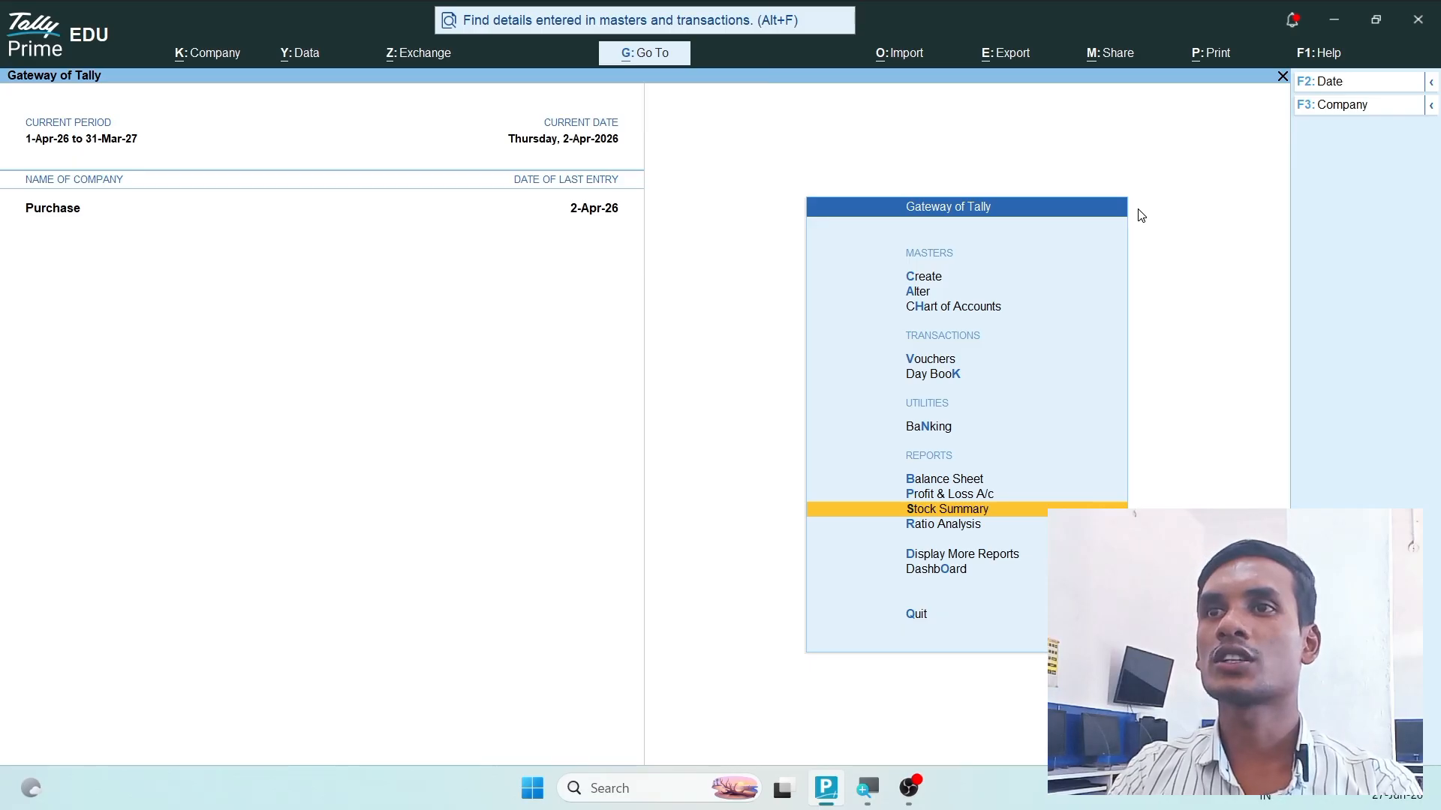
- Open the Balance Sheet and expand it to its detailed view
key("Up")
key("Up")
key("Return")
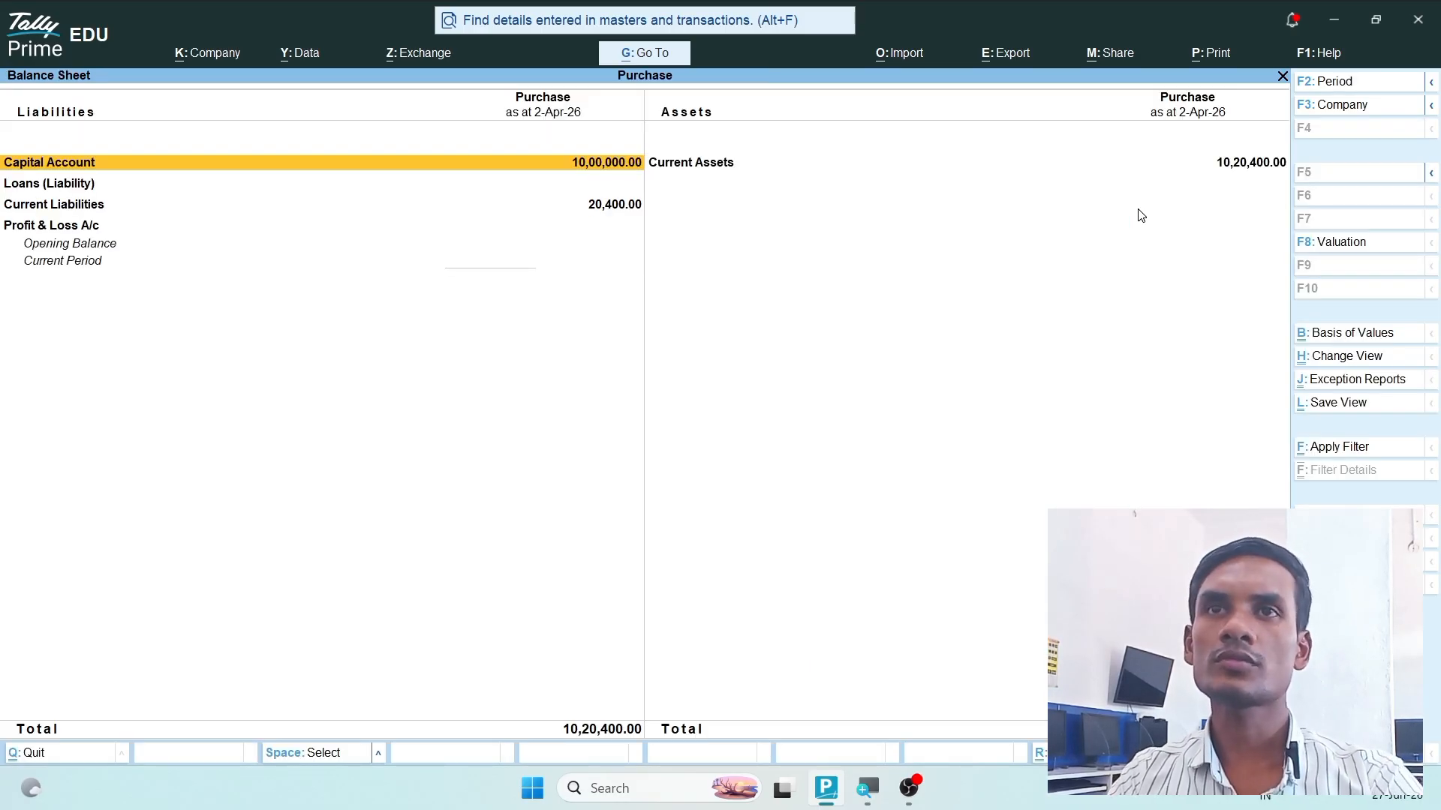
key("alt+F5")
- Examine Sundry Creditors under Current Liabilities for pending purchase bills, and return to the Gateway of Tally
key("Down")
key("Down")
key("Down")
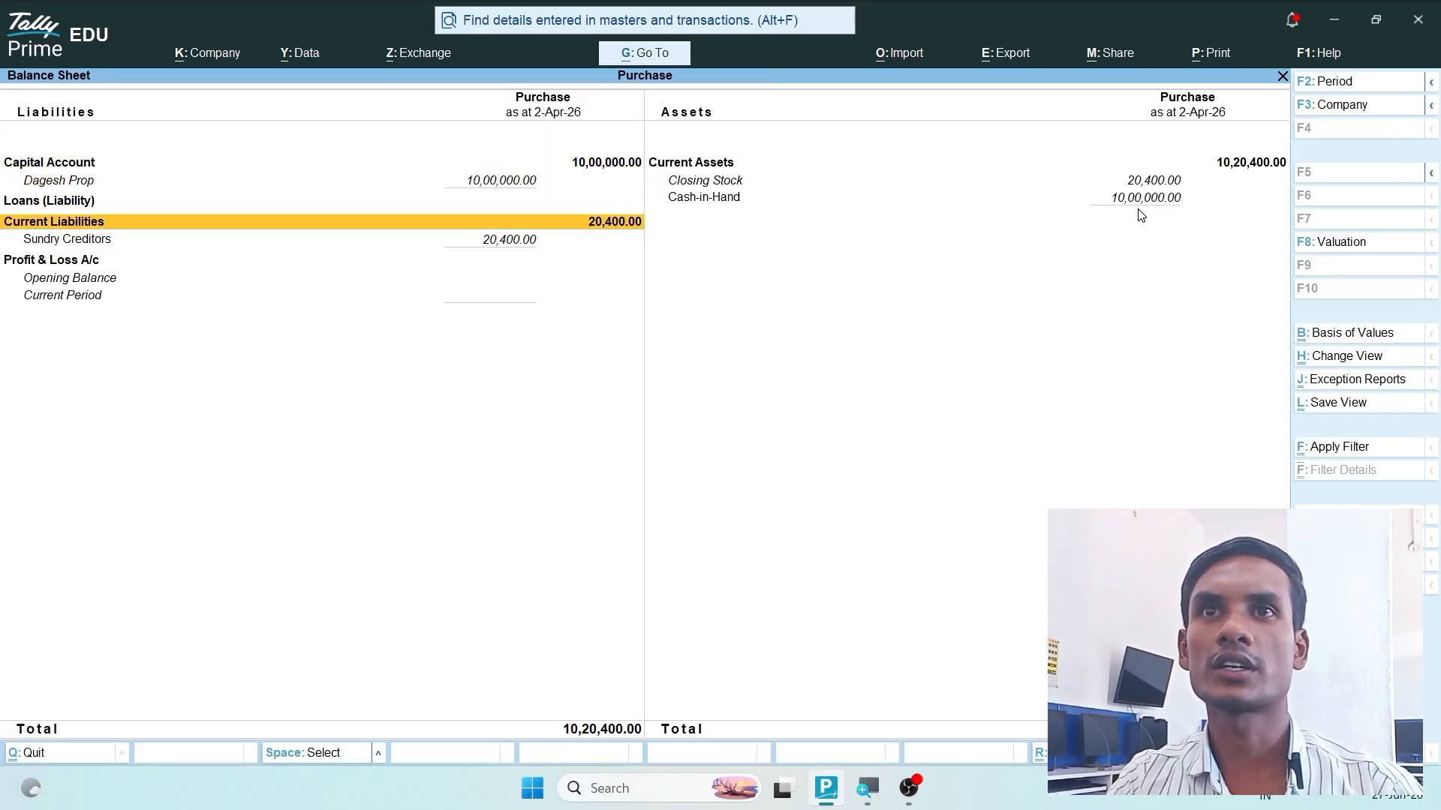
key("Return")
key("Return")
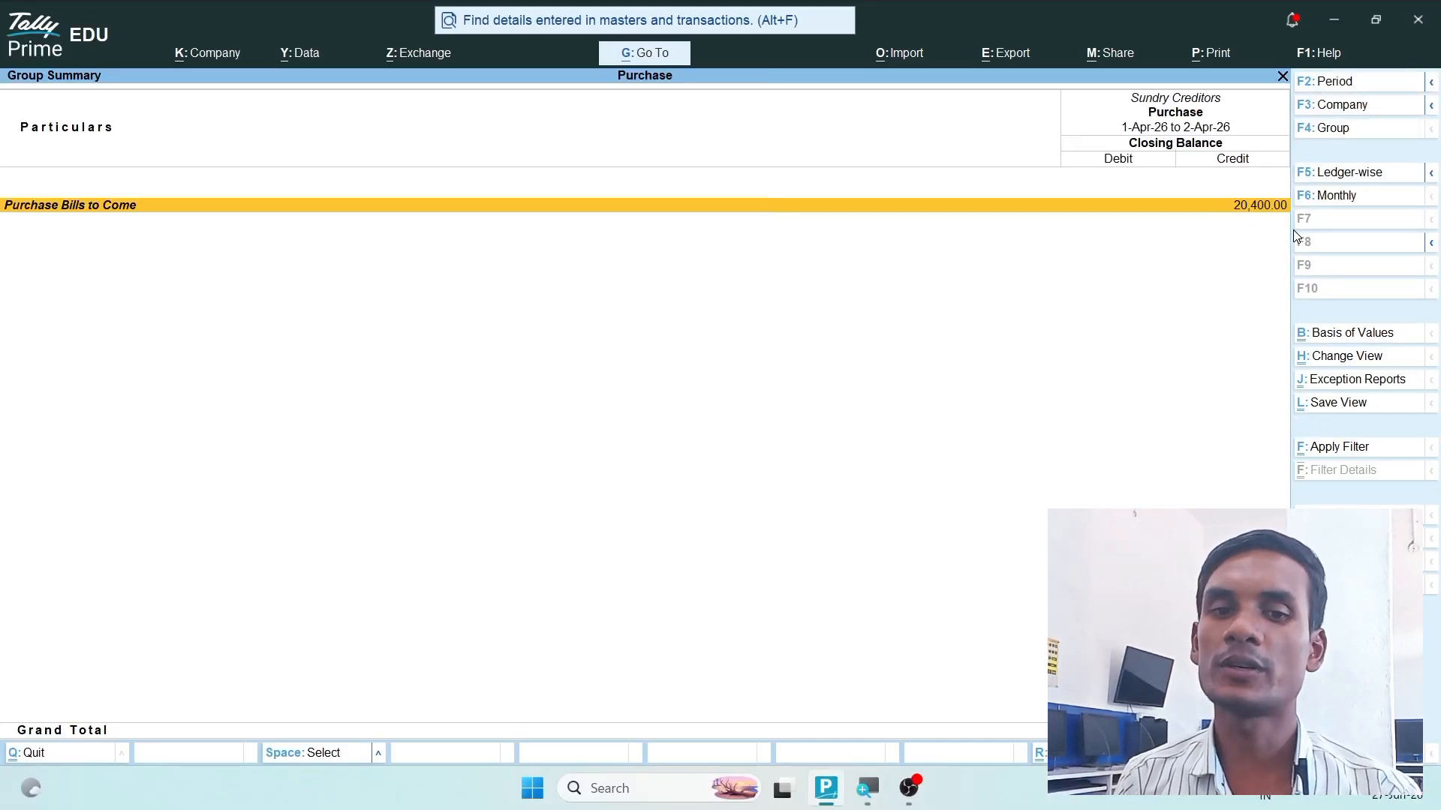
key("Escape")
key("Escape")
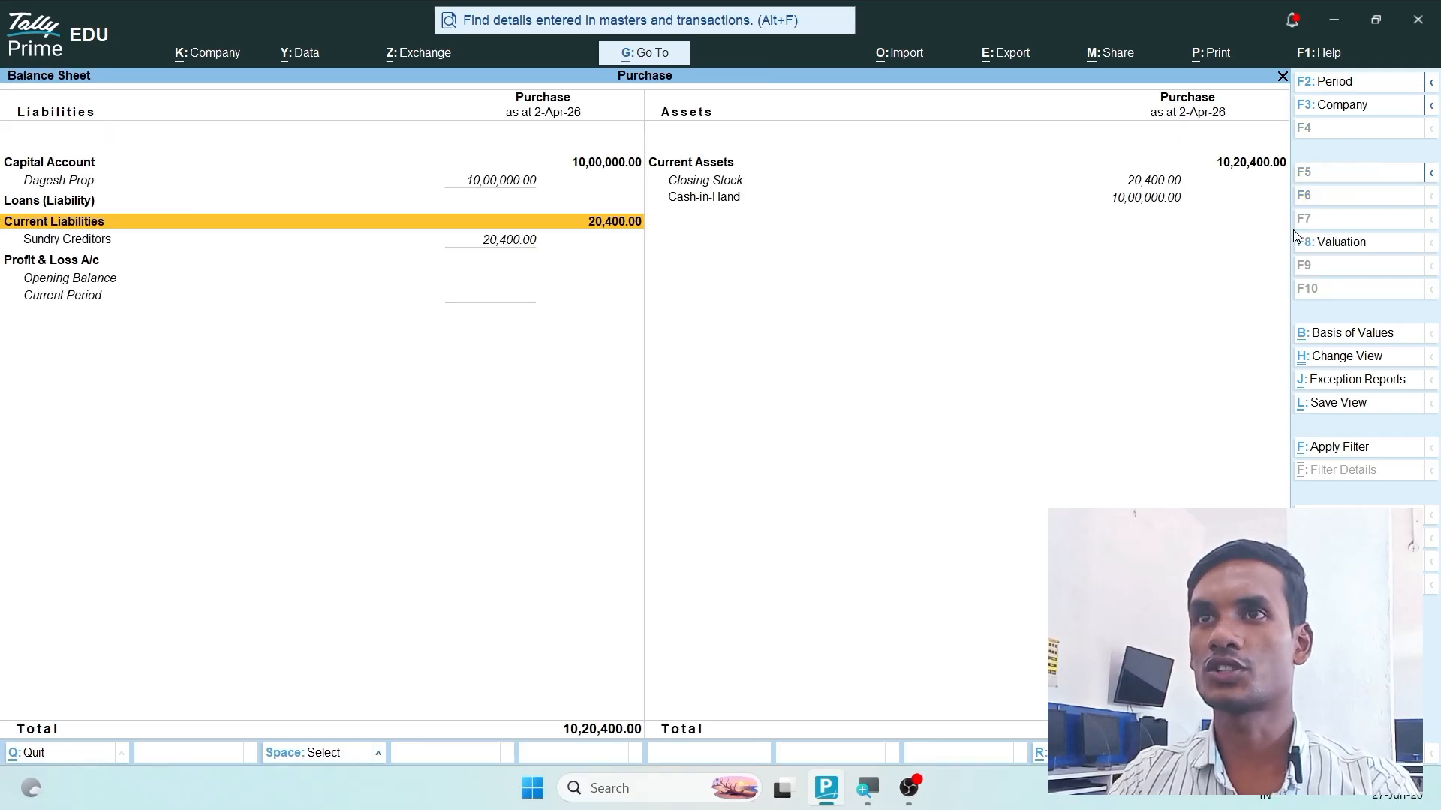
key("Escape")
- Start a Purchase voucher with supplier invoice number 100 dated 2-Apr-26
key("Up")
key("Up")
key("Up")
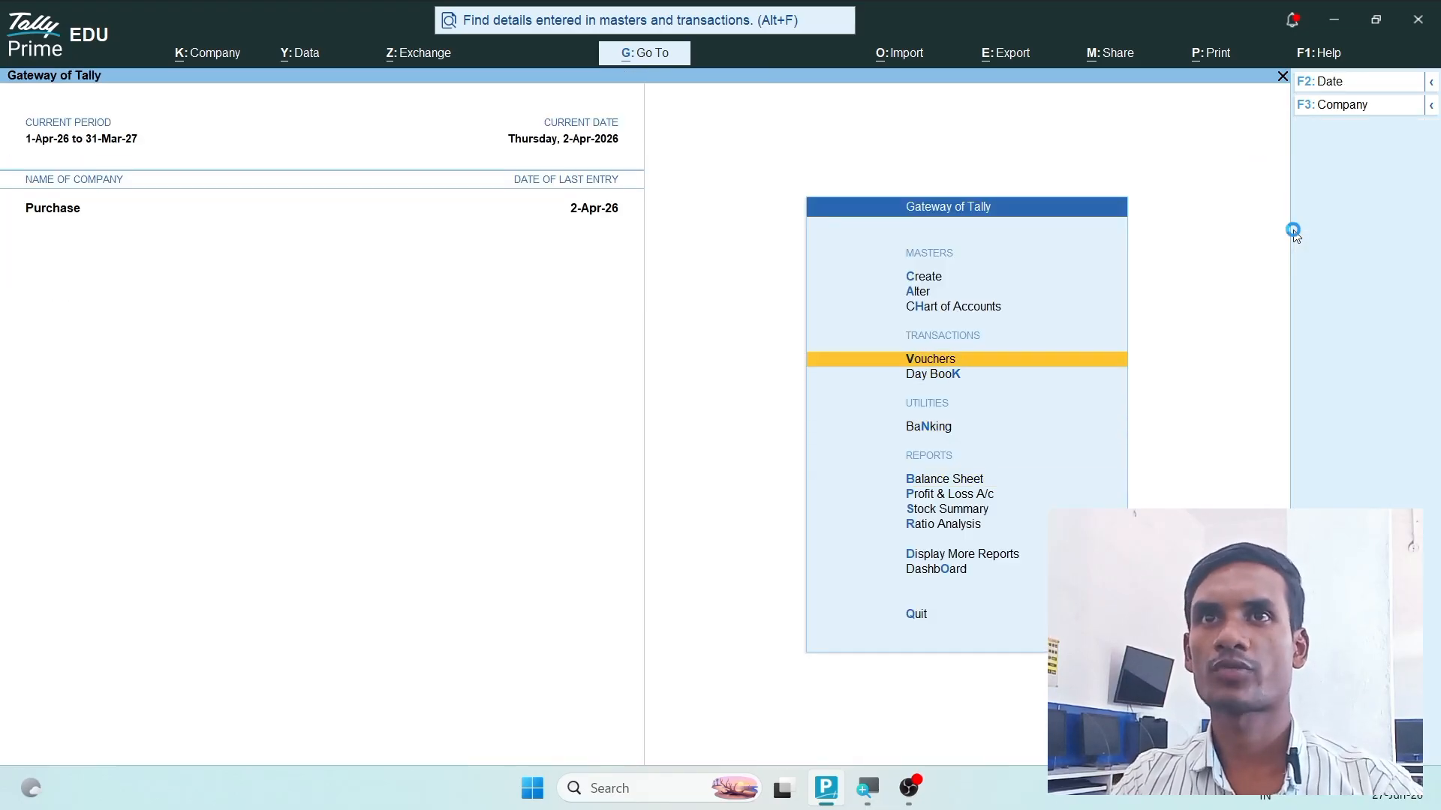
key("Return")
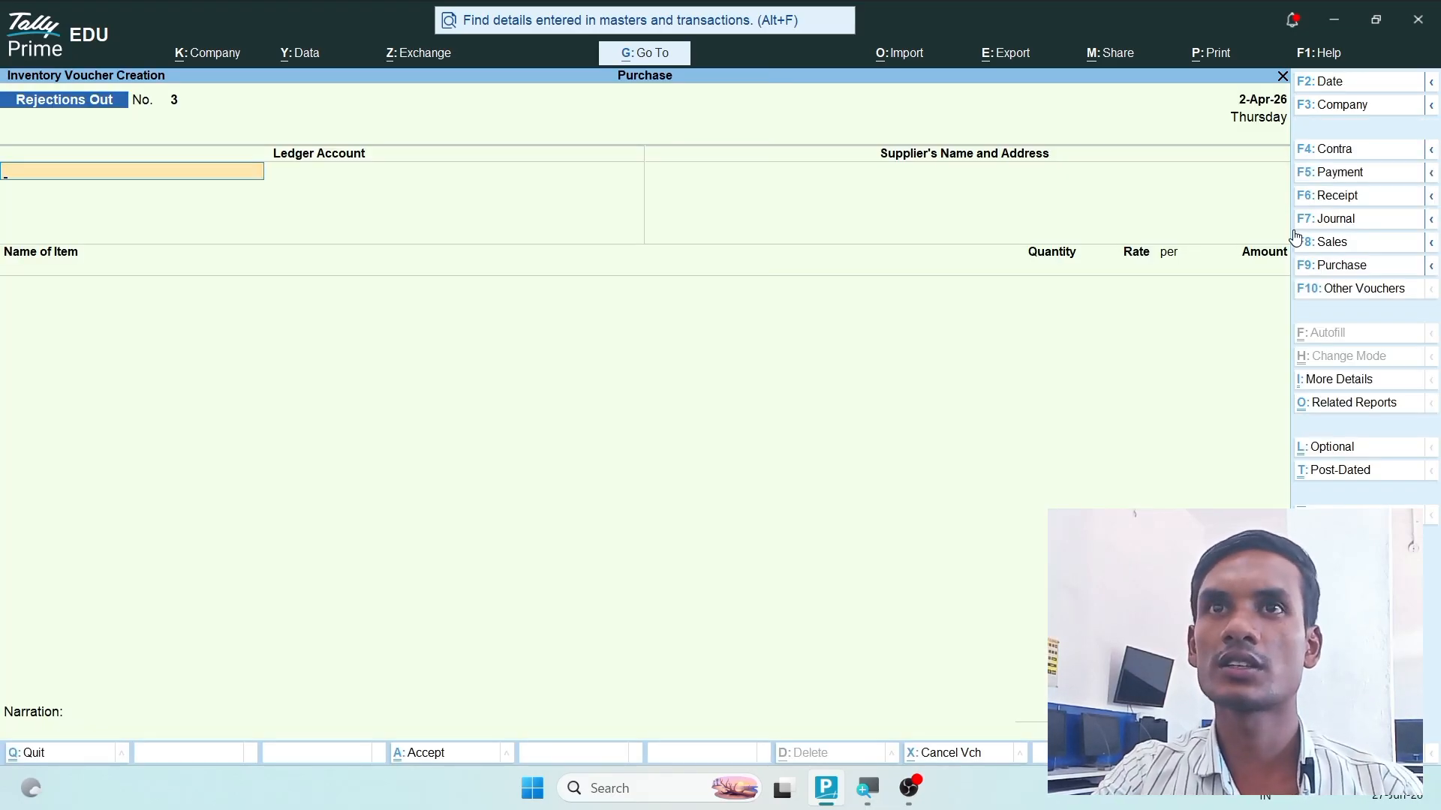
key("F9")
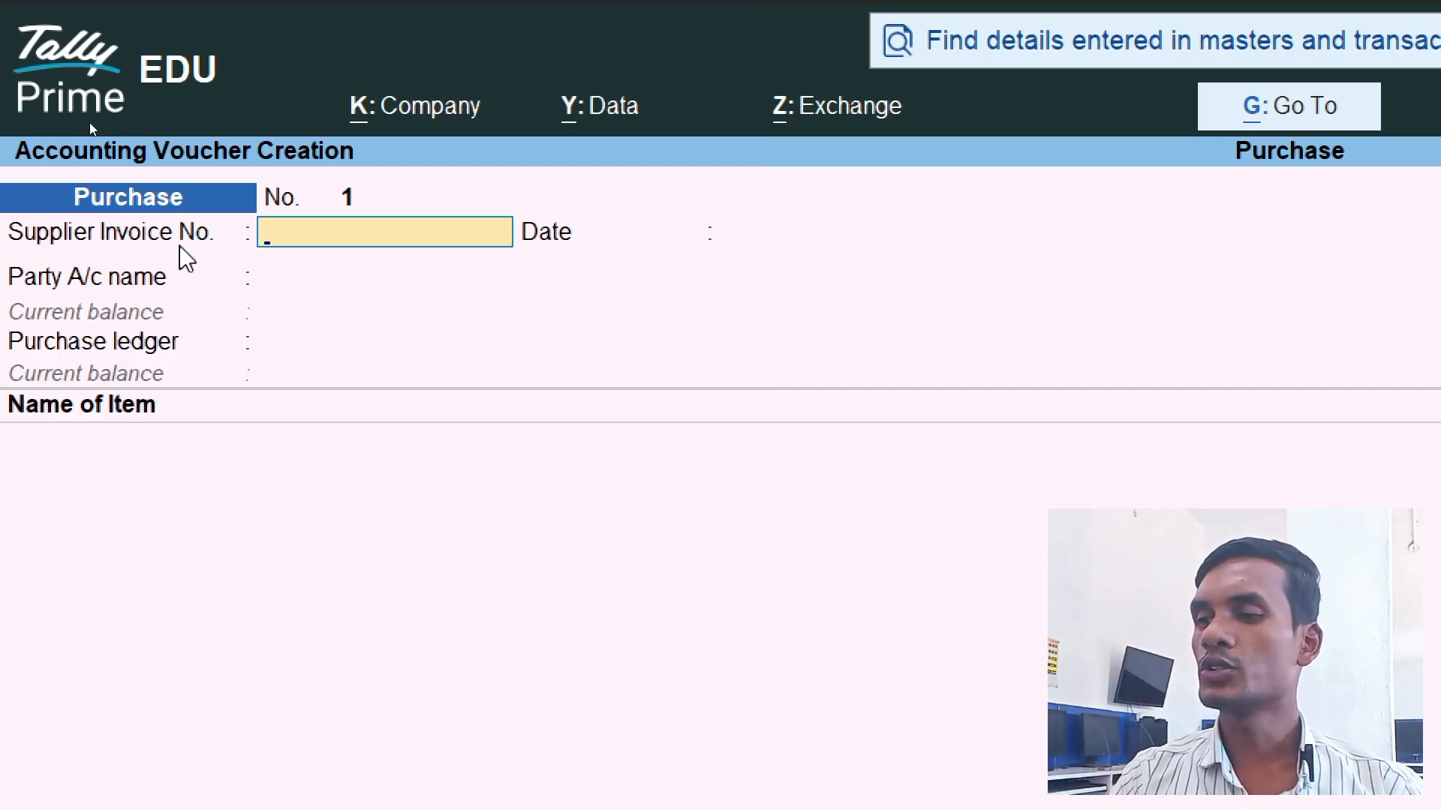
type("100")
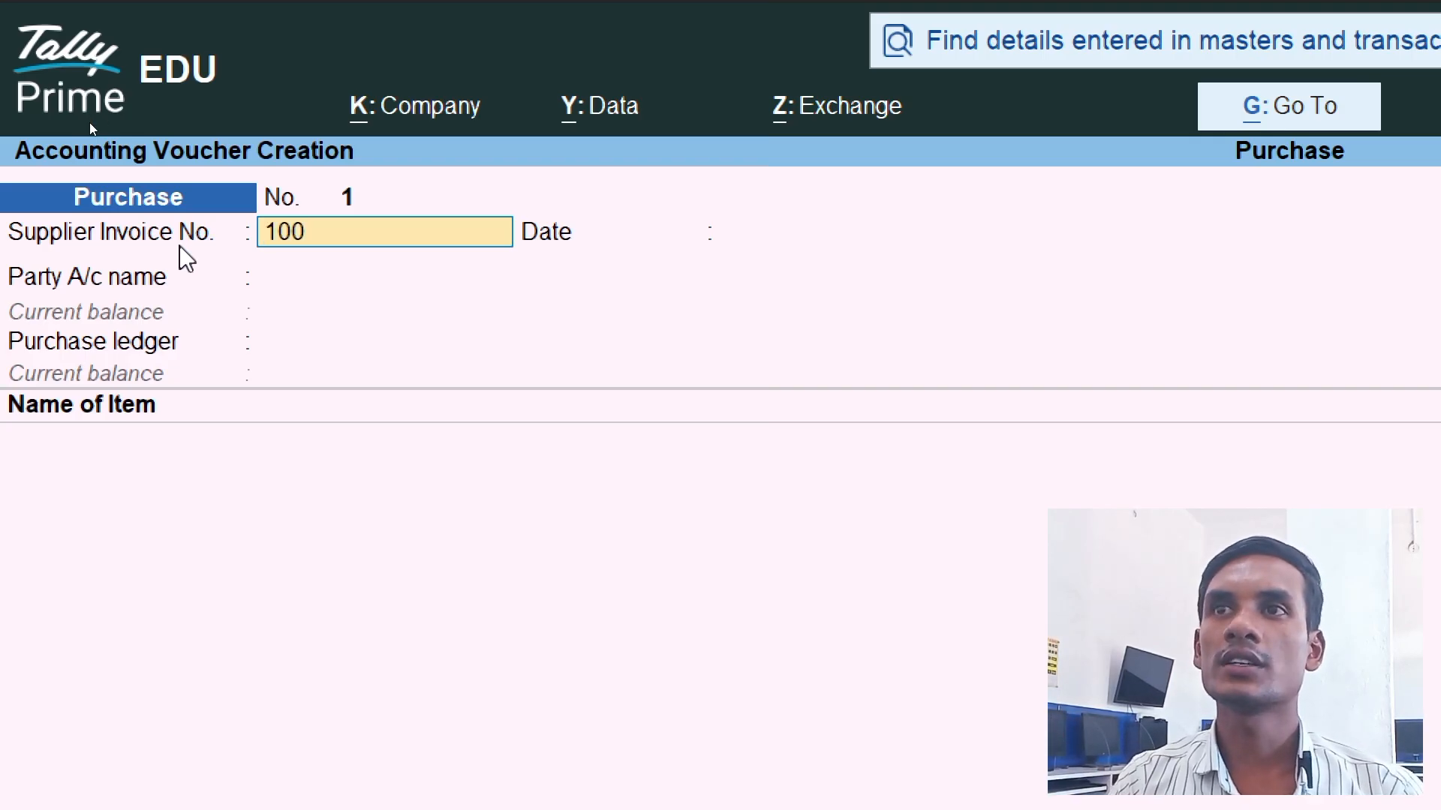
key("Return")
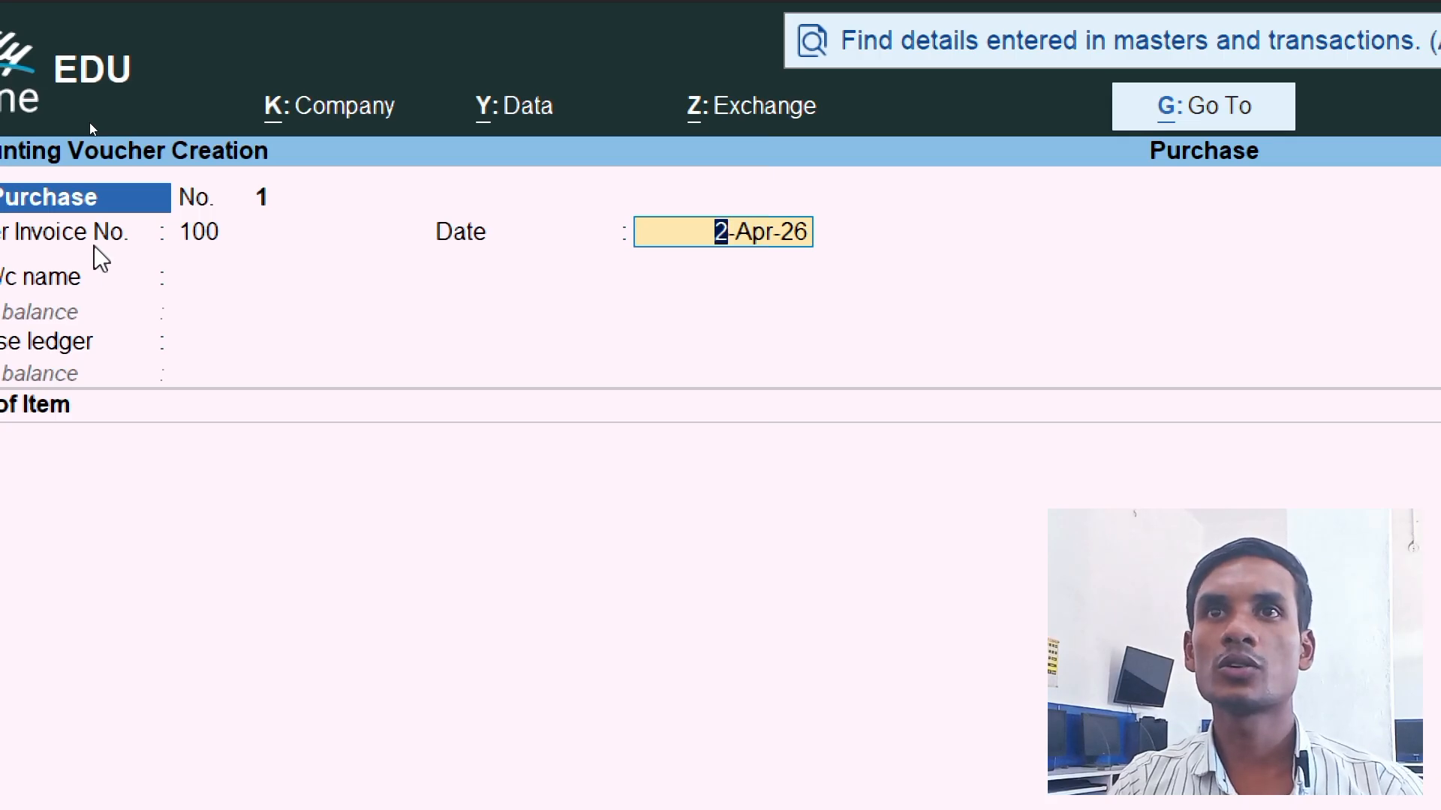
key("Return")
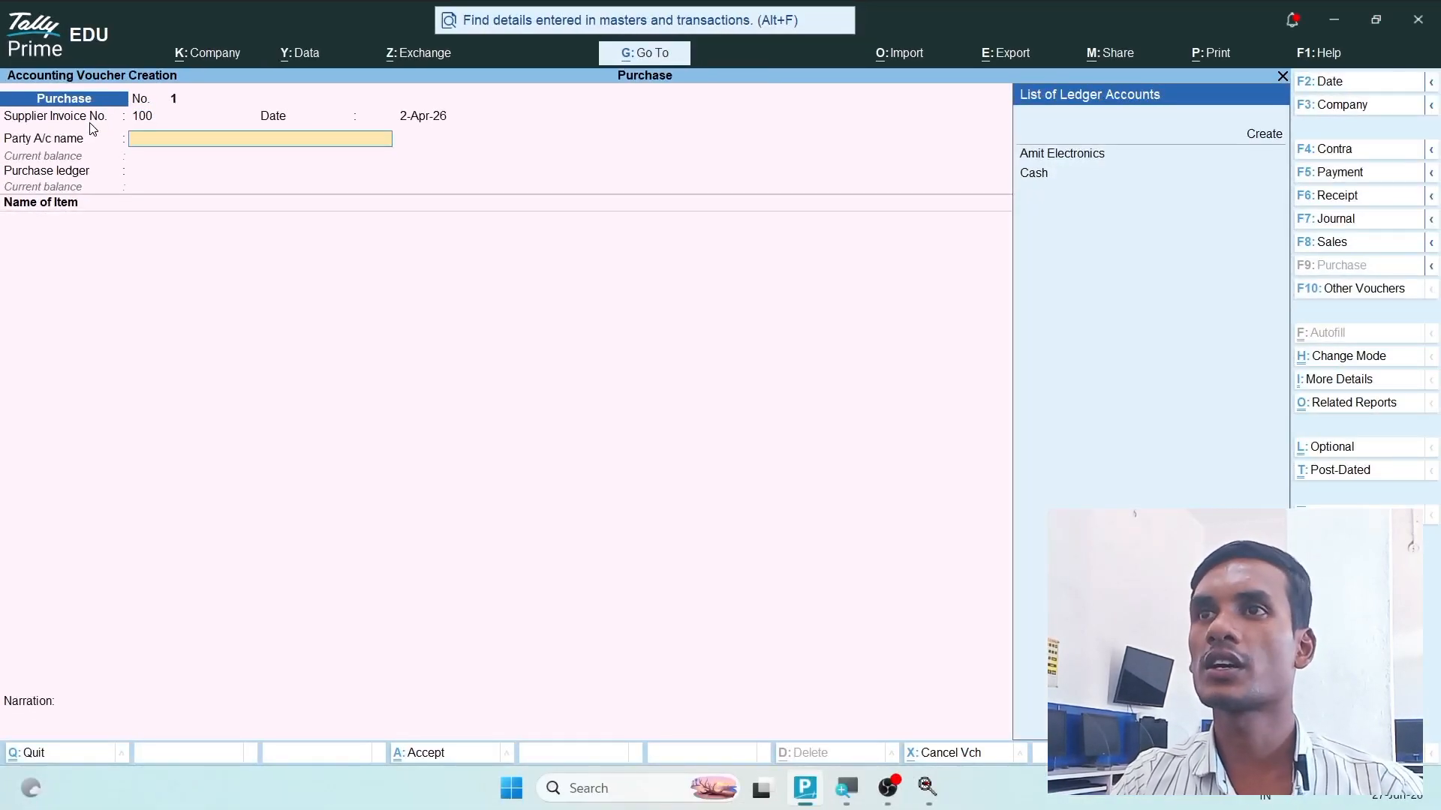
- Set the purchase voucher's party account to Amit Electronics
key("Down")
key("Down")
key("Return")
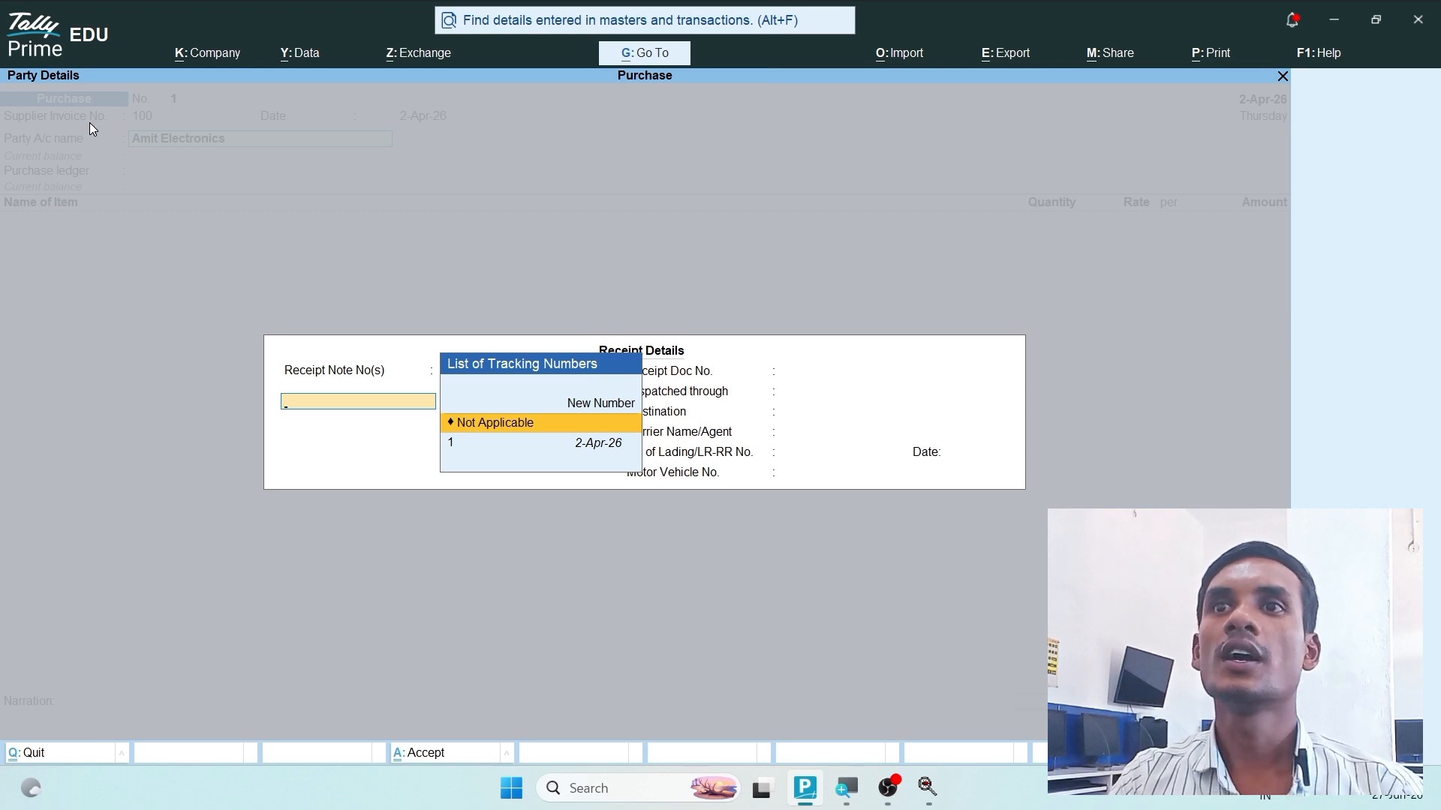
- Link the purchase voucher to receipt note 1 dated 2-Apr-26, leaving the remaining receipt and dispatch details blank
key("Down")
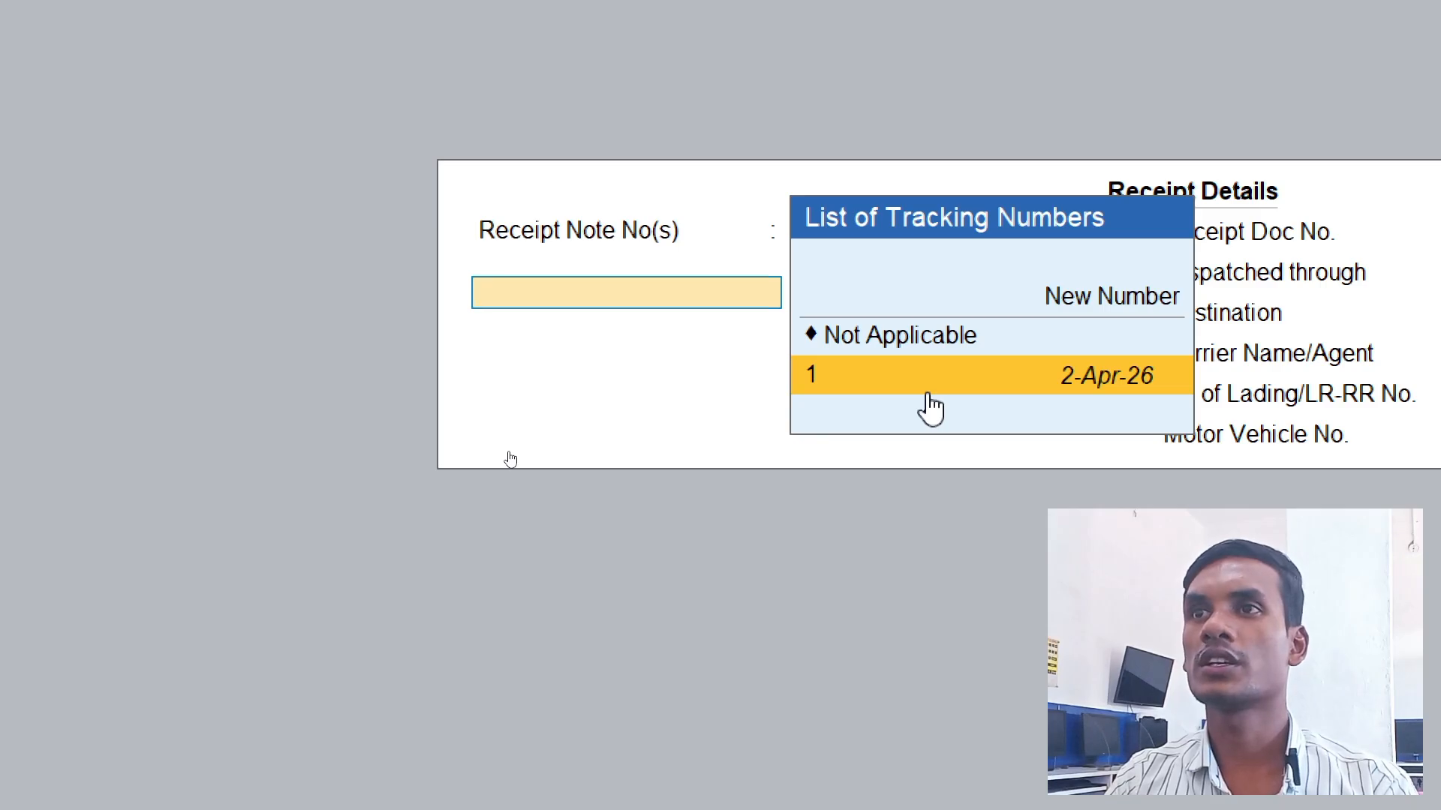
key("Return")
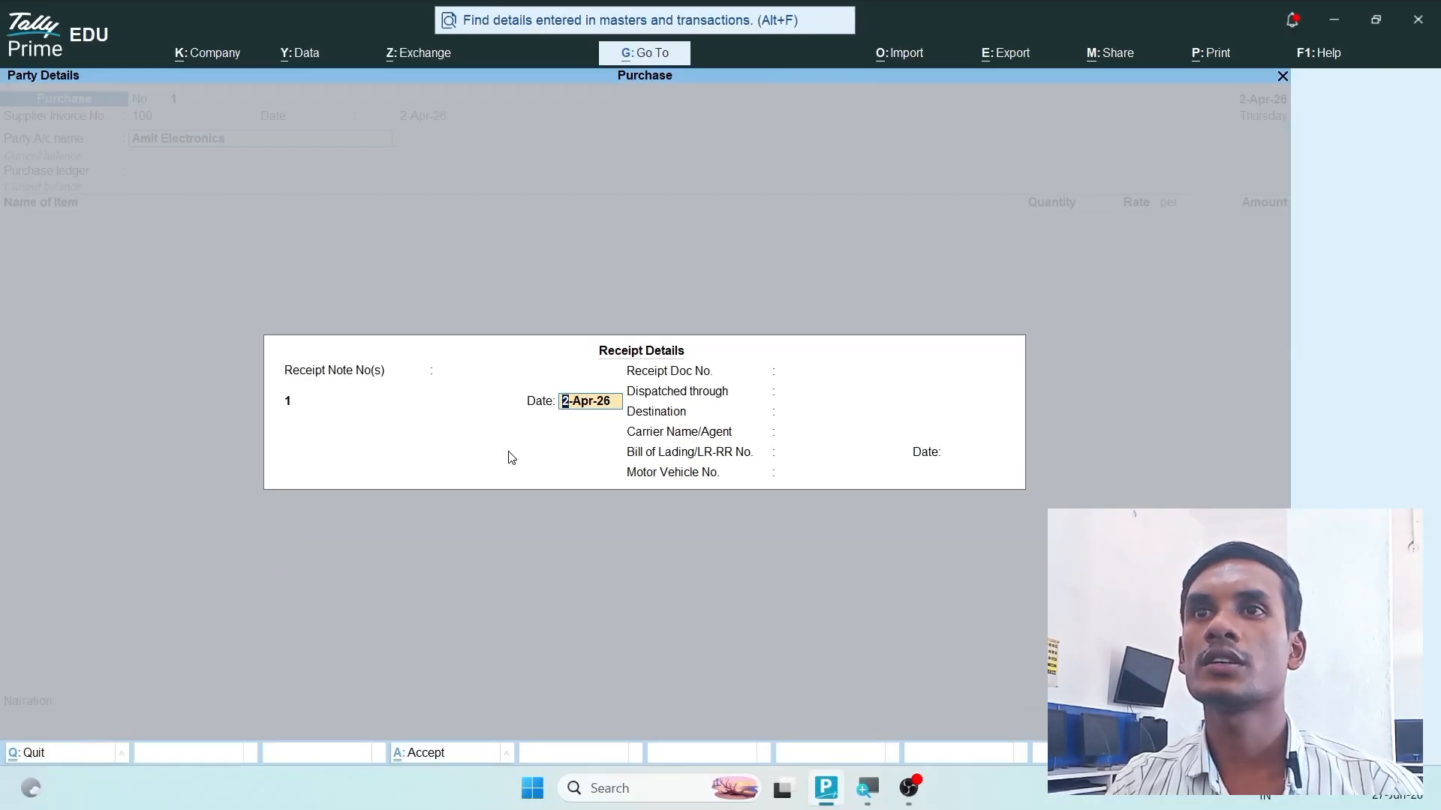
key("Return")
key("Return")
key("Return")
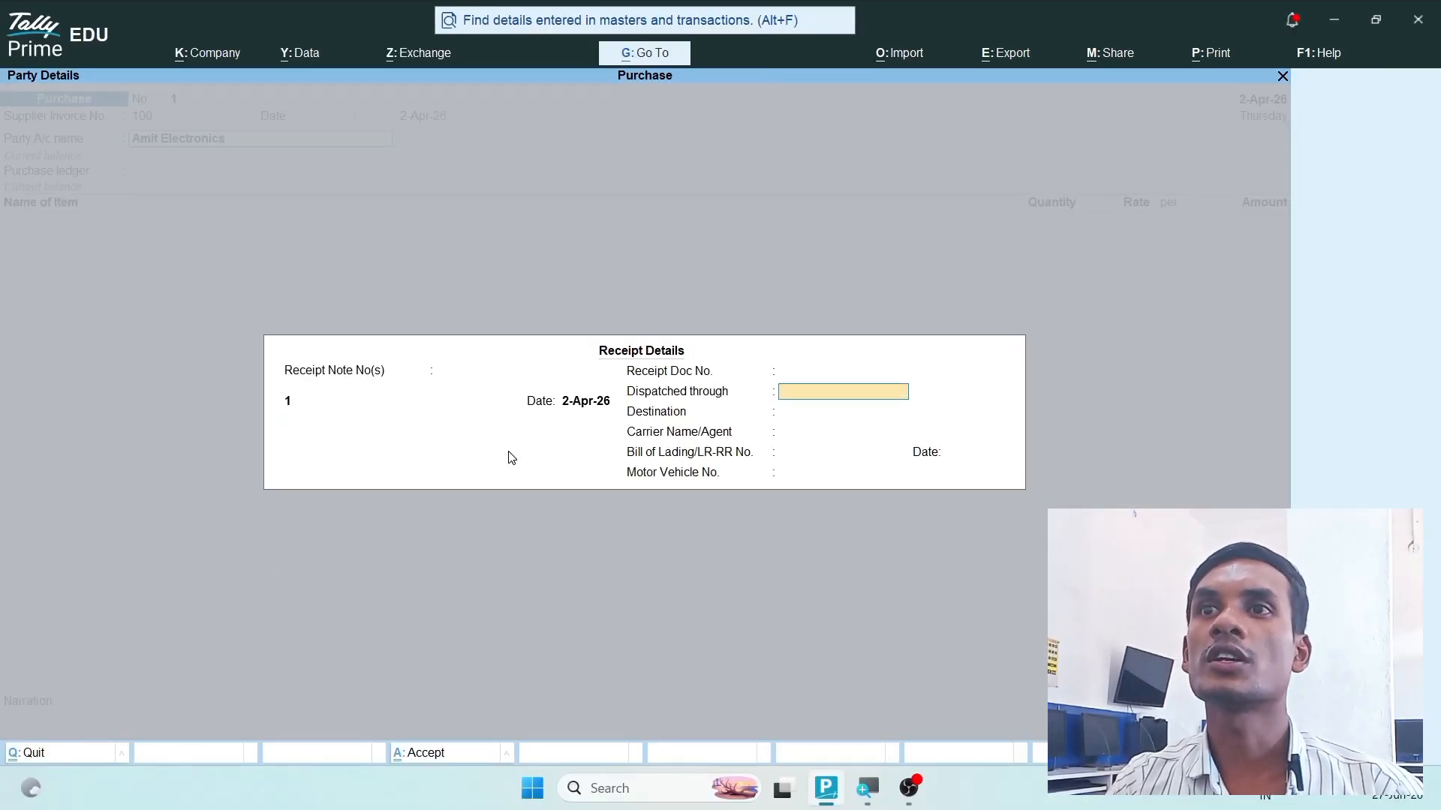
key("Return")
key("Return")
key("Return")
key("Return")
key("Return")
key("Return")
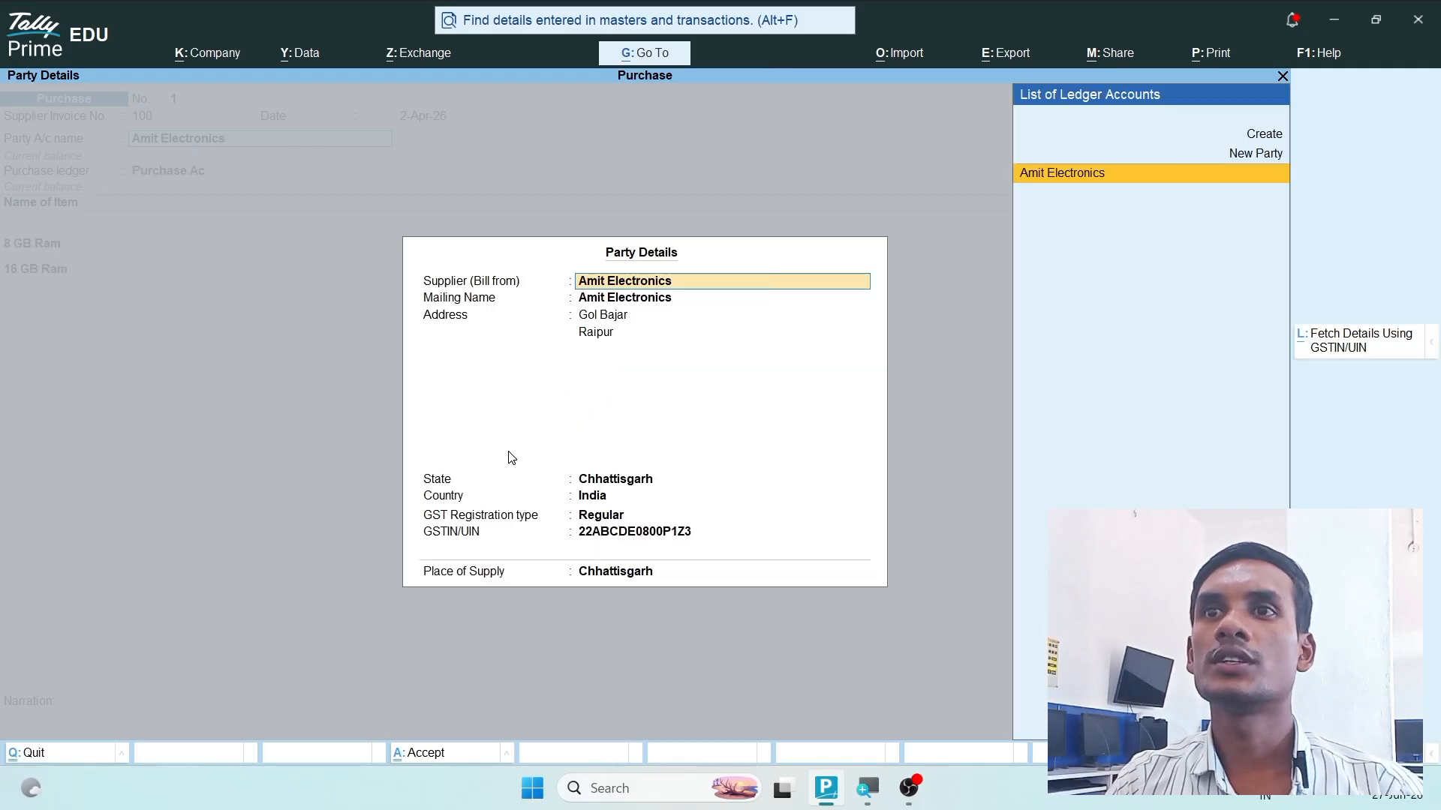
- Accept Amit Electronics' supplier details with Chhattisgarh as place of supply, keeping Purchase Ac as the purchase ledger
key("Return")
key("Return")
key("Return")
key("Return")
key("Return")
key("Return")
key("Return")
key("Return")
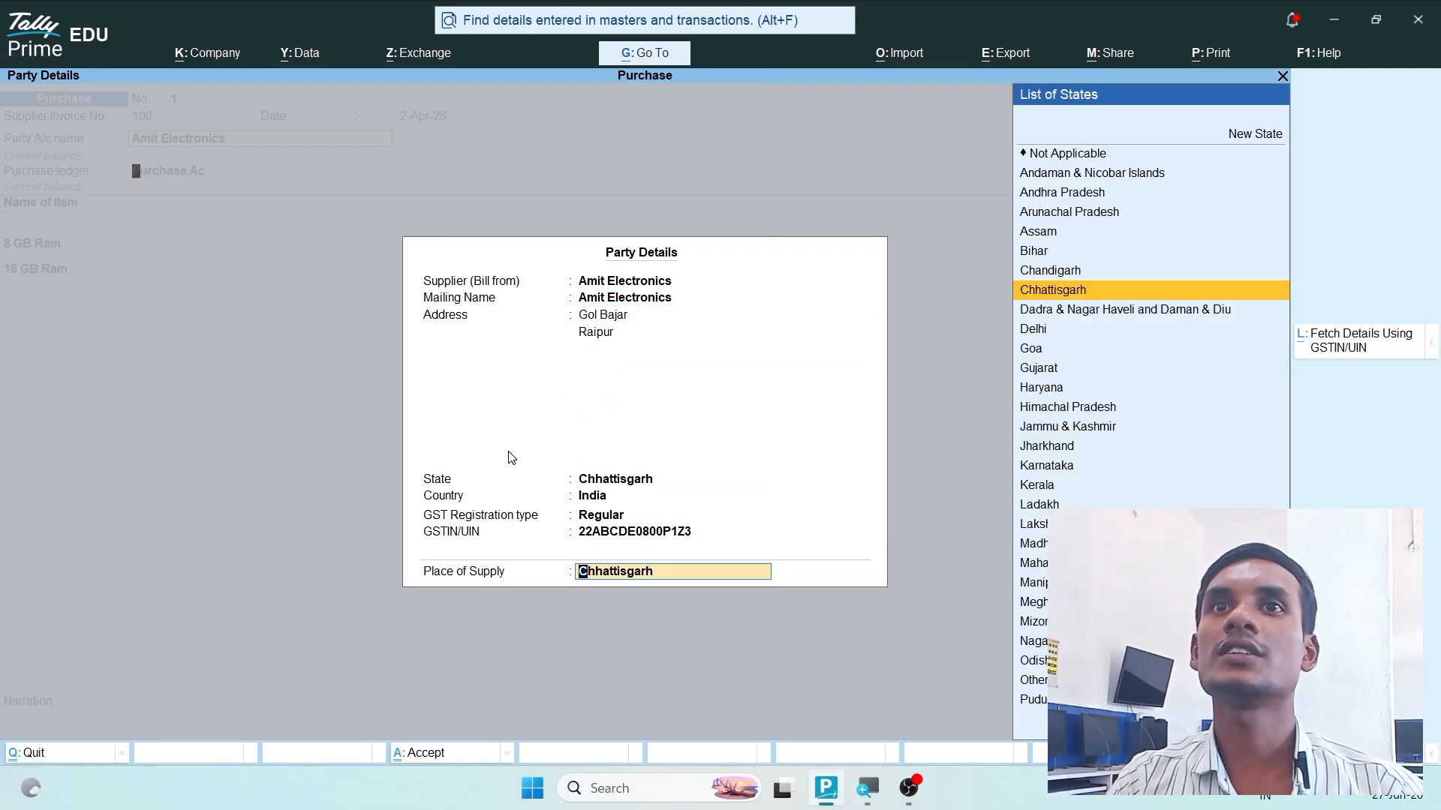
key("Return")
key("Return")
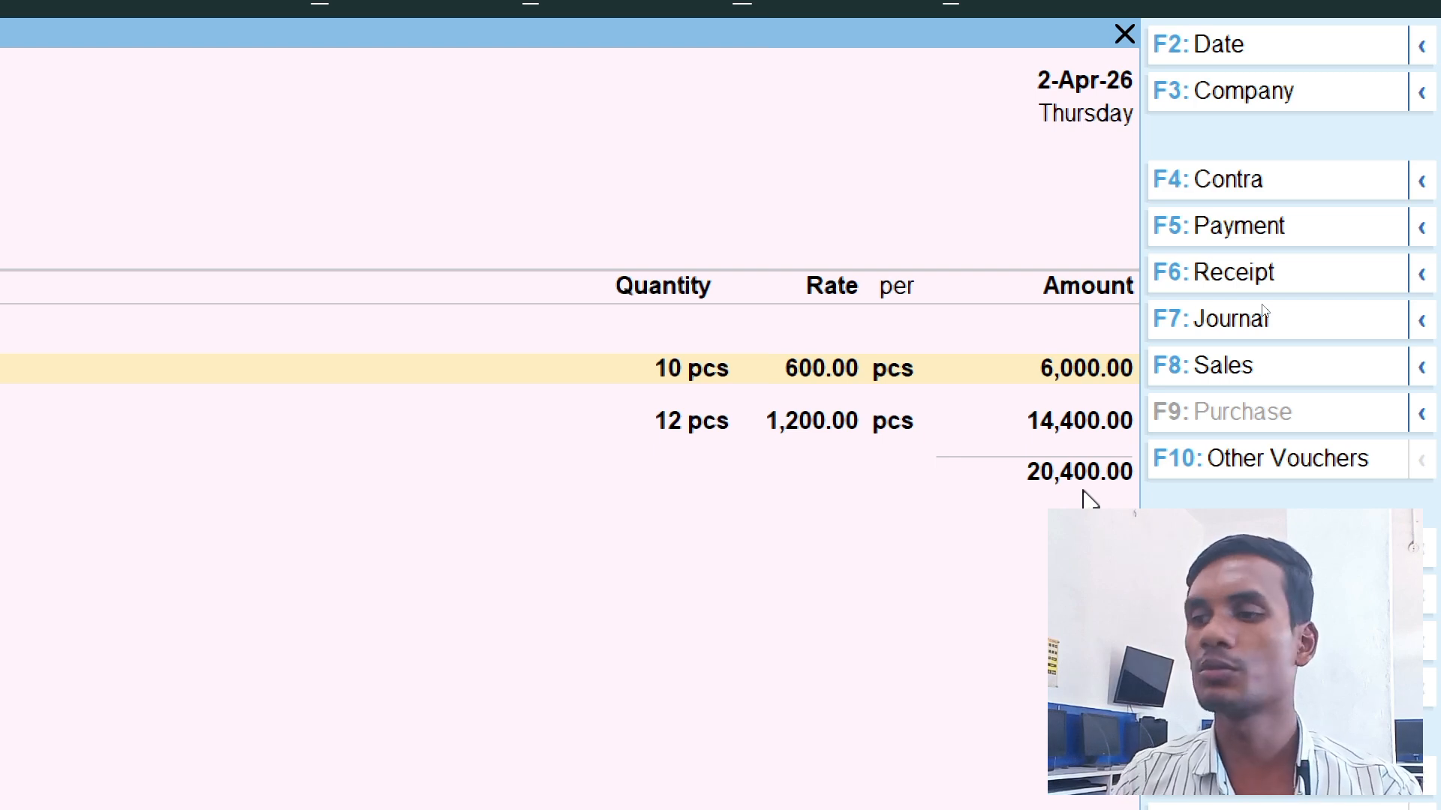
- Allocate the 8 GB Ram line to tracking number 1 and order number 1, accepting 10 pcs at 600.00
key("Return")
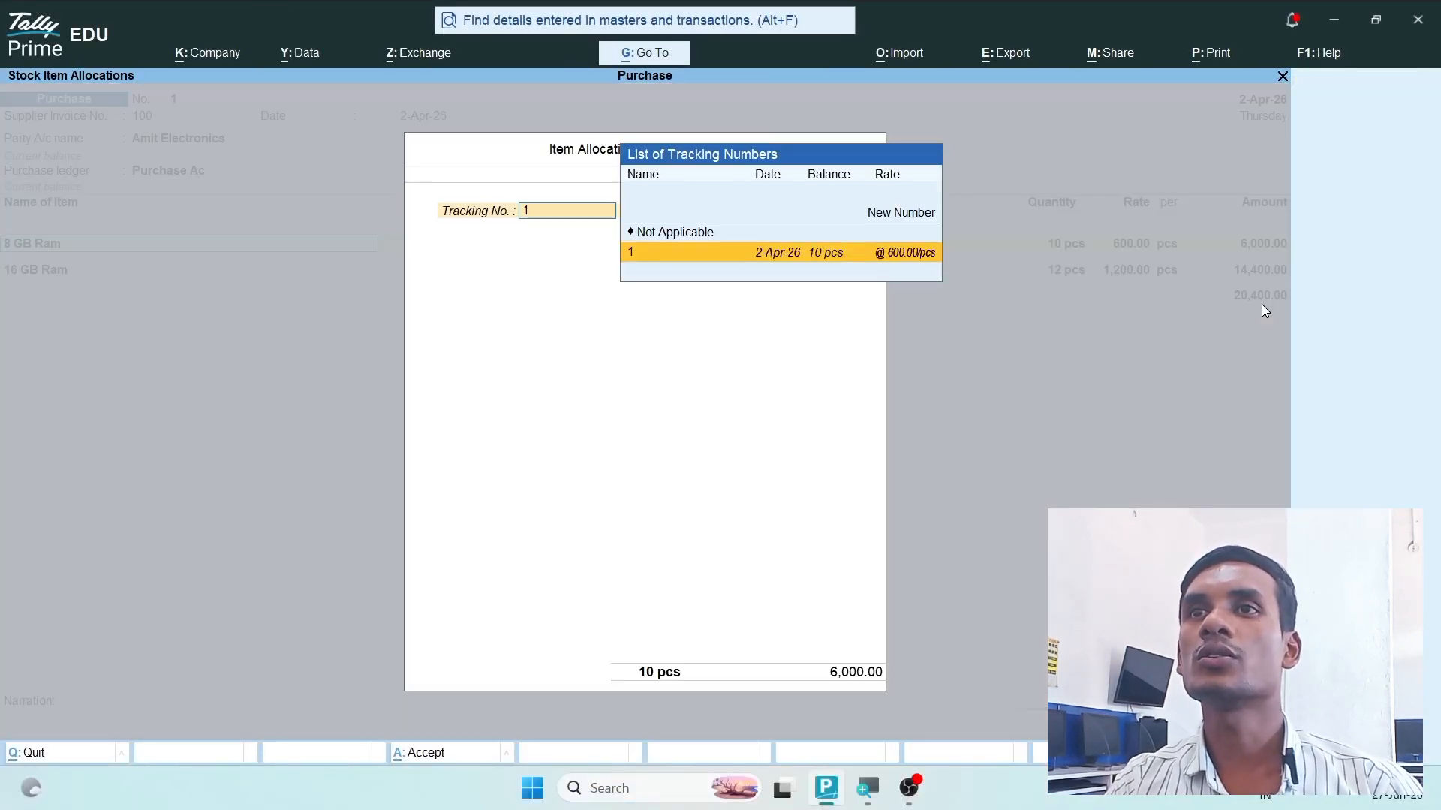
key("Return")
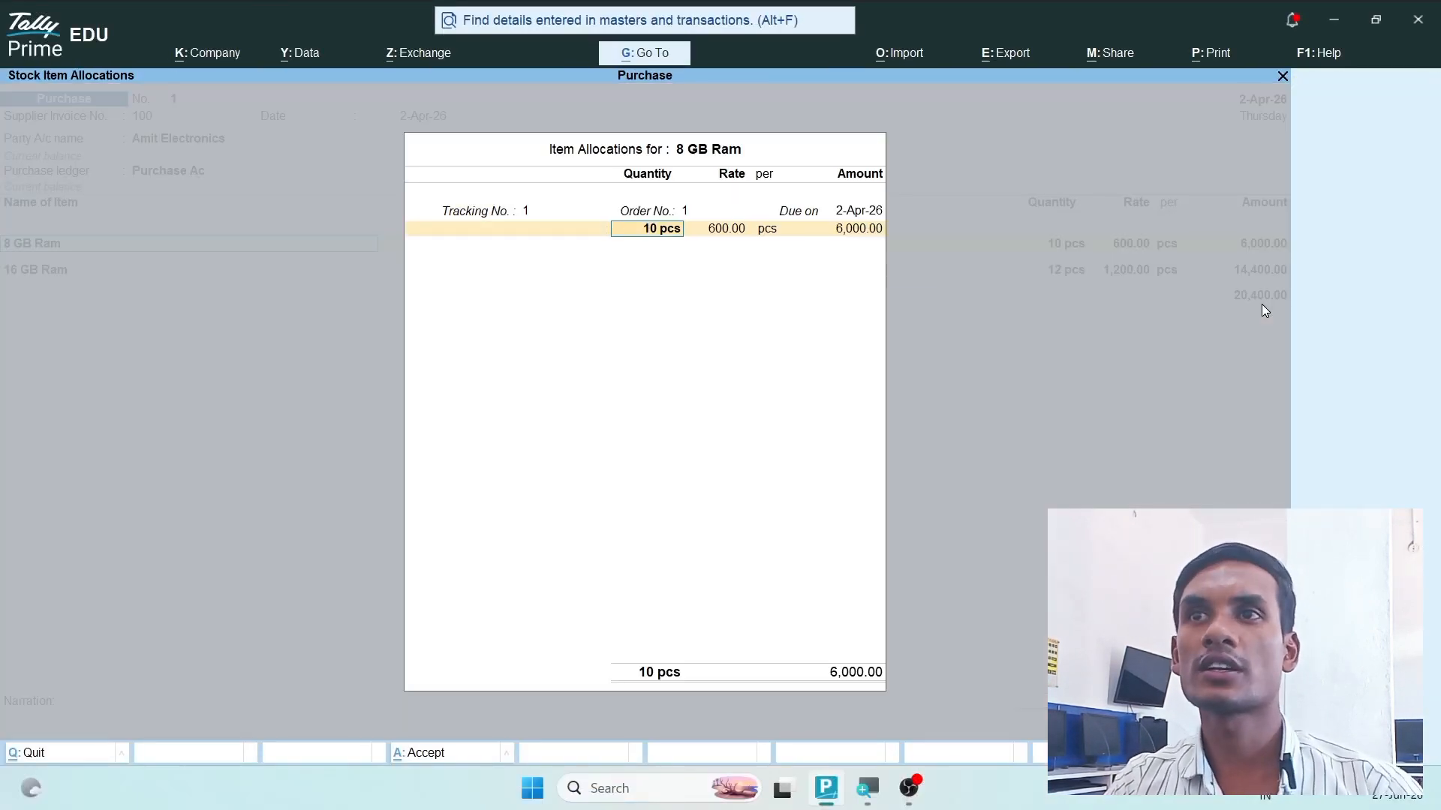
key("Return")
key("Return")
key("Return")
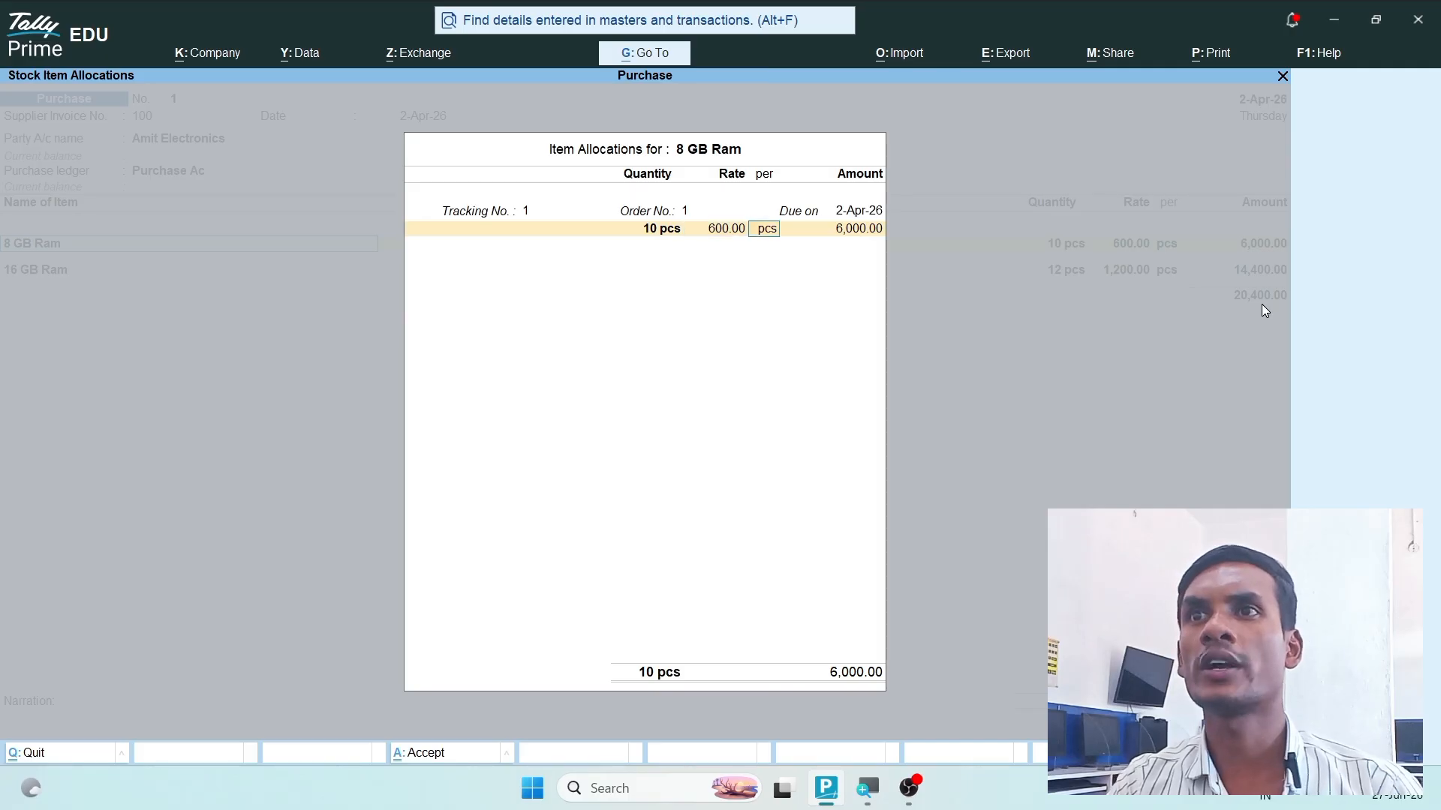
key("Return")
key("Return")
- Allocate the 16 GB Ram line to tracking number 1, accept 12 pcs at 1,200.00, and finish the item list
key("Return")
key("Return")
key("Return")
key("Return")
key("Return")
key("Return")
key("Return")
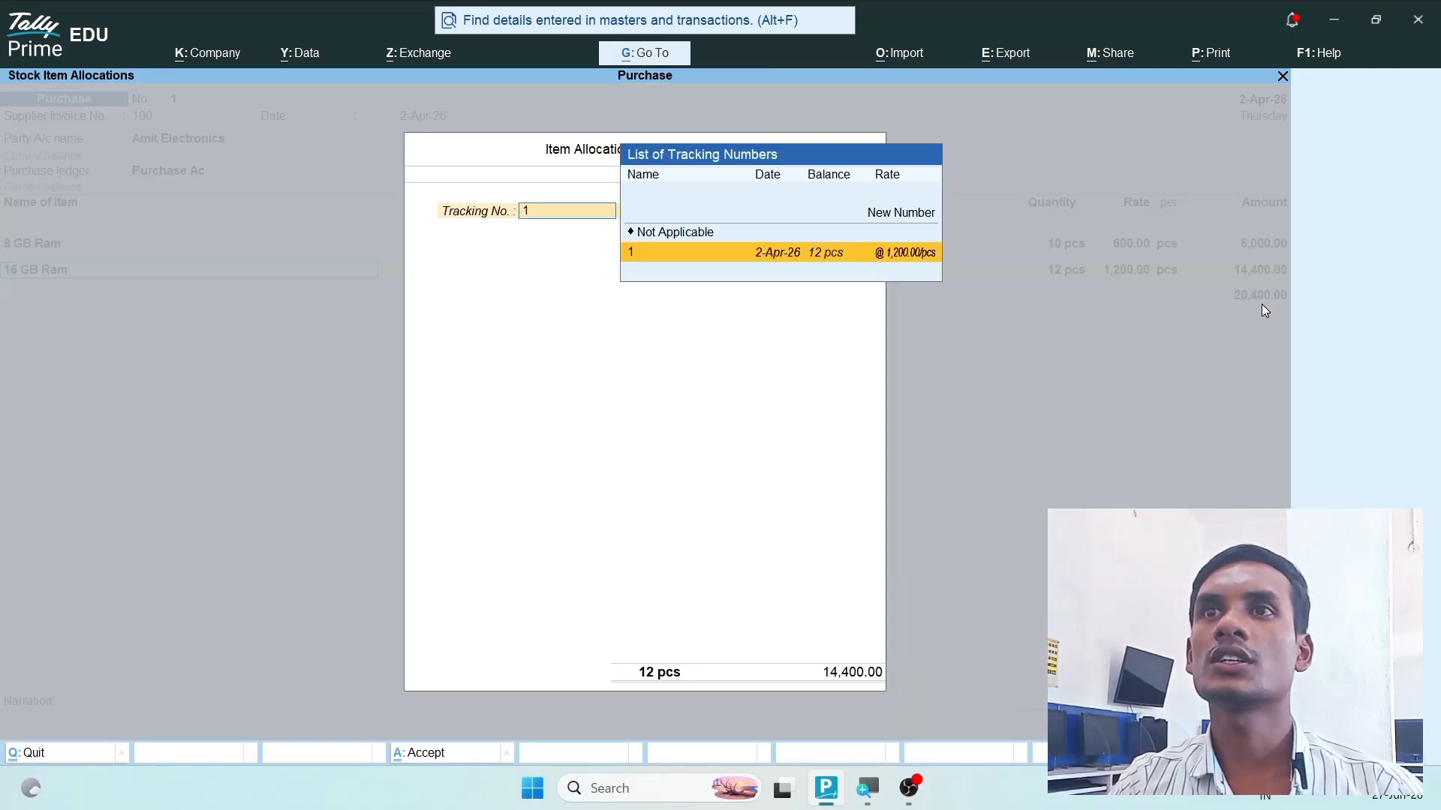
key("Return")
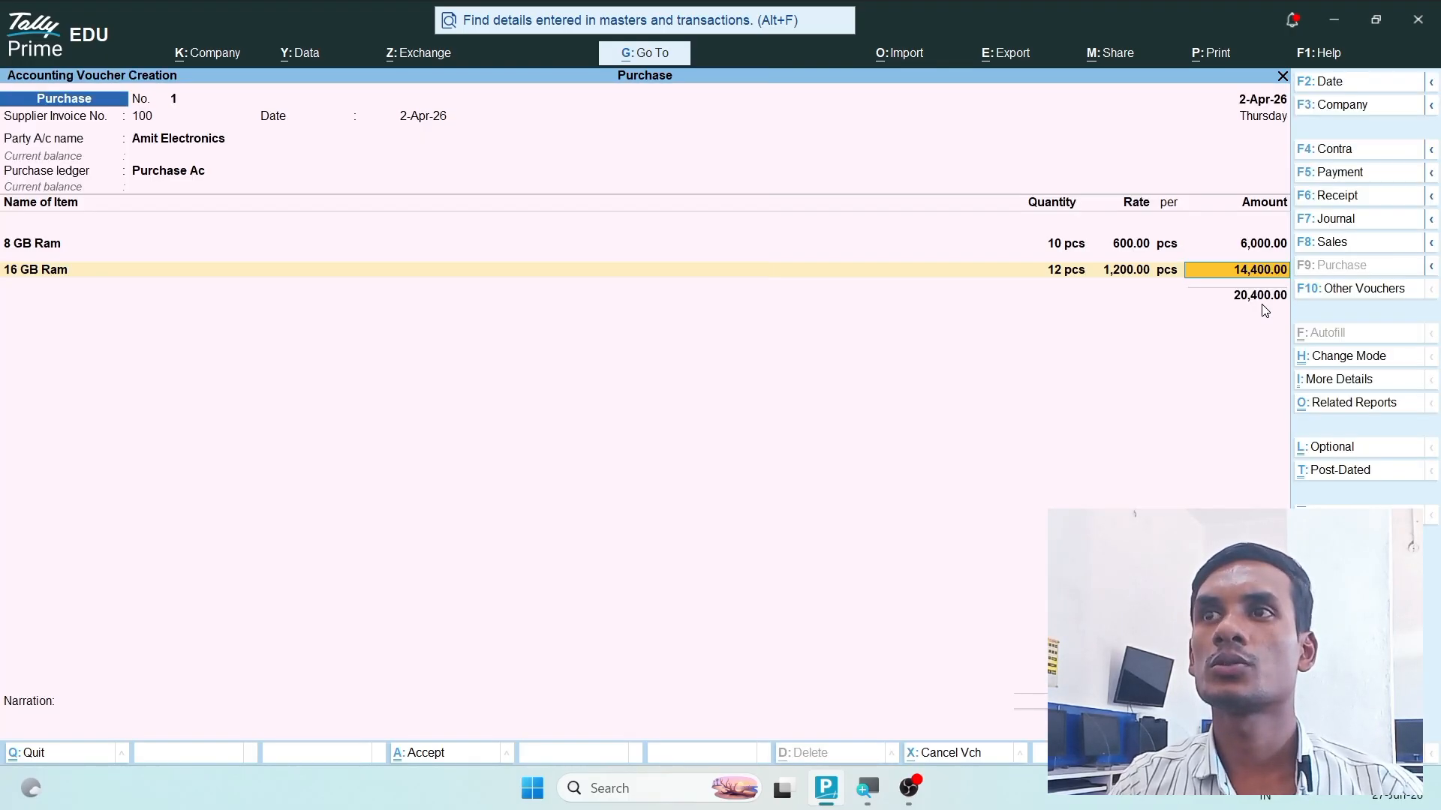
key("Return")
key("Return")
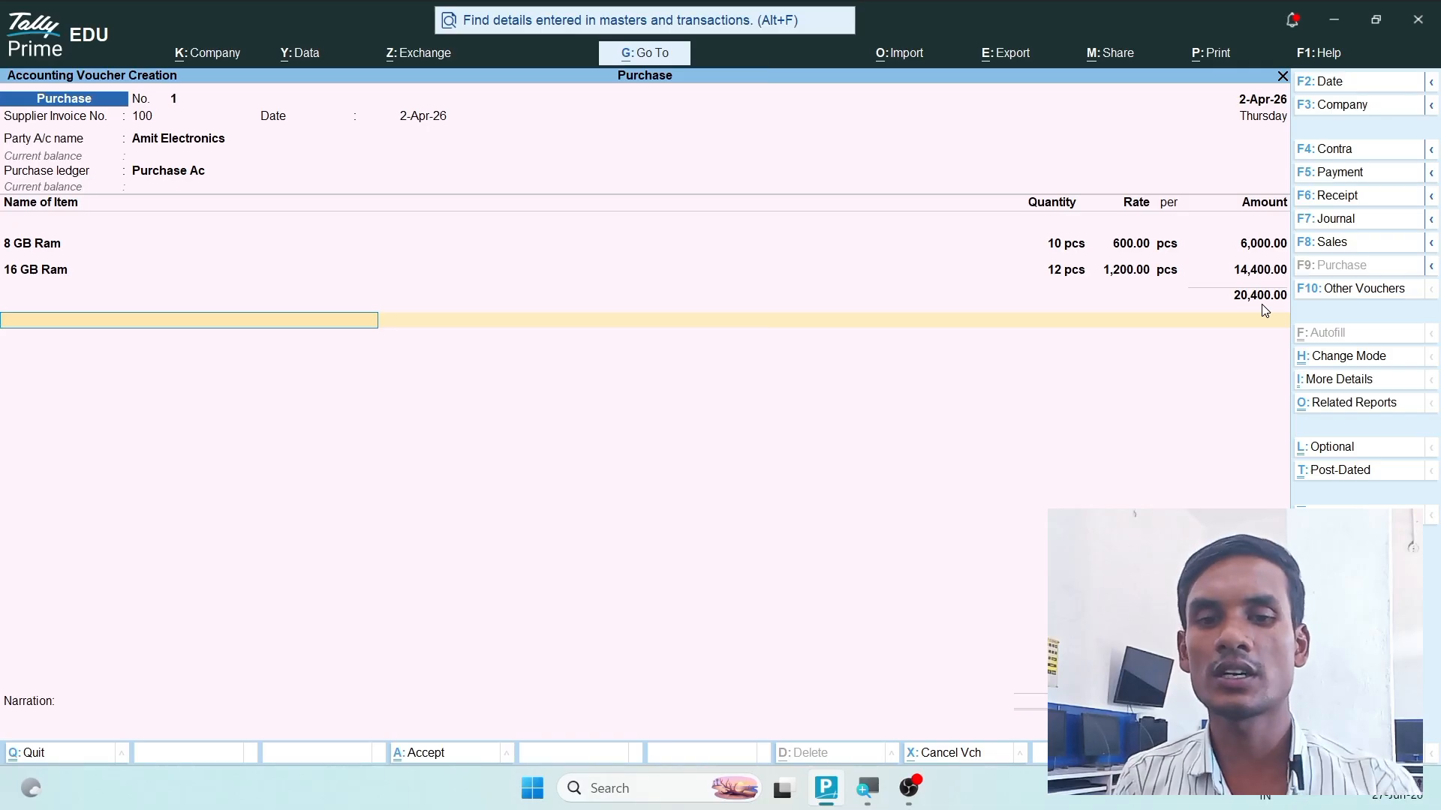
- Start a new ledger from the purchase voucher, named CGST and grouped under Duties & Taxes
key("alt")
key("alt+c")
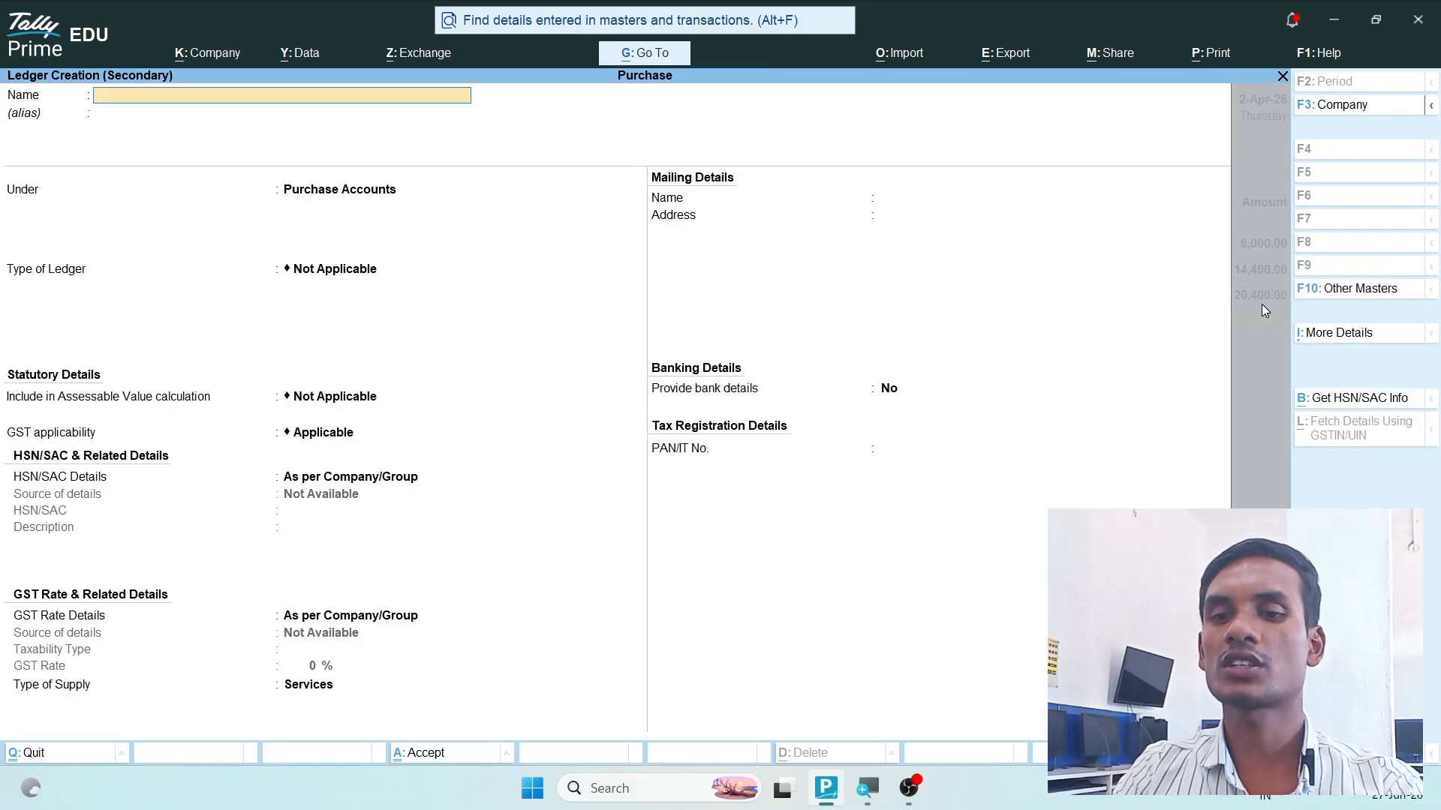
type("CGST")
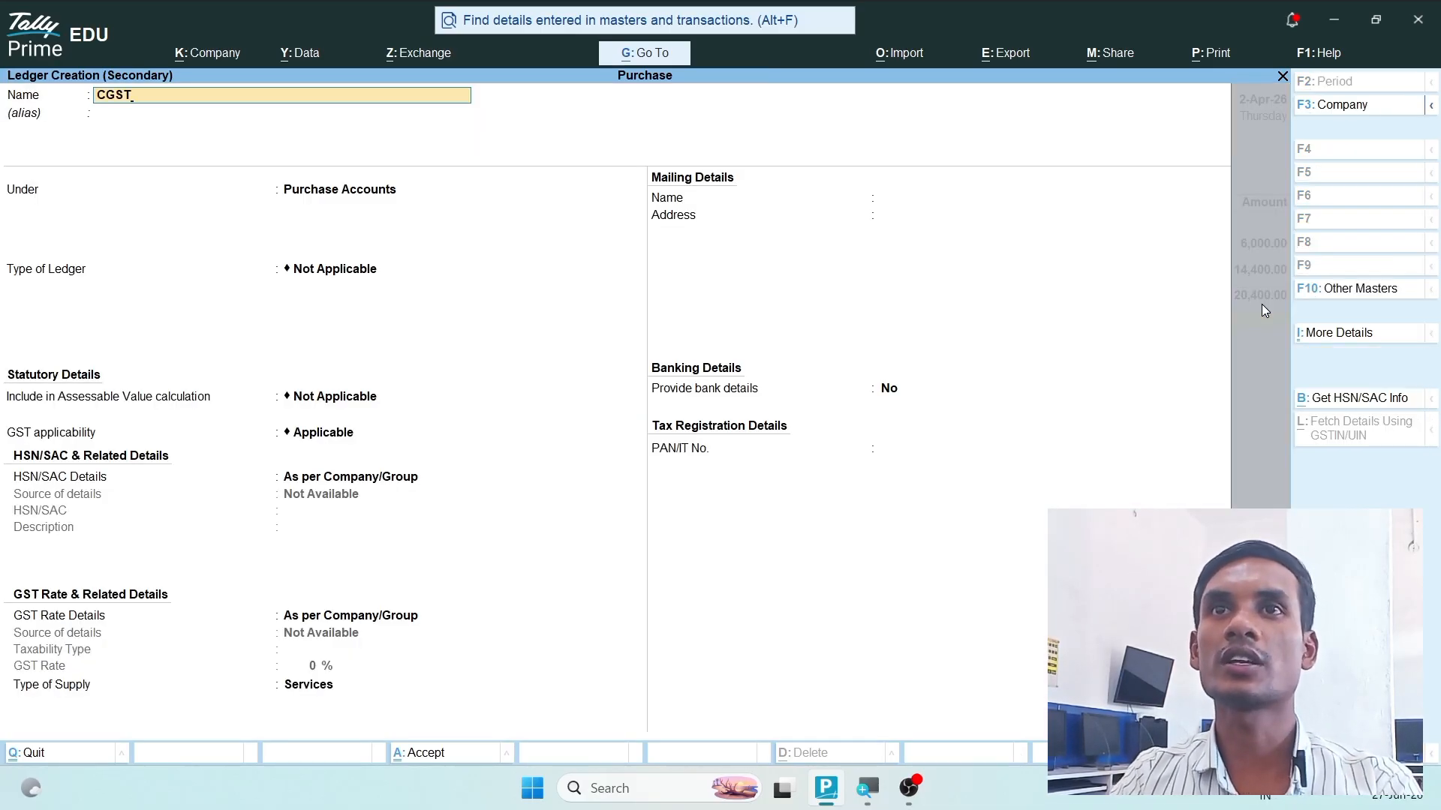
key("Return")
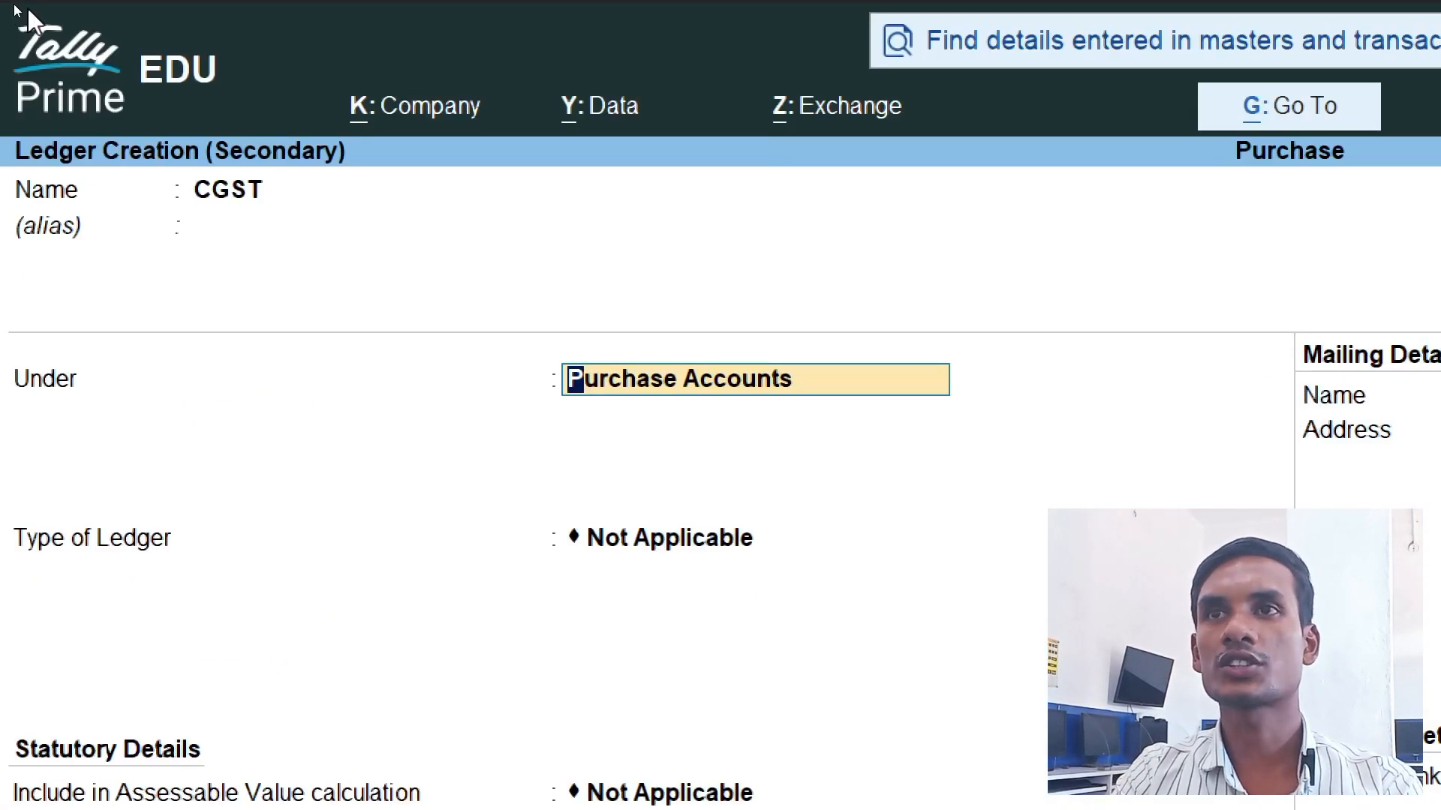
type("Dut")
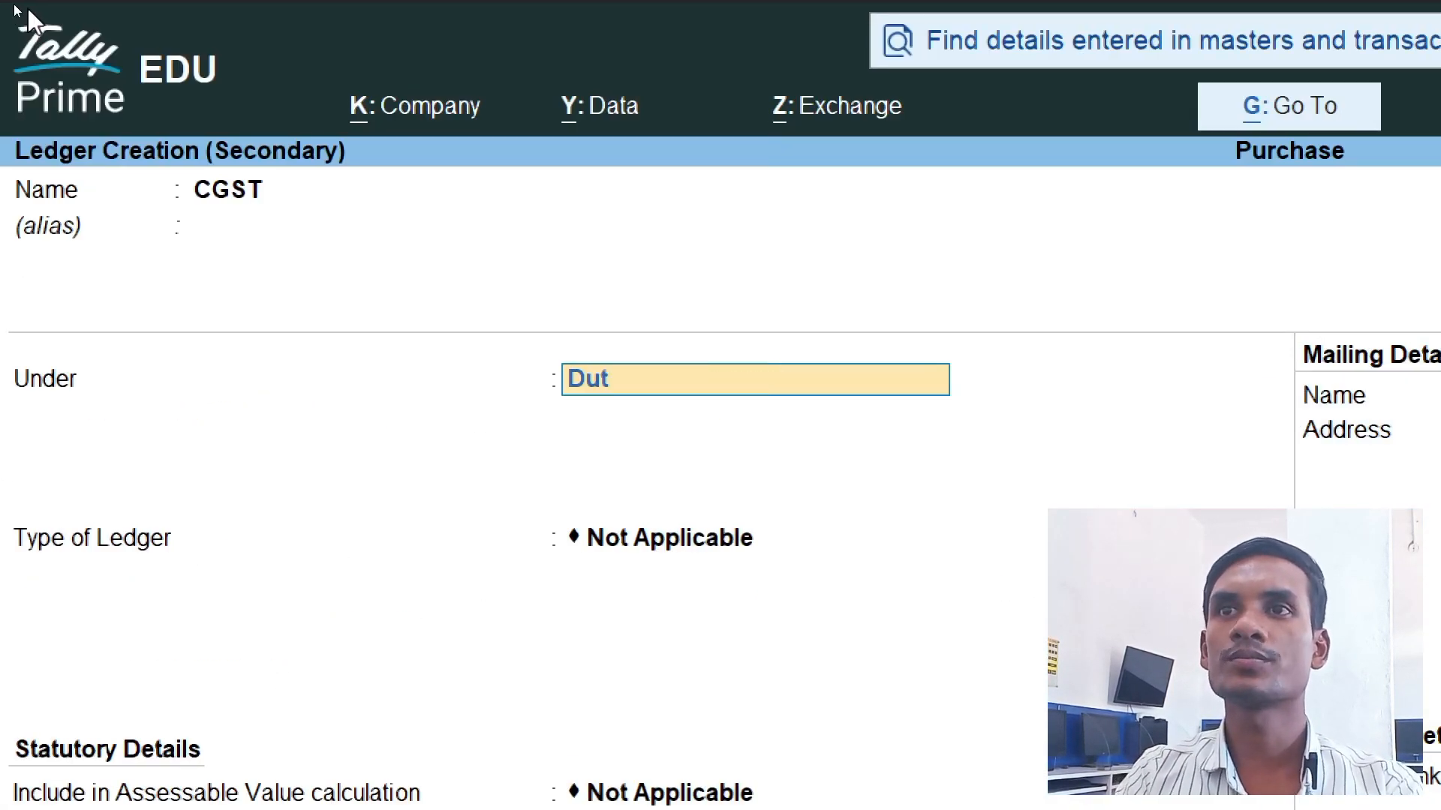
key("Return")
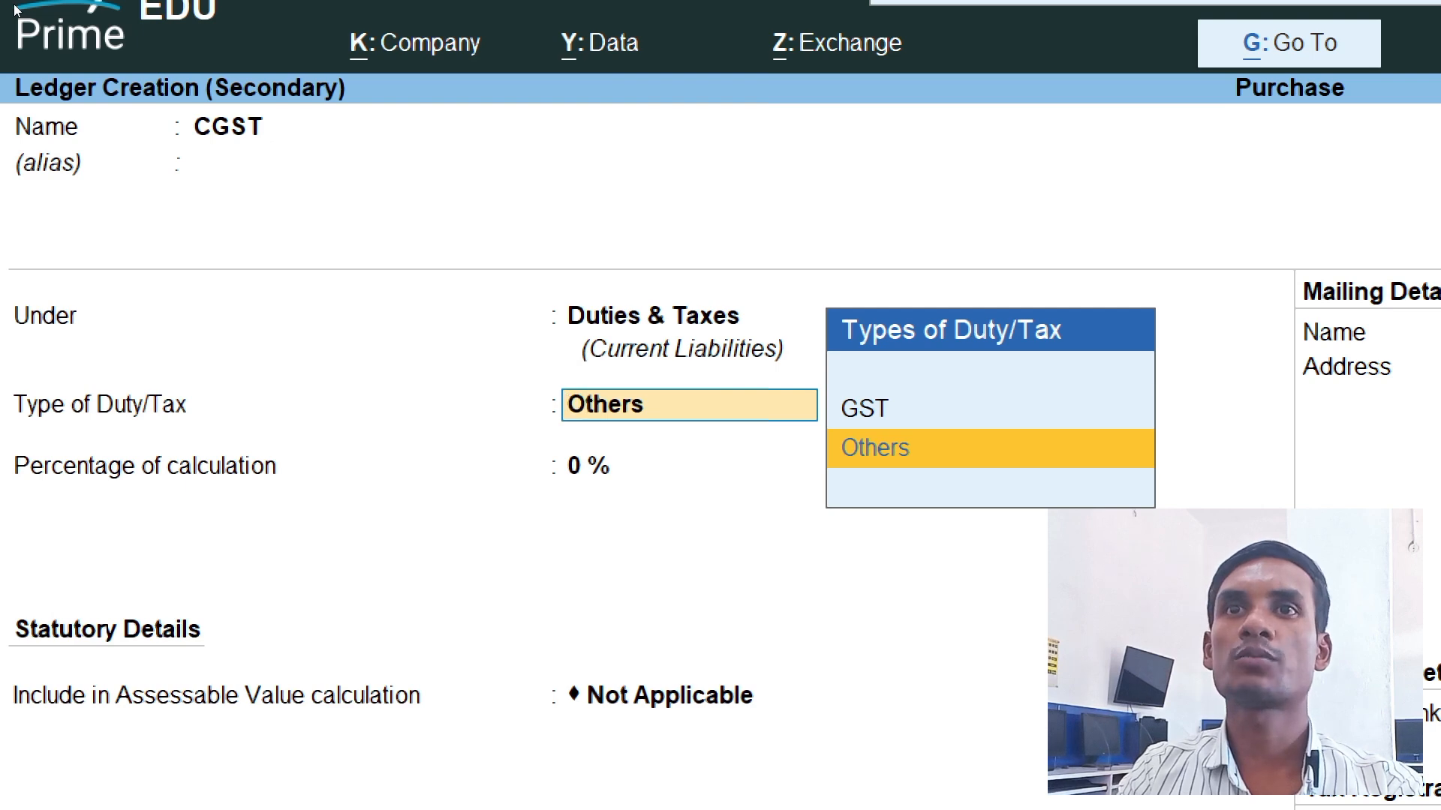
- Set the CGST ledger's duty type to GST and tax type to CGST, save it, and apply it to the voucher
key("Up")
key("Return")
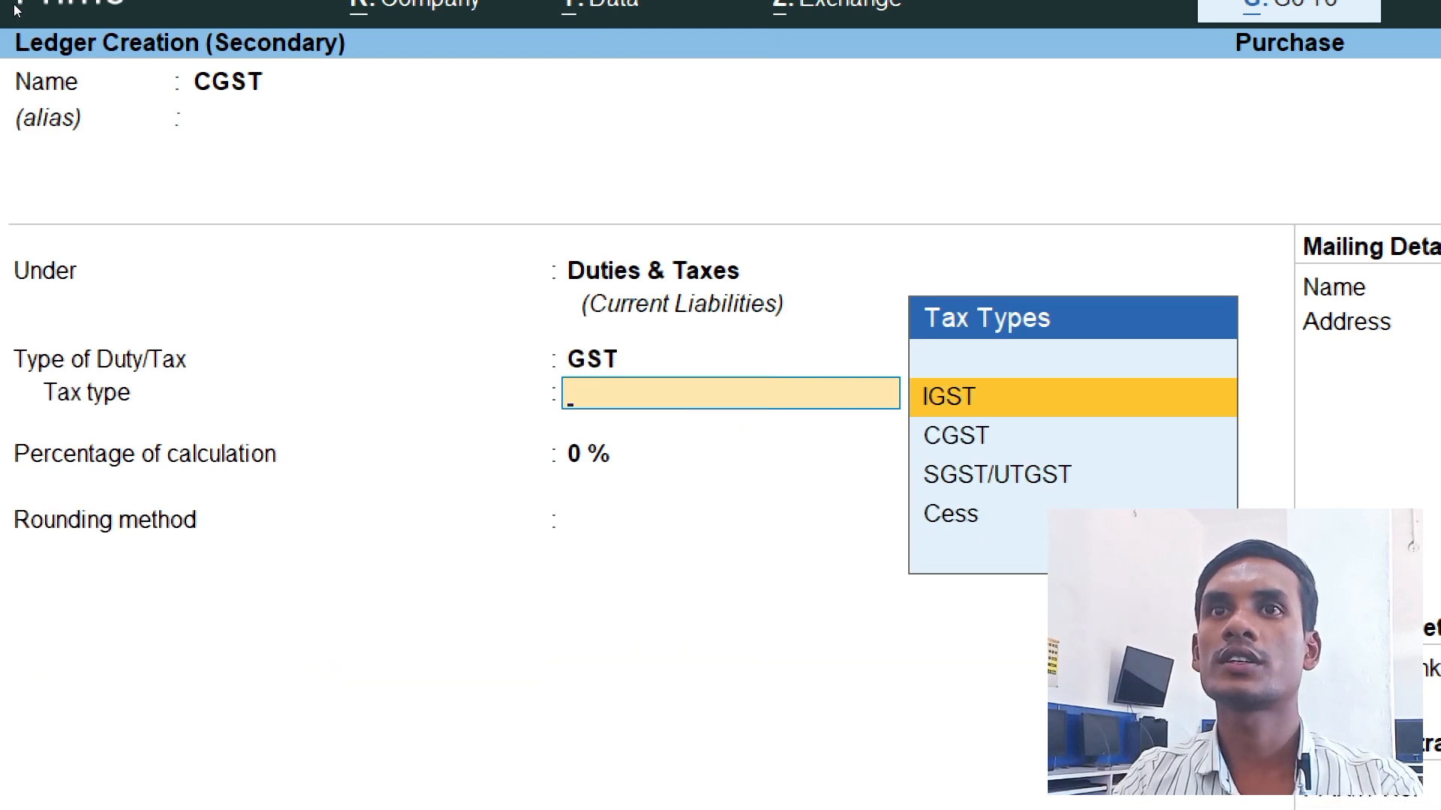
key("Down")
key("Return")
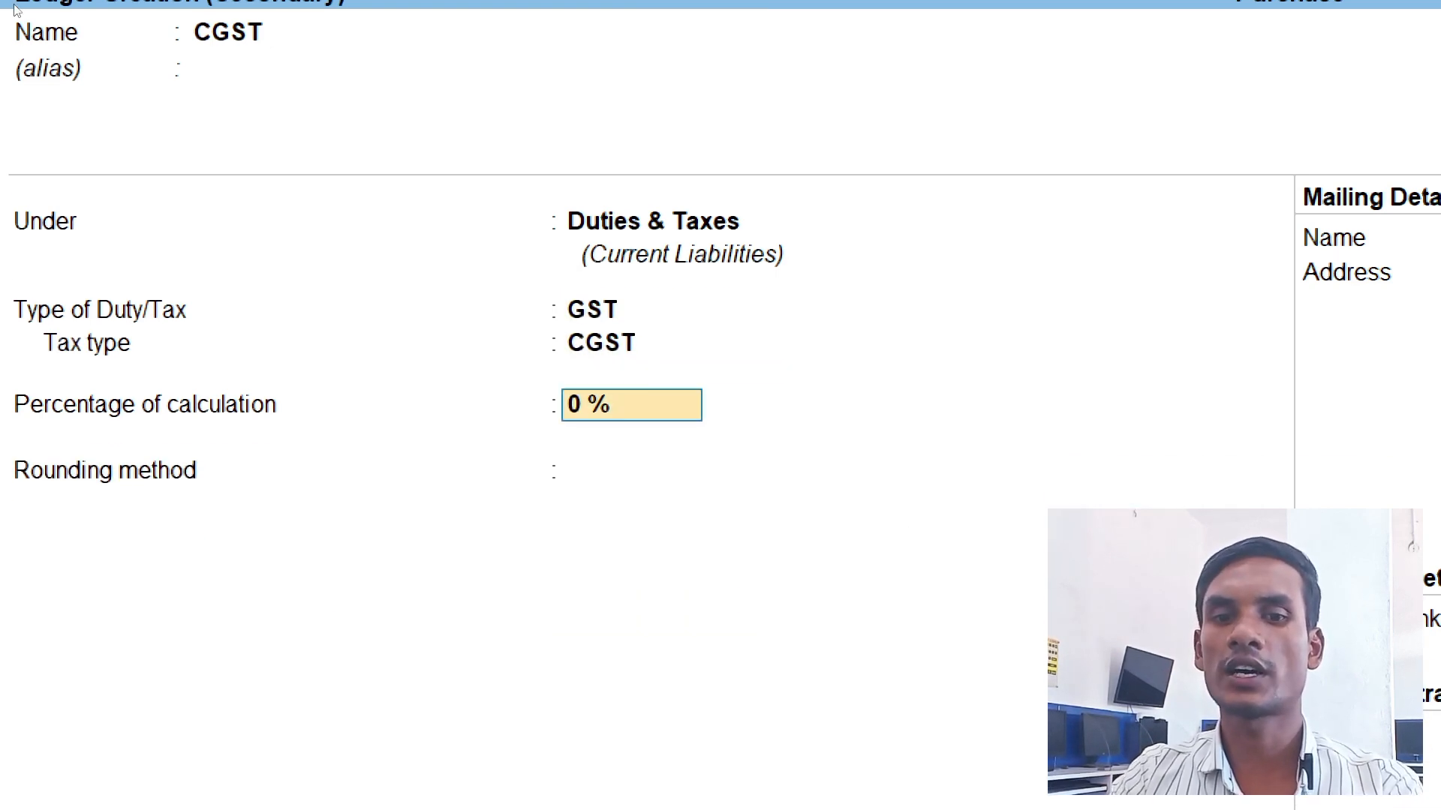
key("ctrl+a")
key("Return")
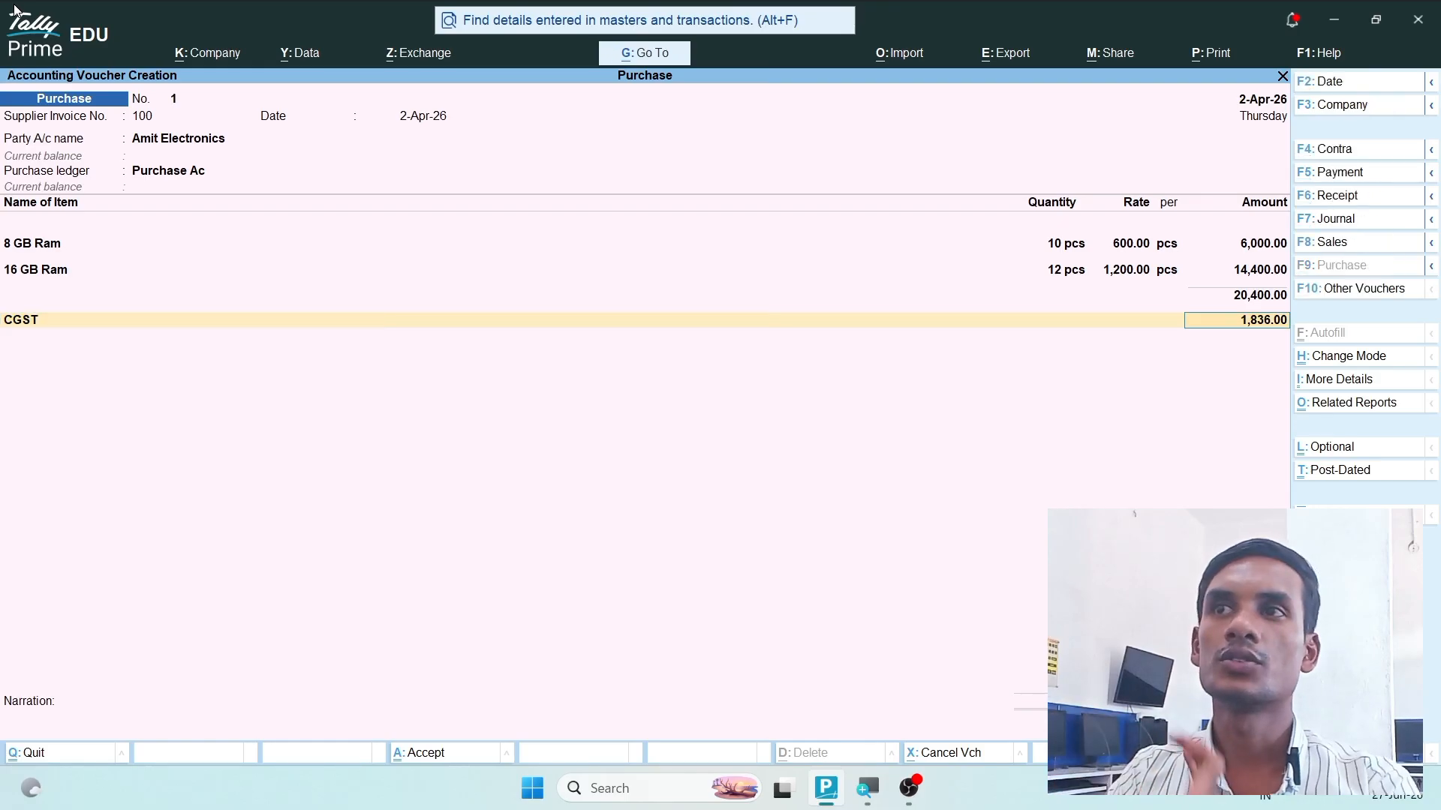
key("Return")
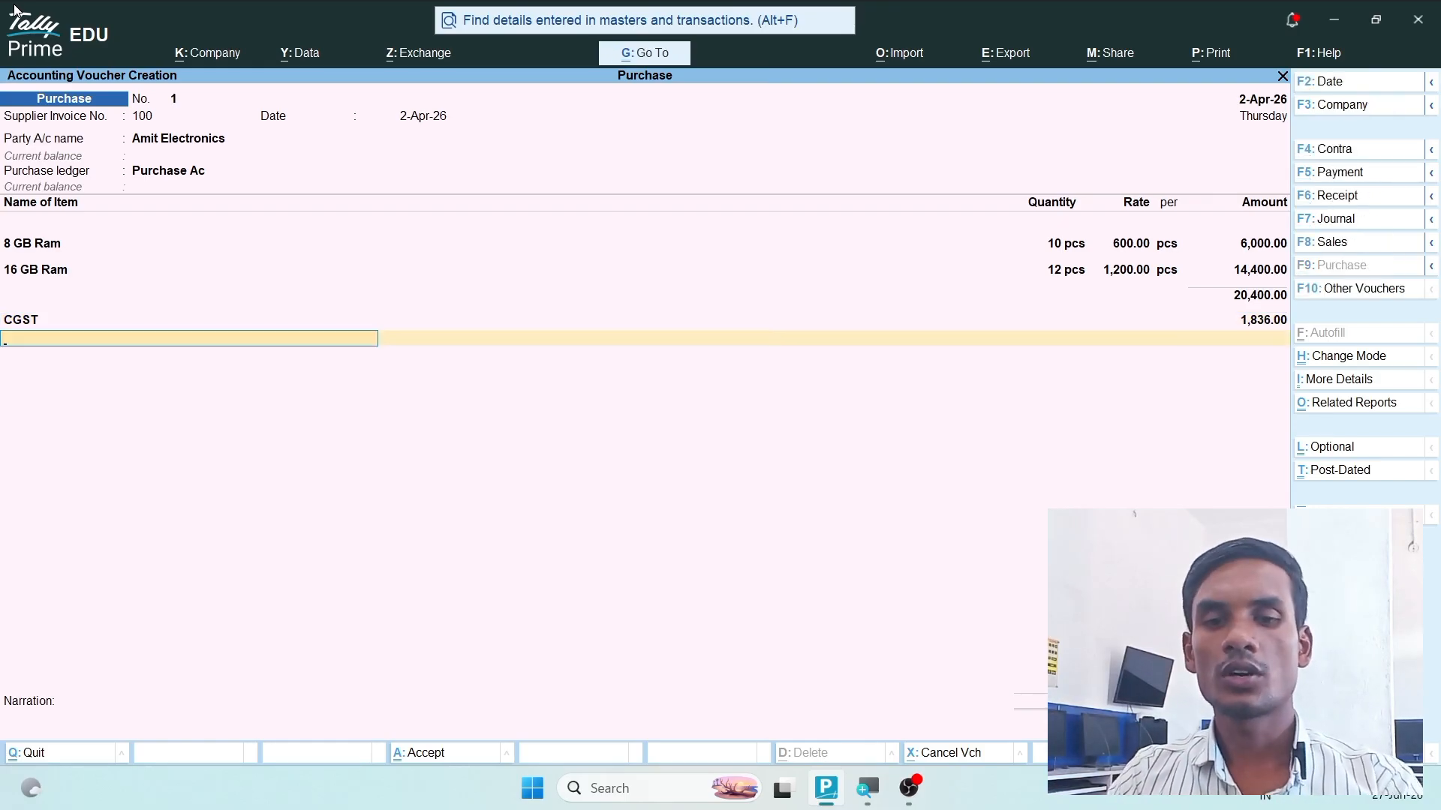
- Create an SGST ledger under Duties & Taxes with duty type GST and tax type SGST/UTGST
key("alt+c")
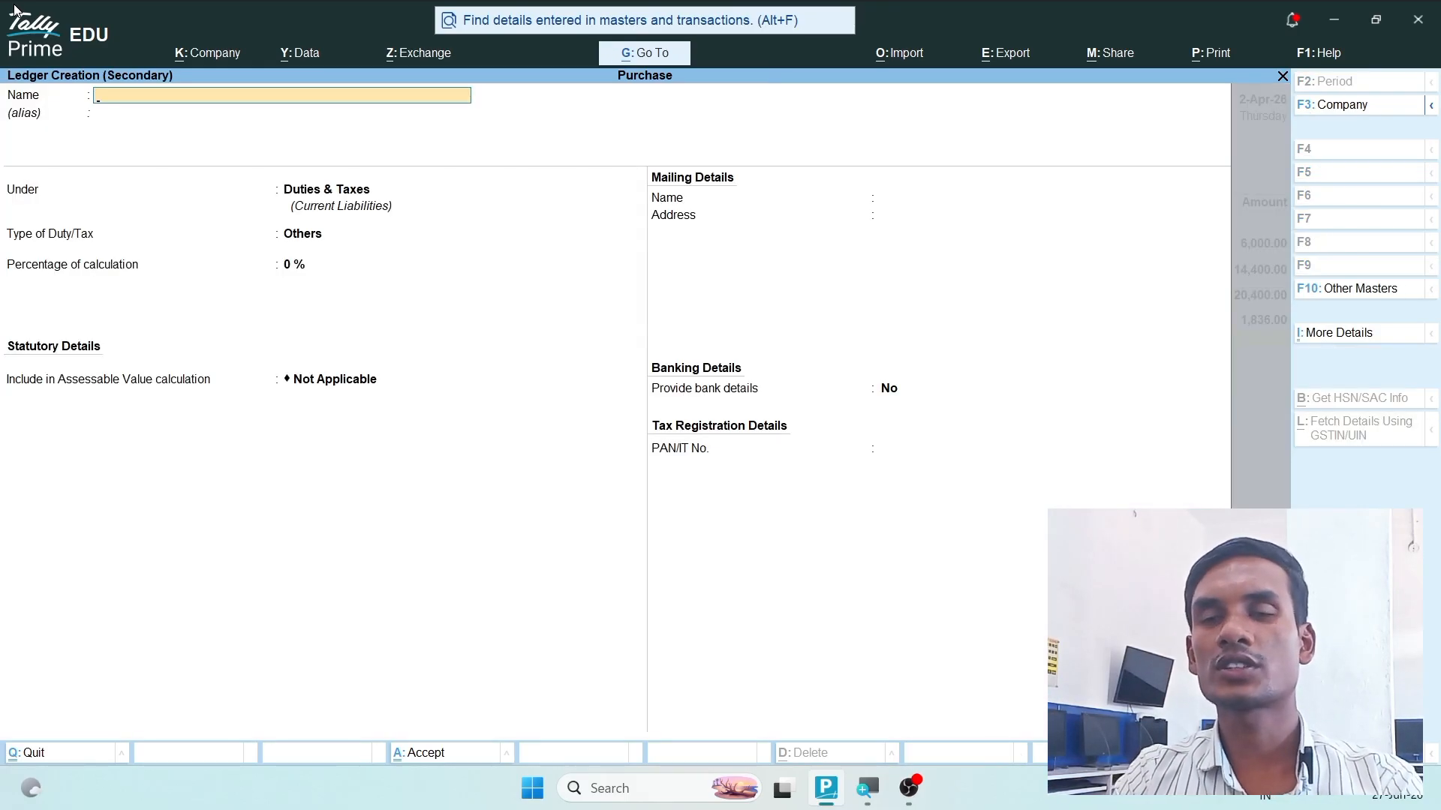
type("SGST")
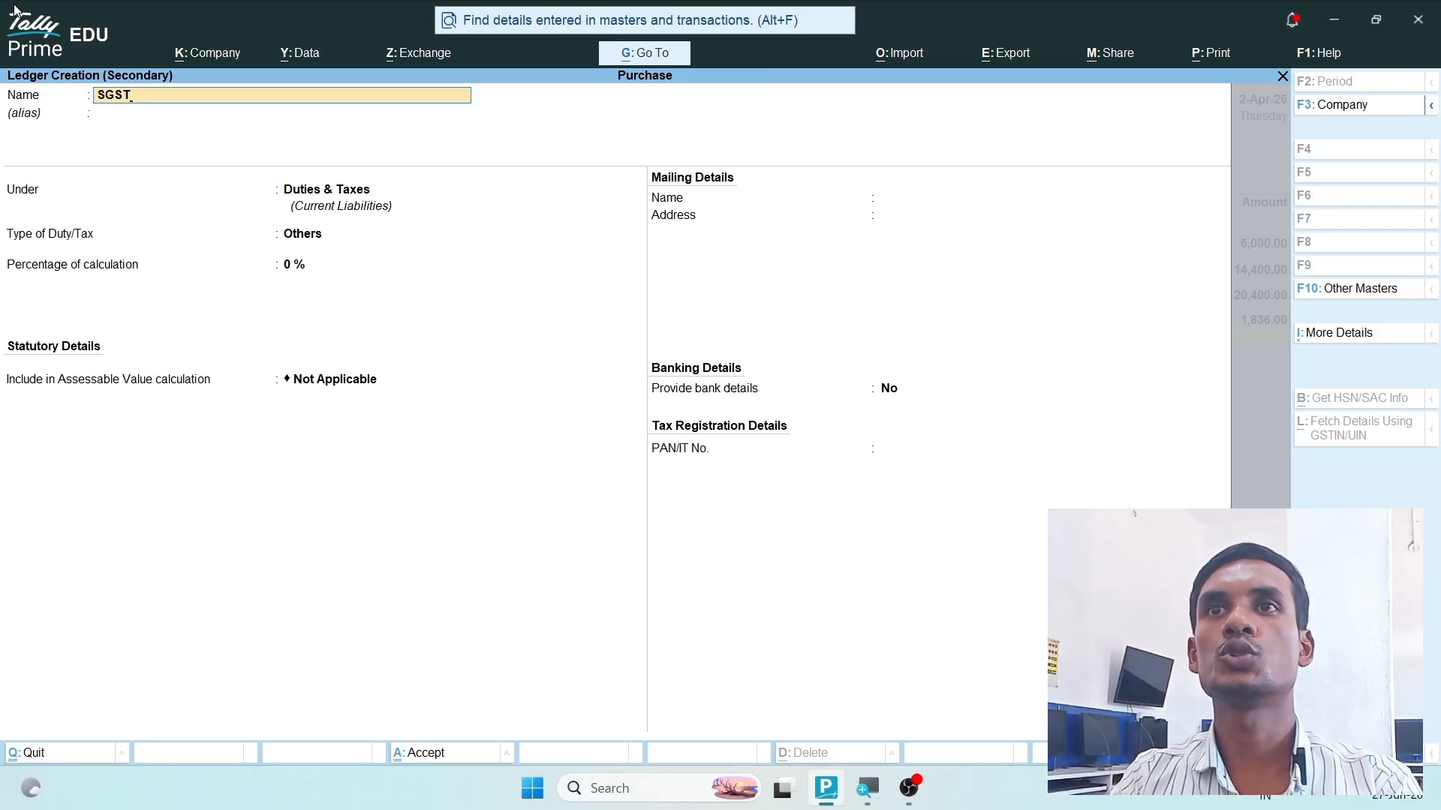
key("Return")
key("Return")
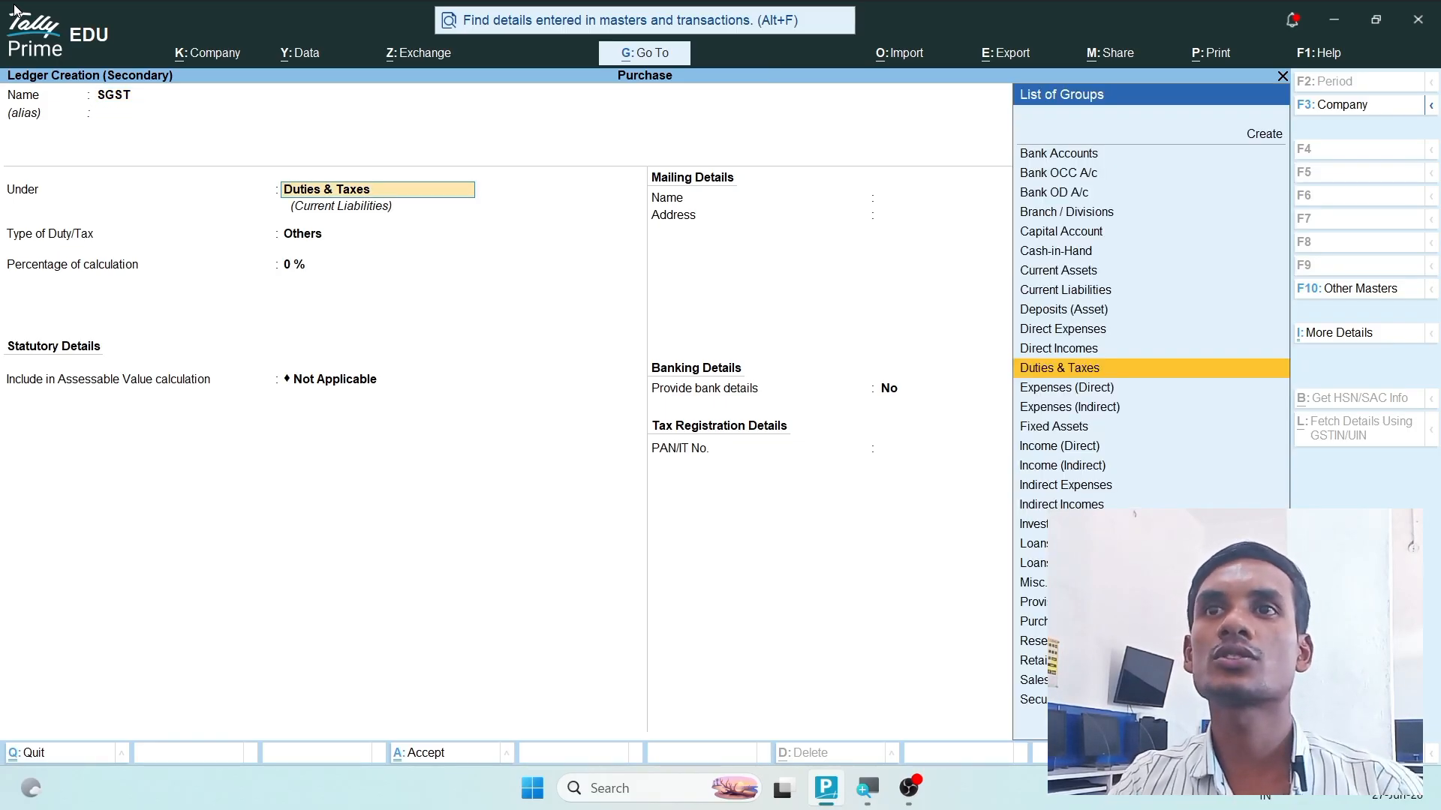
key("Return")
key("Up")
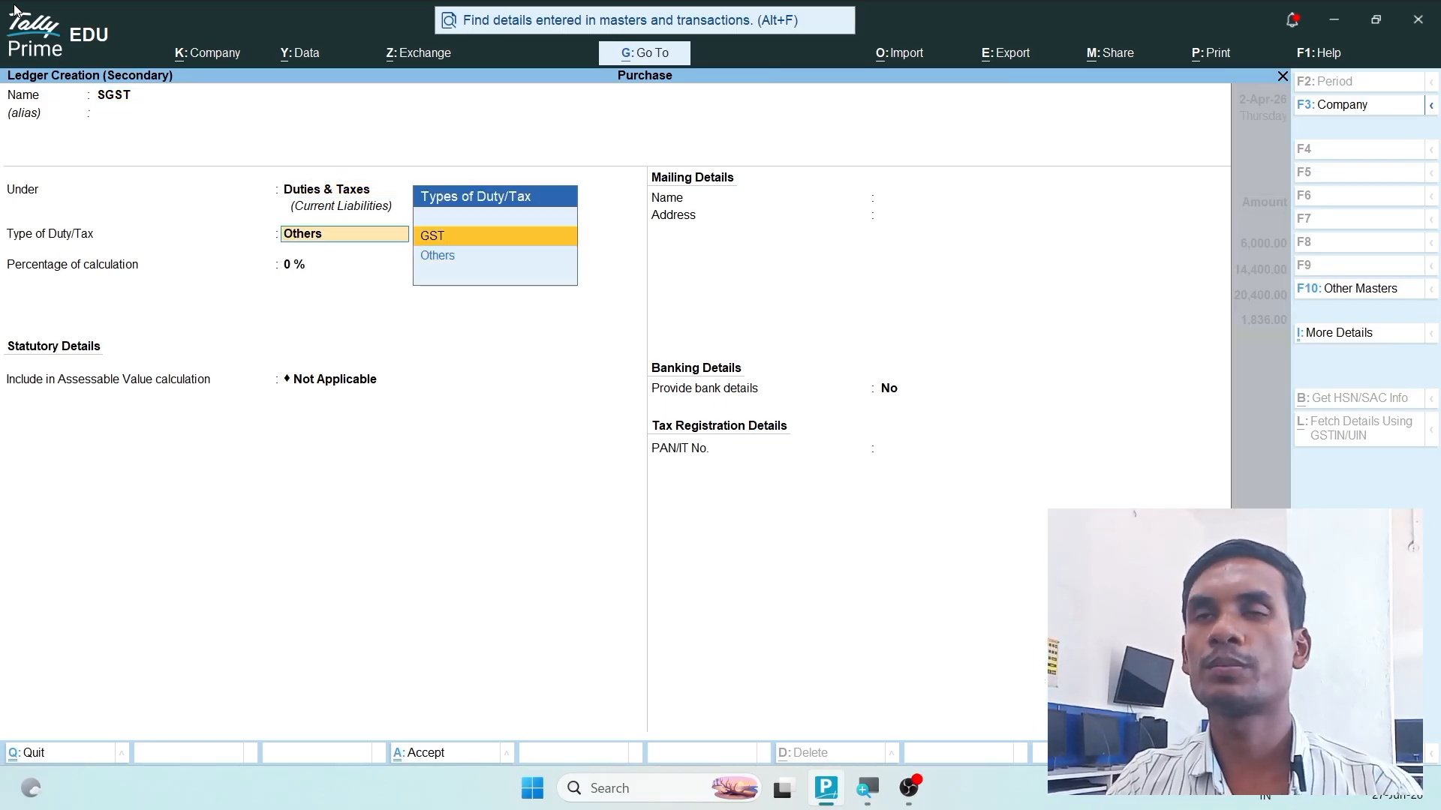
key("Return")
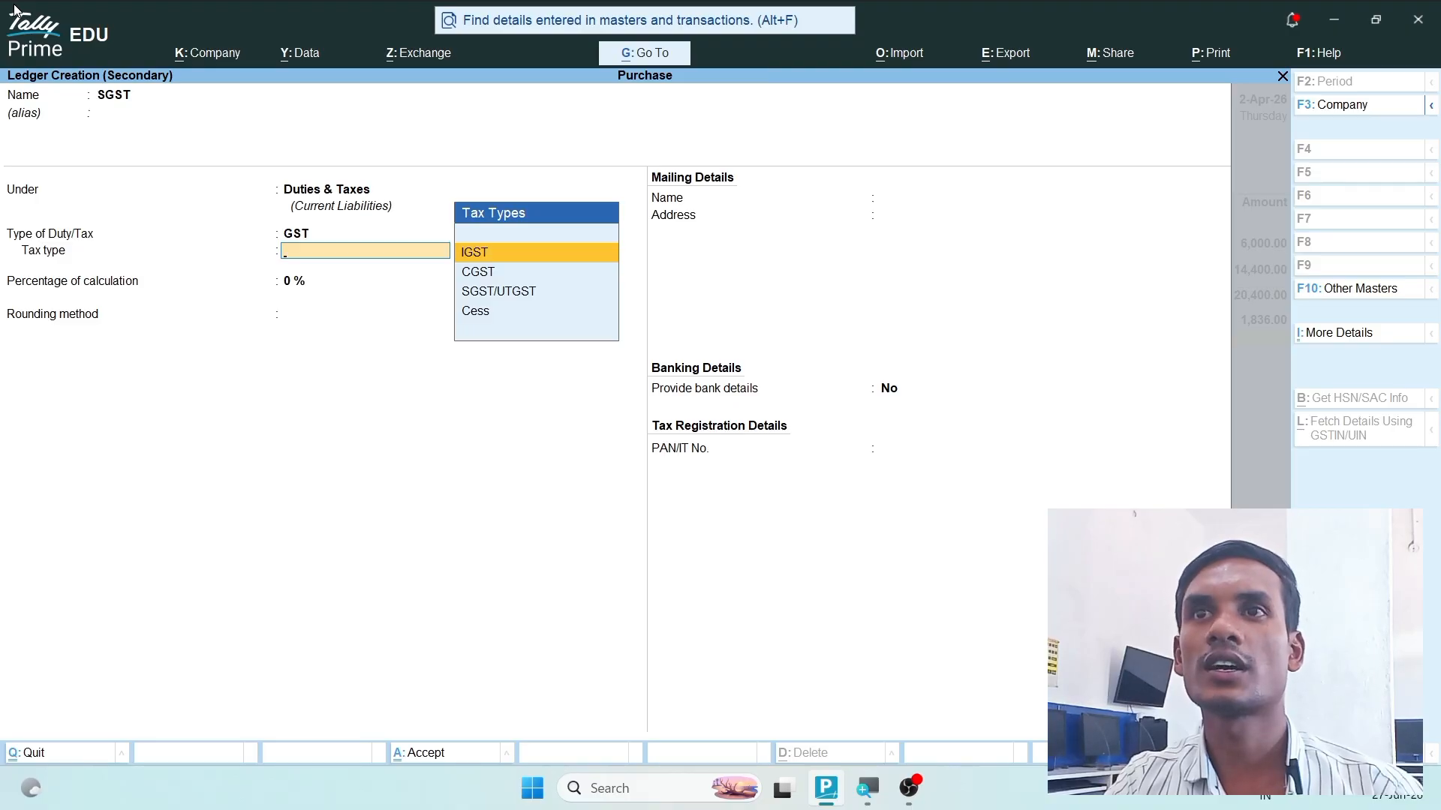
key("Down")
key("Return")
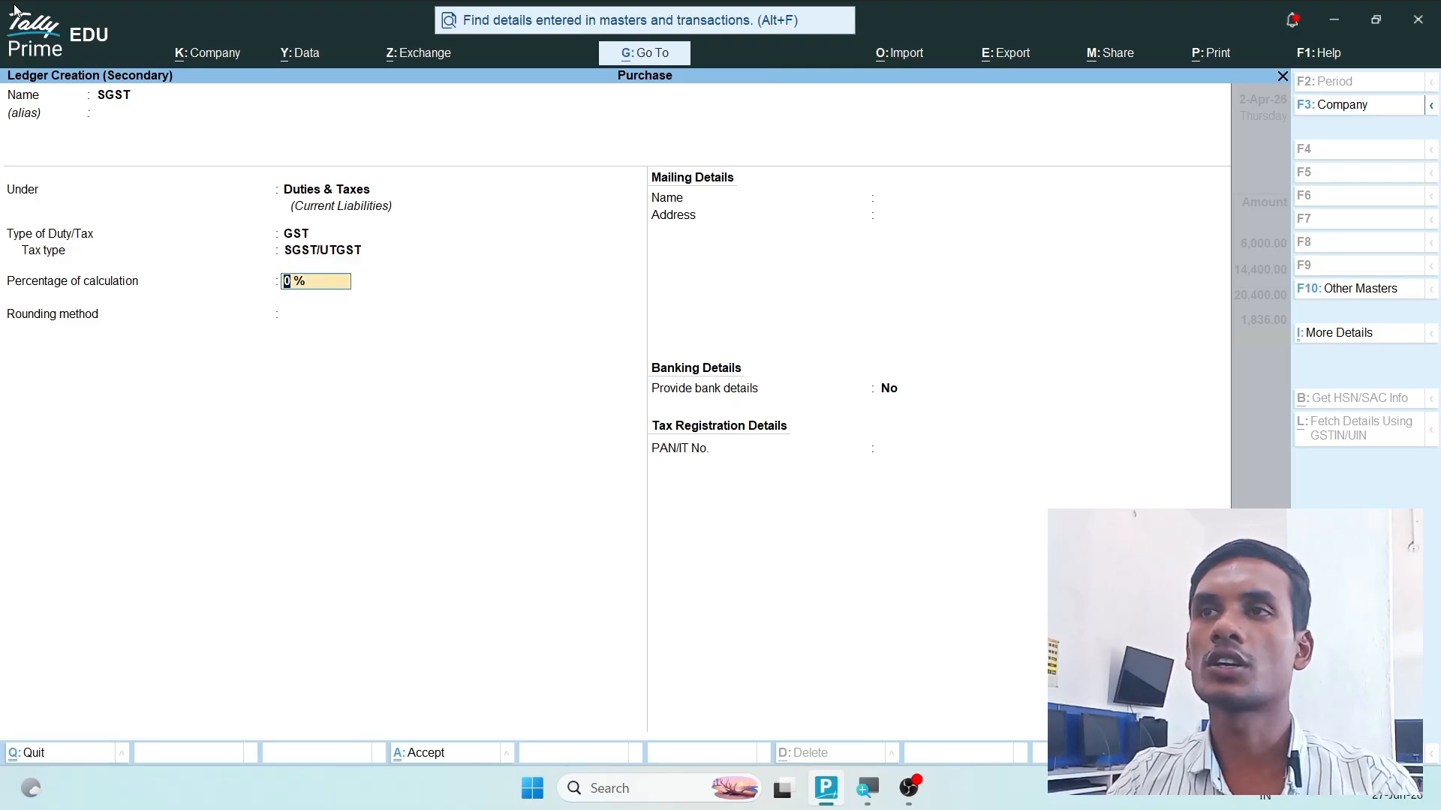
key("ctrl+a")
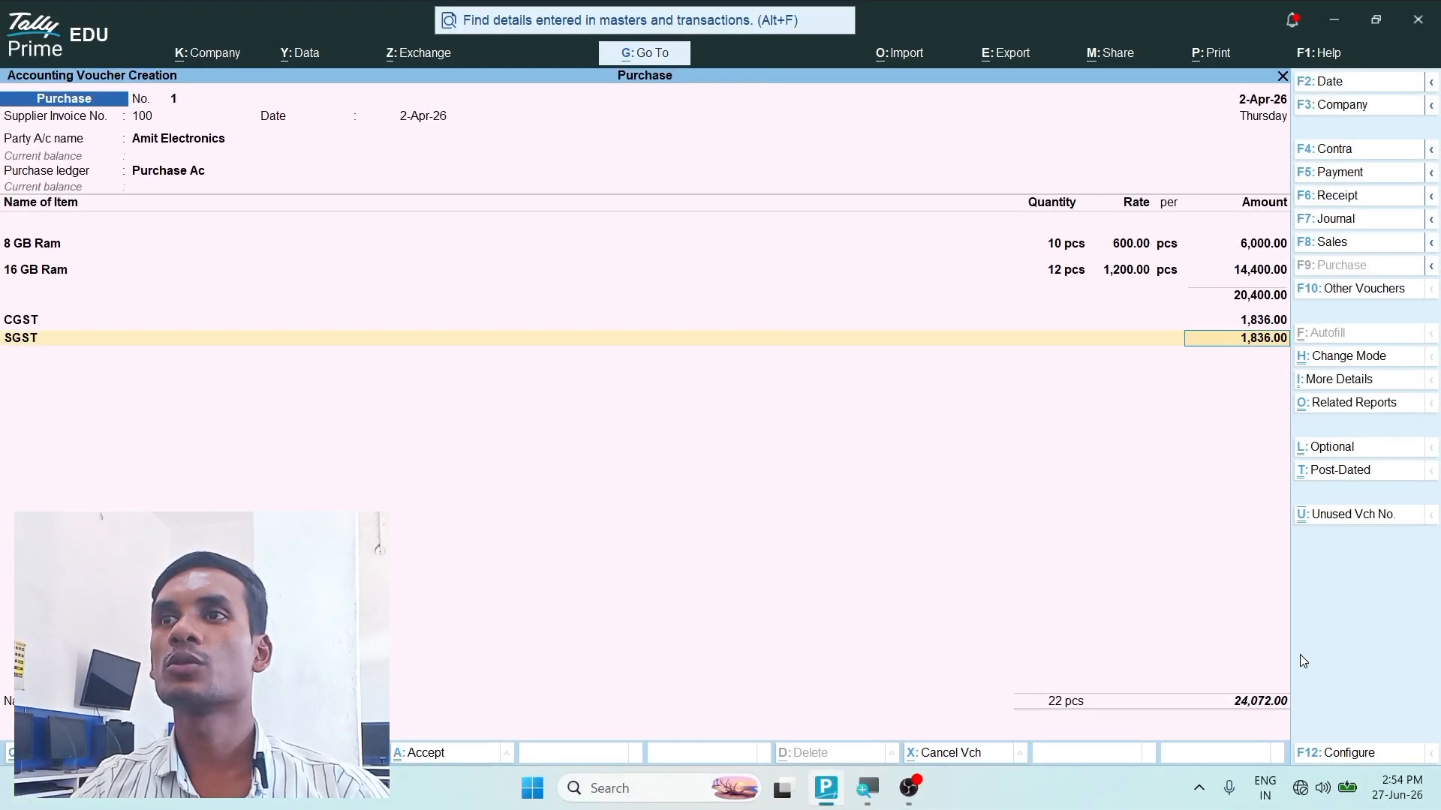
- Accept the SGST line, leave the narration blank, and save the purchase voucher
key("Return")
key("Return")
key("Return")
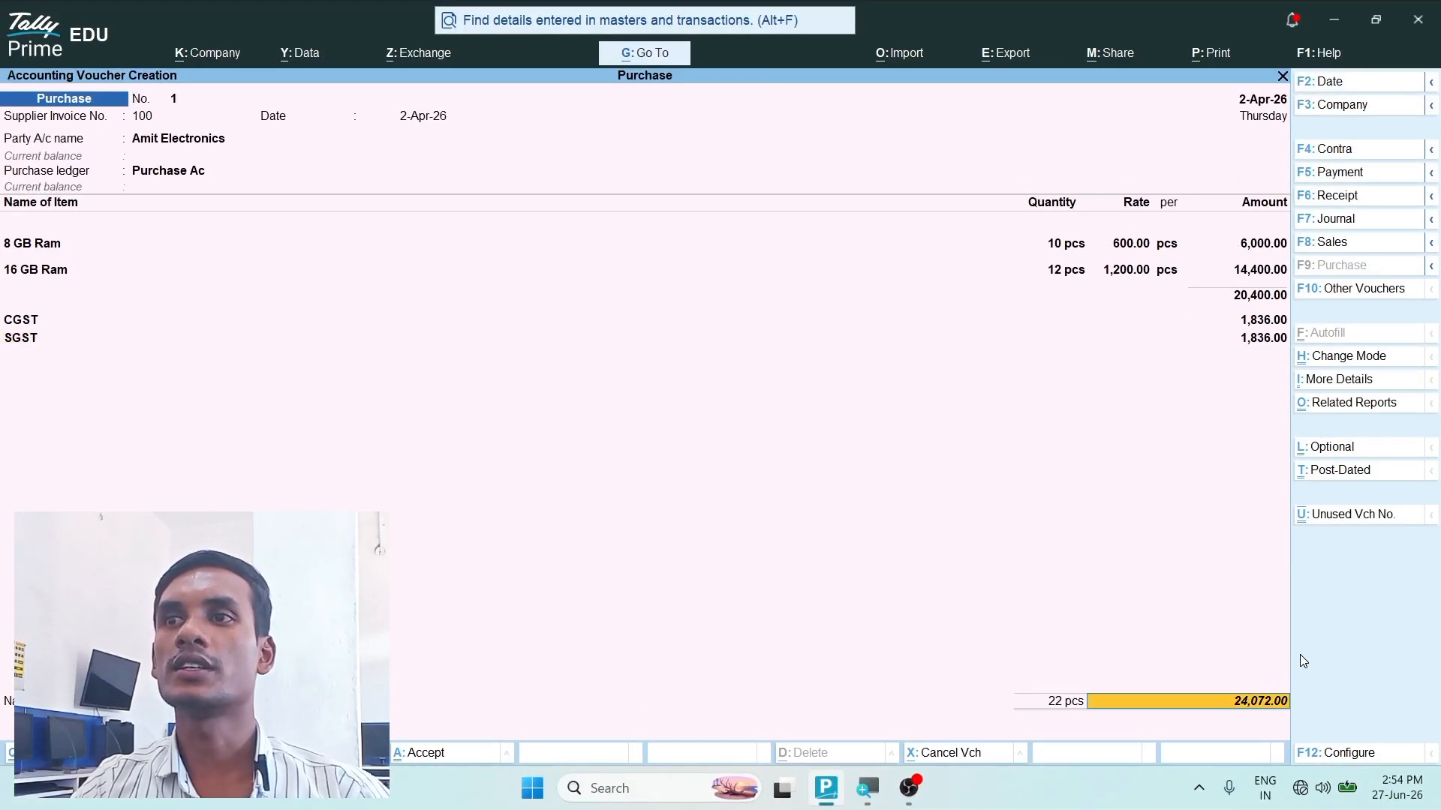
key("Return")
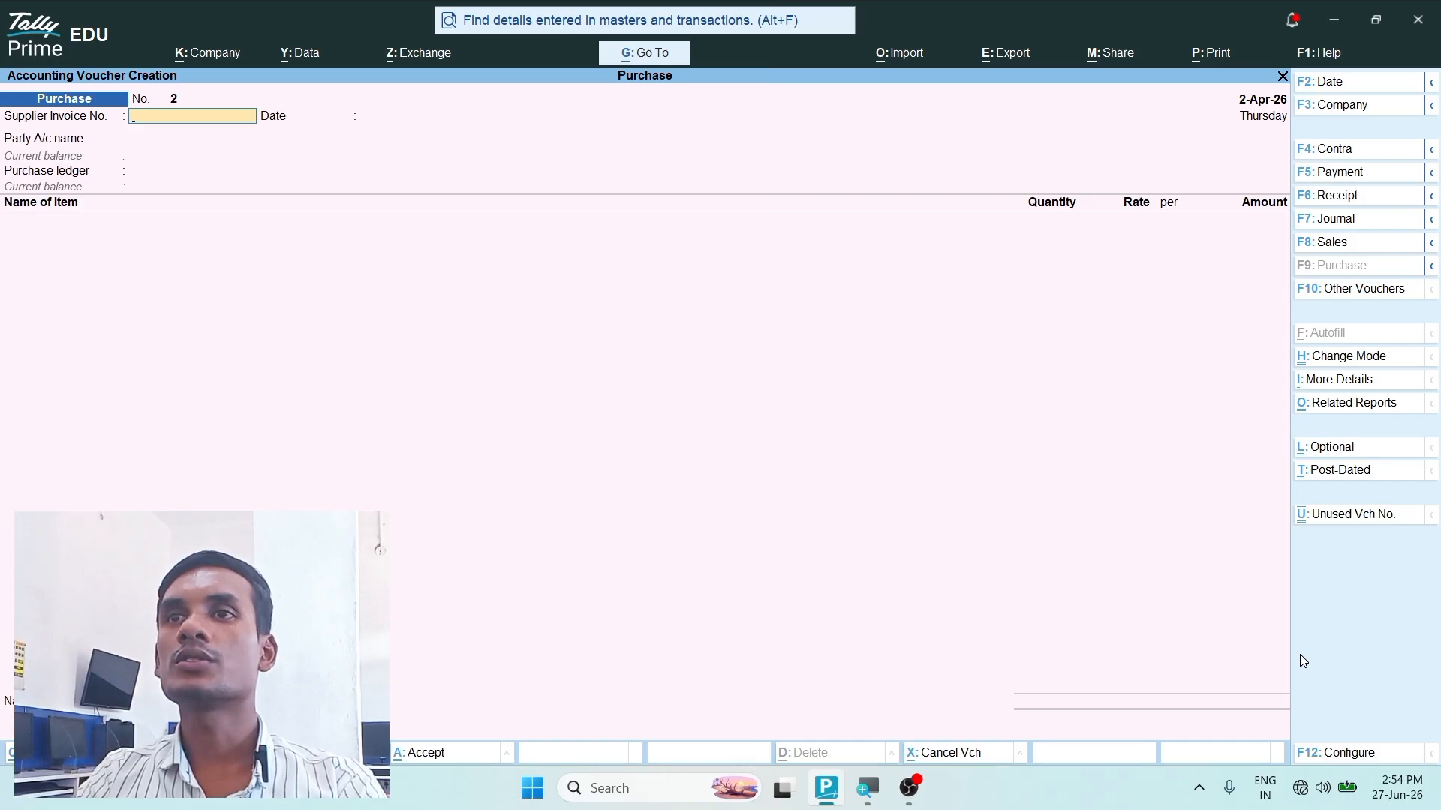
- Leave voucher entry and open the Balance Sheet at Current Liabilities
key("Escape")
key("Down")
key("Down")
key("Down")
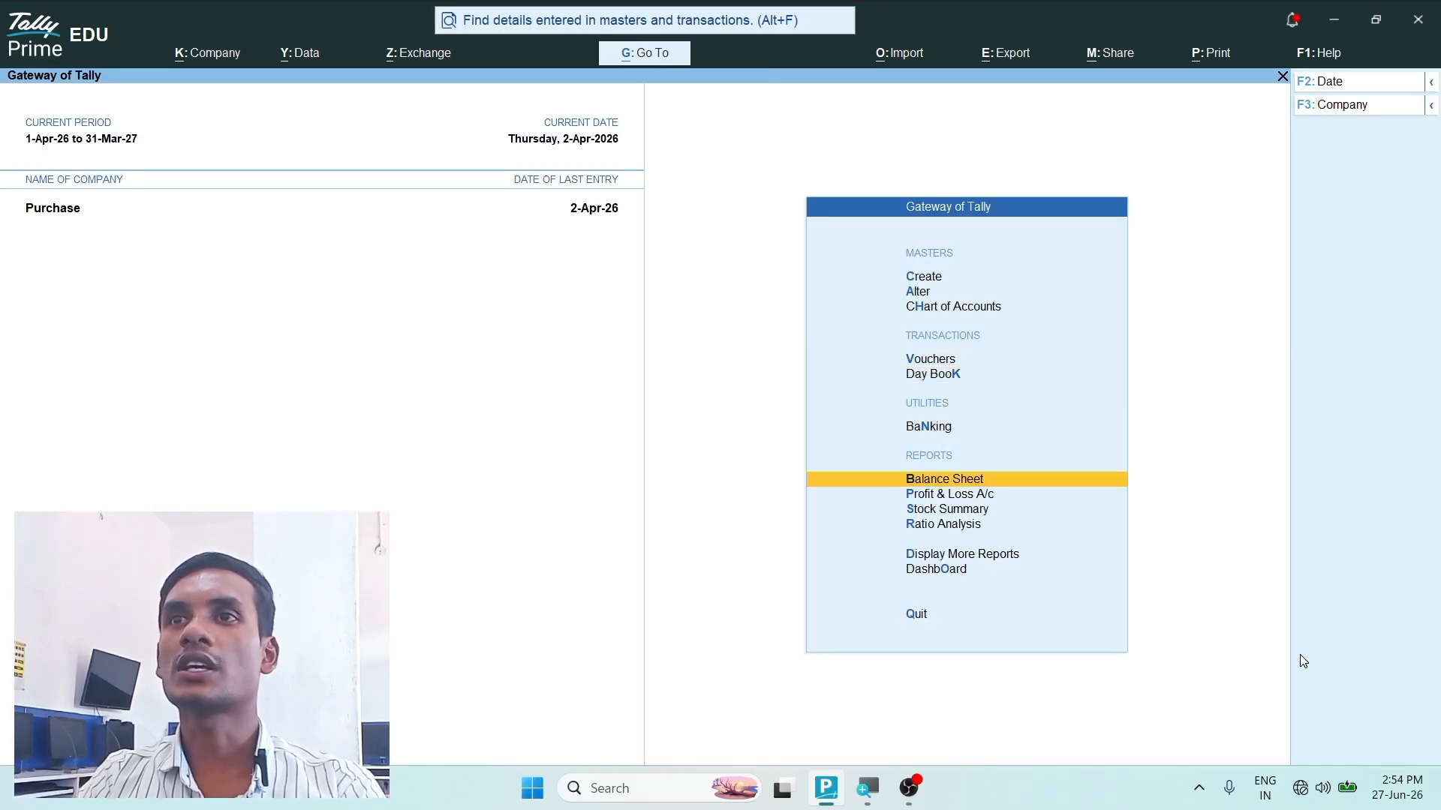
key("Return")
key("Down")
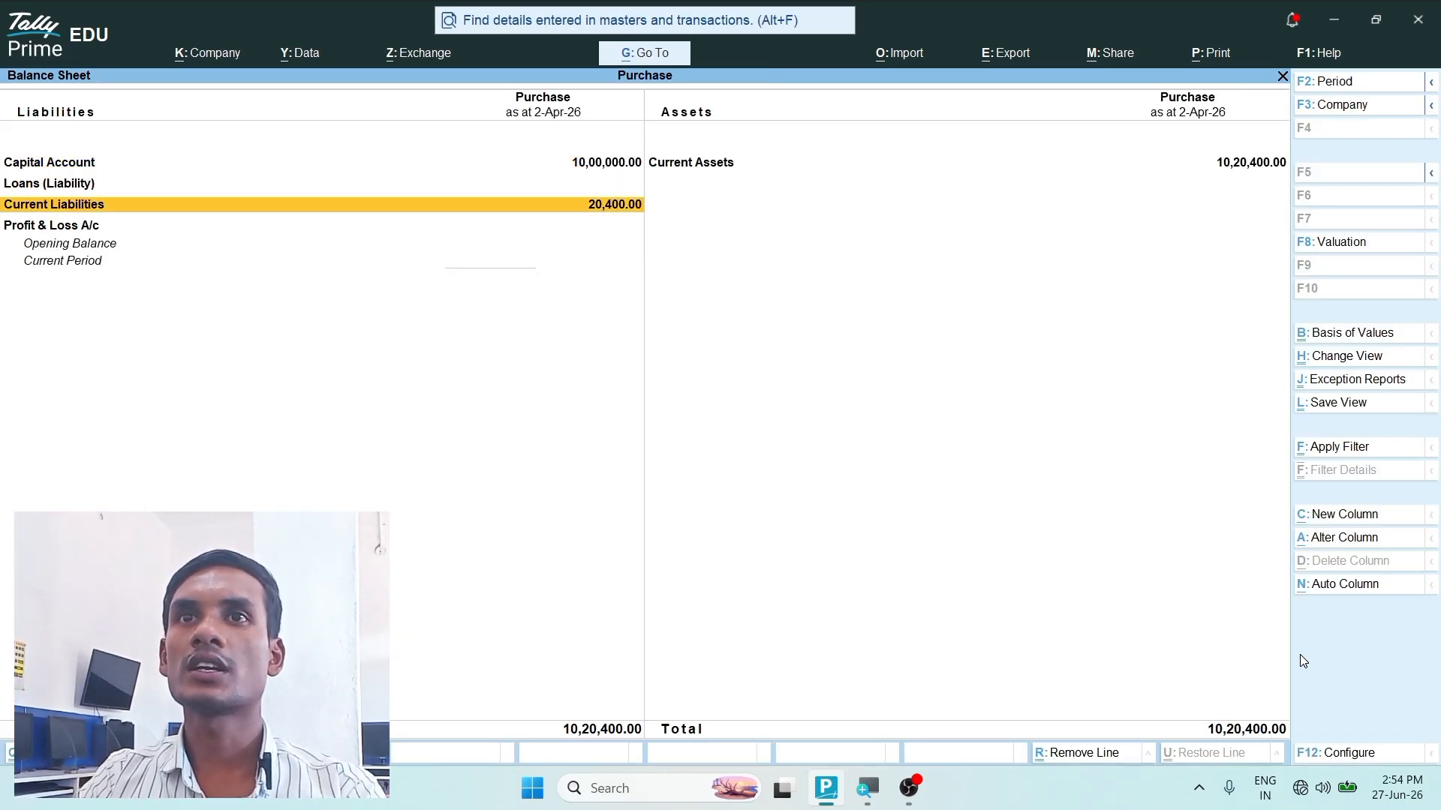
- Examine Amit Electronics' balance under Sundry Creditors in Current Liabilities, and return to the Balance Sheet
key("Return")
key("Down")
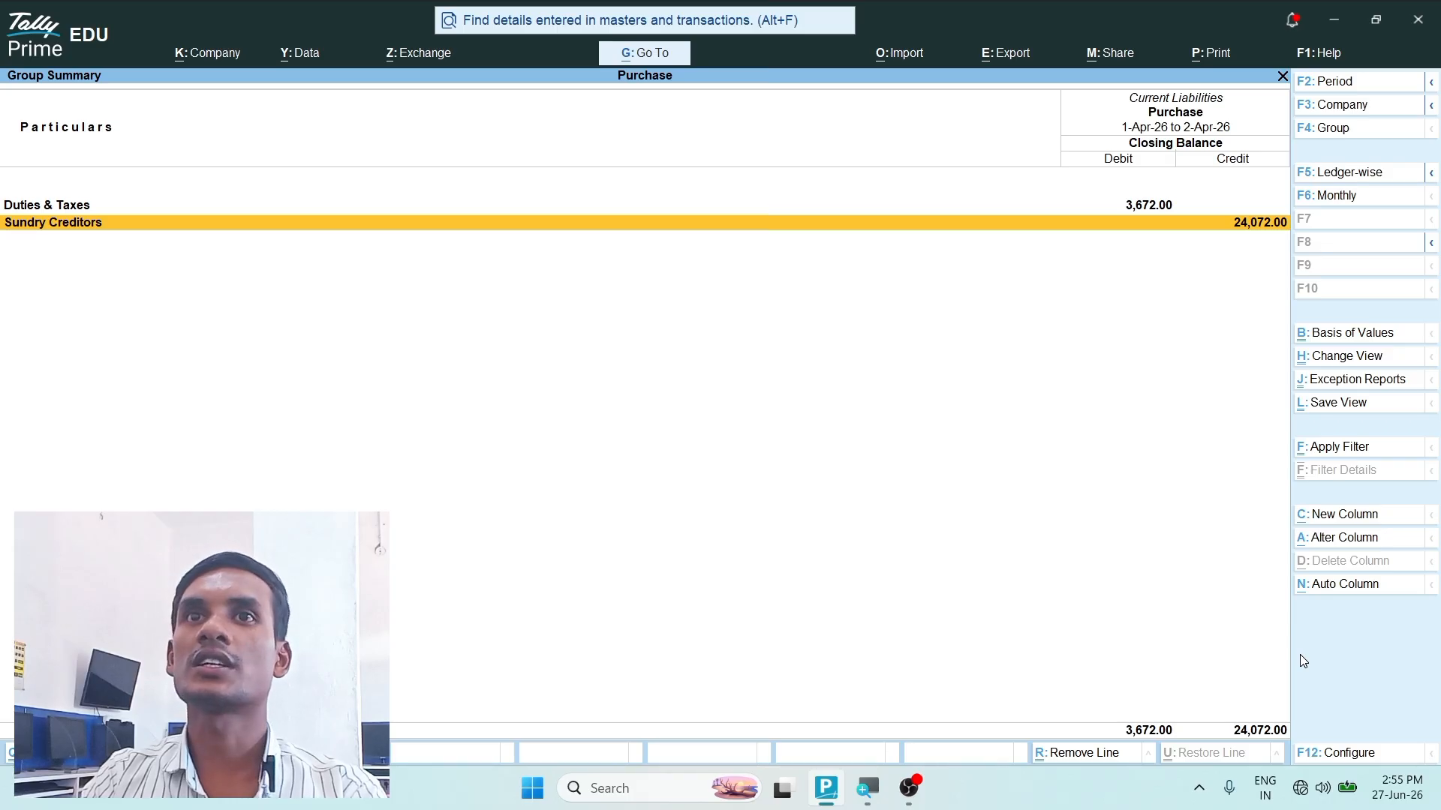
key("Return")
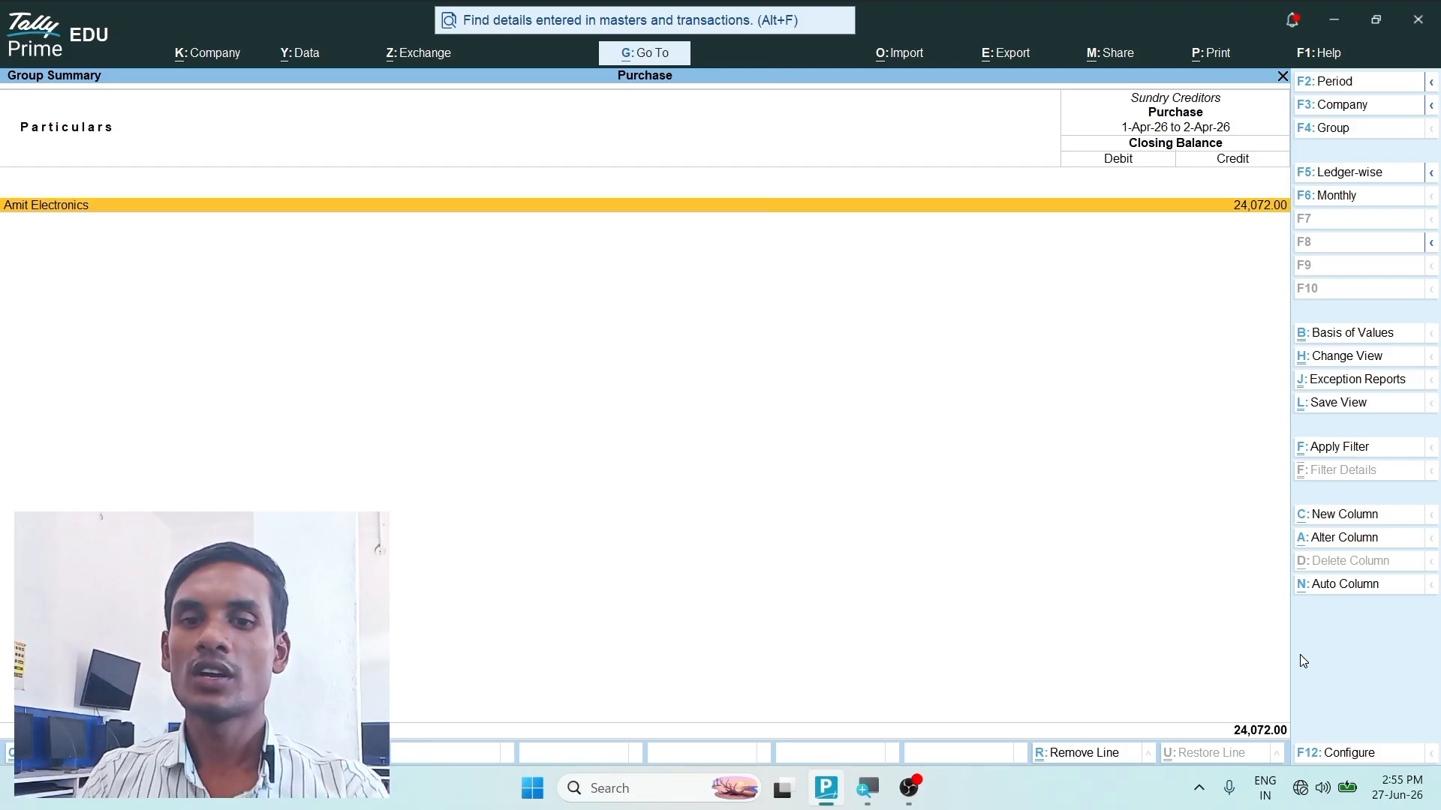
key("Escape")
key("Escape")
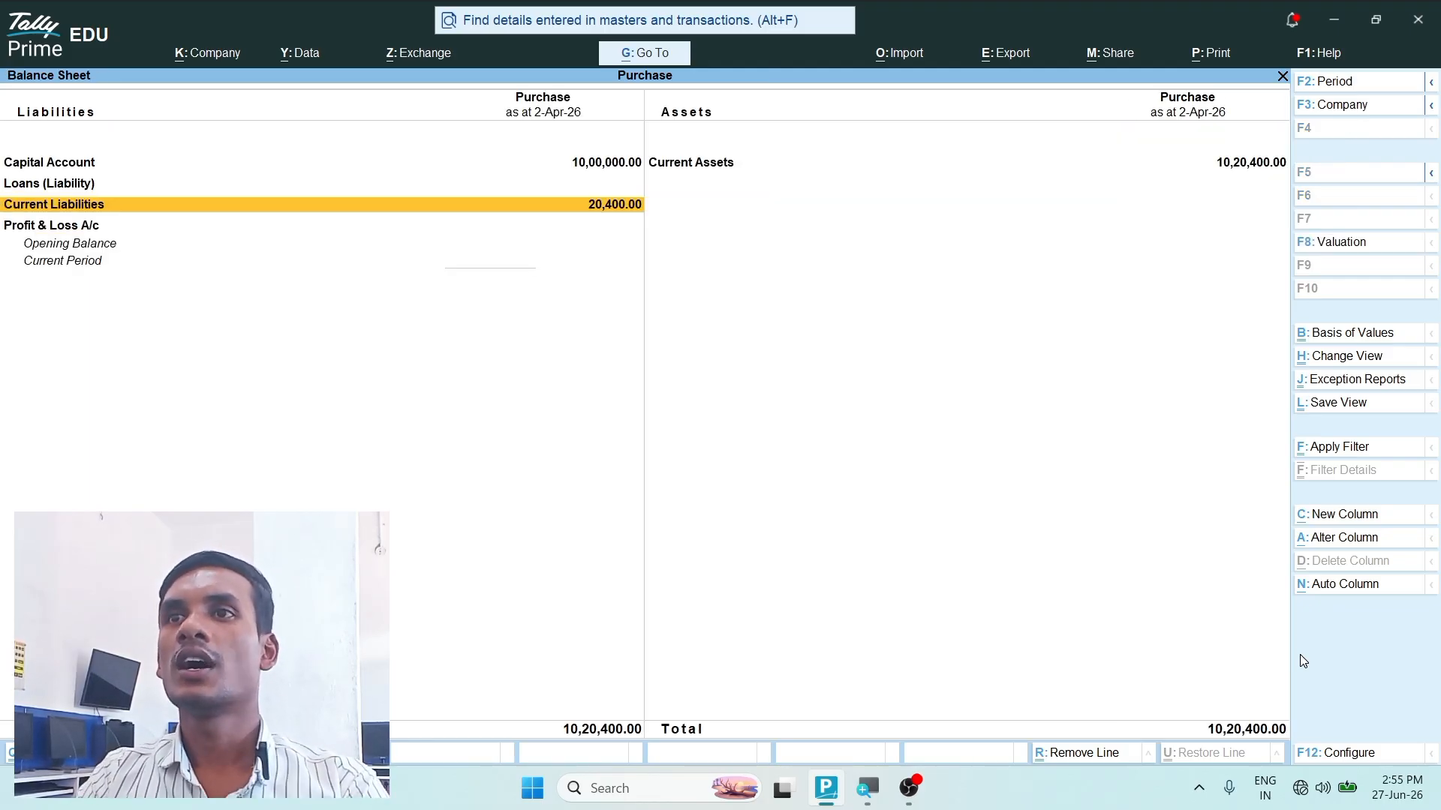
- Leave the Balance Sheet and start a new payment voucher
key("Escape")
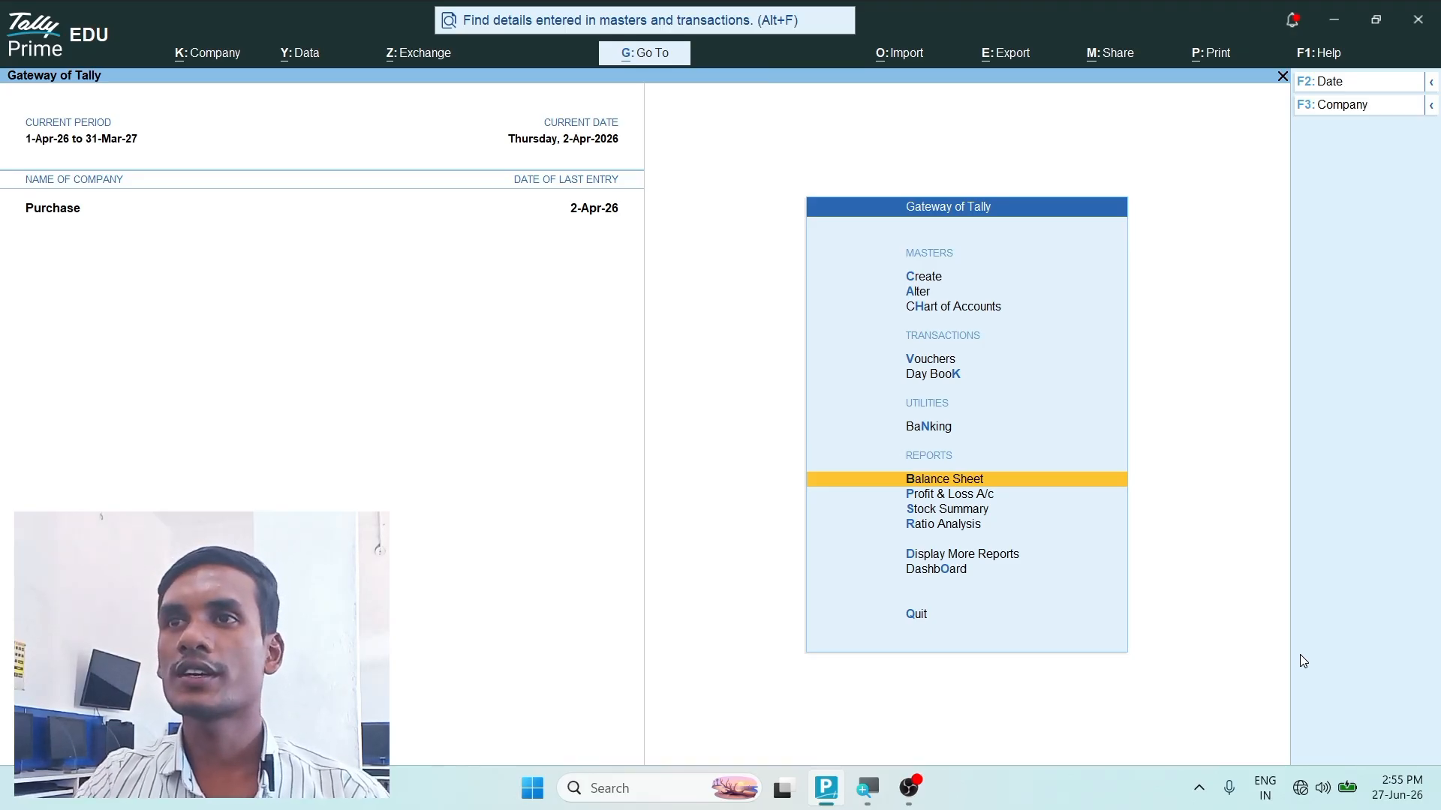
key("Up")
key("Up")
key("Up")
key("Return")
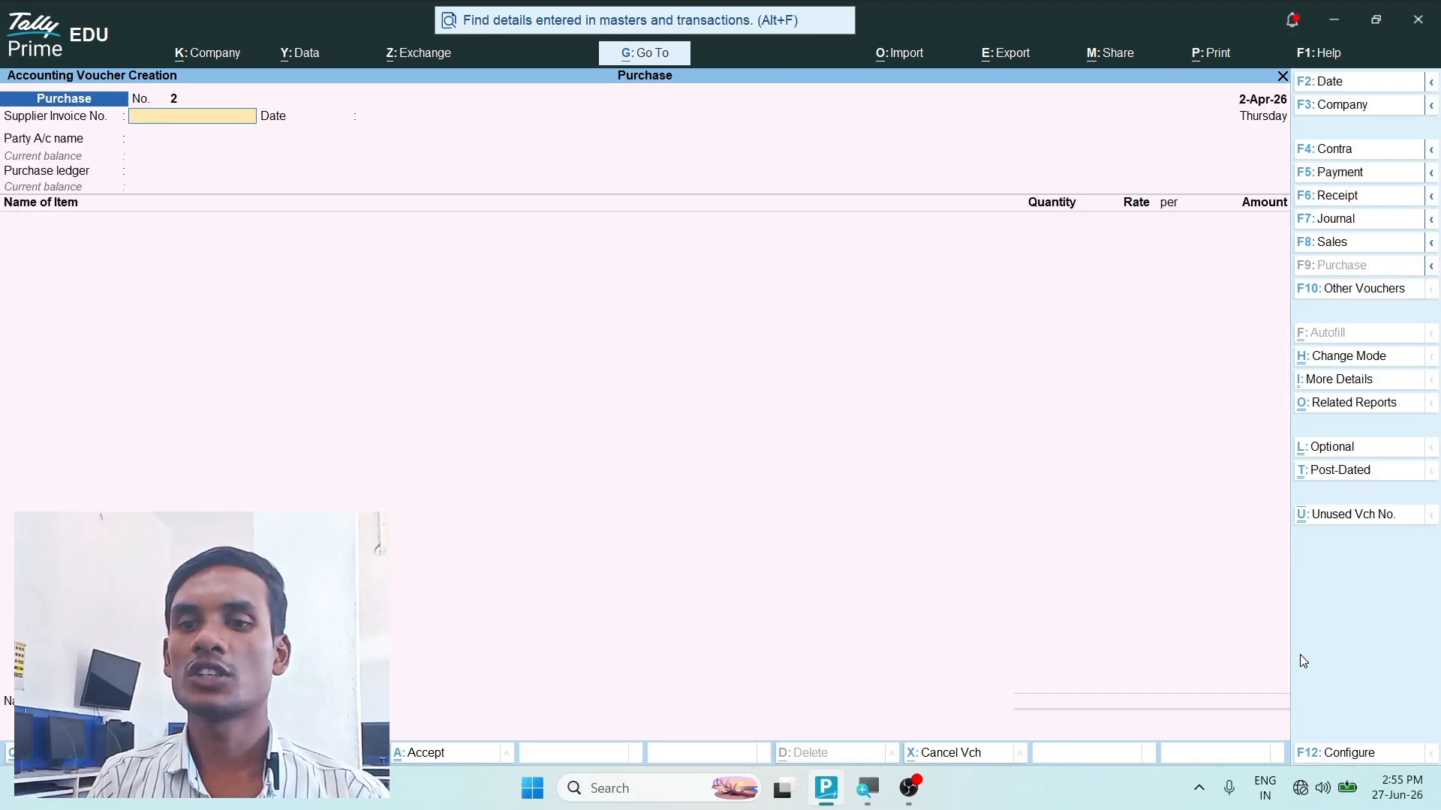
key("F5")
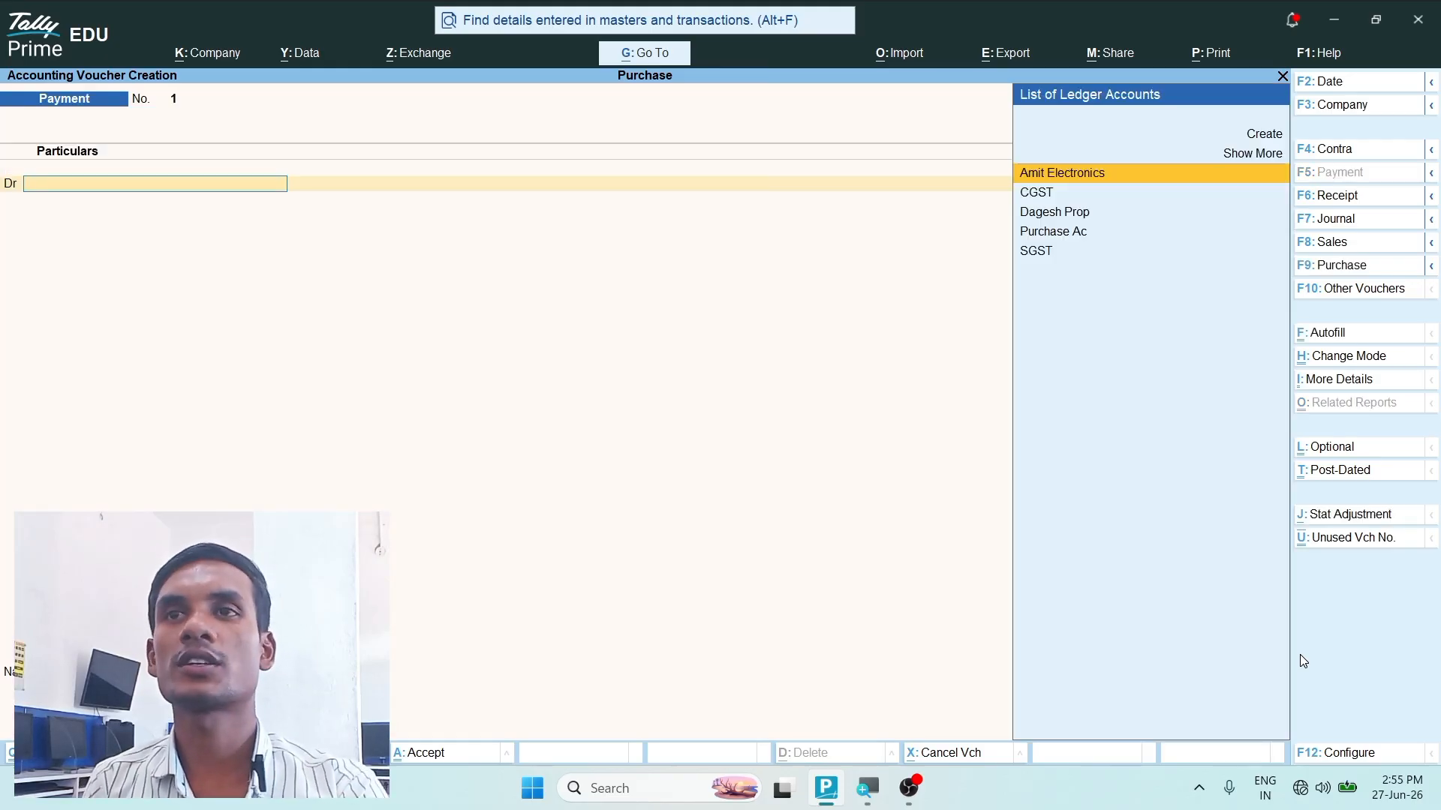
- Set the payment voucher's date to 2.4.26
key("F2")
type("2")
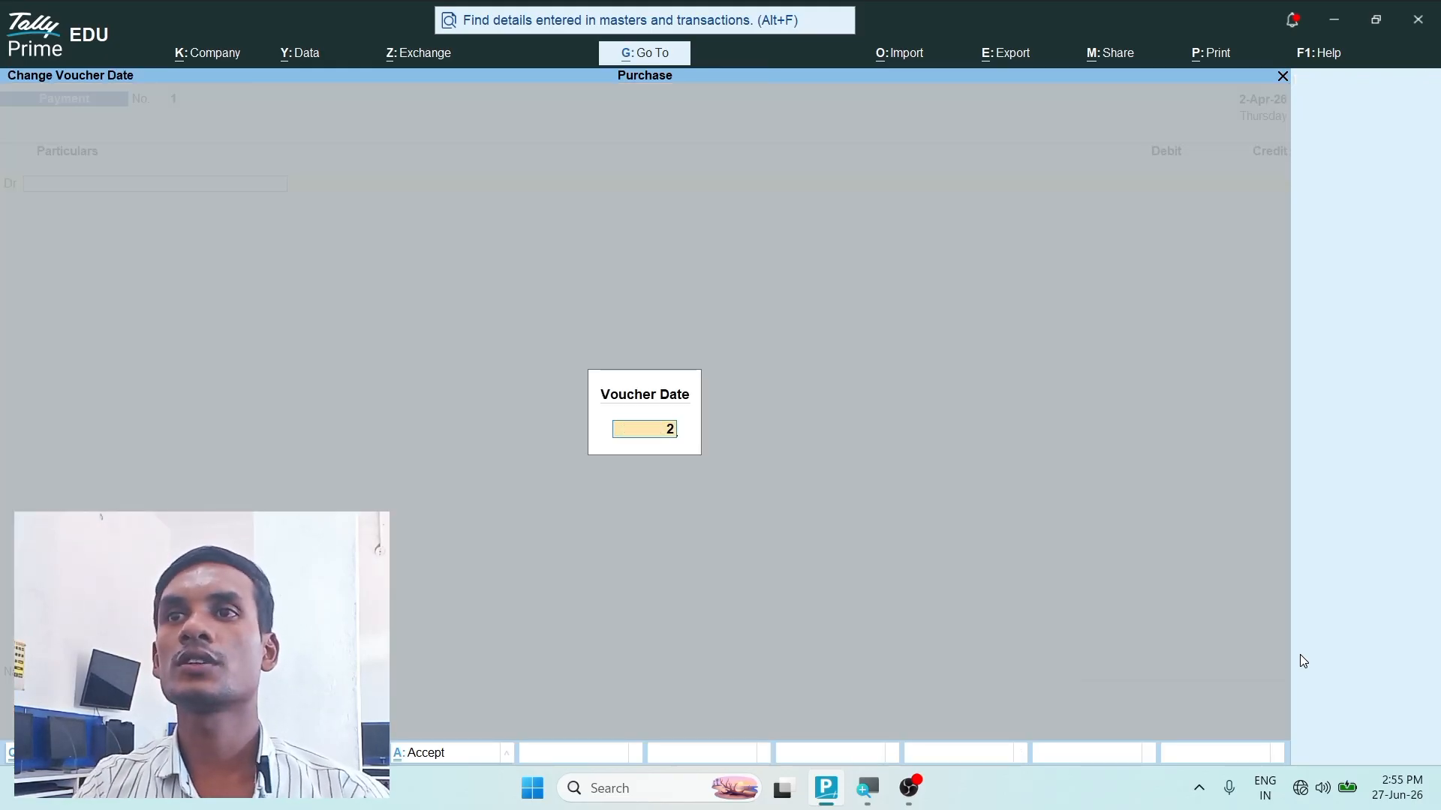
type("4.")
key("BackSpace")
key("BackSpace")
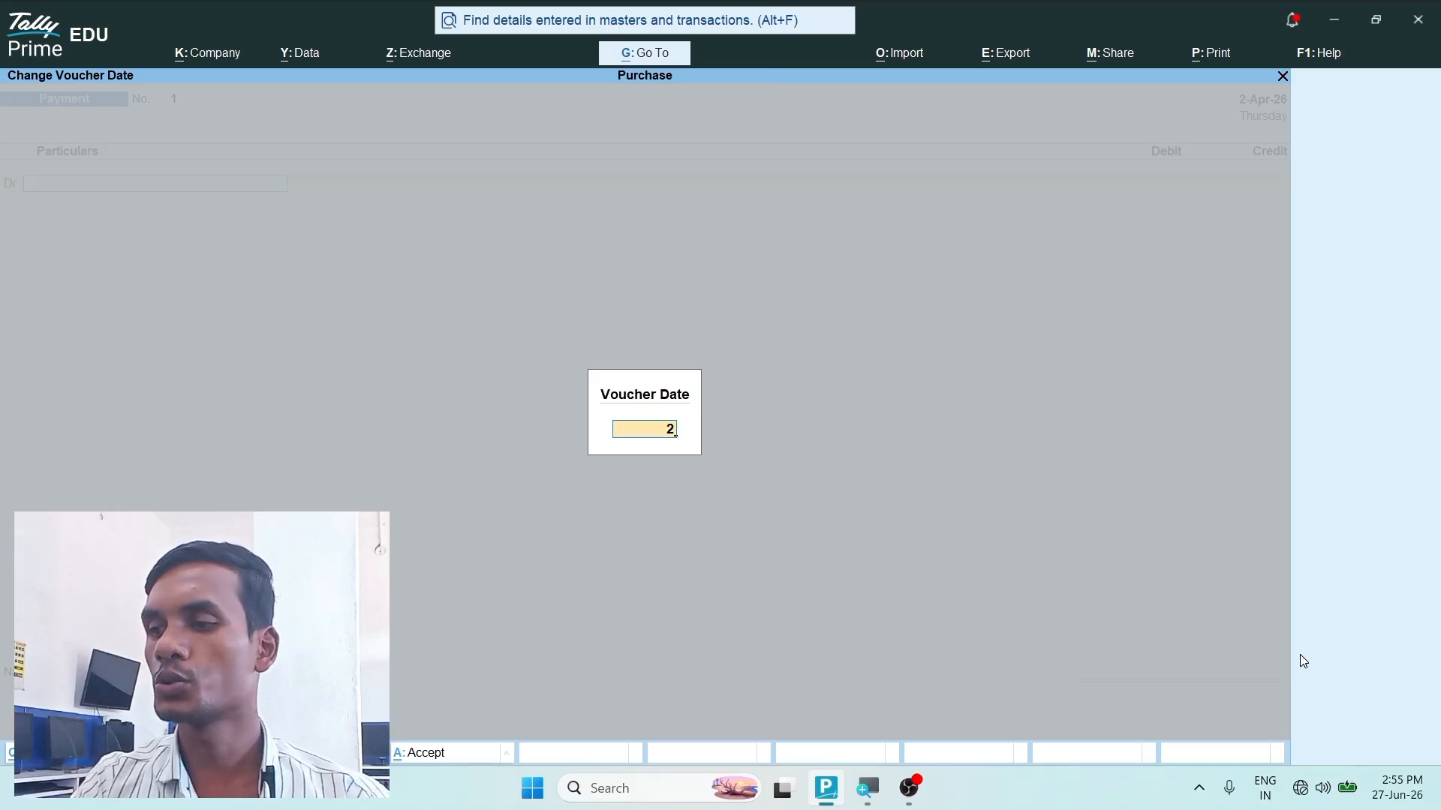
type(".4.26")
key("Return")
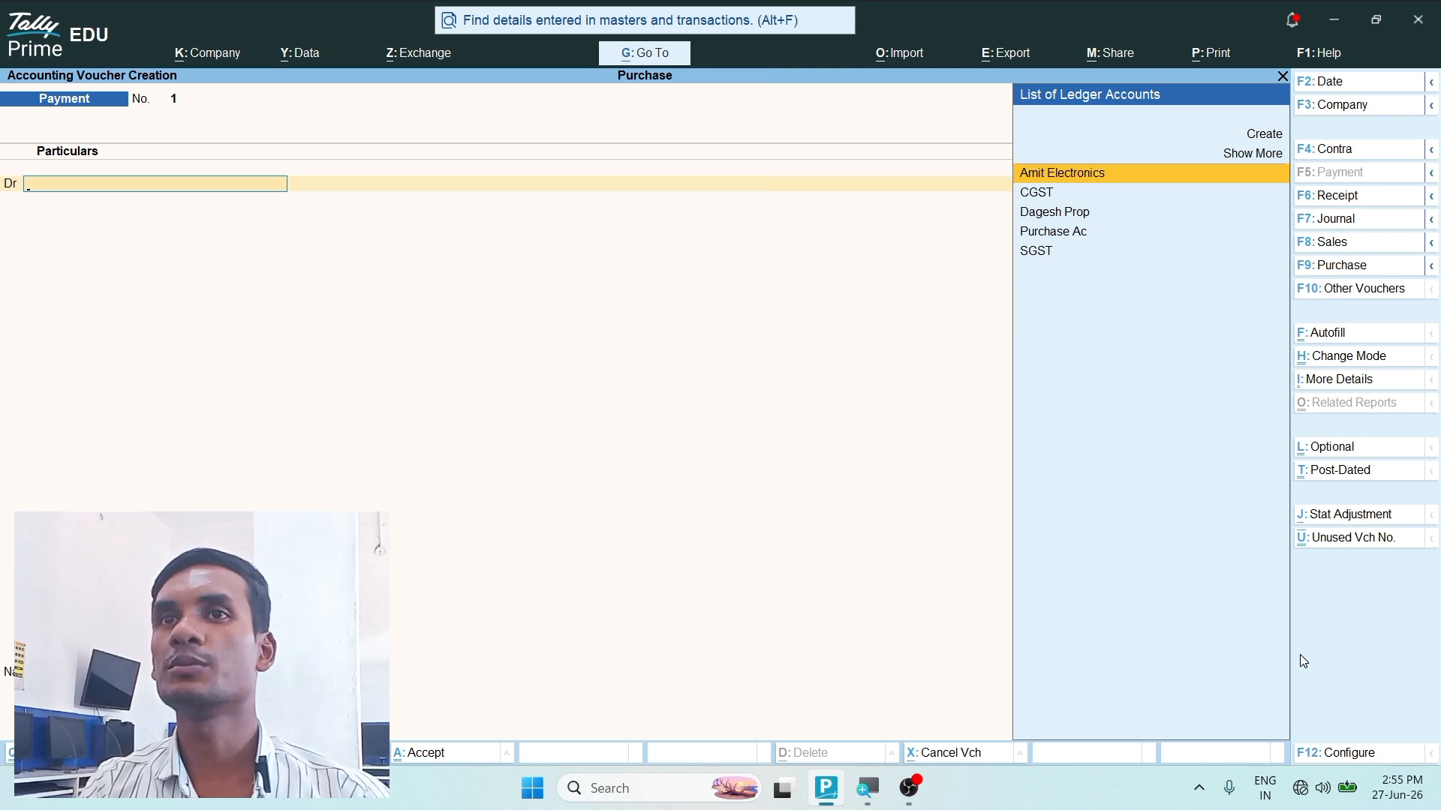
- Debit Amit Electronics 24,072.00 in the payment voucher, using Agst Ref to settle pending bill 100
key("Return")
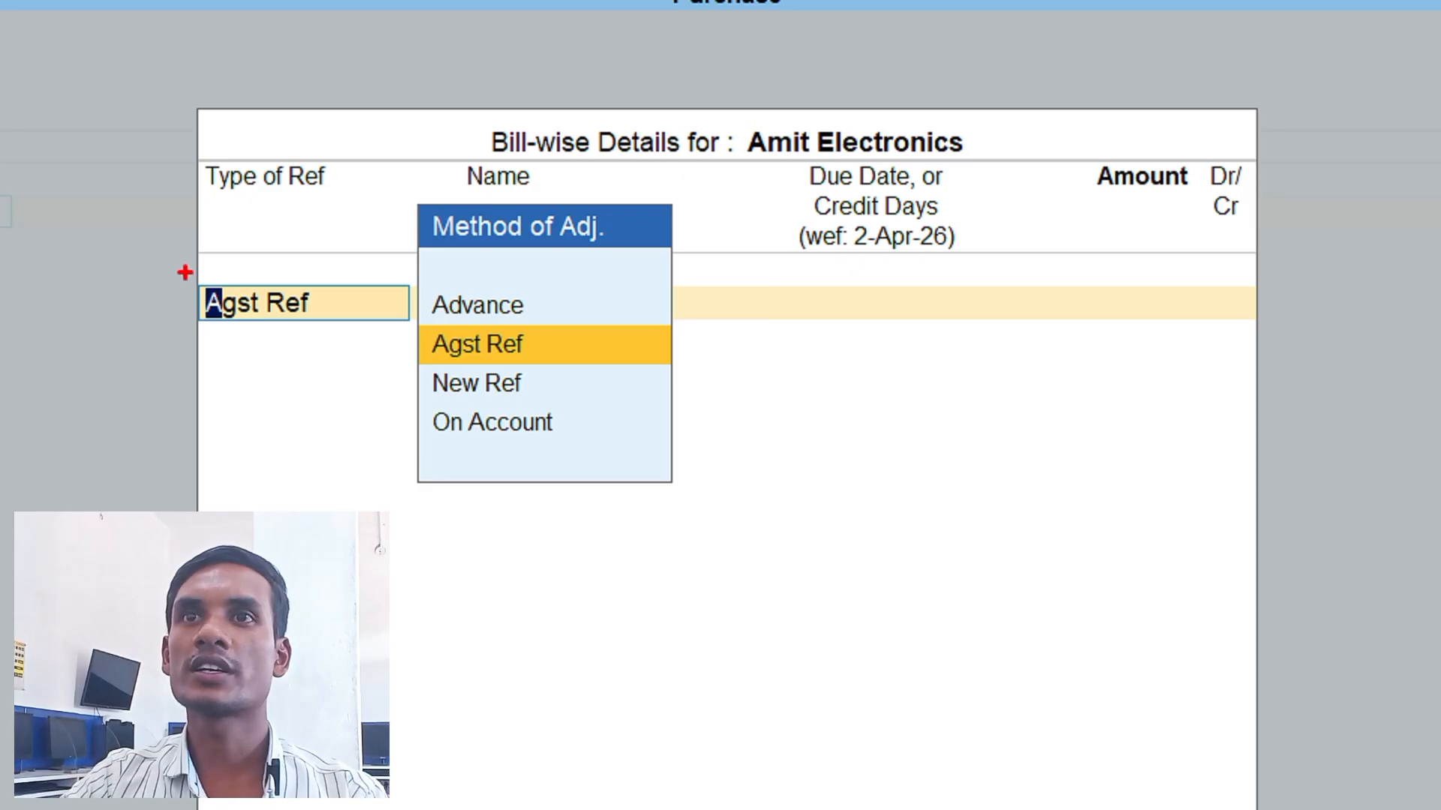
mouse_move(183, 271)
left_mouse_down()
mouse_move(348, 347)
mouse_move(367, 337)
left_mouse_up()
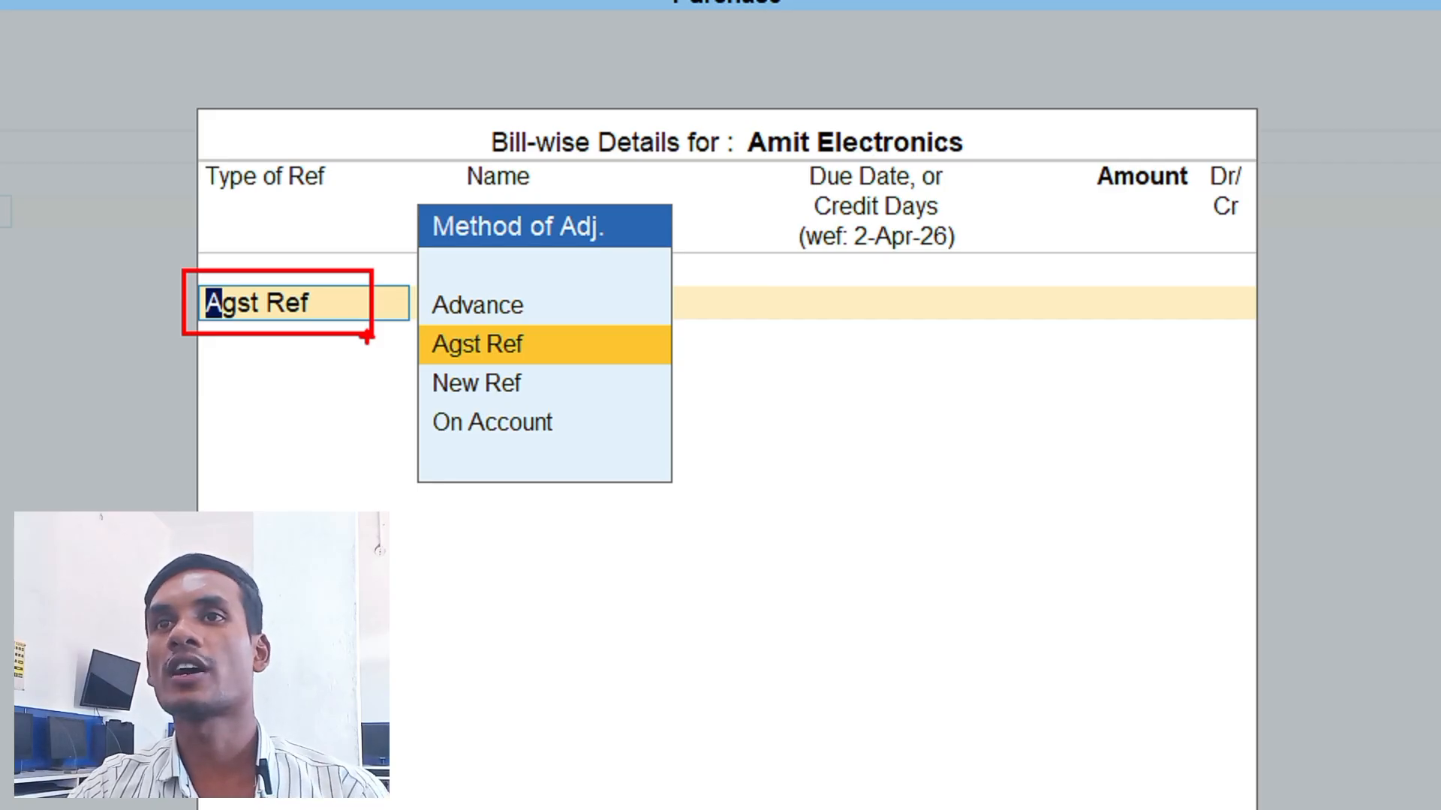
mouse_move(561, 342)
left_mouse_down()
mouse_move(576, 366)
mouse_move(650, 303)
left_mouse_up()
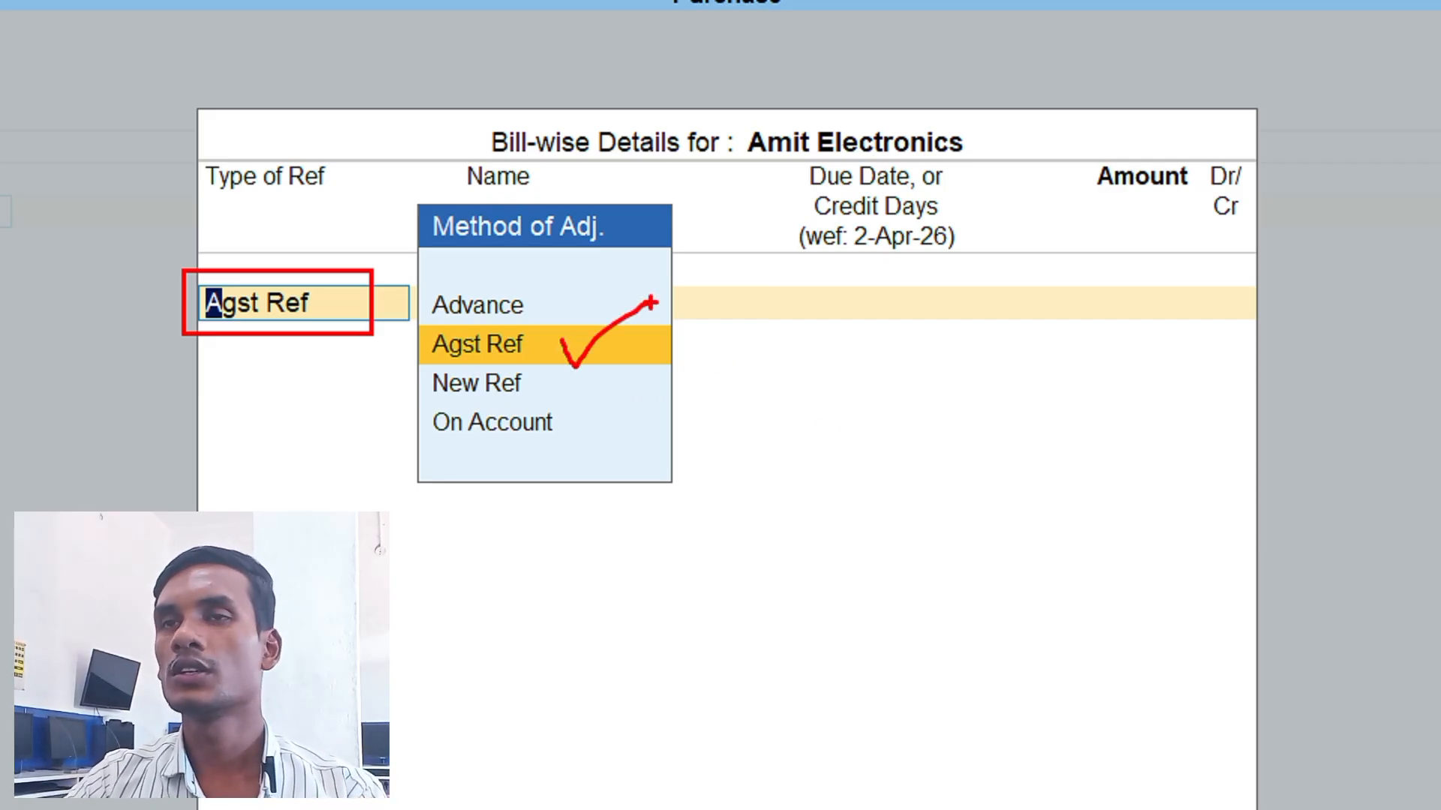
key("Escape")
key("super")
key("Escape")
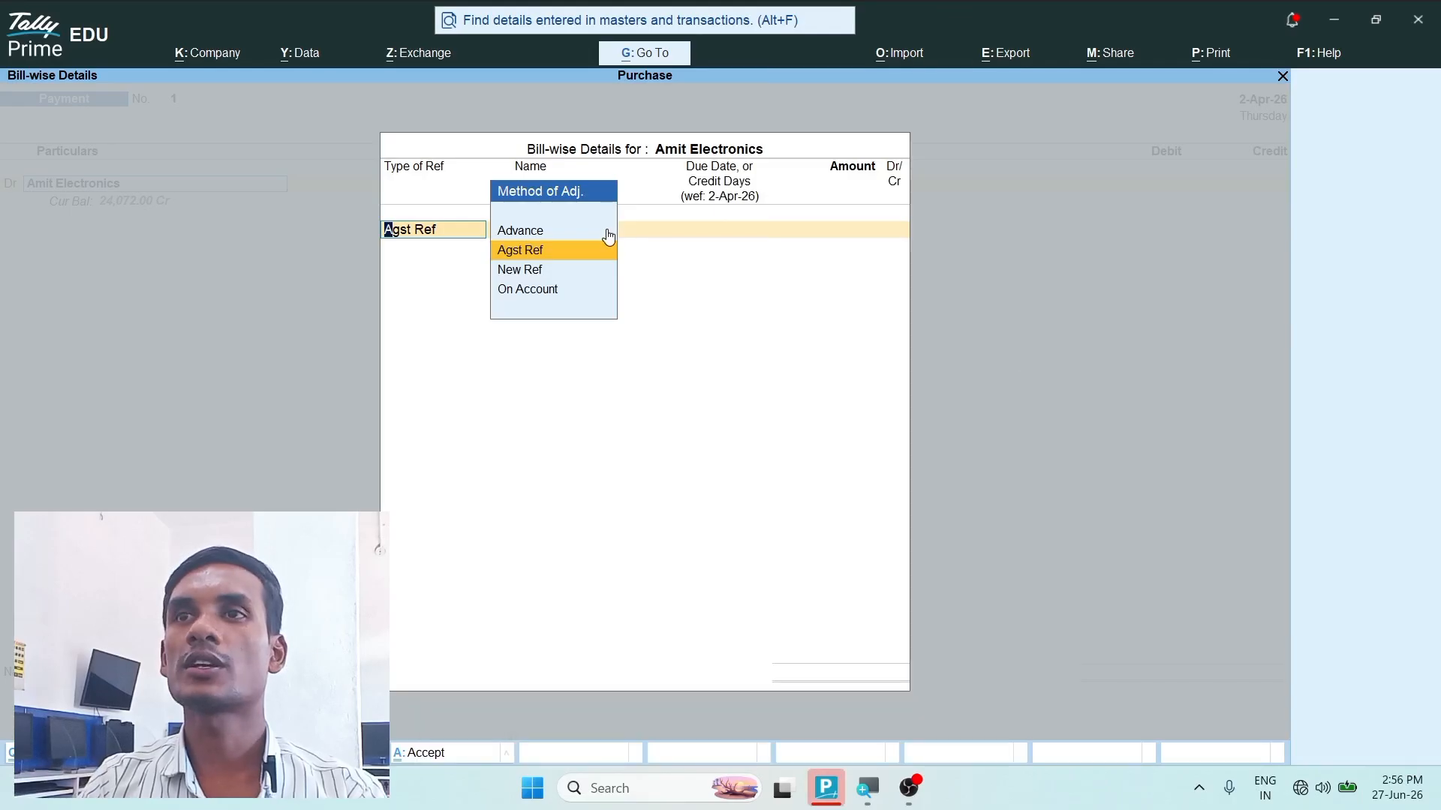
key("Return")
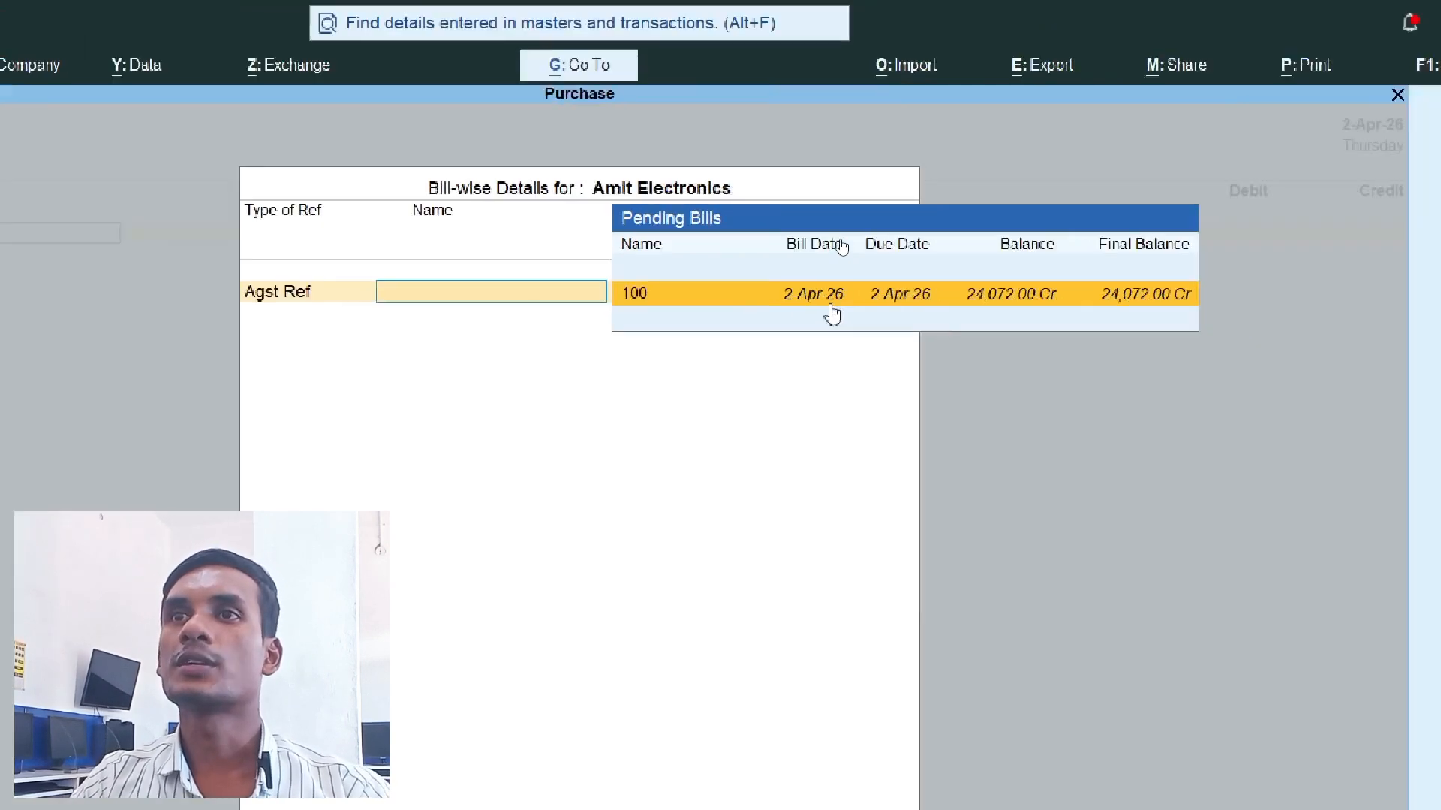
left_click(833, 313)
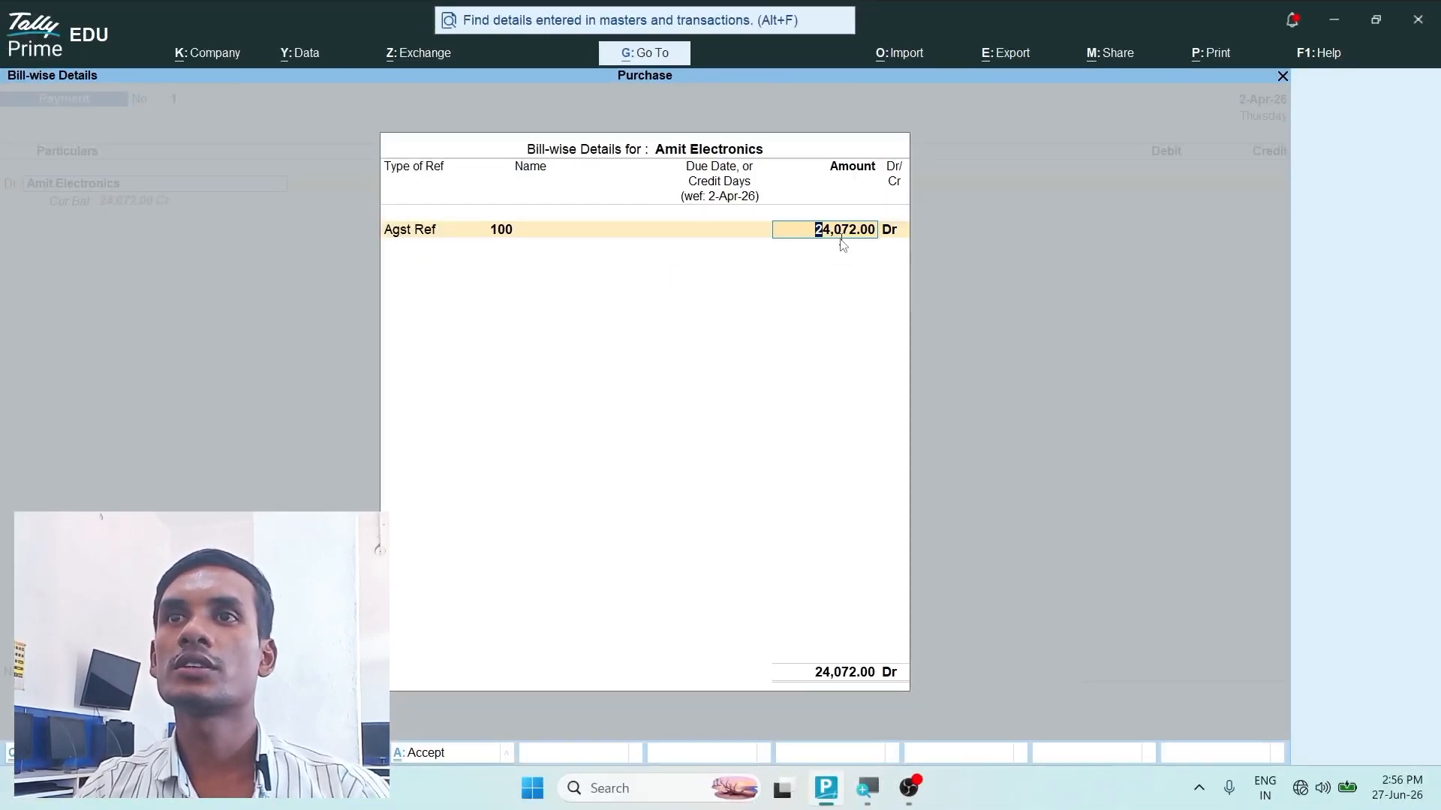
key("Return")
- Credit Cash with 24,072.00, leave the narration blank, and save the payment voucher
key("Return")
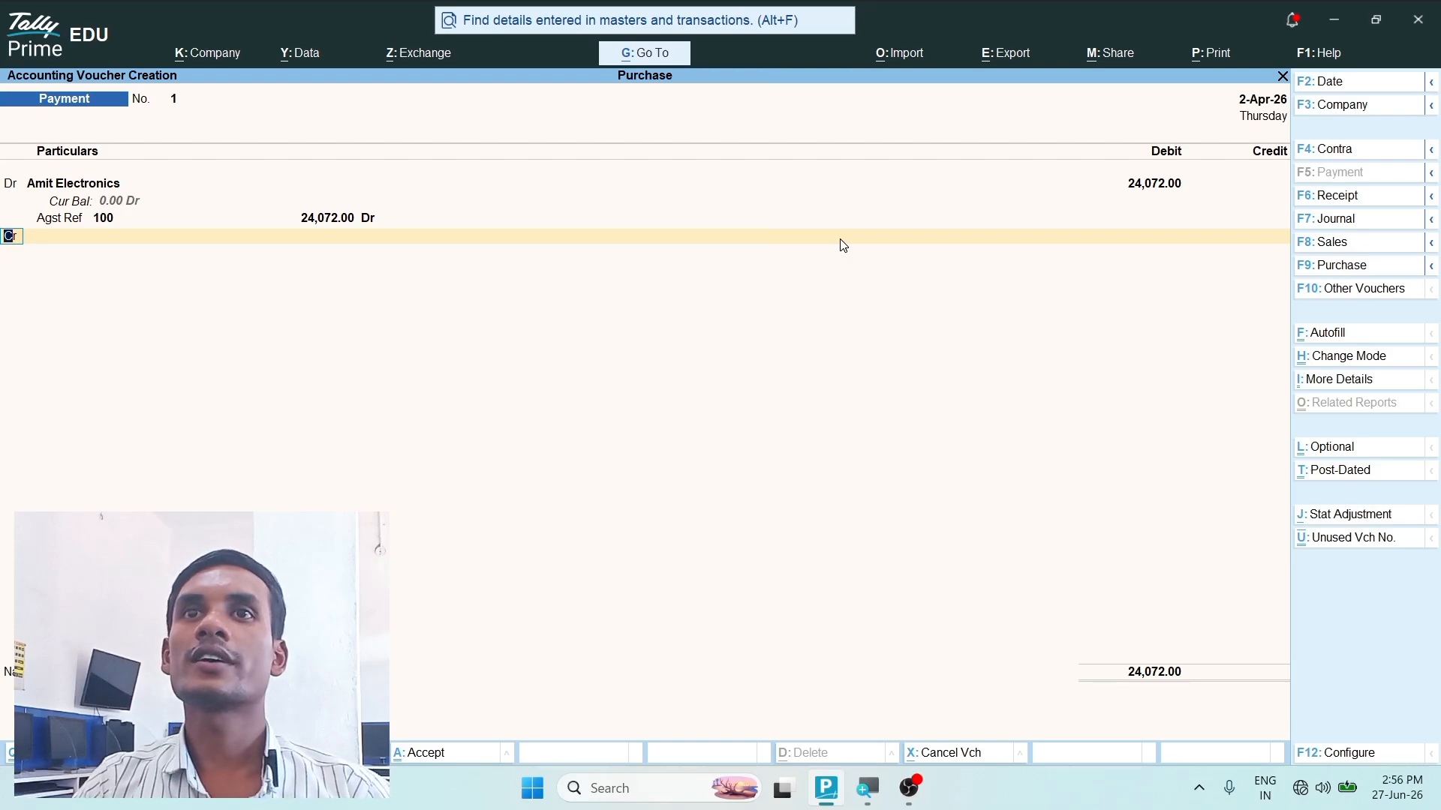
key("Return")
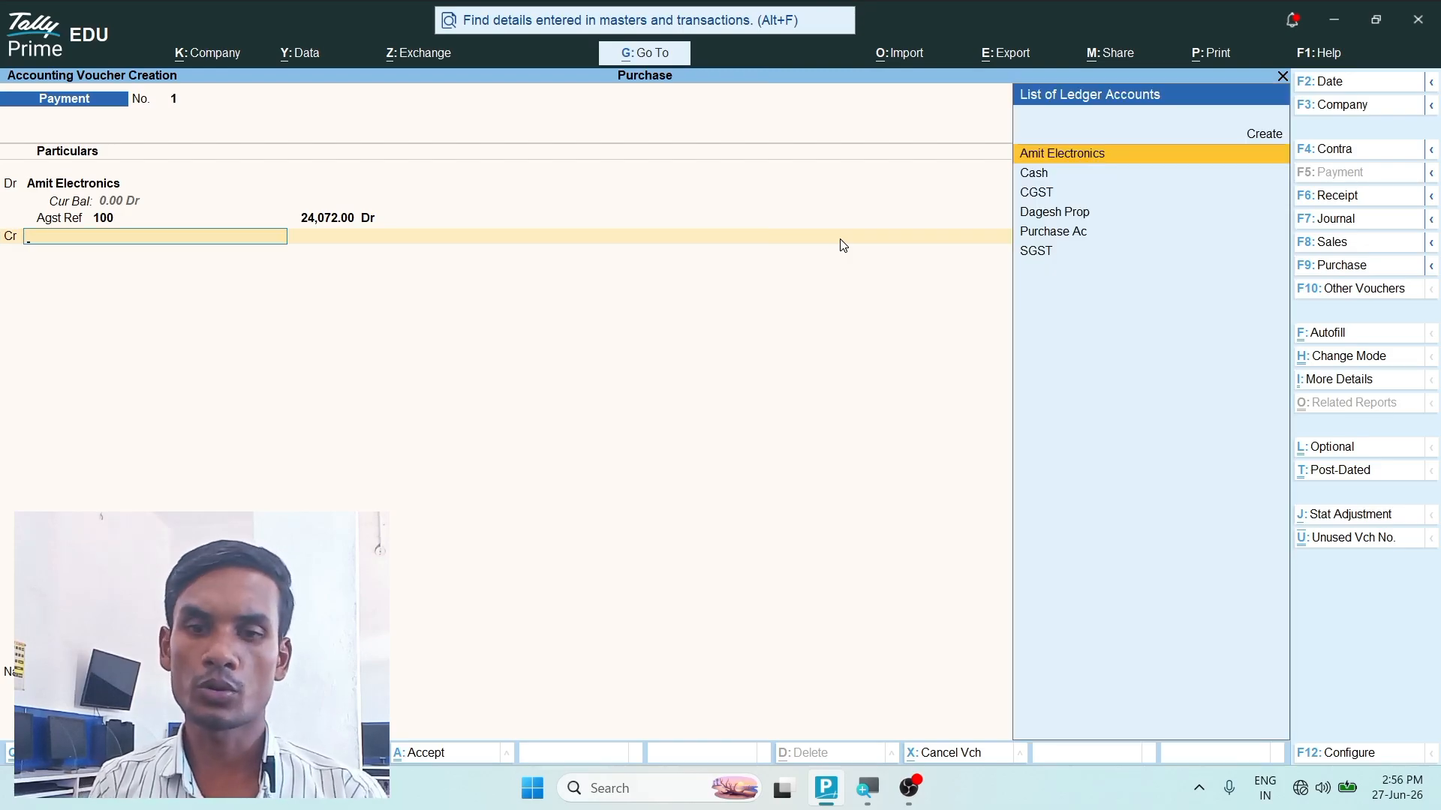
type("Cash")
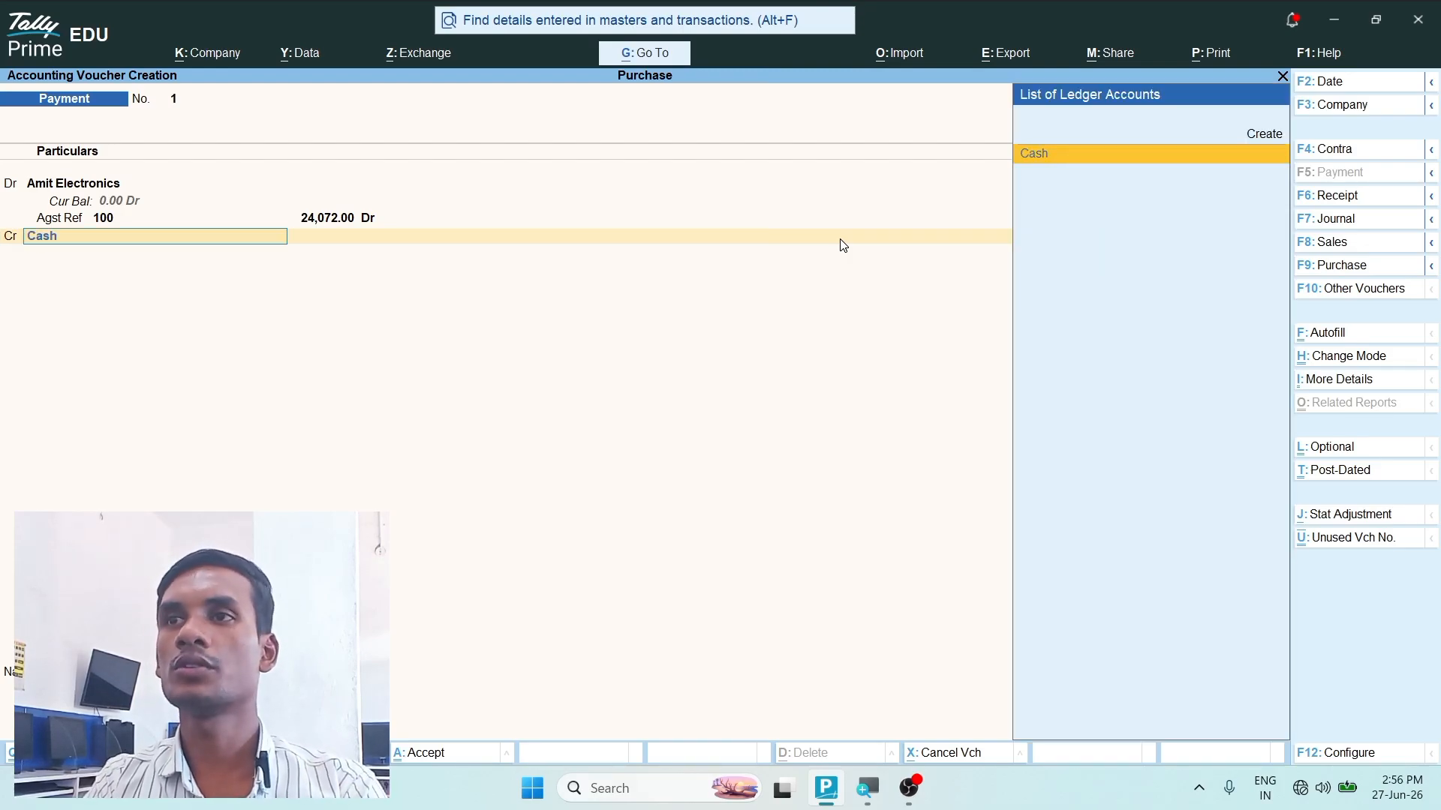
key("Return")
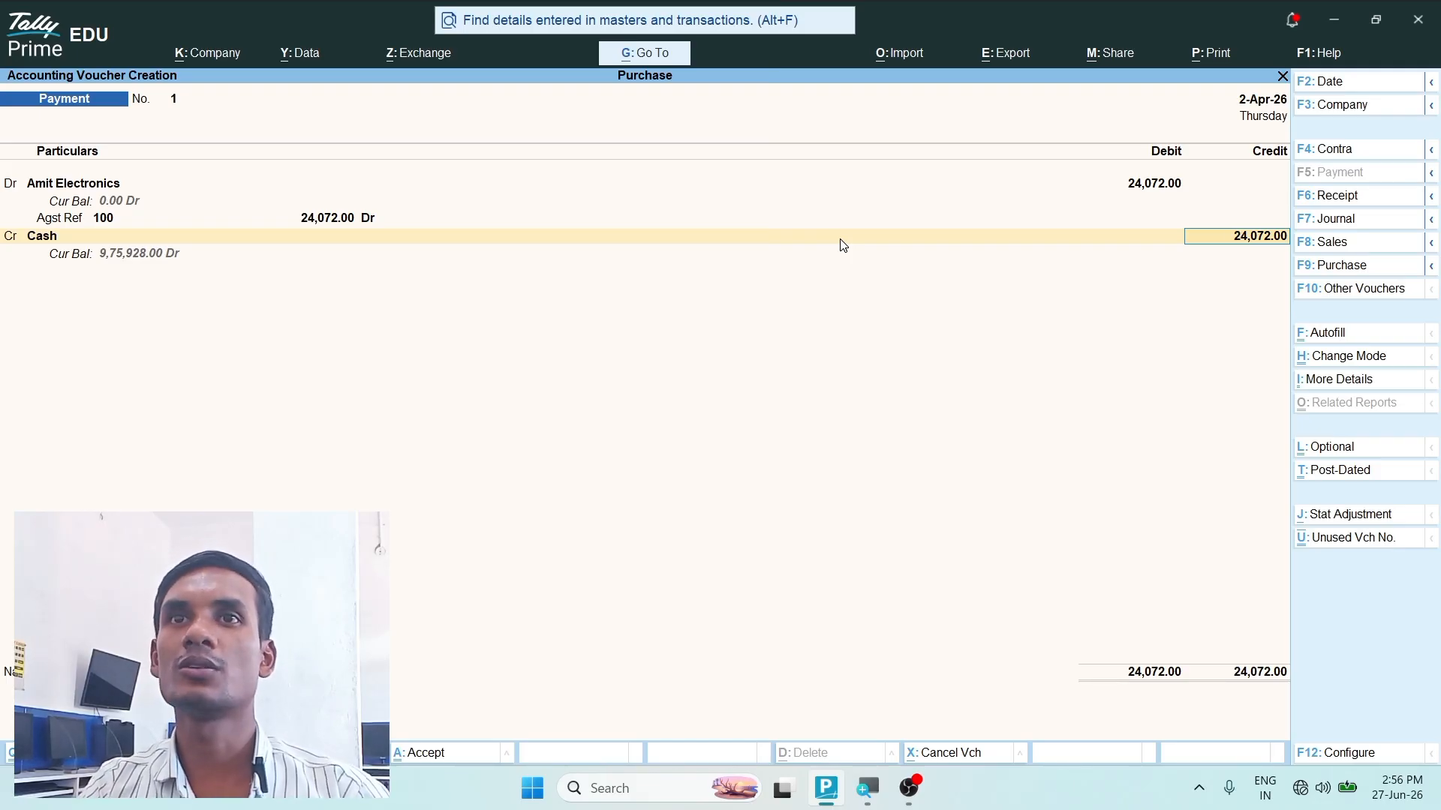
key("Return")
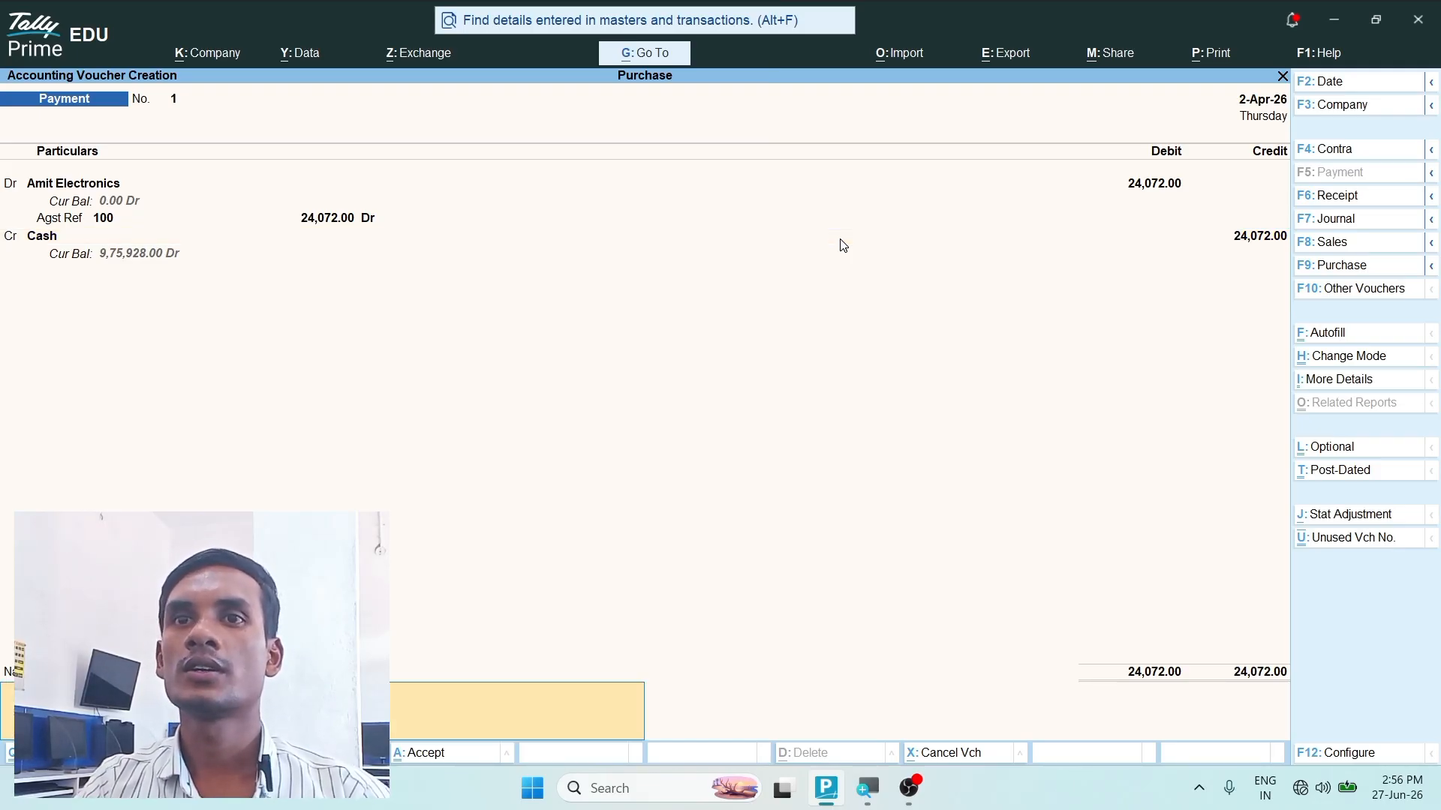
key("Return")
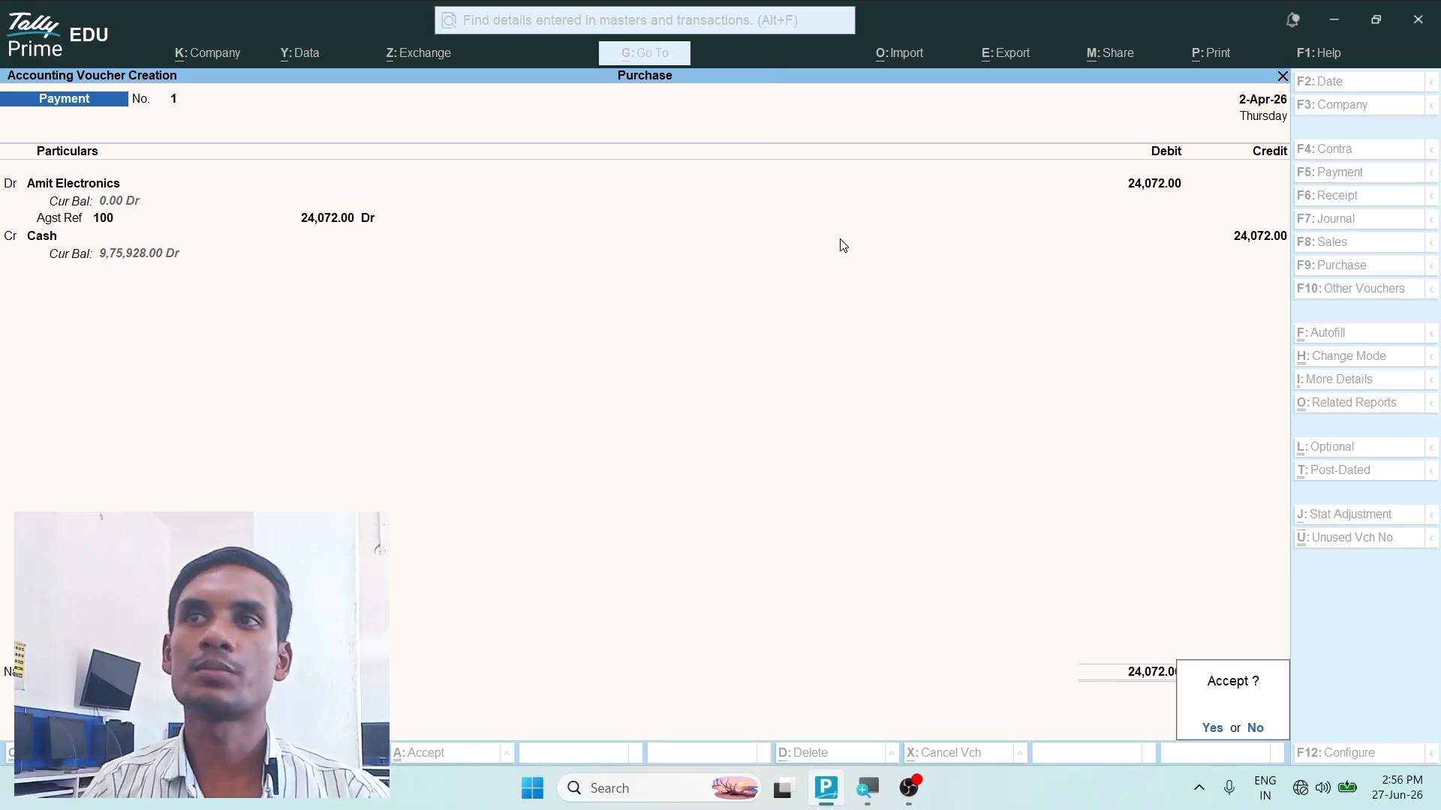
key("Return")
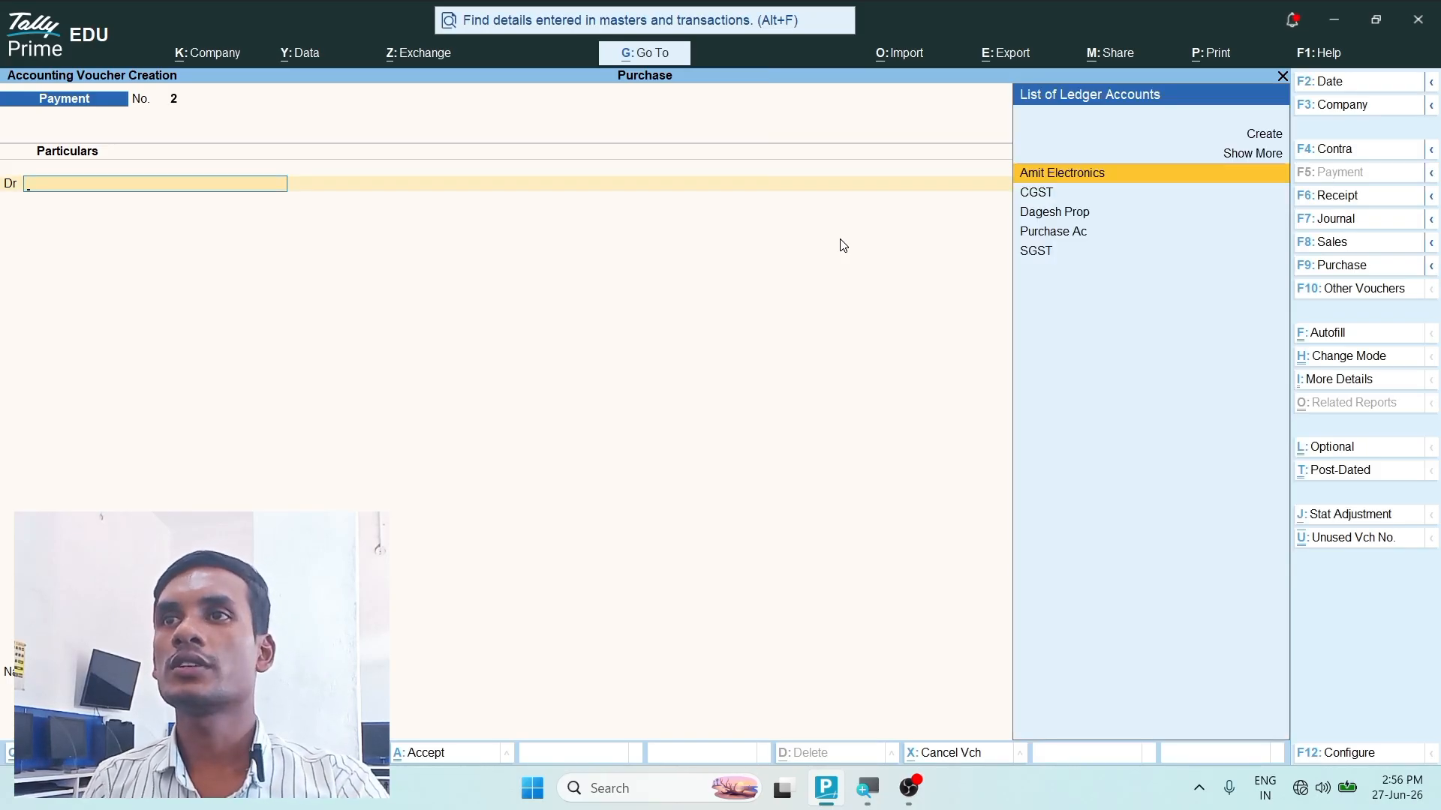
- Leave voucher entry and check the Ram items' closing balances in the Stock Summary
key("Escape")
key("Return")
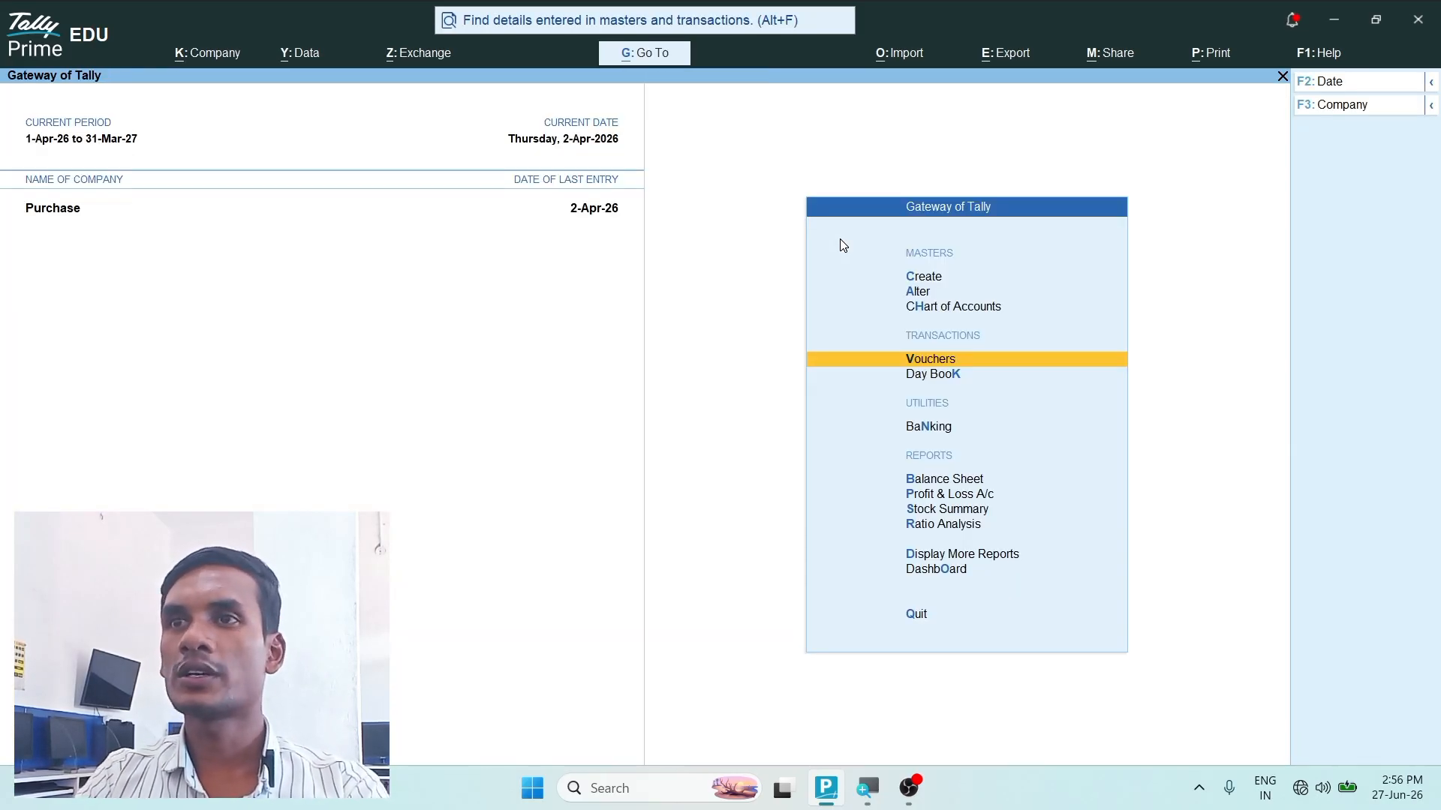
key("Down")
key("Down")
key("Down")
key("Down")
key("Down")
key("Return")
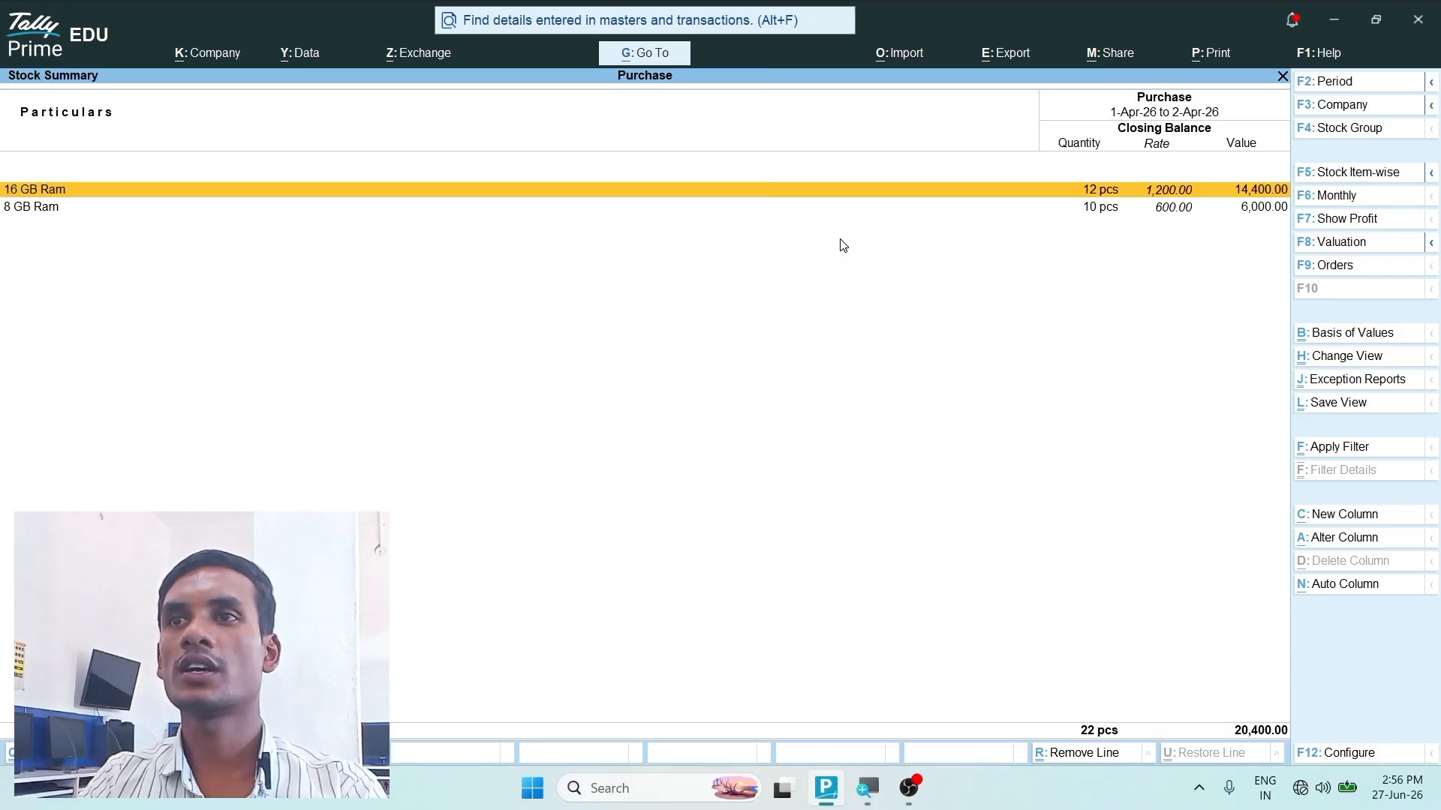
- Check purchases and closing stock in the Profit & Loss A/c, and return to the Gateway of Tally
key("Escape")
key("Up")
key("Return")
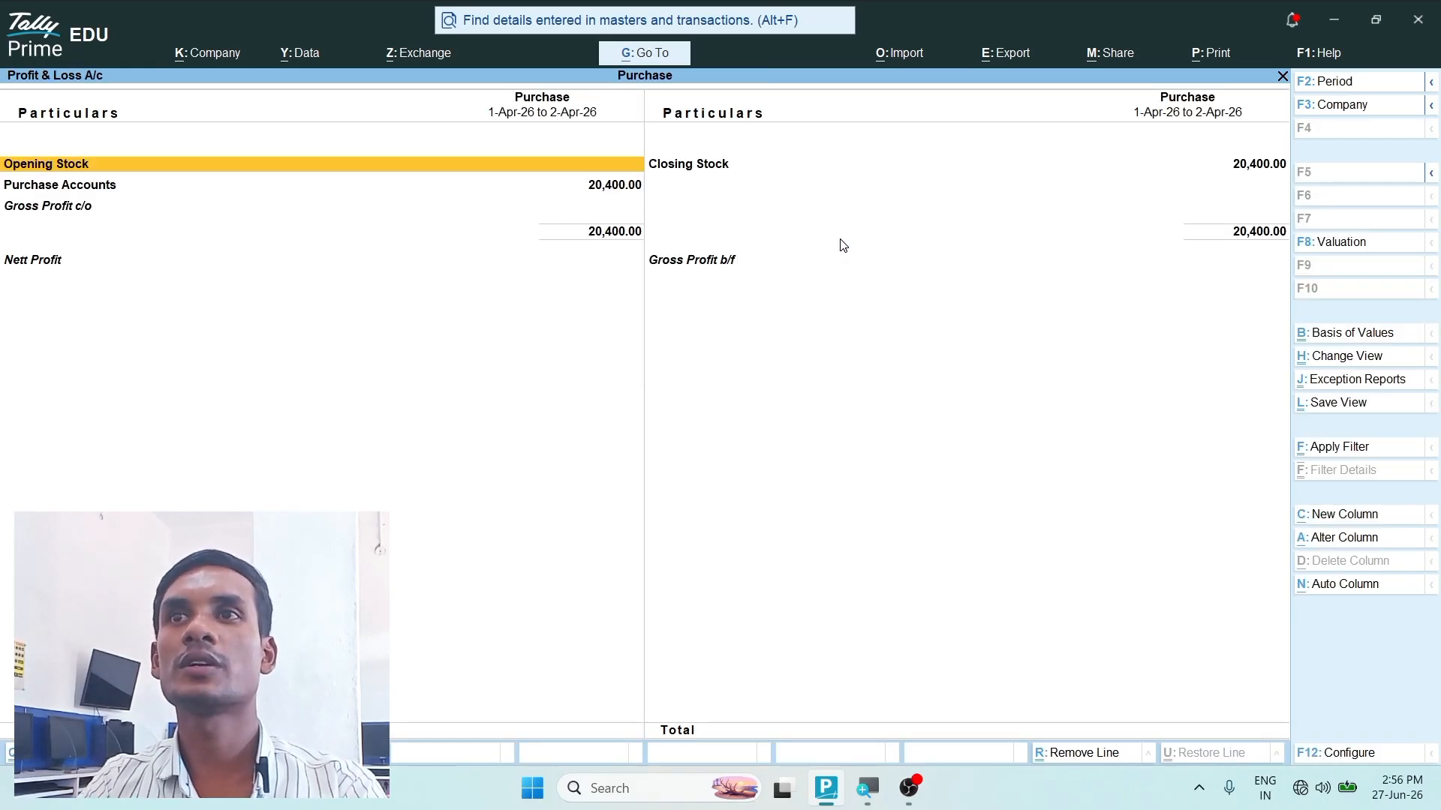
key("Escape")
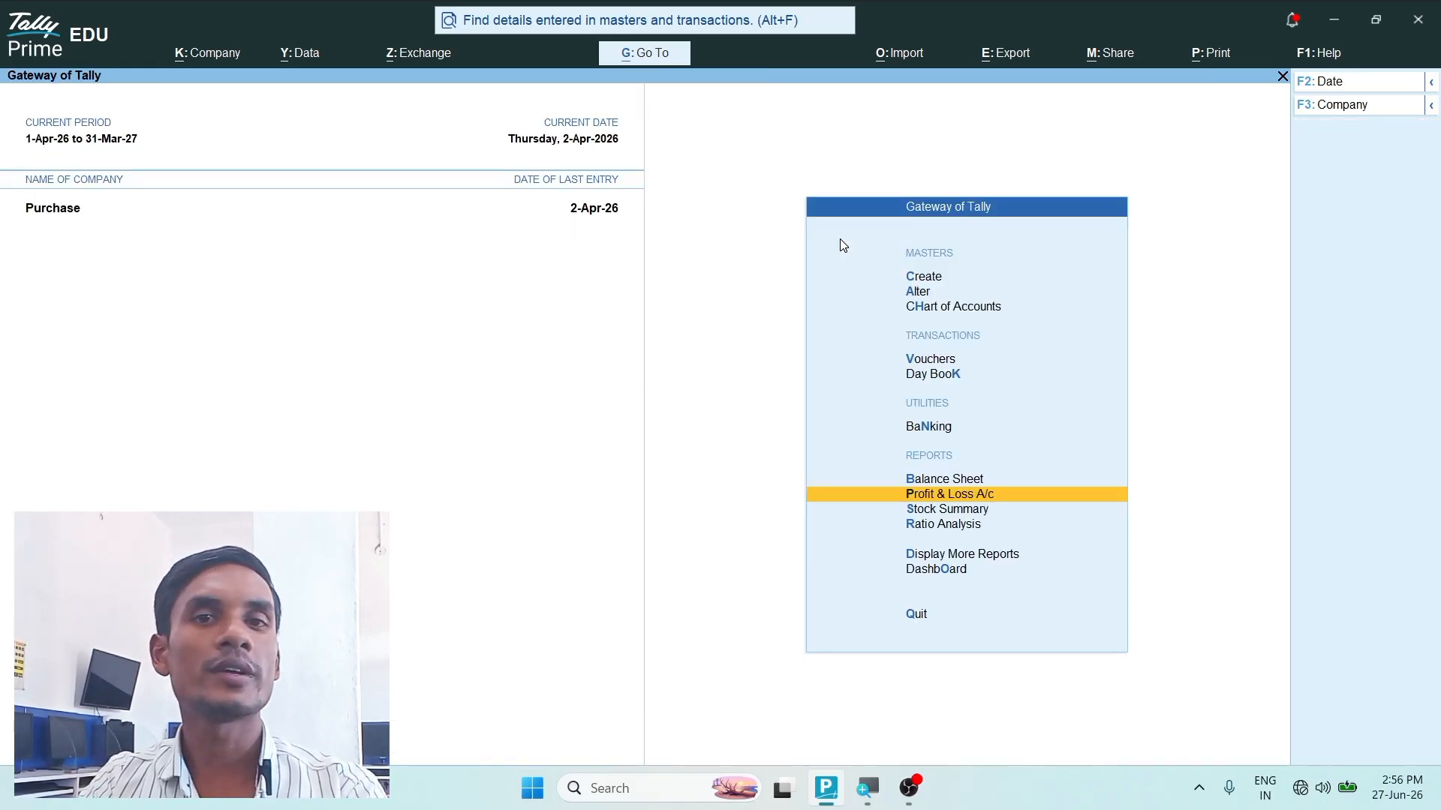
- Open the Day Book and set its period from 1.4.26 to 2-4-2026
key("Up")
key("Up")
key("Up")
key("Up")
key("Down")
key("Return")
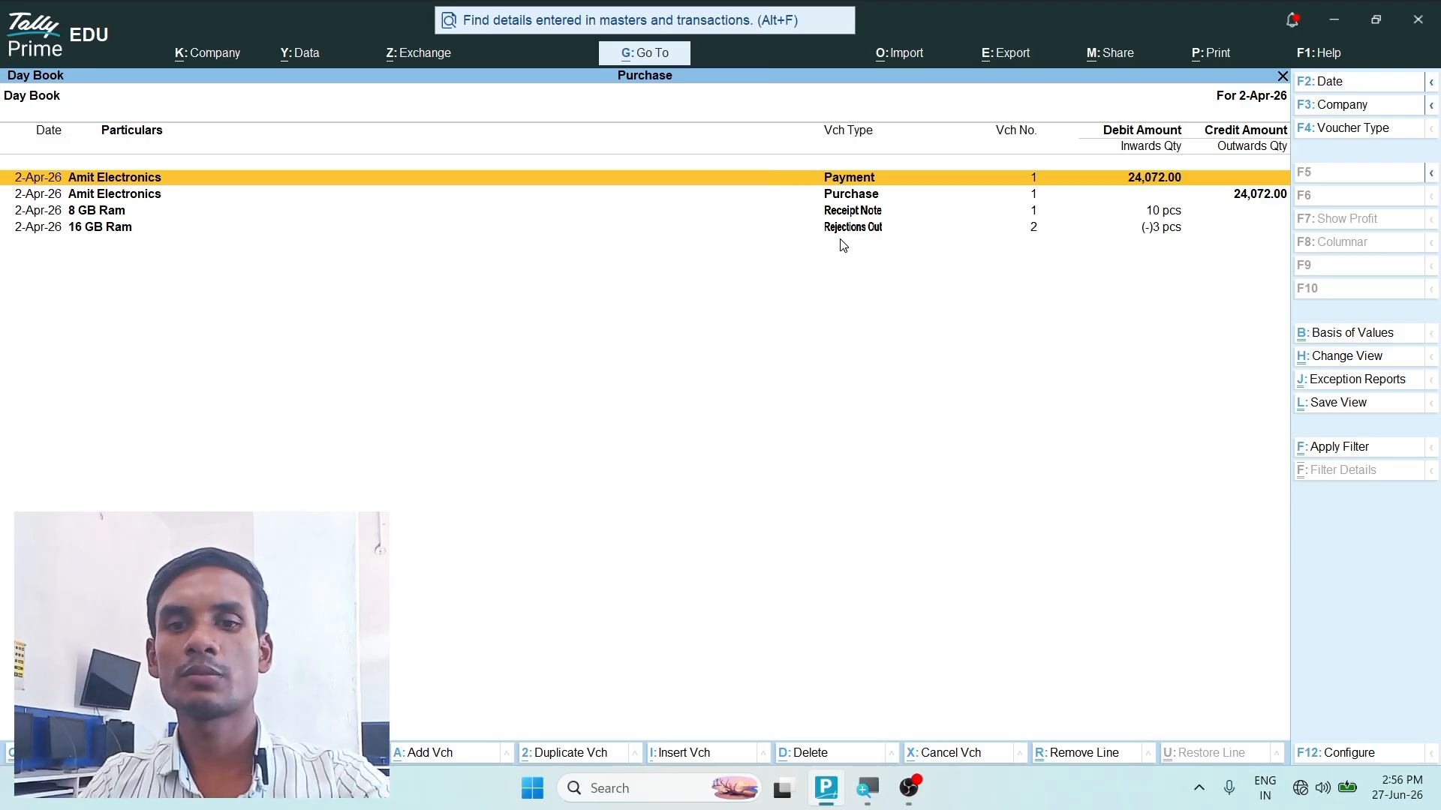
key("alt+F2")
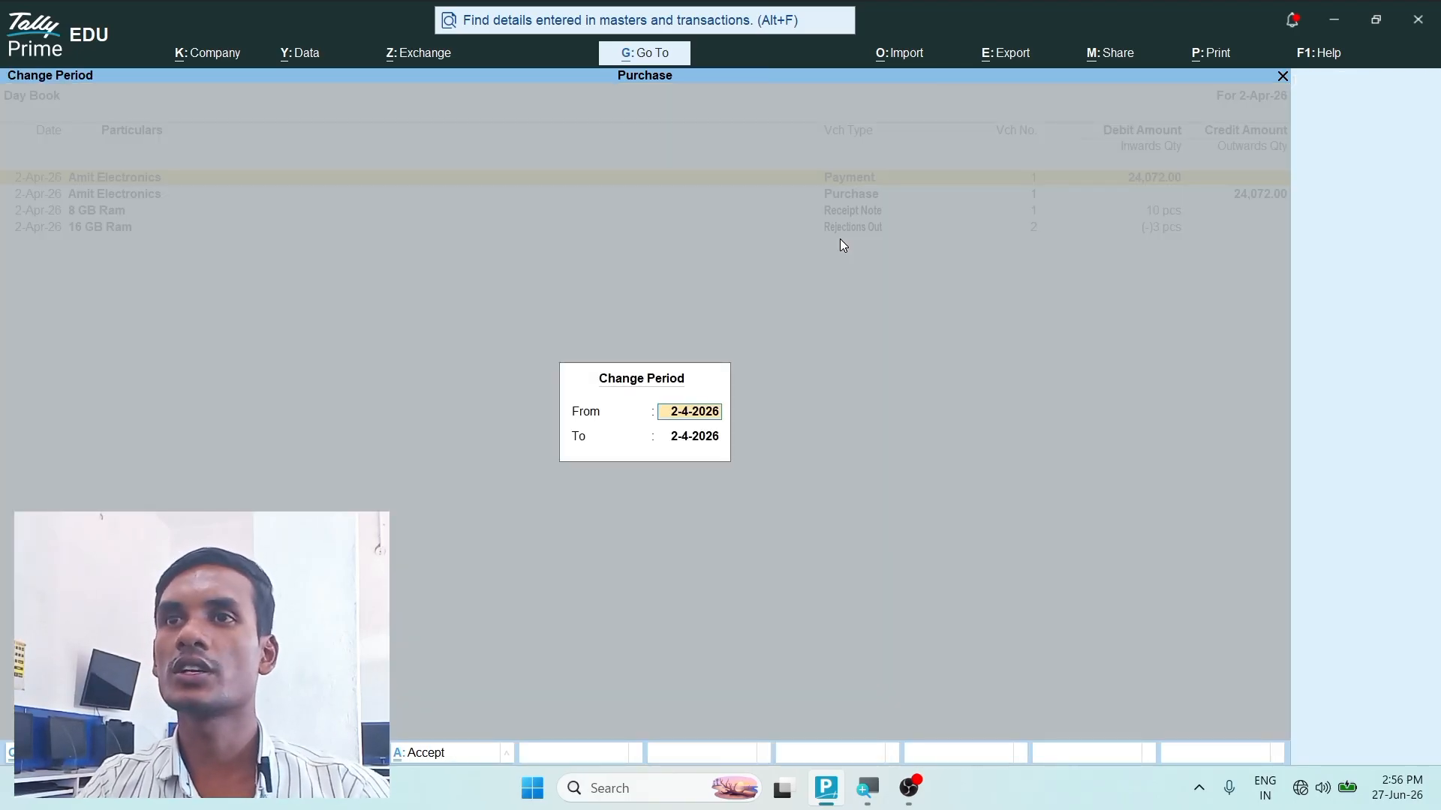
type("1.4.26")
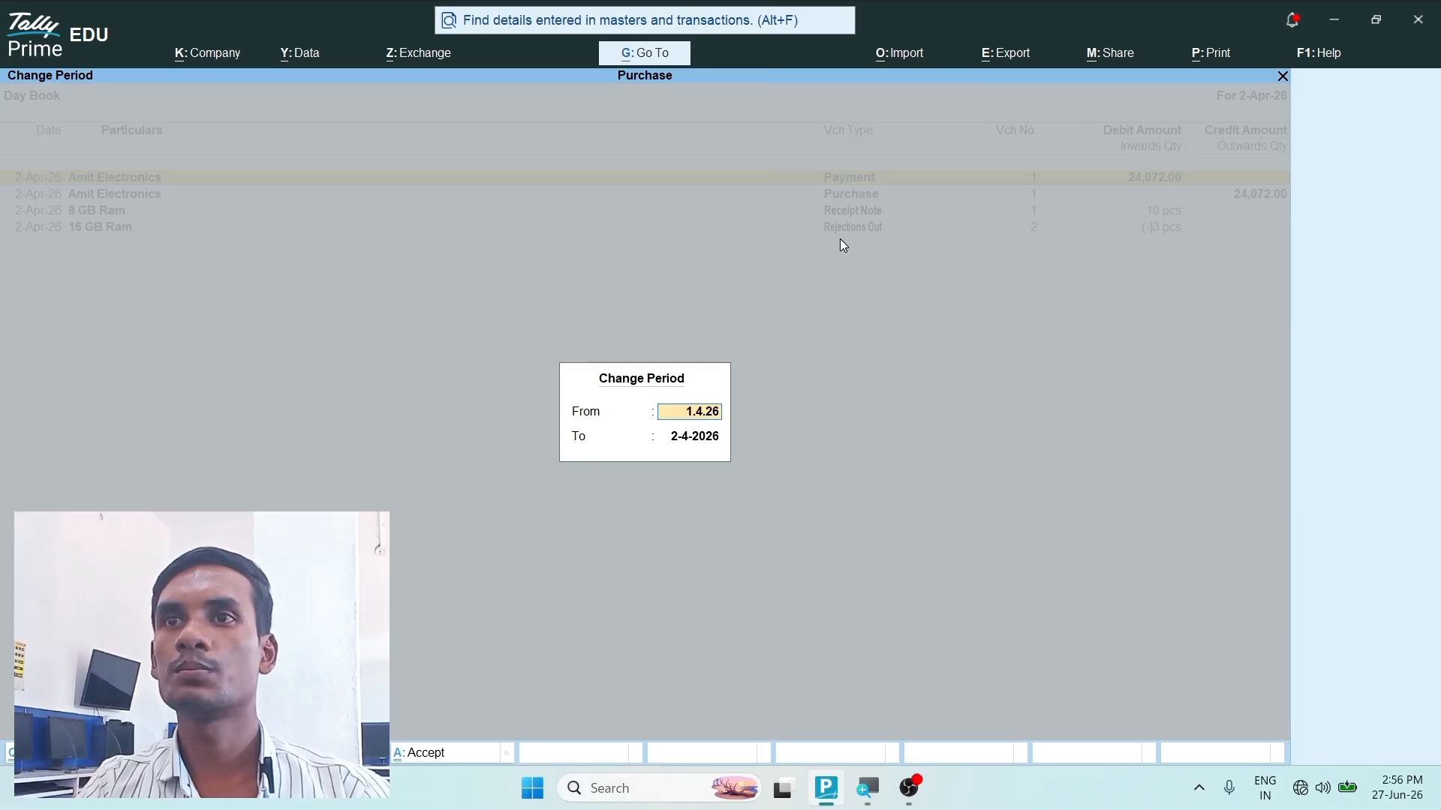
key("Return")
key("Return")
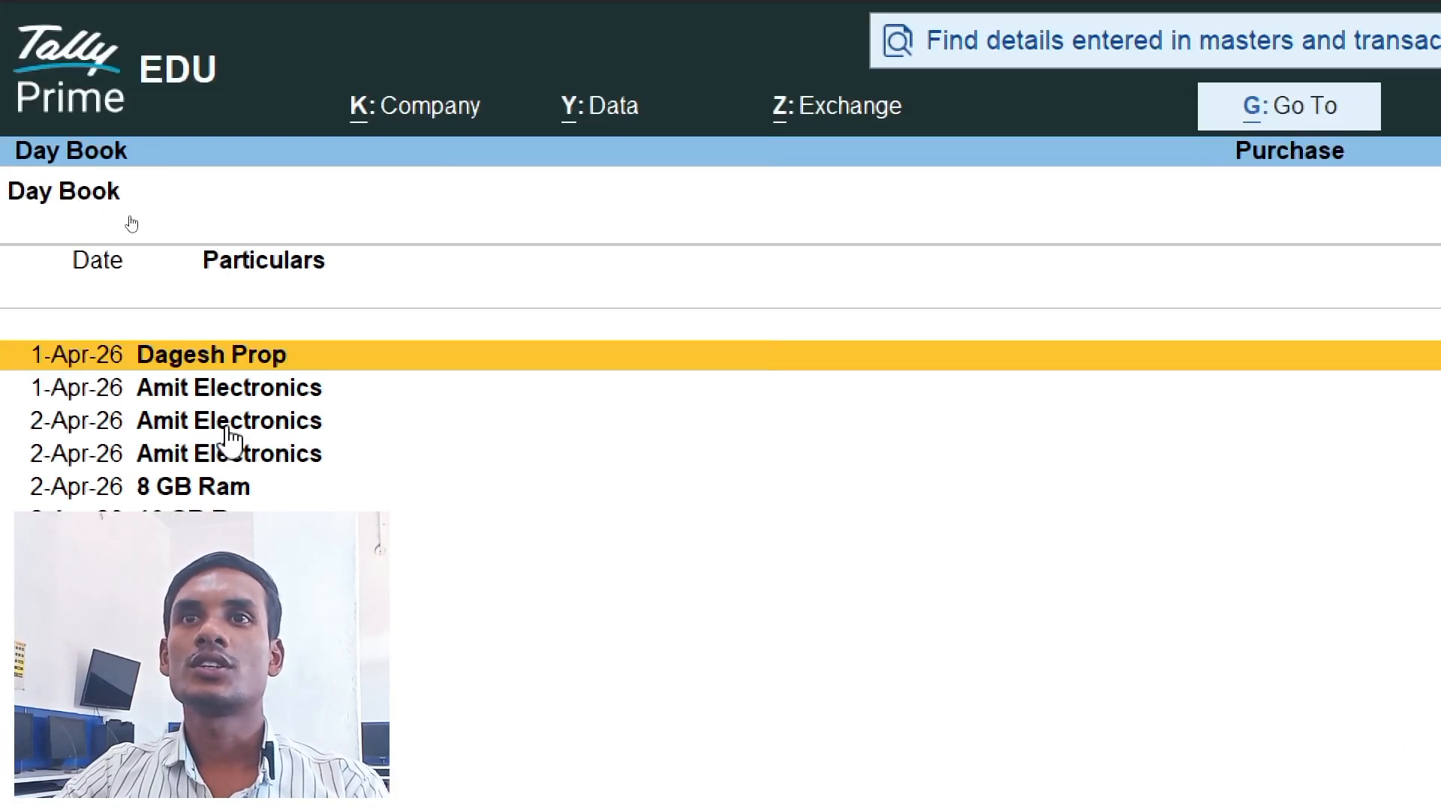
- Examine the Purchase Order, Payment, Purchase, Receipt Note and Rejections Out entries in the Day Book
left_click(218, 390)
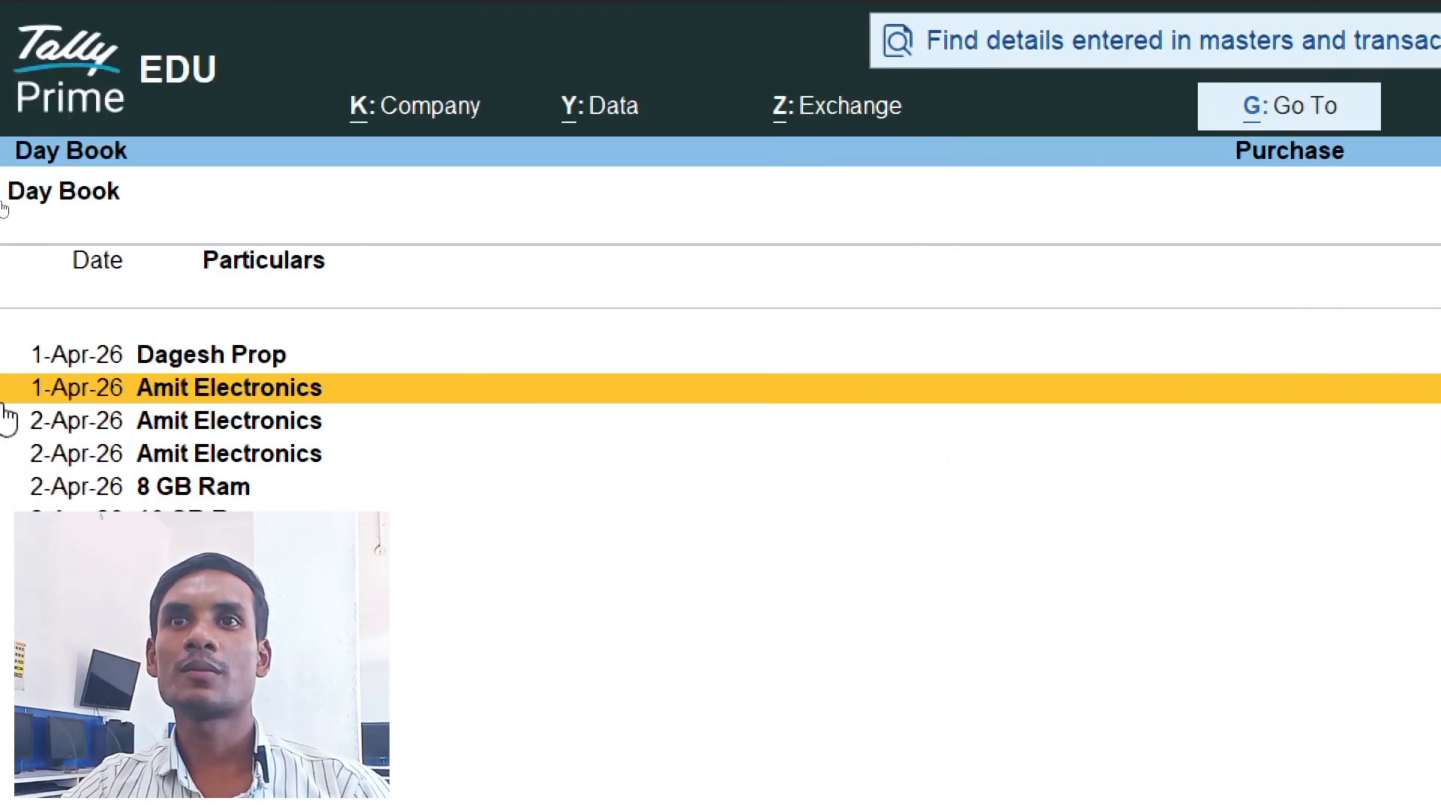
left_click(192, 428)
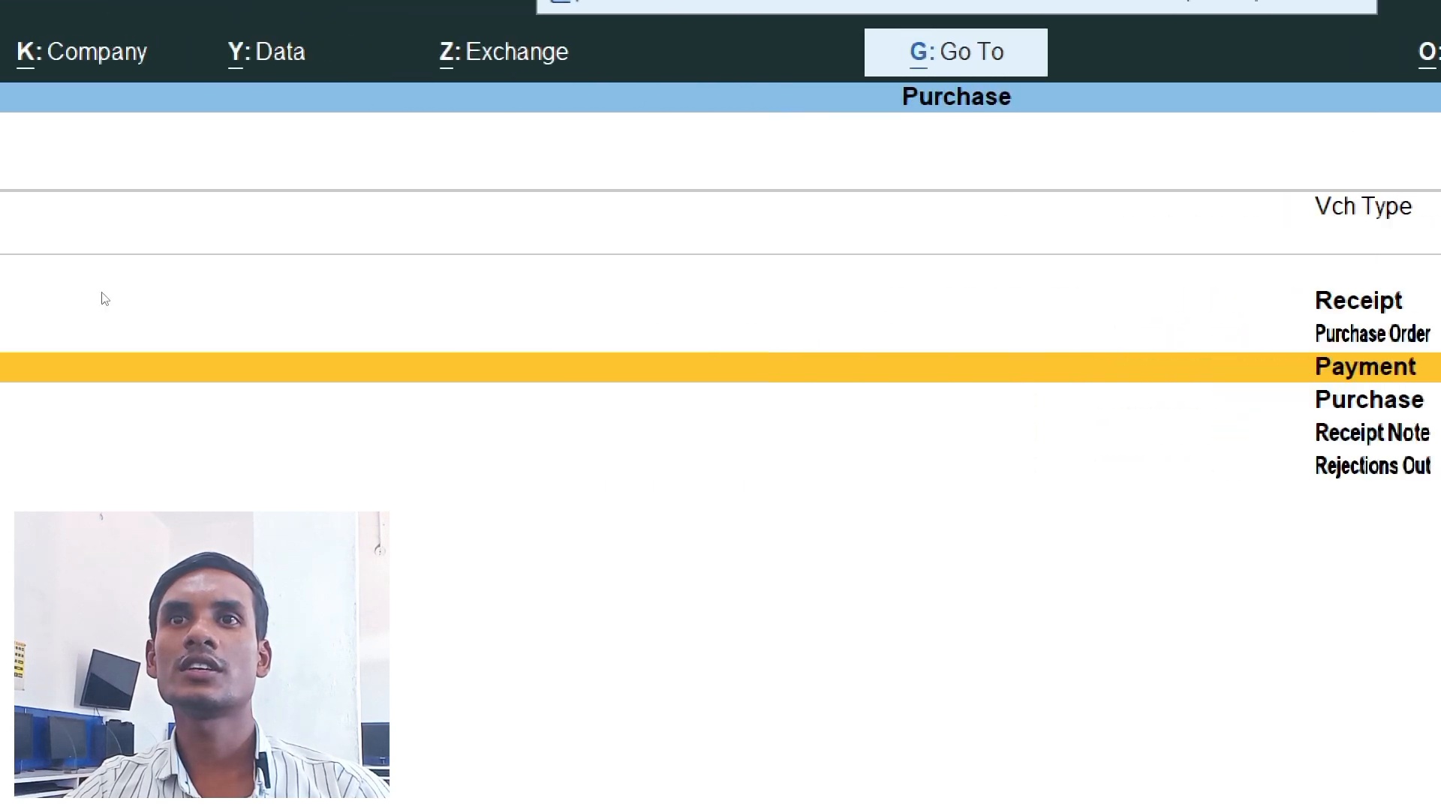
left_click(148, 412)
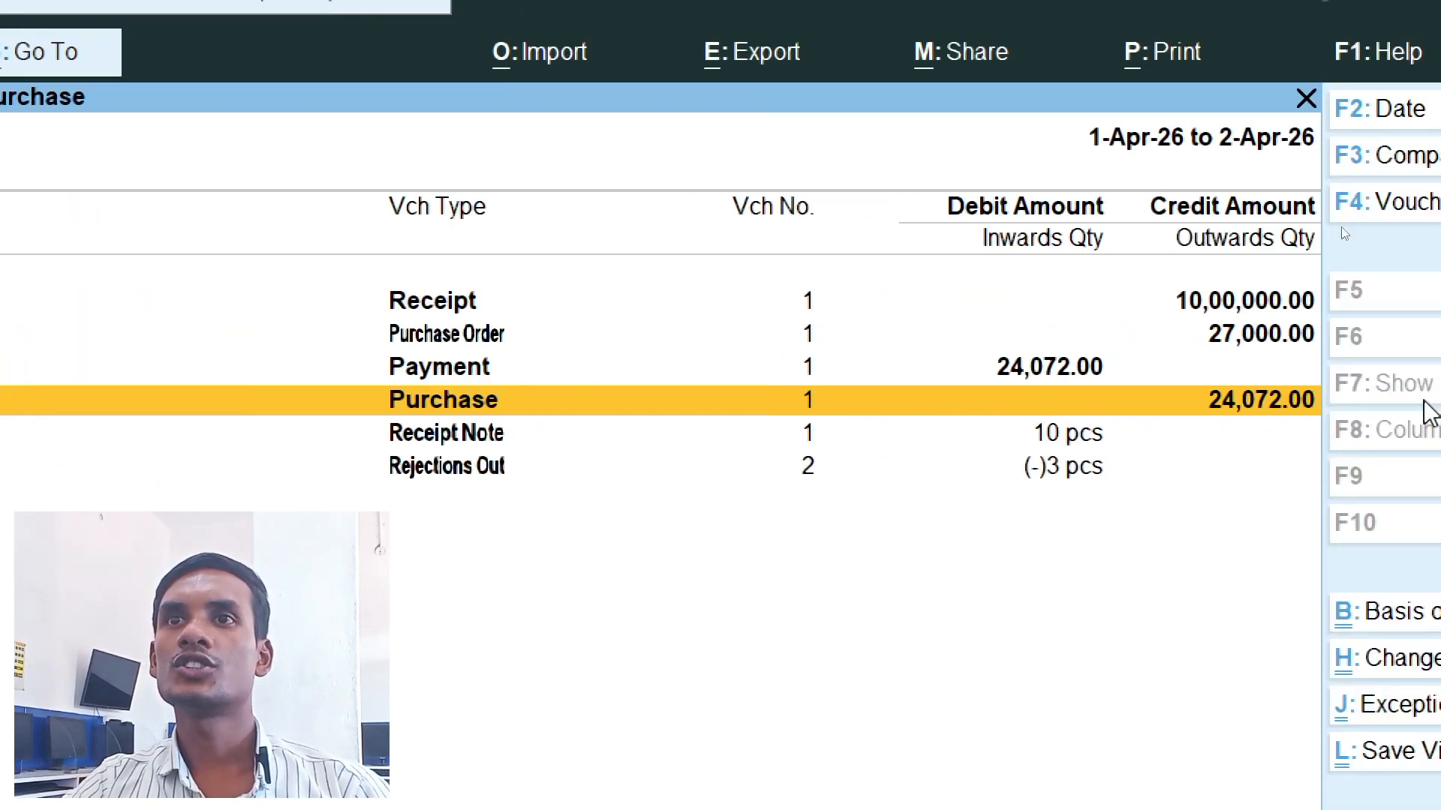
left_click(462, 442)
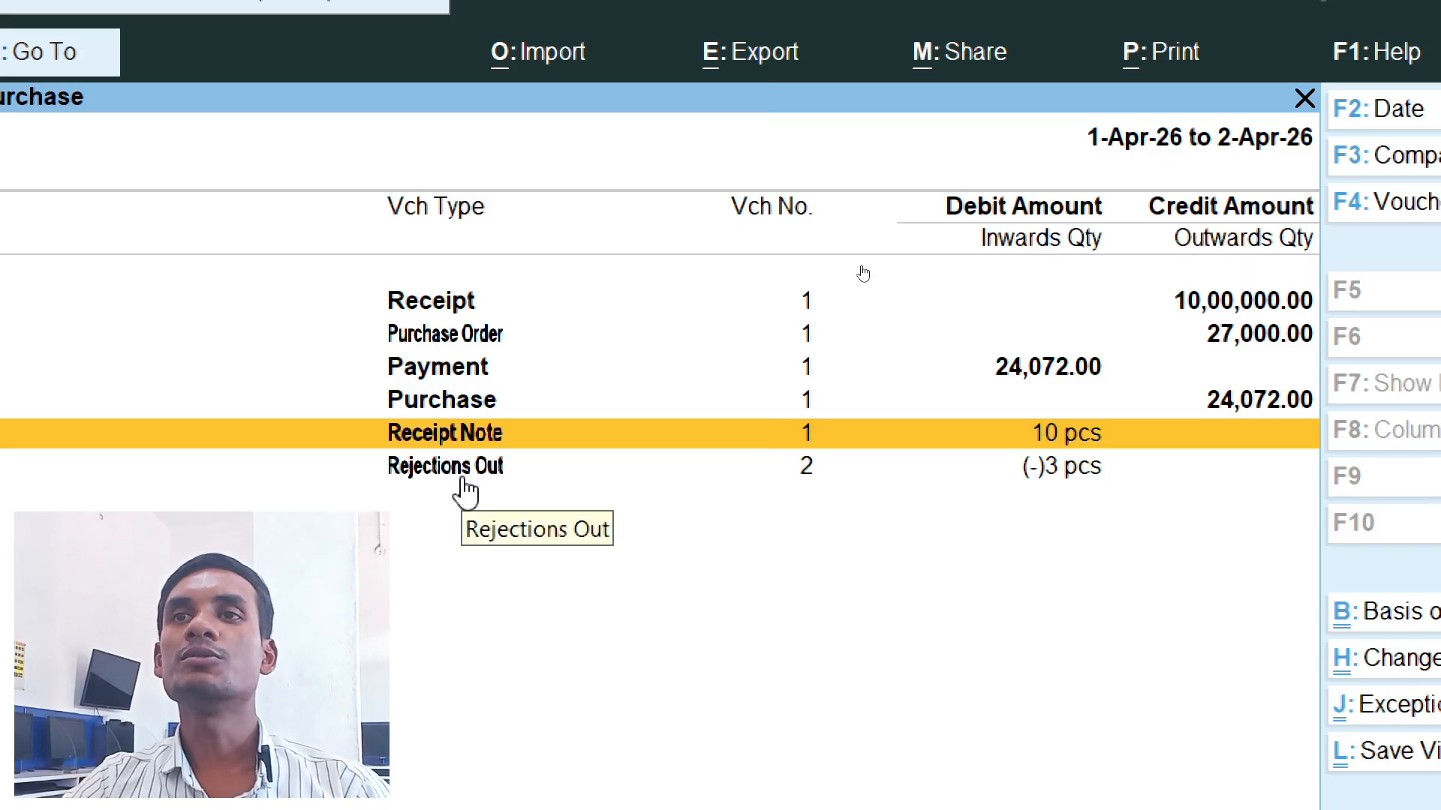
left_click(473, 482)
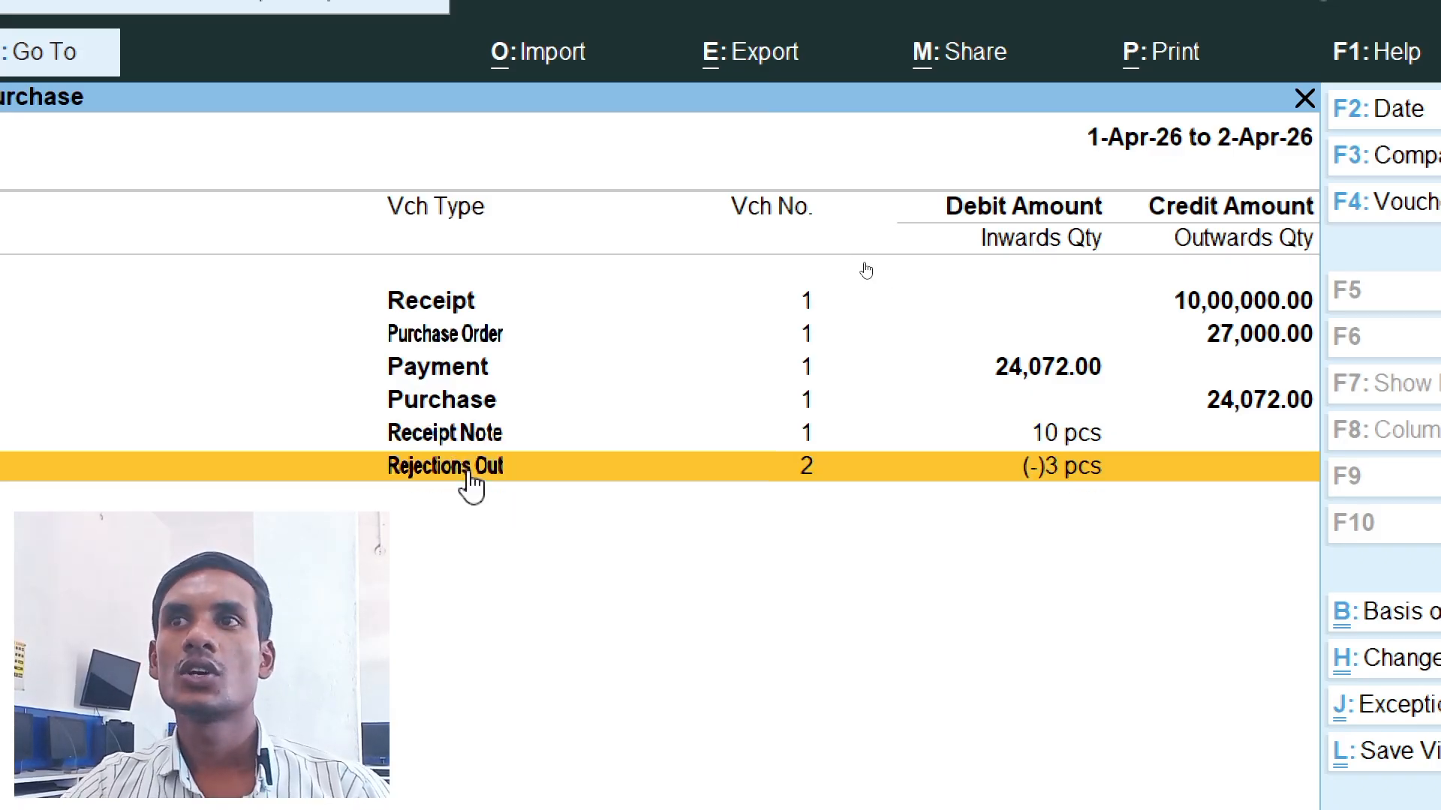
left_click(418, 405)
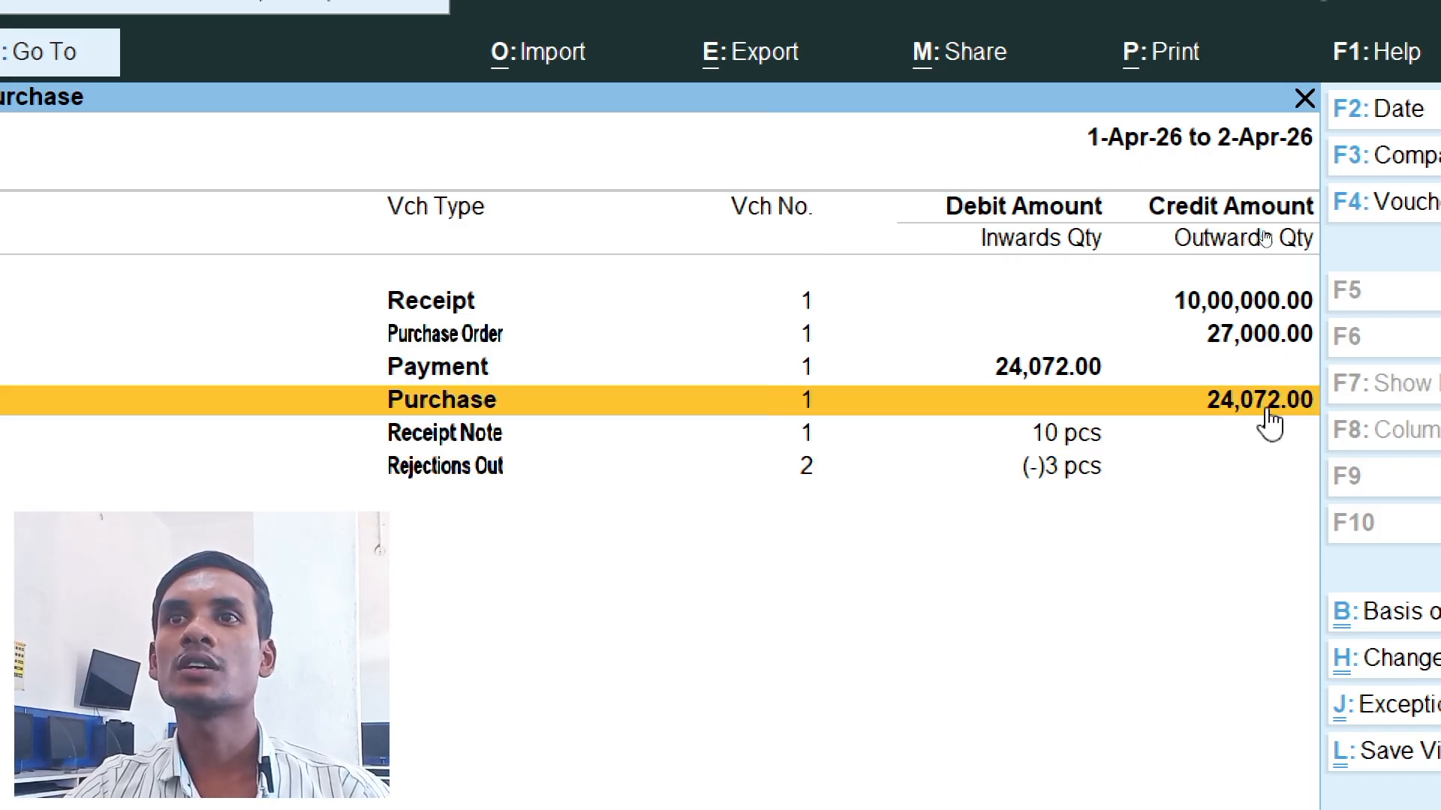
left_click(484, 376)
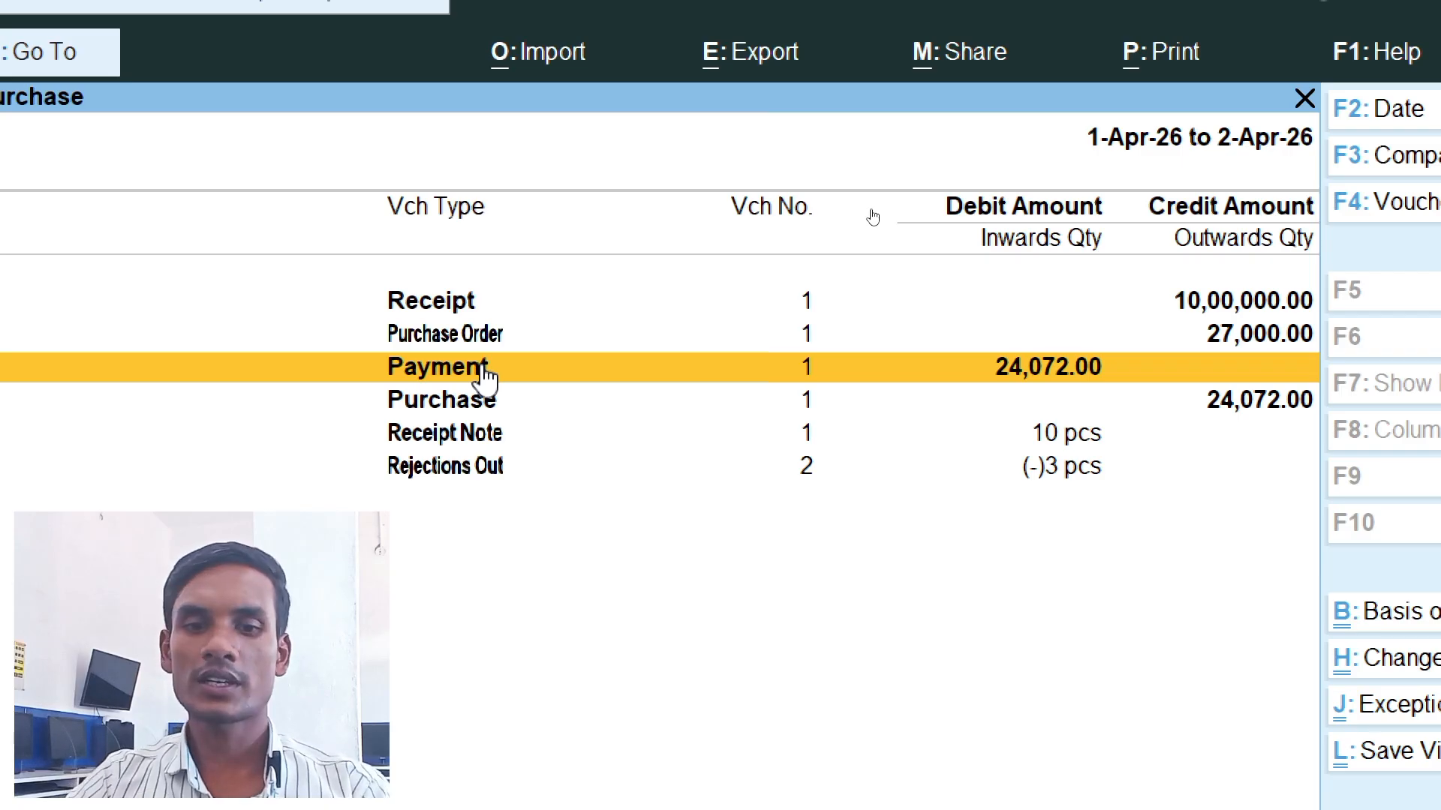